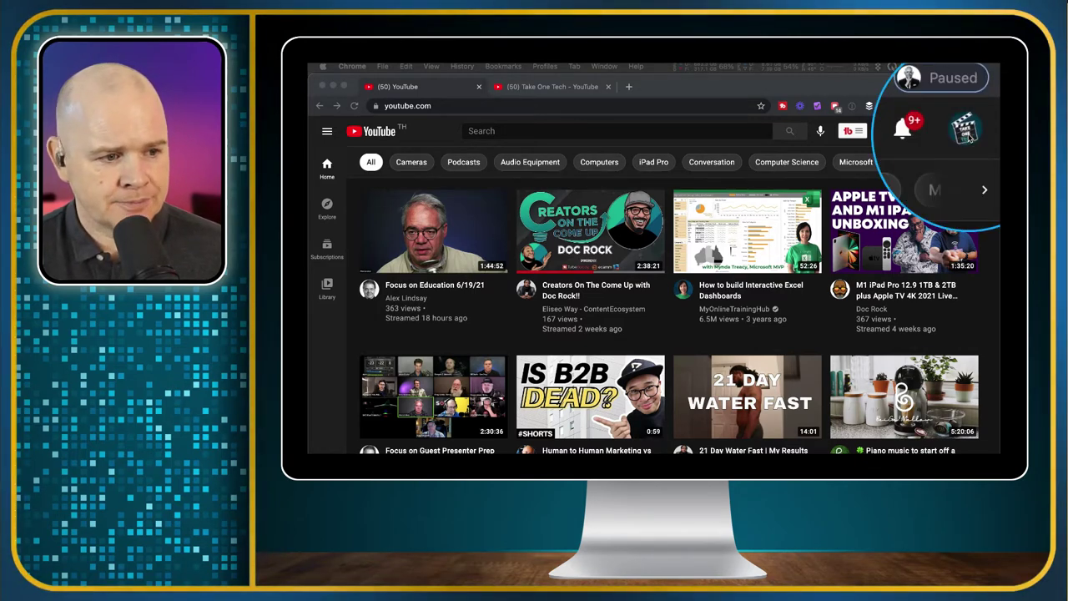
Step: Open YouTube Studio for the Take One Tech channel from the account options
click(968, 136)
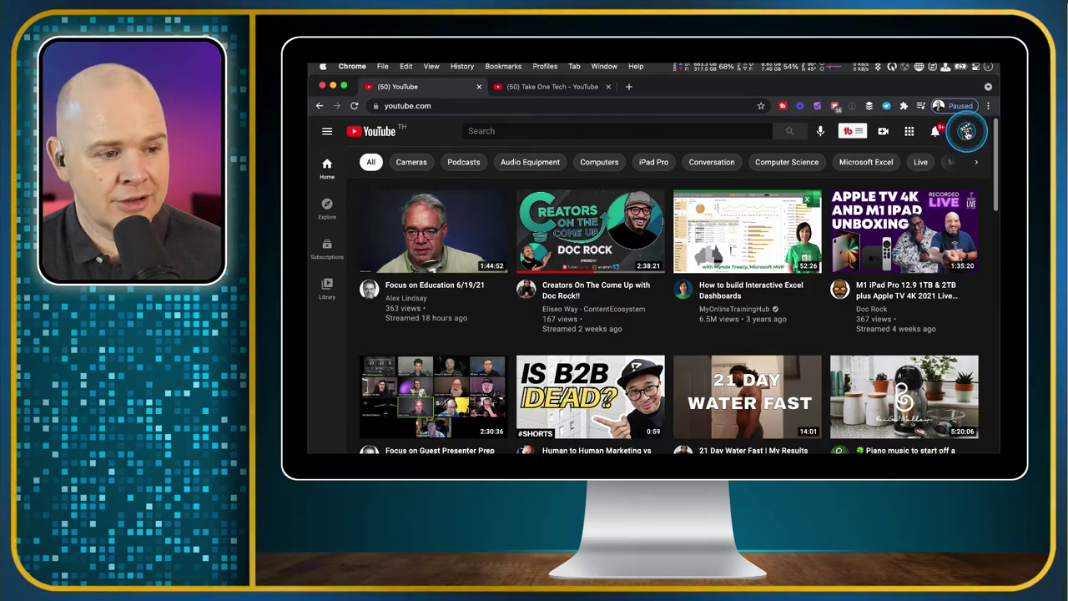
click(965, 132)
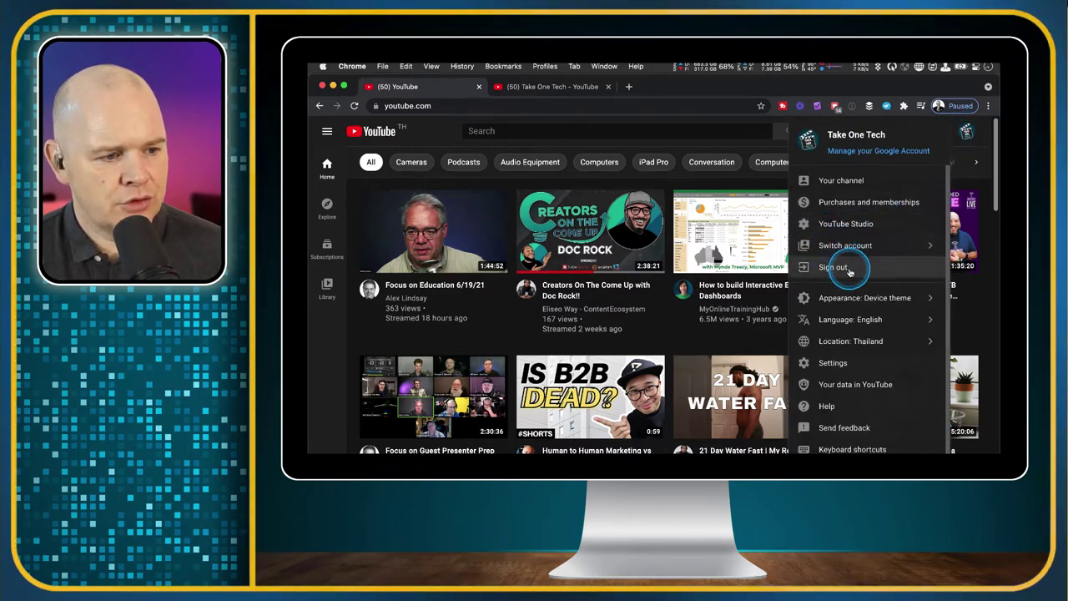
click(847, 224)
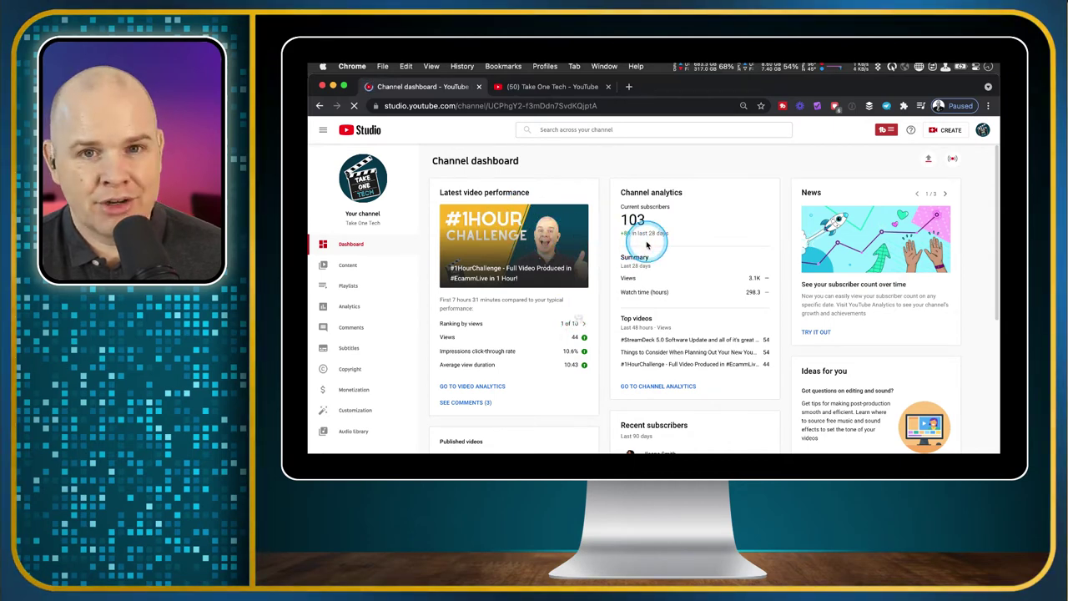
Step: Look through the channel dashboard's cards, from latest video performance and channel analytics to published videos, news and Creator Insider
scroll(668, 242, down, 1)
scroll(668, 243, down, 1)
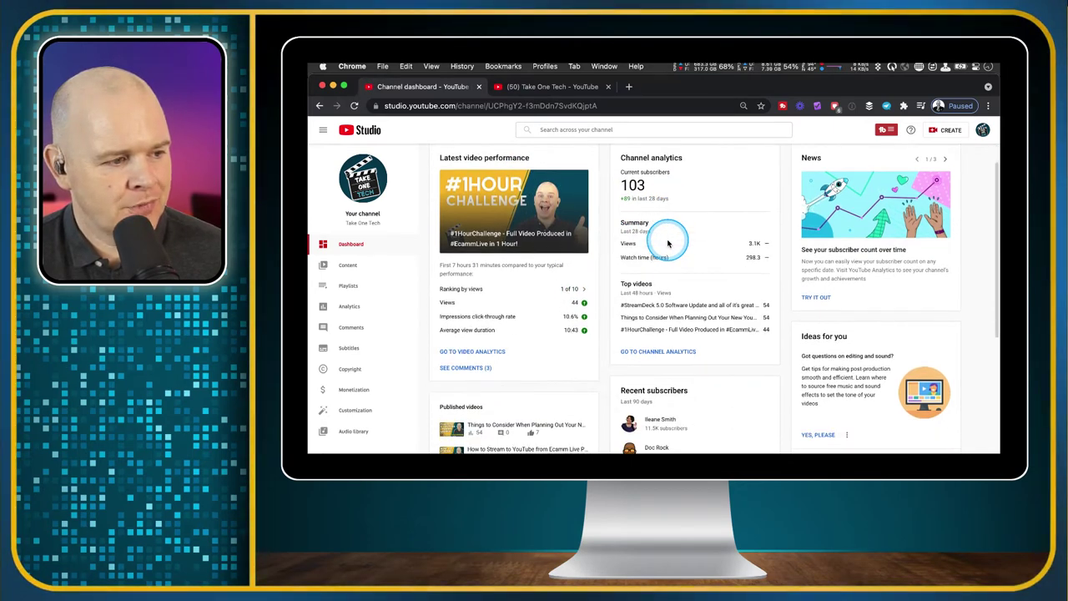
scroll(668, 242, down, 1)
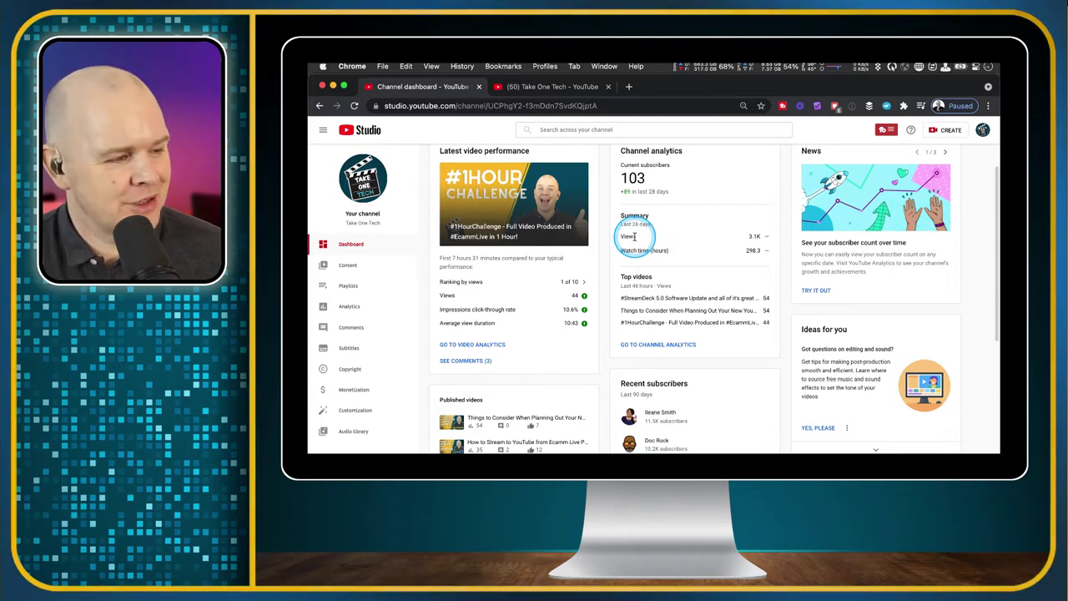
scroll(636, 236, up, 2)
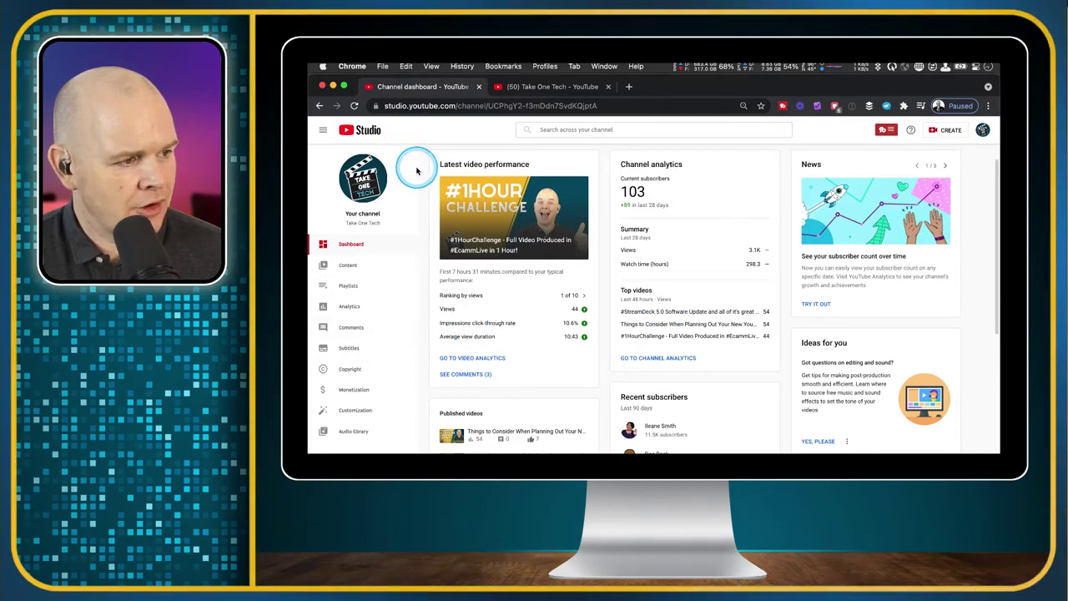
scroll(973, 174, down, 10)
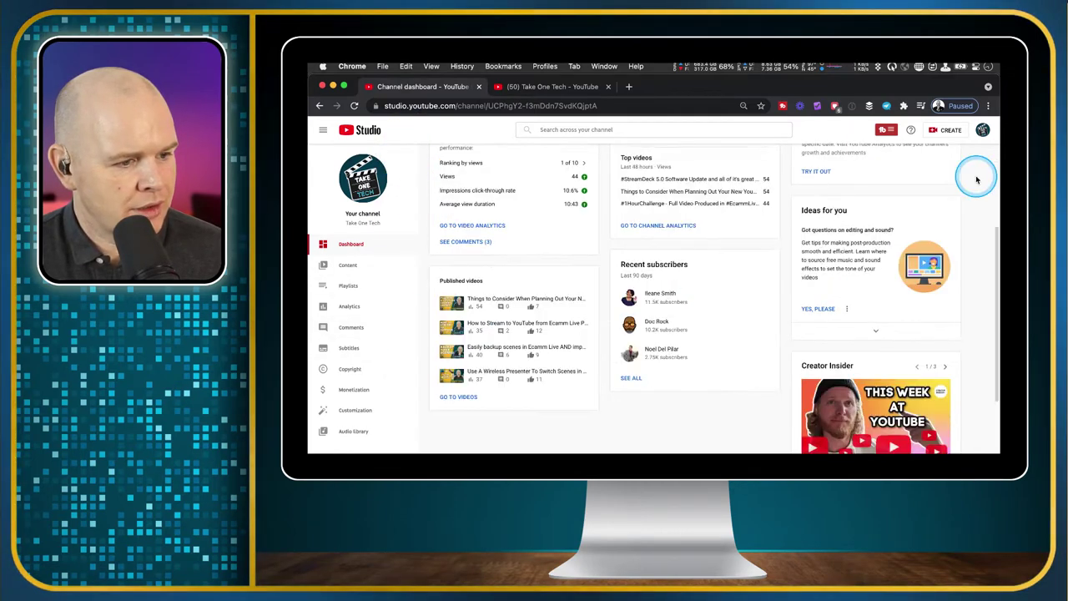
scroll(804, 234, up, 15)
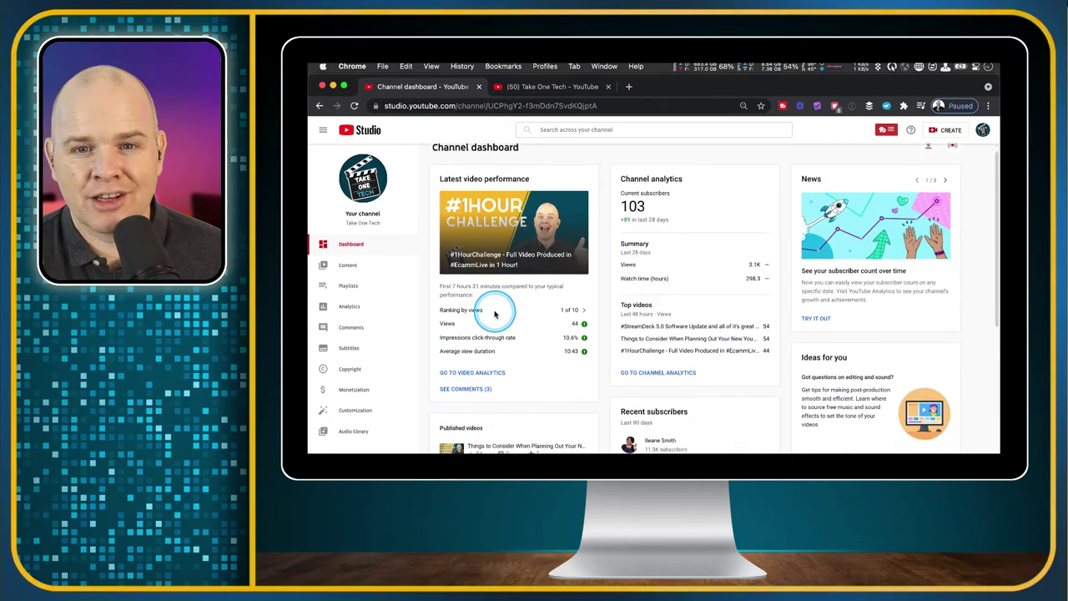
scroll(489, 306, down, 3)
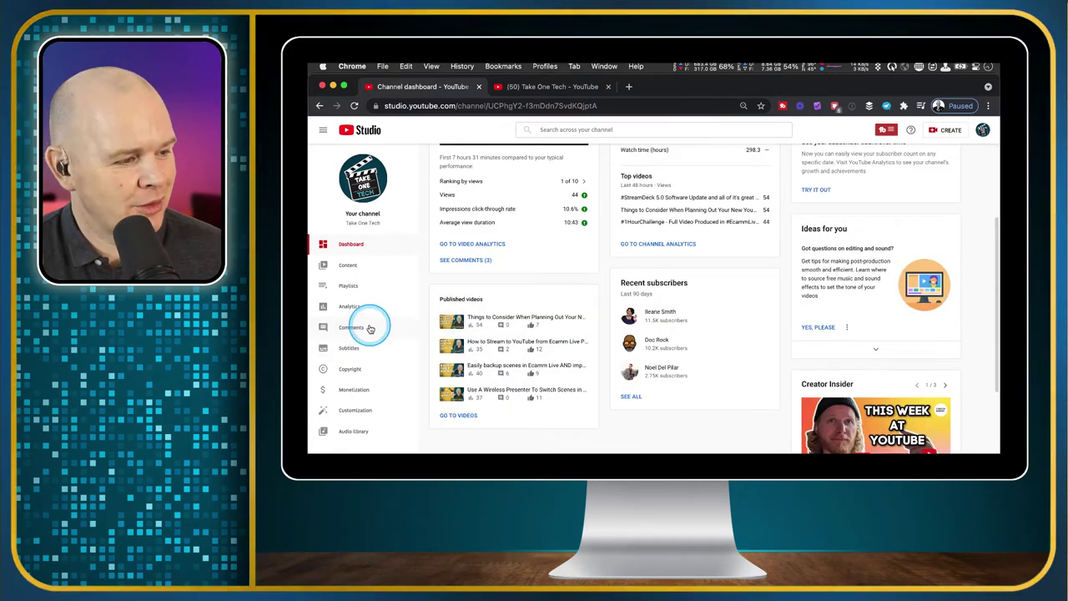
scroll(512, 386, down, 5)
scroll(513, 390, up, 2)
scroll(512, 391, up, 5)
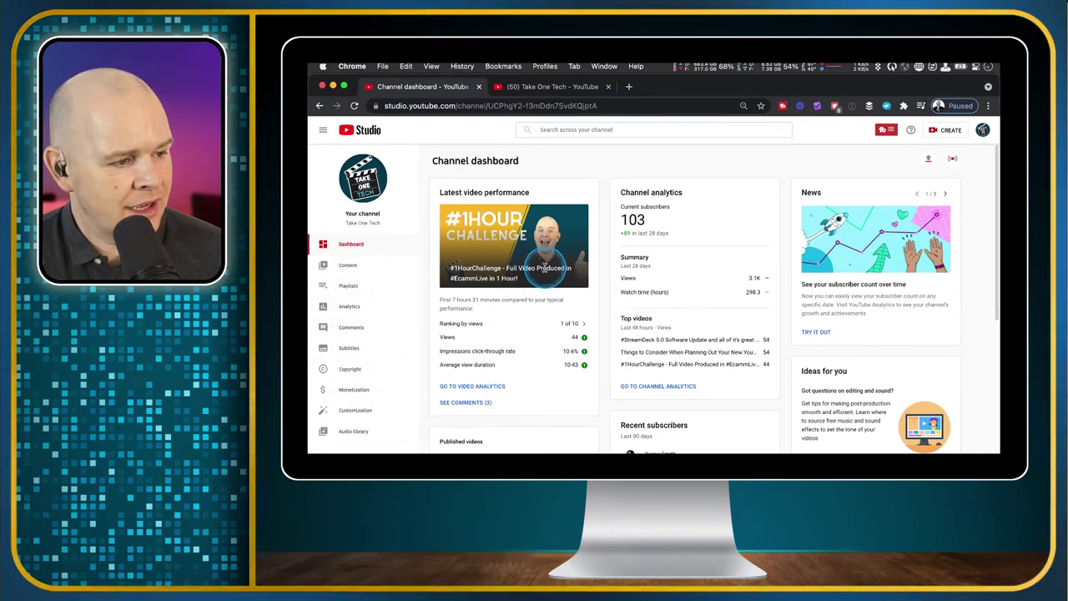
Step: Examine the latest video's performance metrics, the channel analytics summary, top videos and recent subscribers on the dashboard
scroll(475, 252, down, 1)
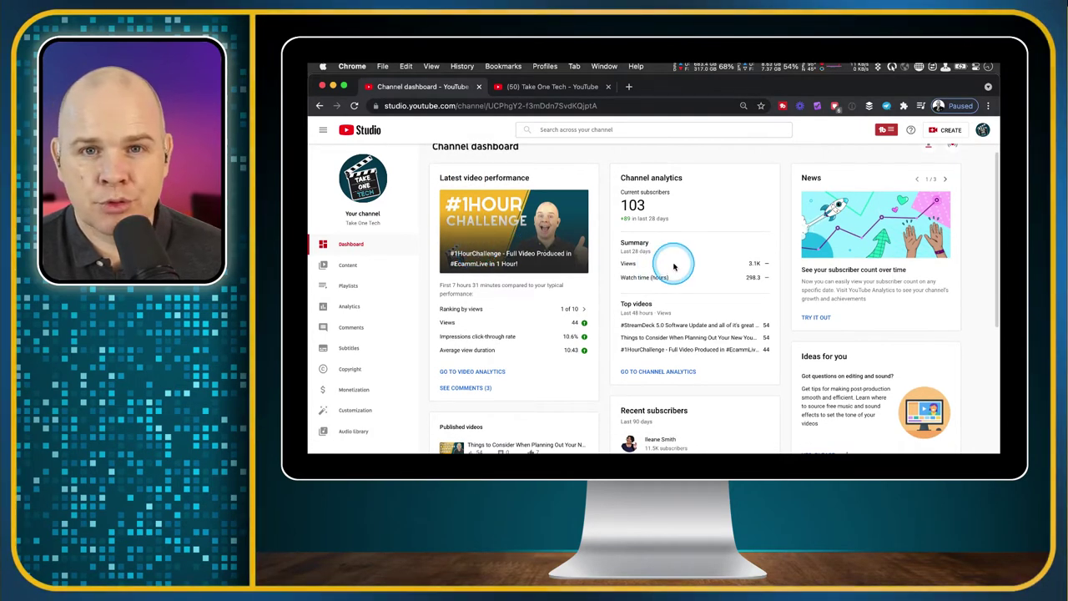
scroll(673, 266, down, 2)
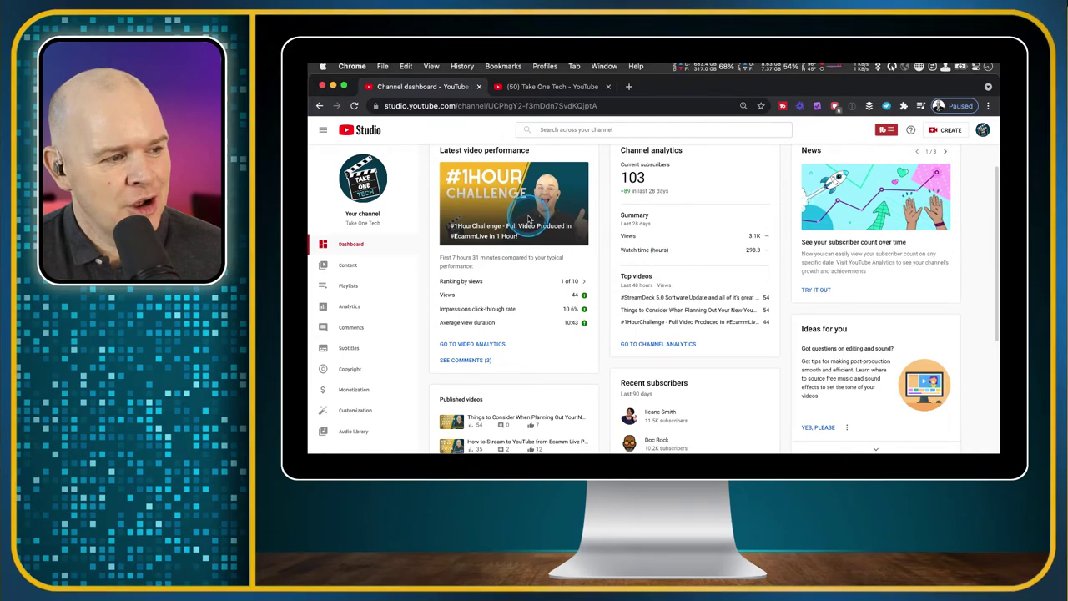
scroll(528, 219, up, 2)
mouse_move(513, 356)
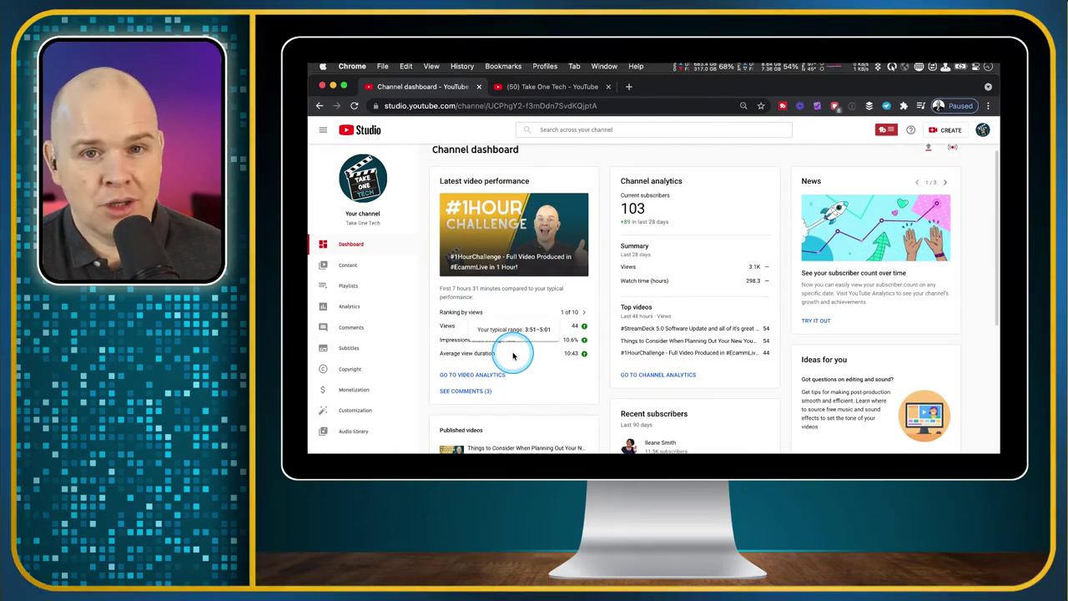
mouse_move(482, 324)
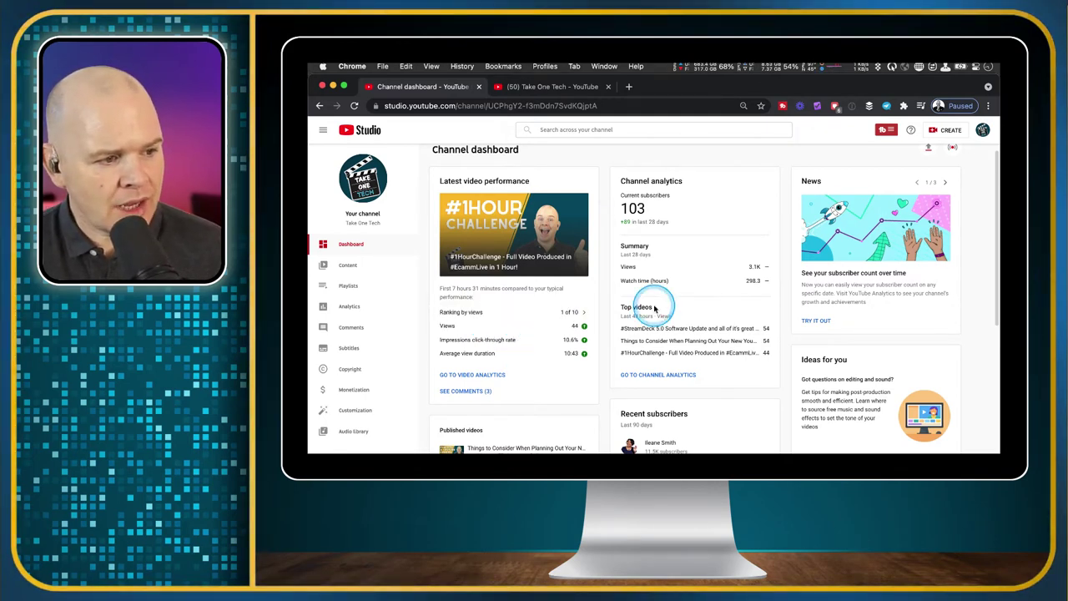
scroll(702, 364, down, 2)
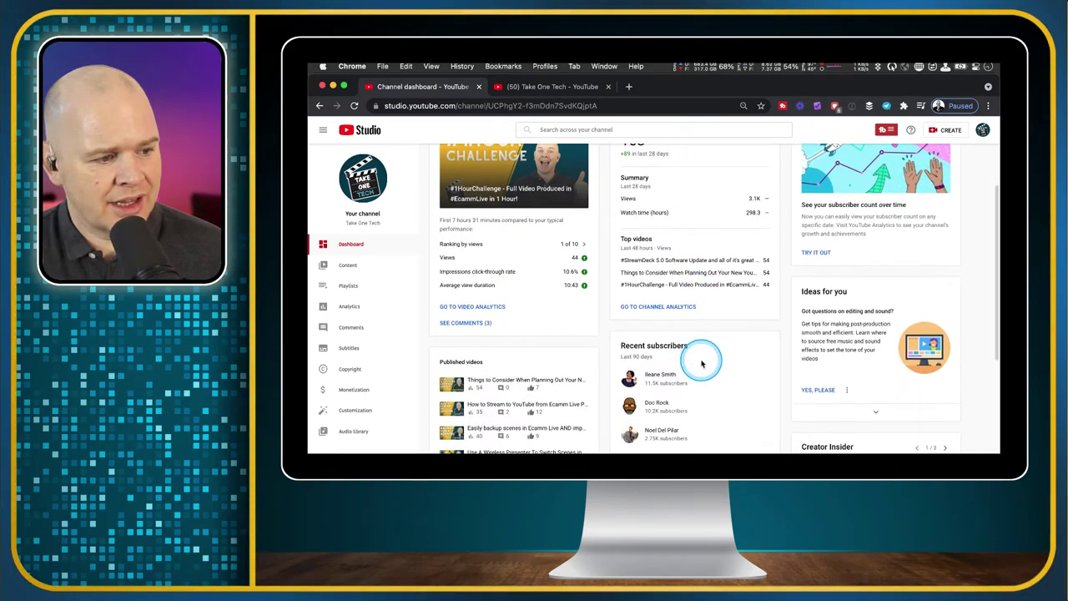
scroll(507, 381, down, 2)
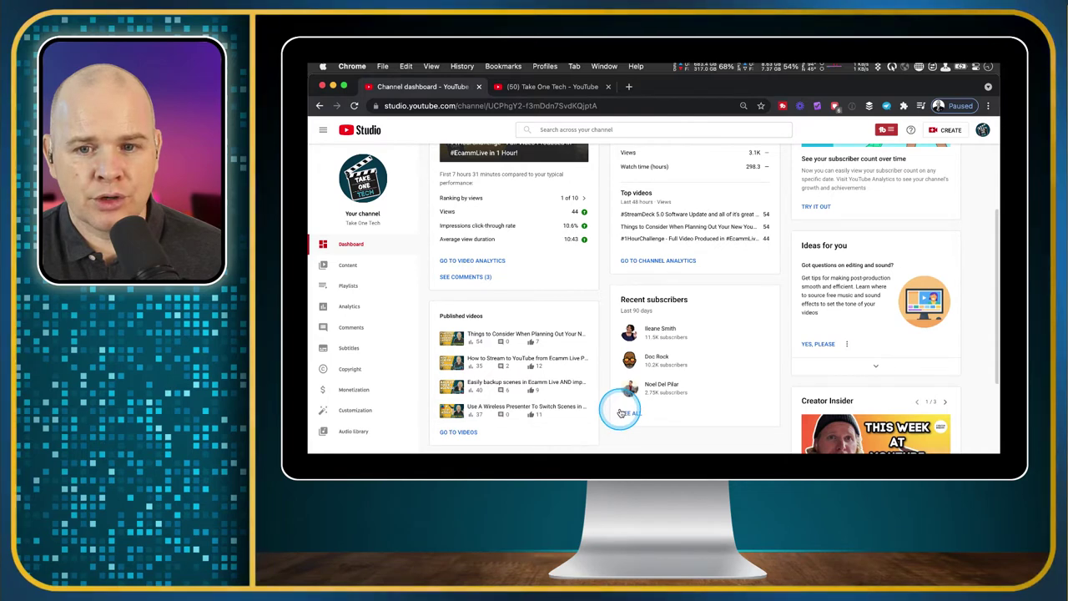
scroll(584, 334, up, 1)
scroll(587, 338, up, 2)
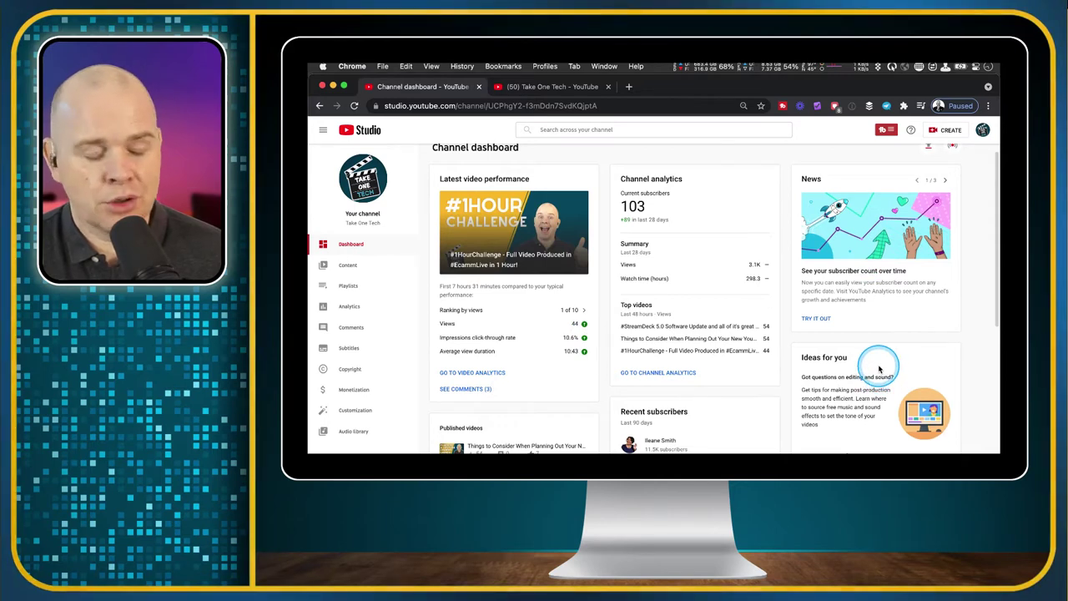
scroll(883, 359, up, 1)
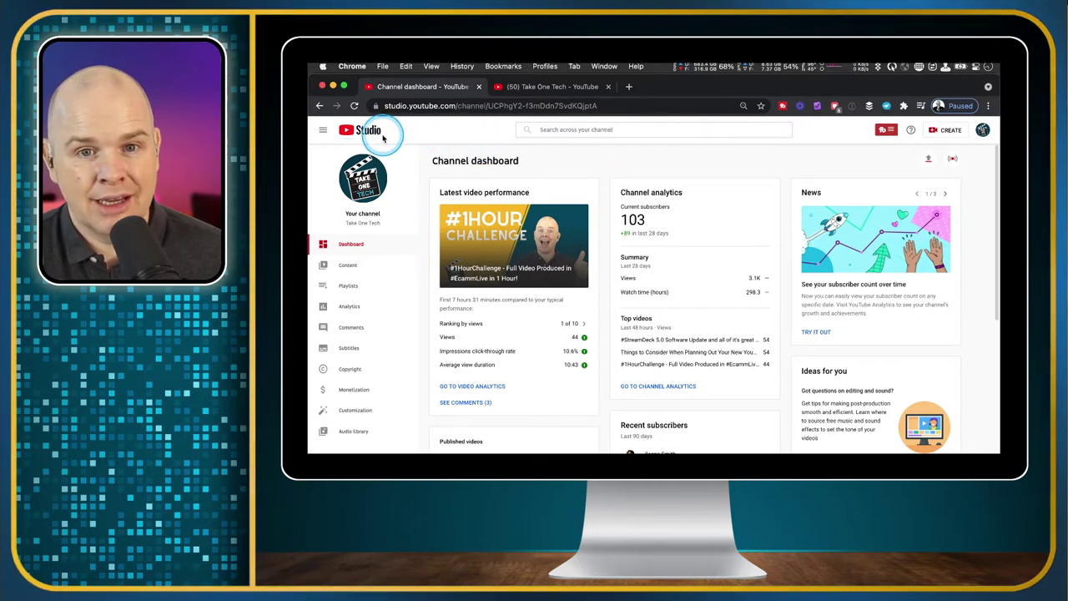
Step: Collapse the Studio navigation menu to icons and expand it again, twice
click(322, 133)
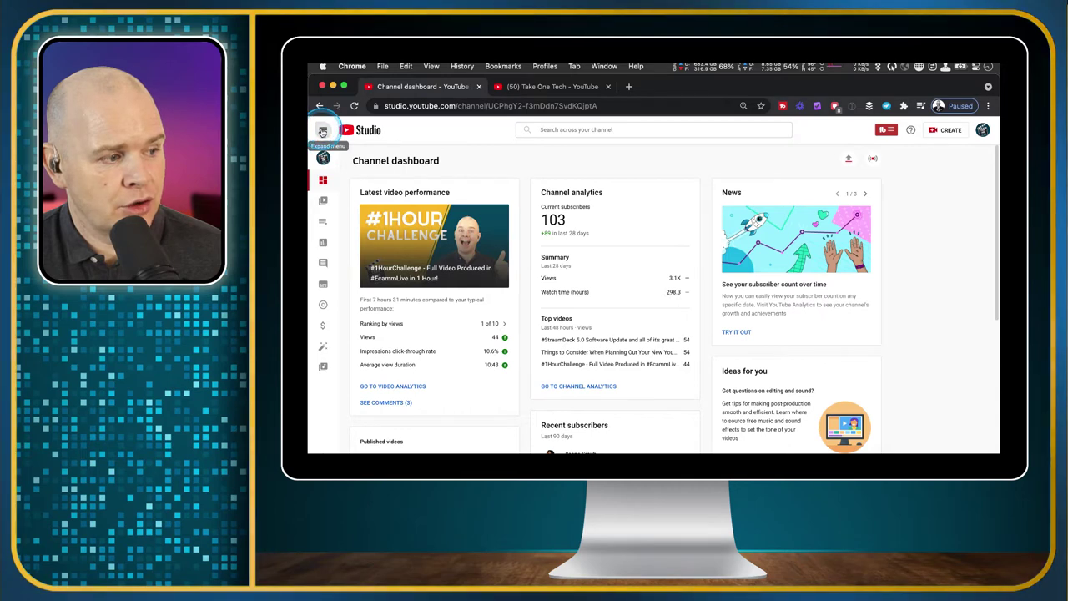
click(322, 132)
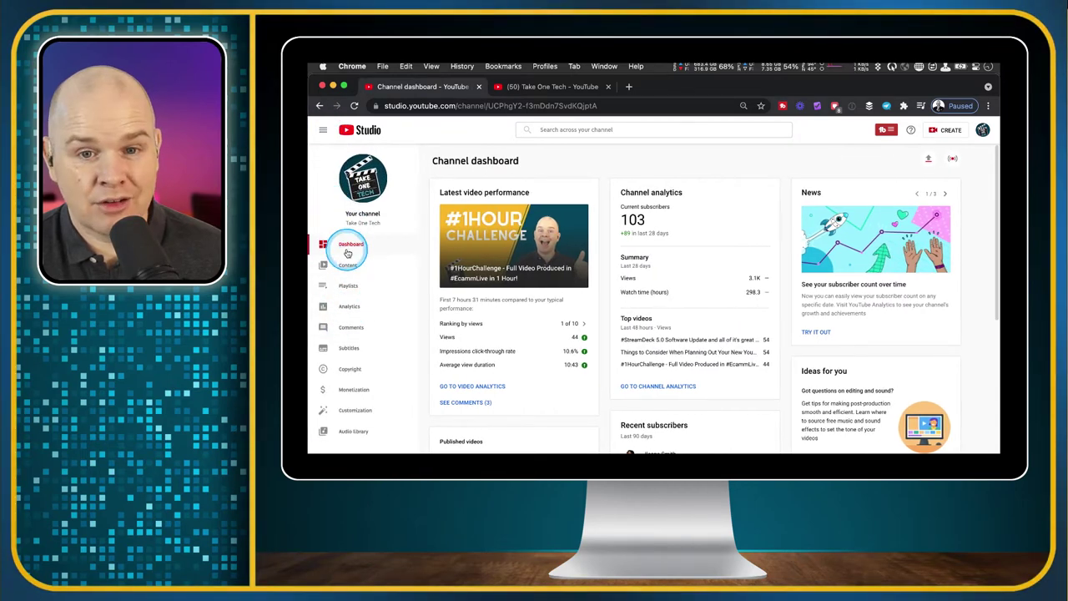
click(322, 132)
click(322, 131)
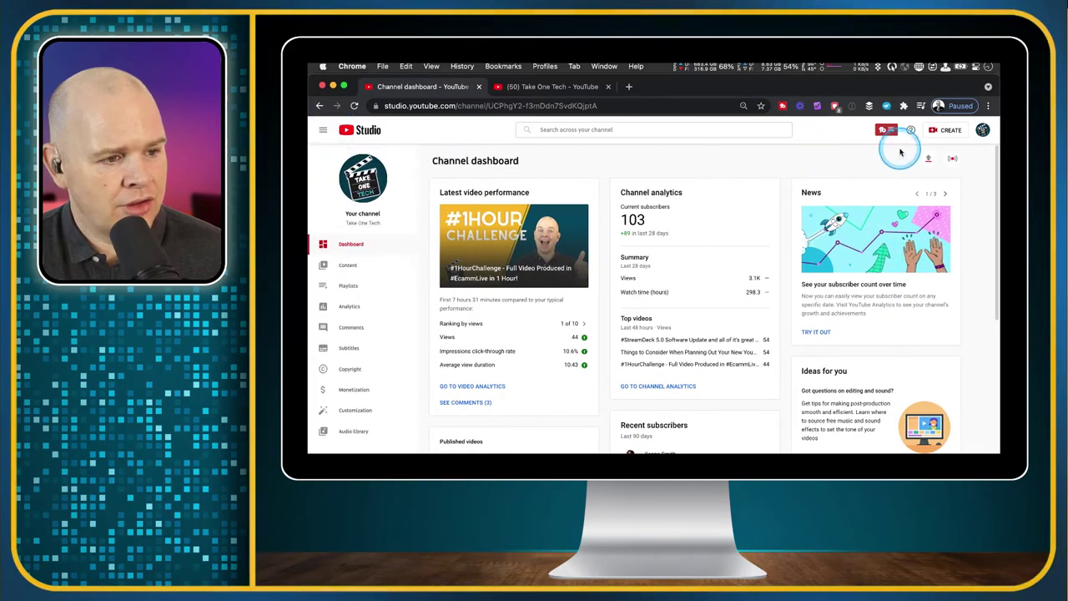
Step: Show the Create options for uploading or going live, and open and close the TubeBuddy tools menu
click(949, 132)
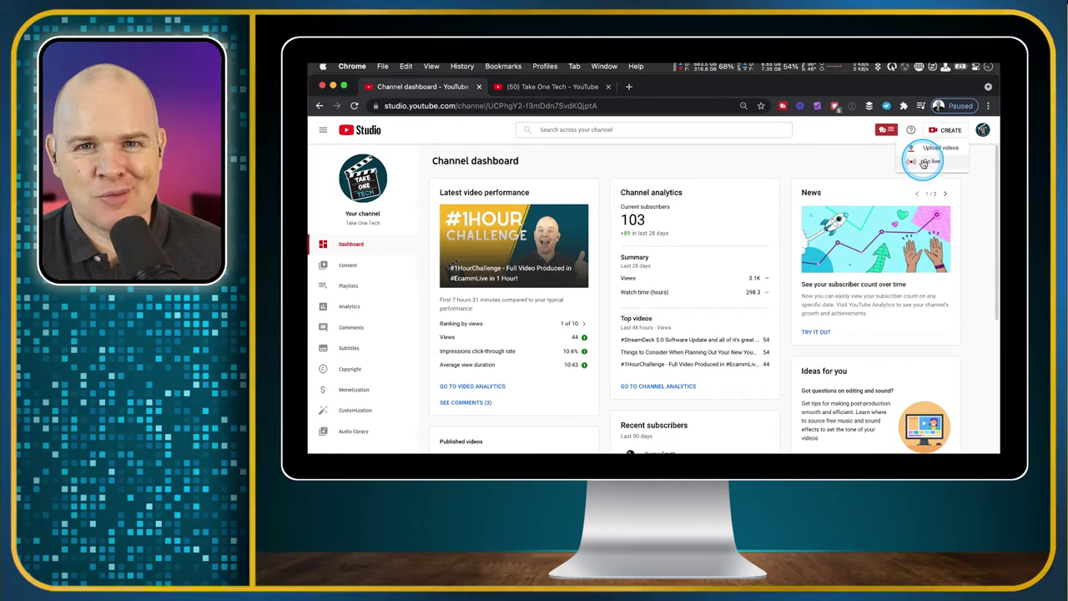
click(923, 164)
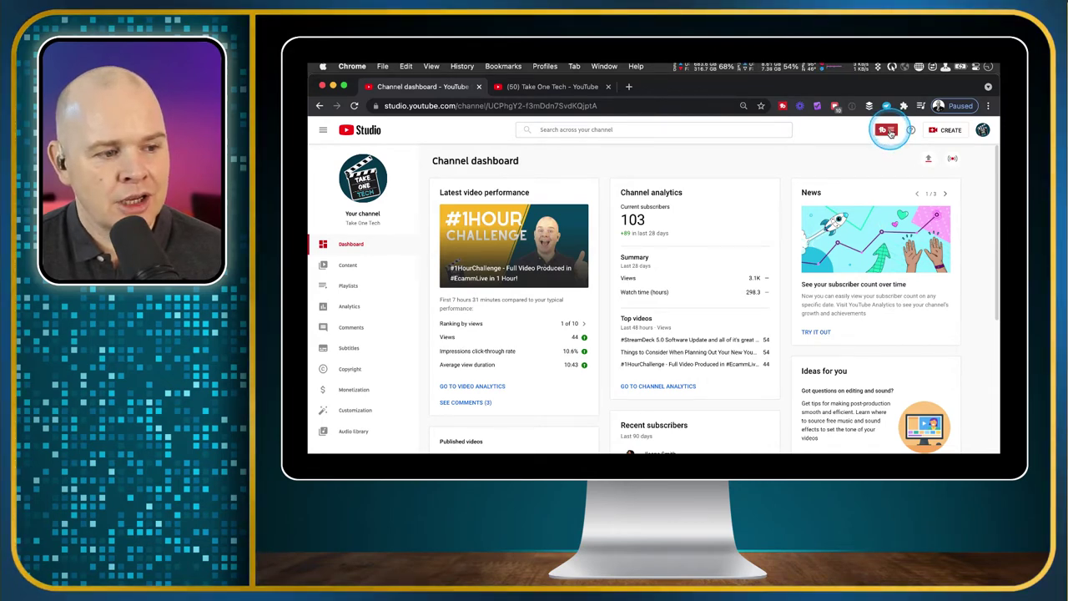
click(891, 131)
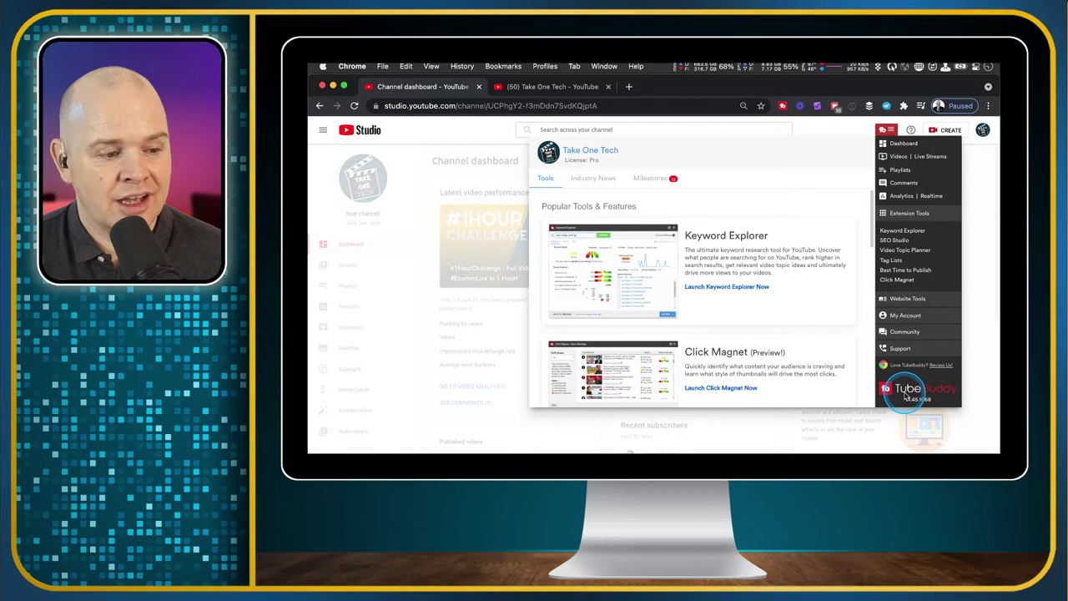
click(884, 132)
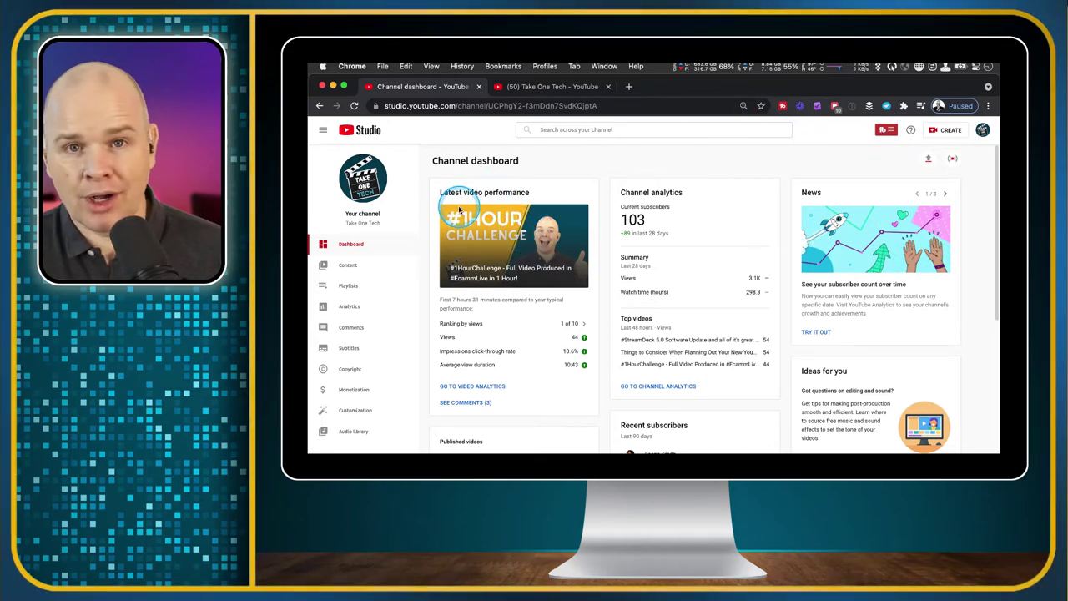
Step: Open the Channel content page and look over the list of public uploads
scroll(570, 244, down, 2)
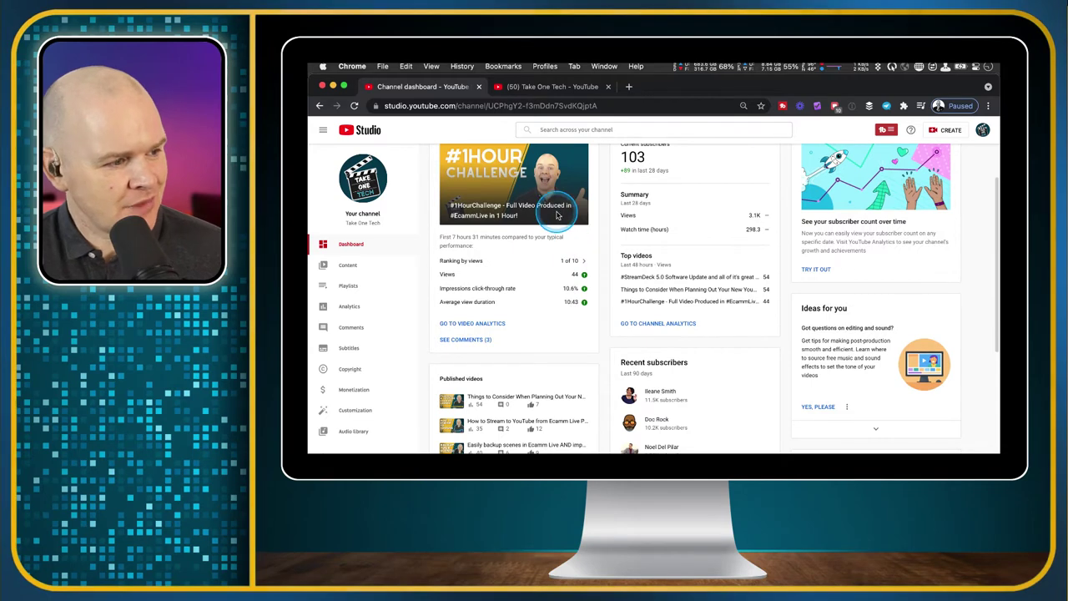
scroll(492, 160, up, 2)
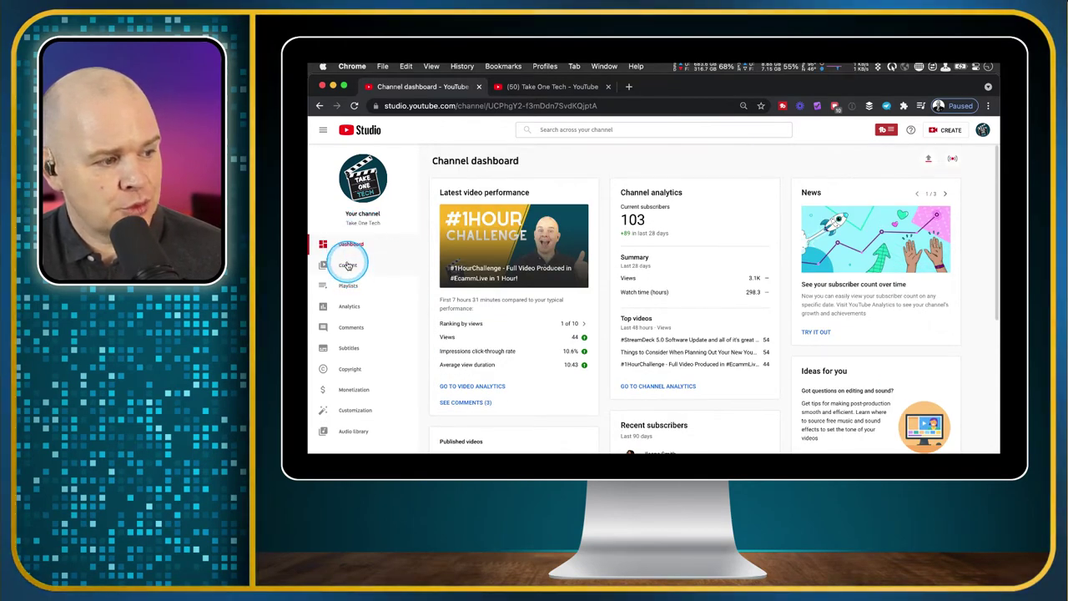
click(348, 267)
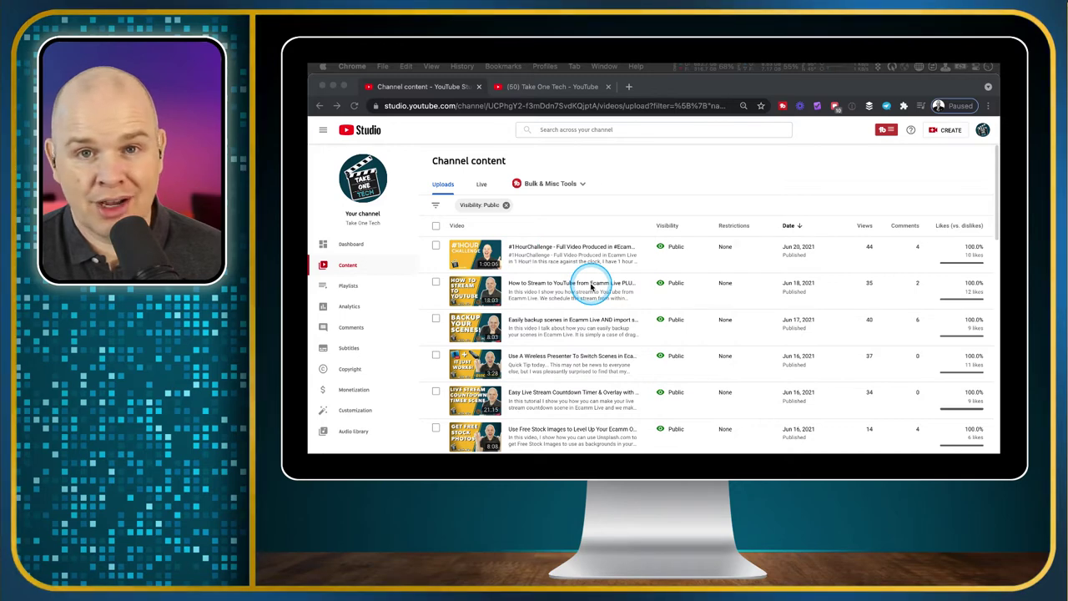
scroll(590, 285, down, 1)
scroll(593, 285, up, 1)
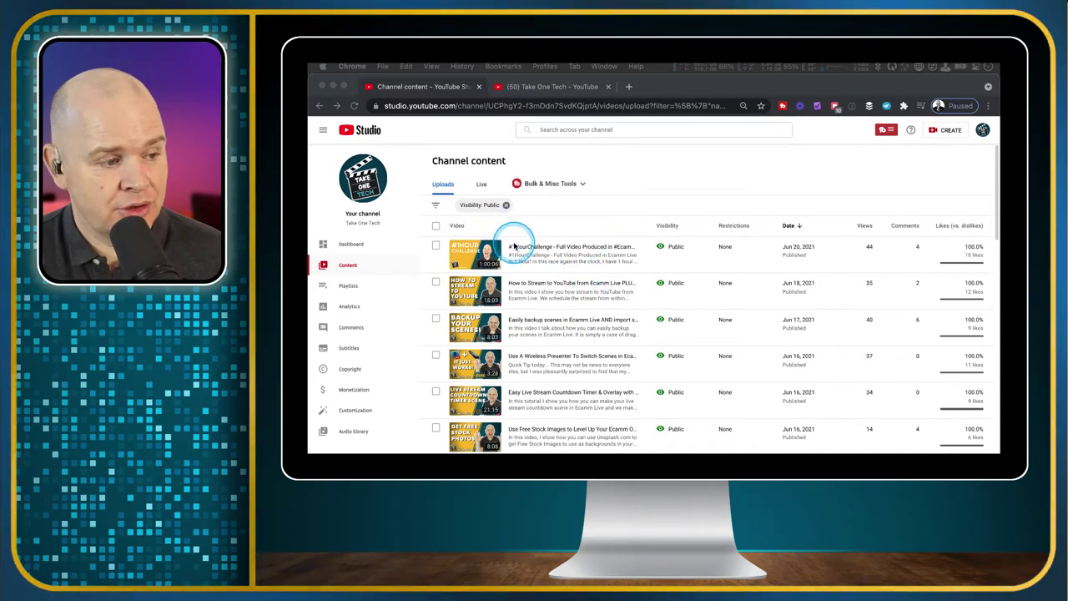
Step: View the details page of the #1HourChallenge video and return to the channel content list
click(555, 224)
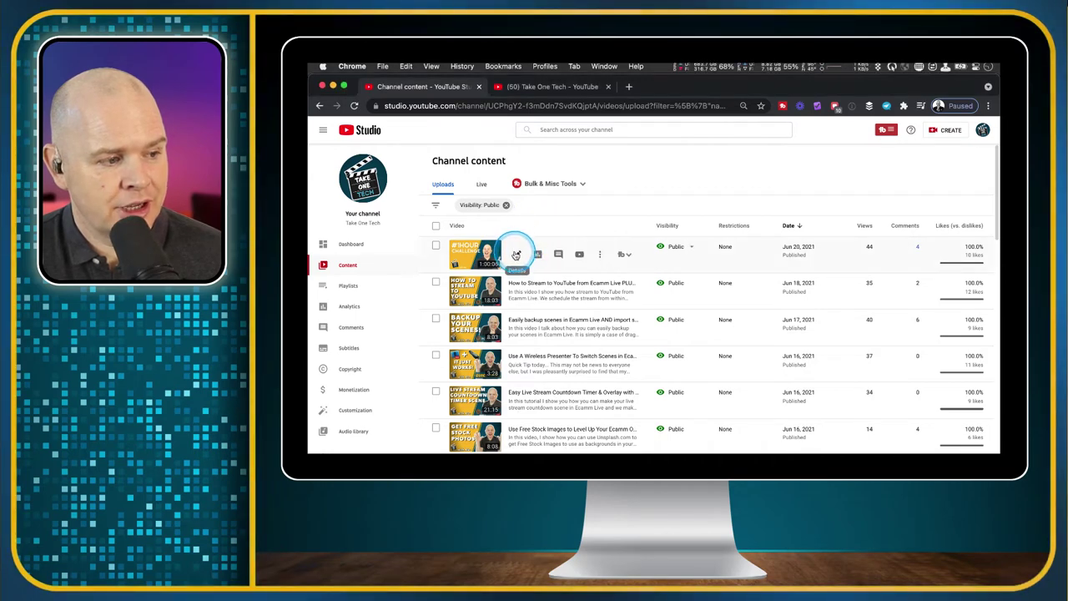
click(517, 257)
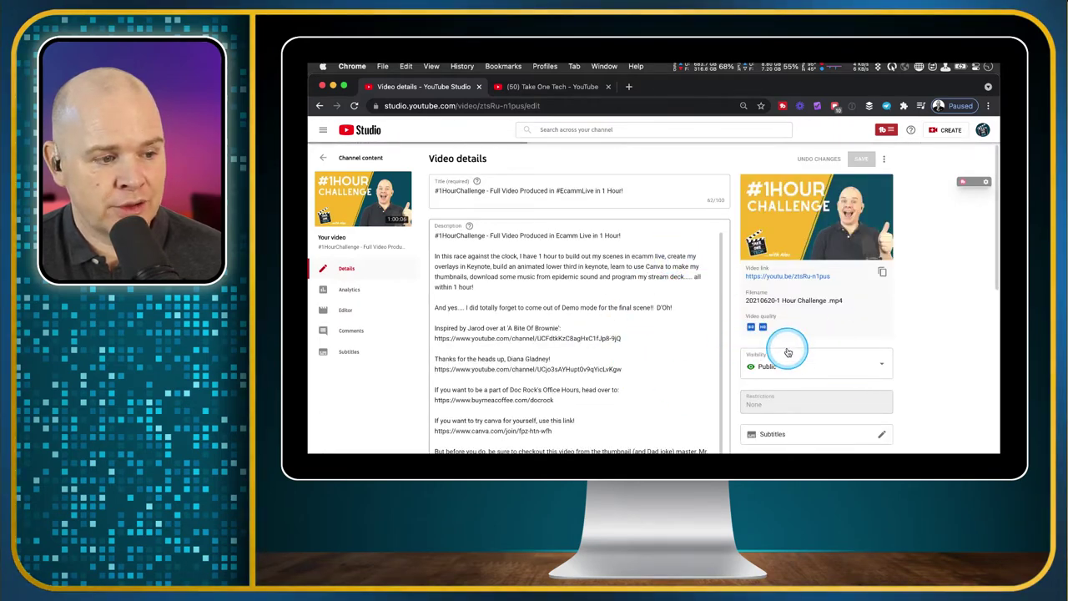
scroll(775, 361, down, 1)
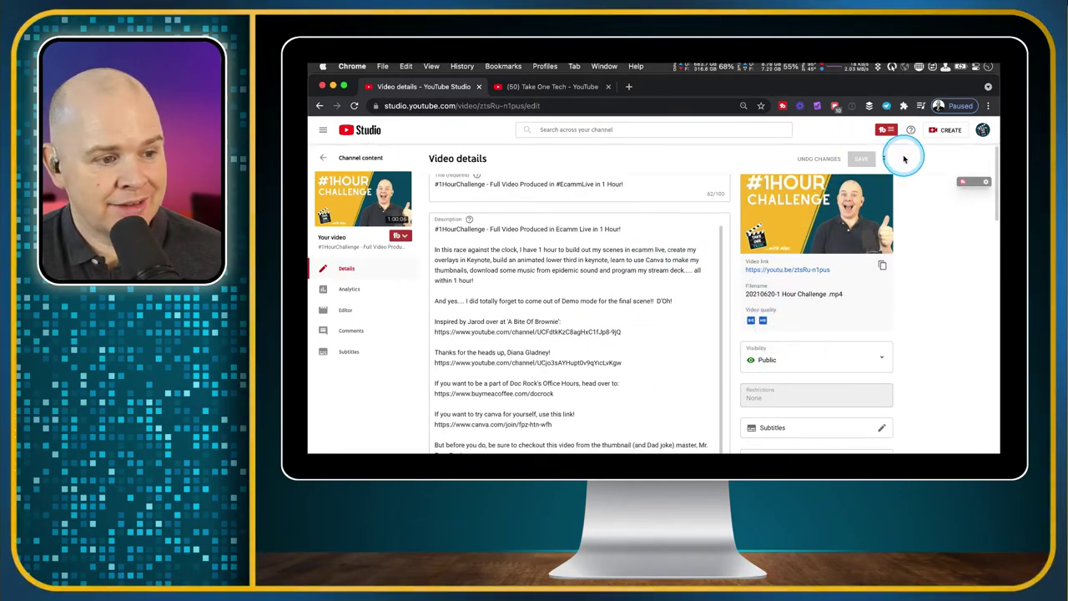
click(325, 160)
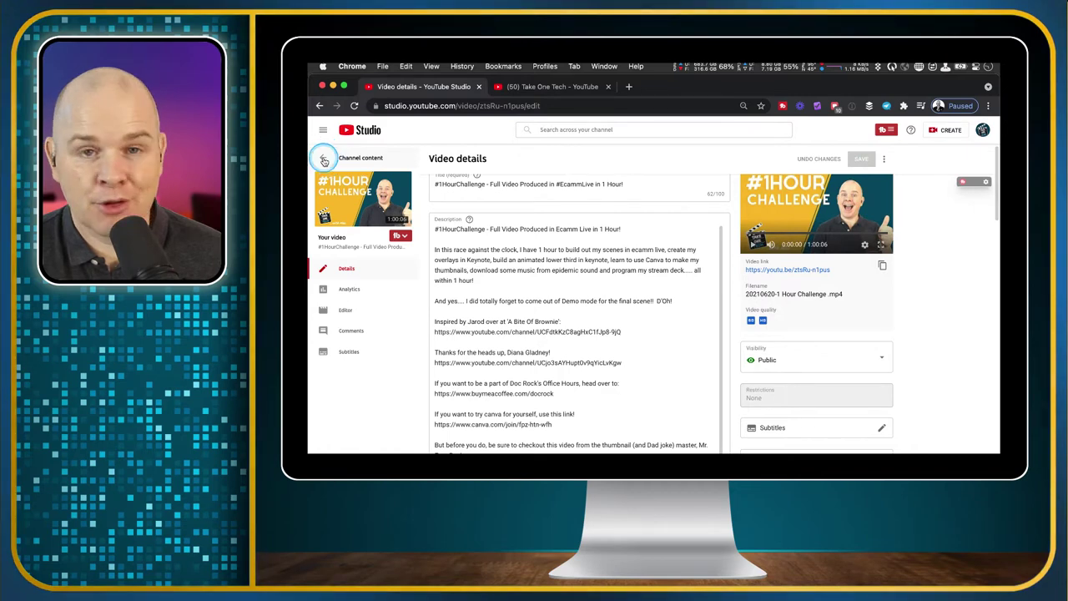
click(595, 242)
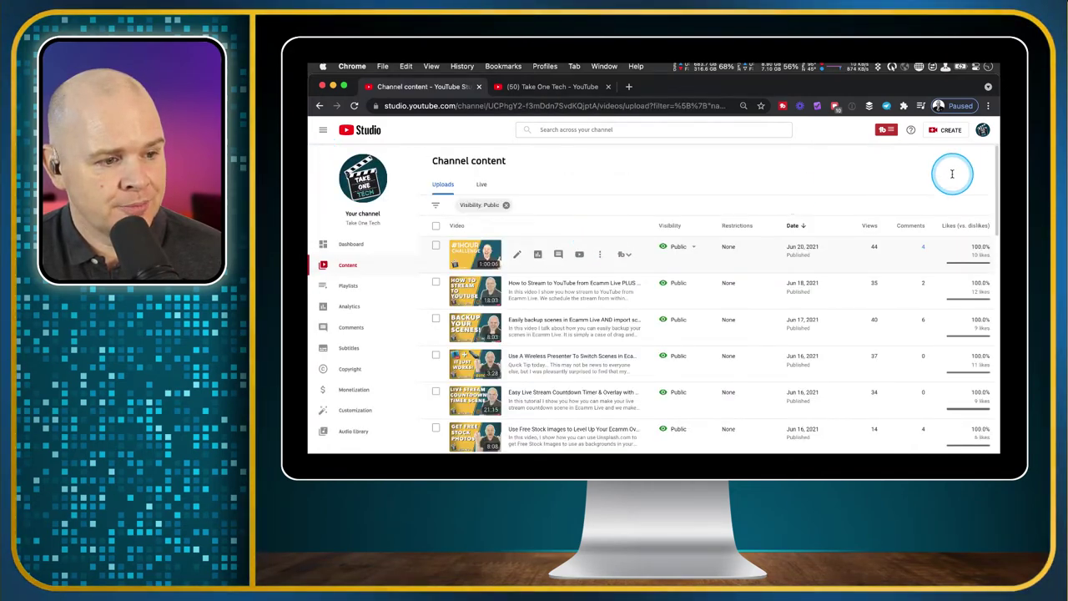
mouse_move(574, 242)
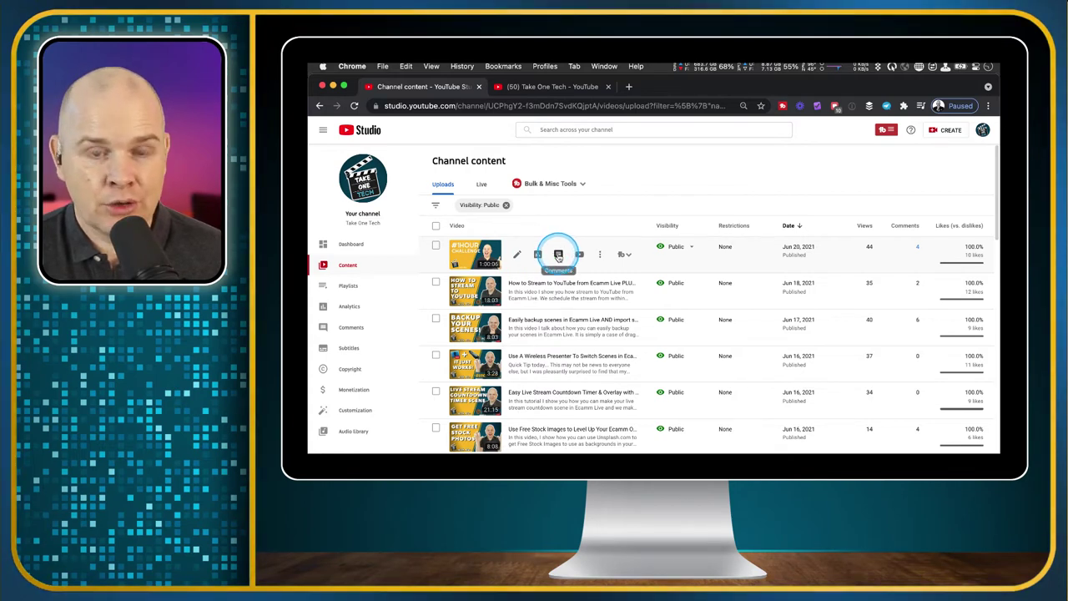
Step: Show the further options, TubeBuddy tools and visibility choices for the #1HourChallenge video, leaving its visibility setting as it is
click(600, 256)
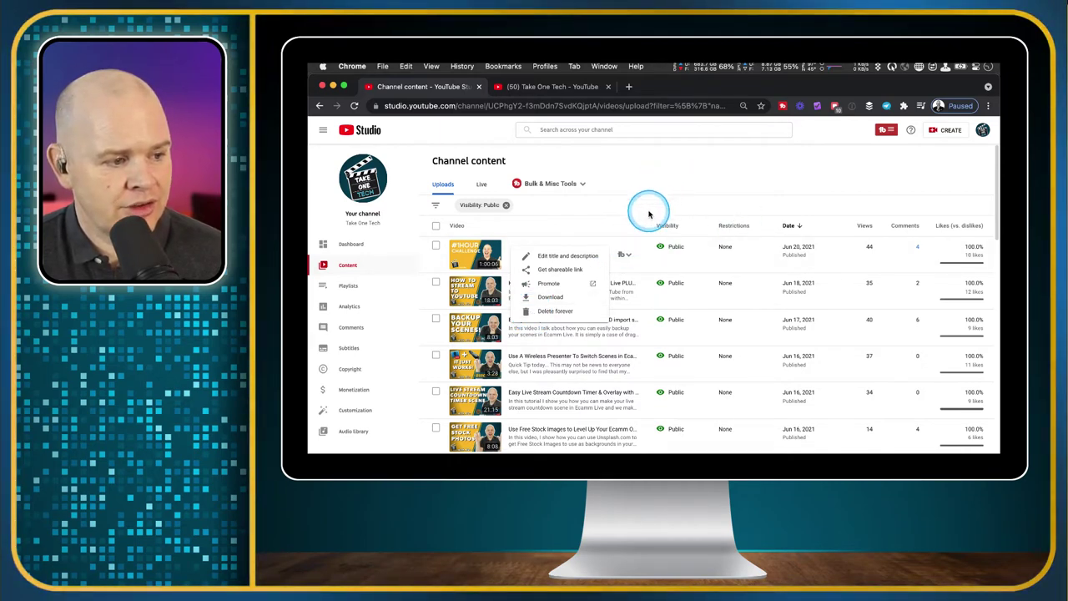
click(635, 242)
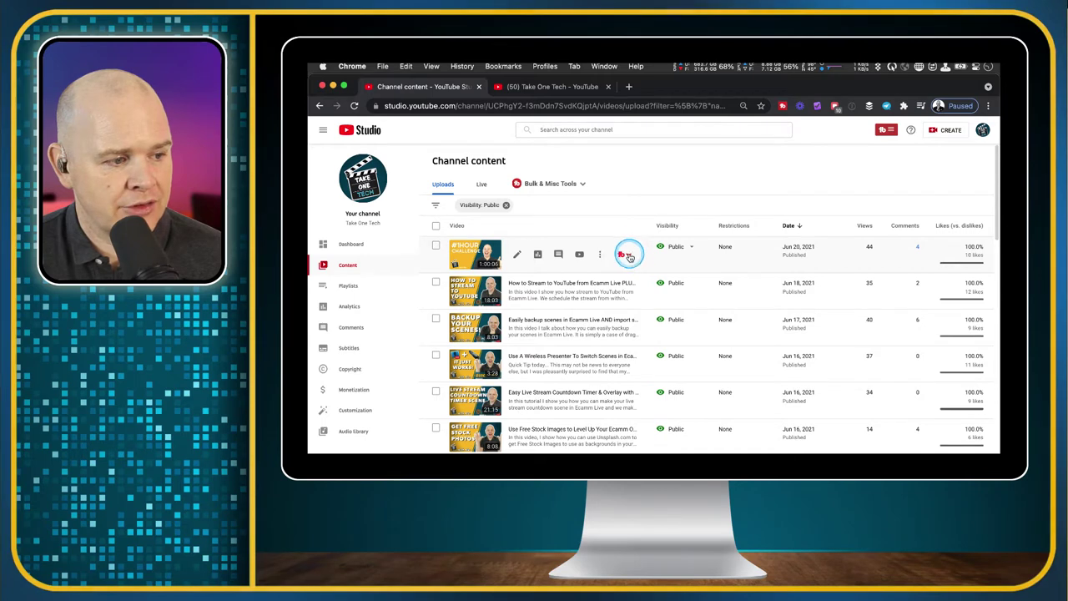
click(627, 255)
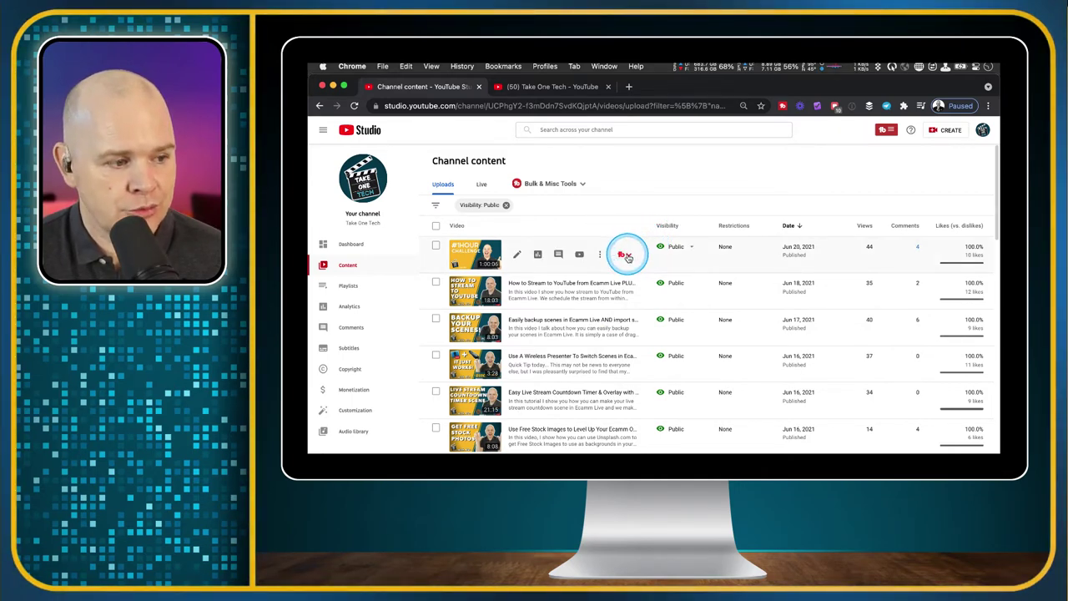
click(692, 248)
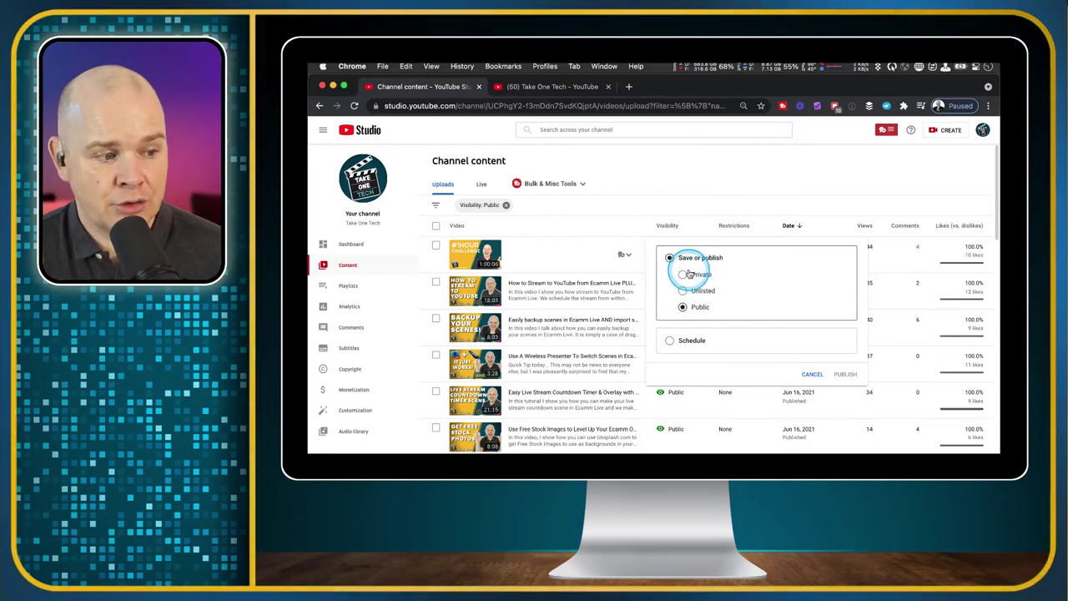
click(708, 195)
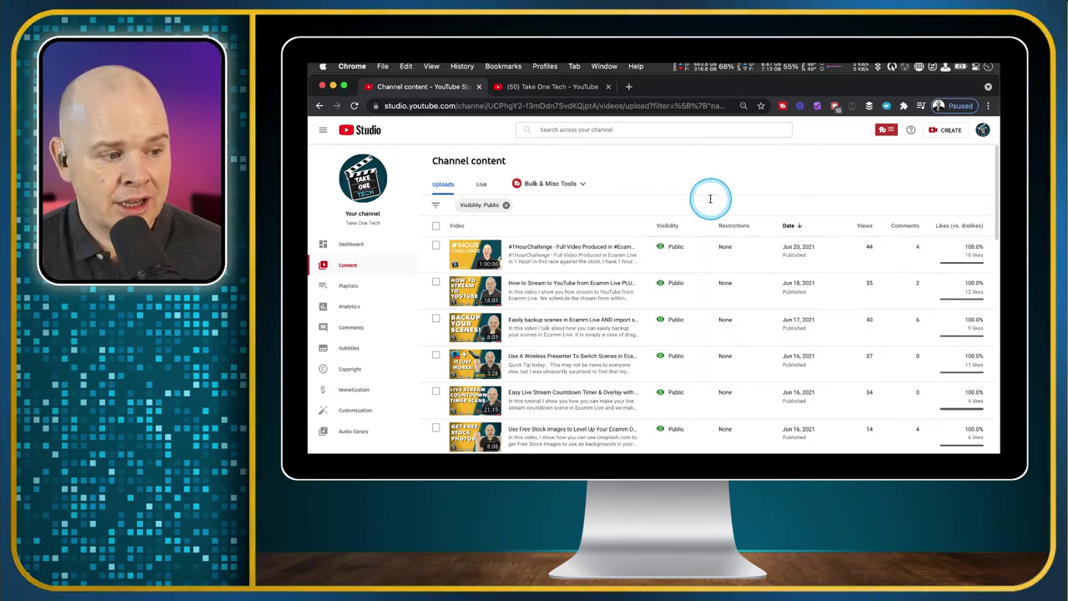
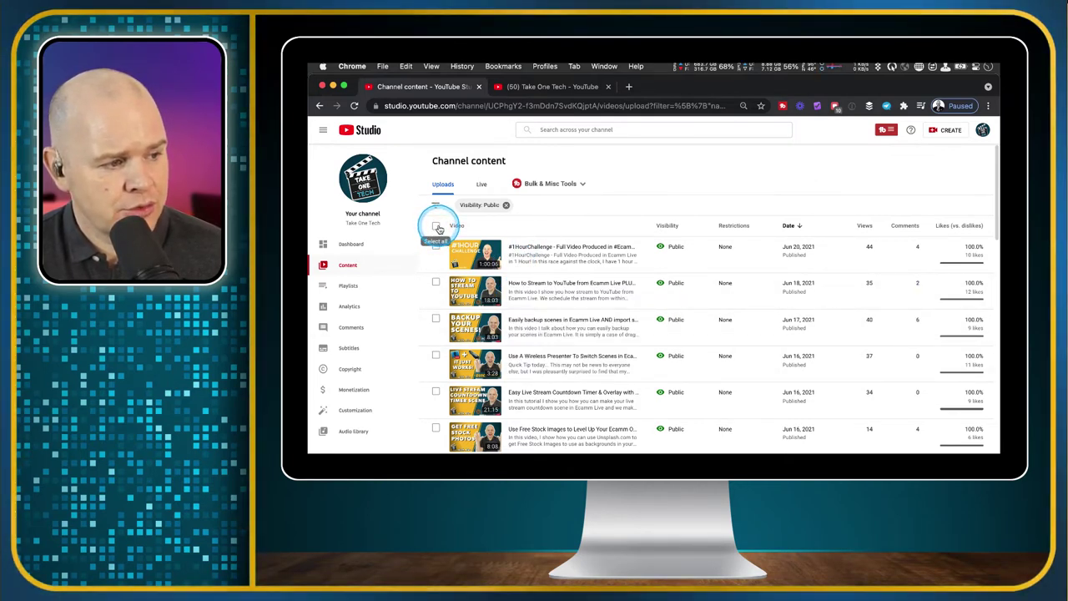
Step: Select all listed uploads and show the bulk edit fields and playlist choices without applying any change
click(436, 226)
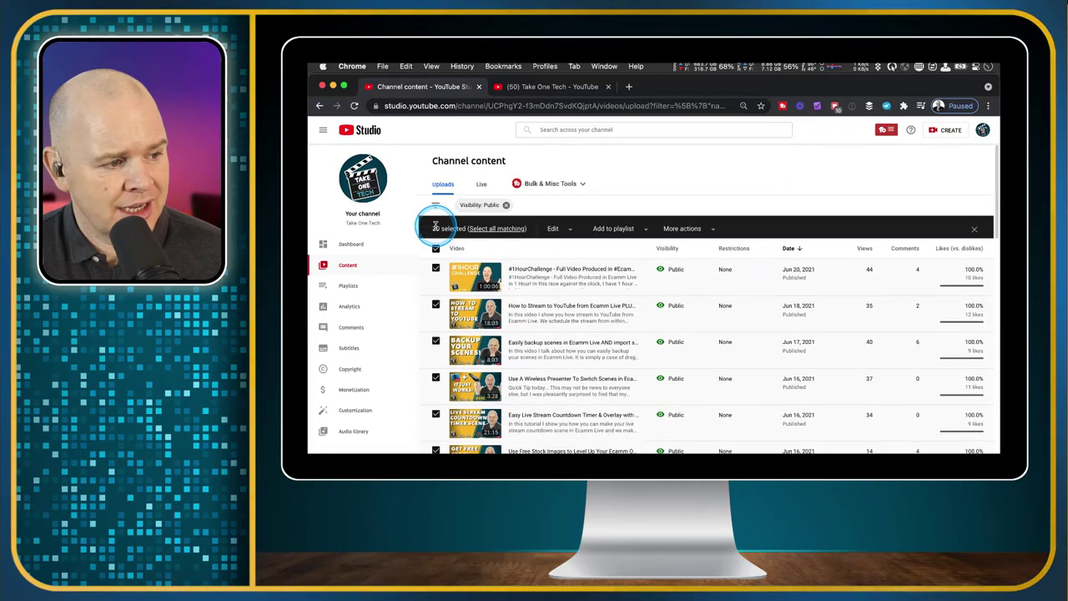
click(572, 231)
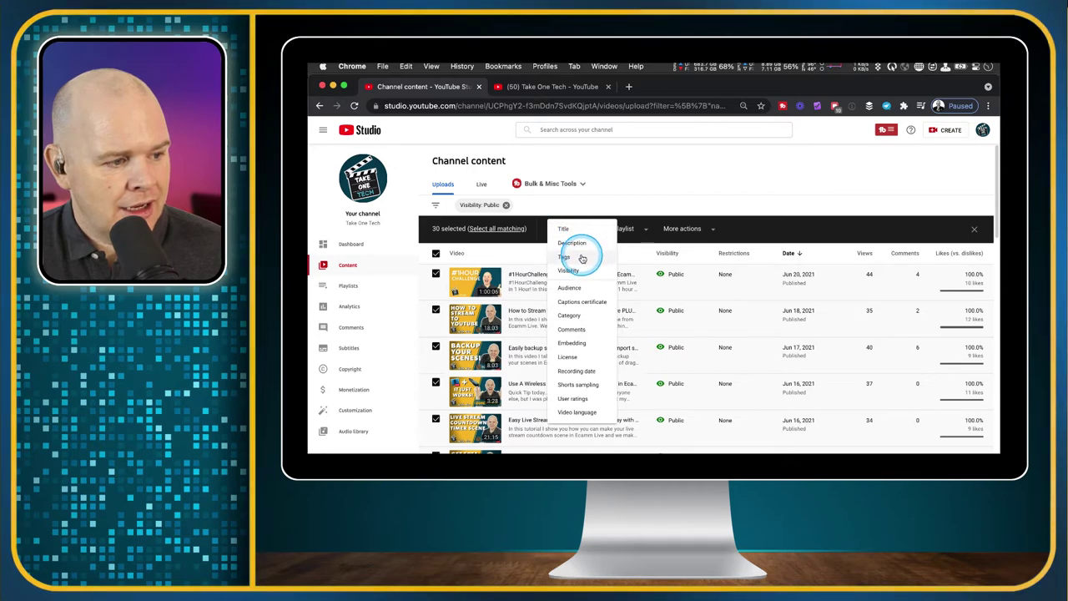
click(645, 232)
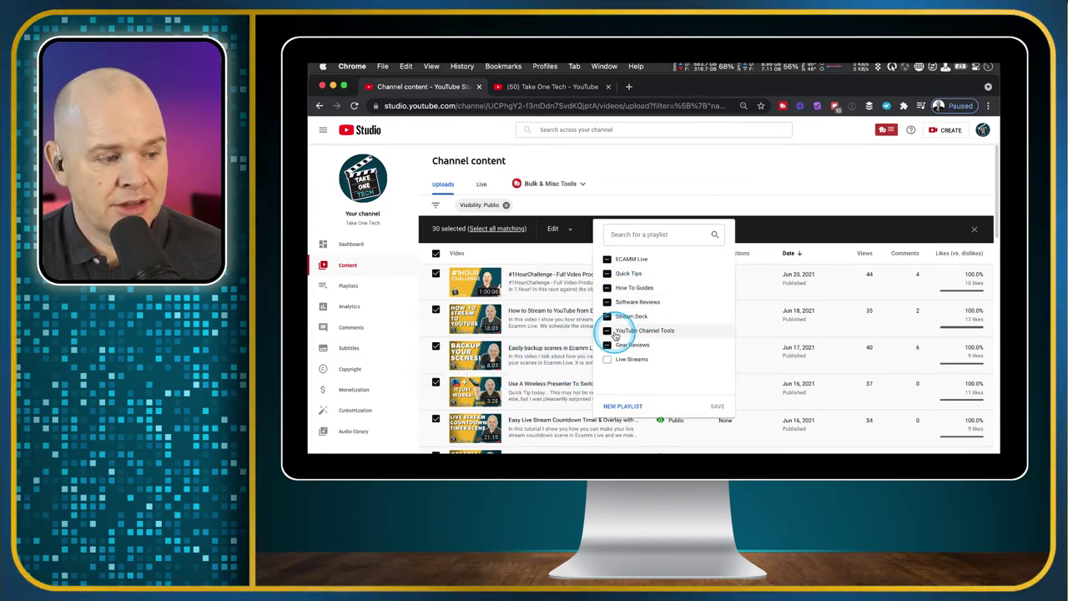
click(752, 205)
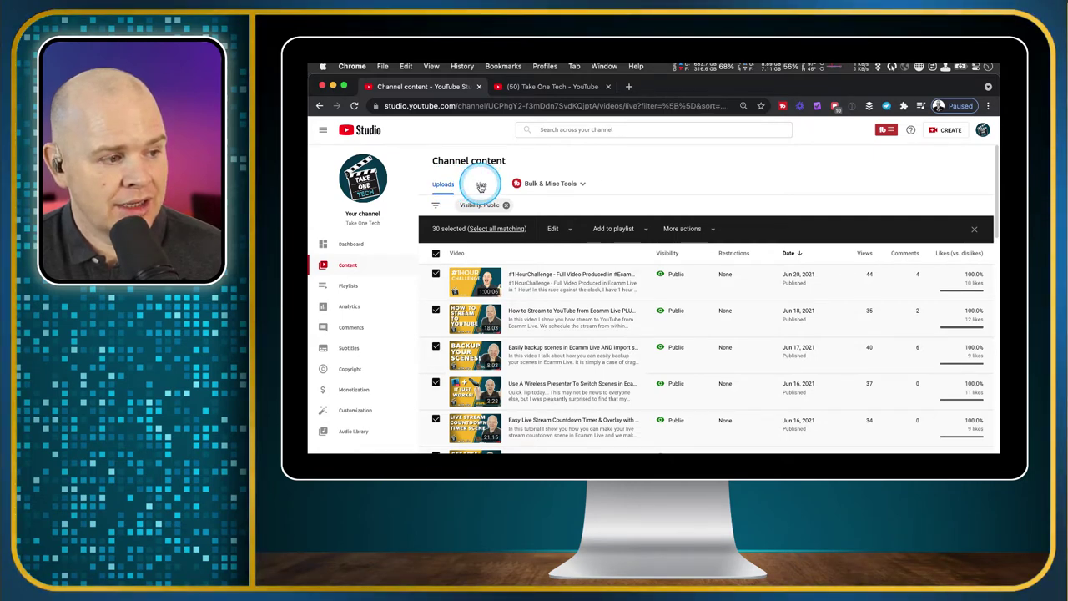
Step: Open the channel's list of live streams and look over the upcoming streams and live replays
click(480, 186)
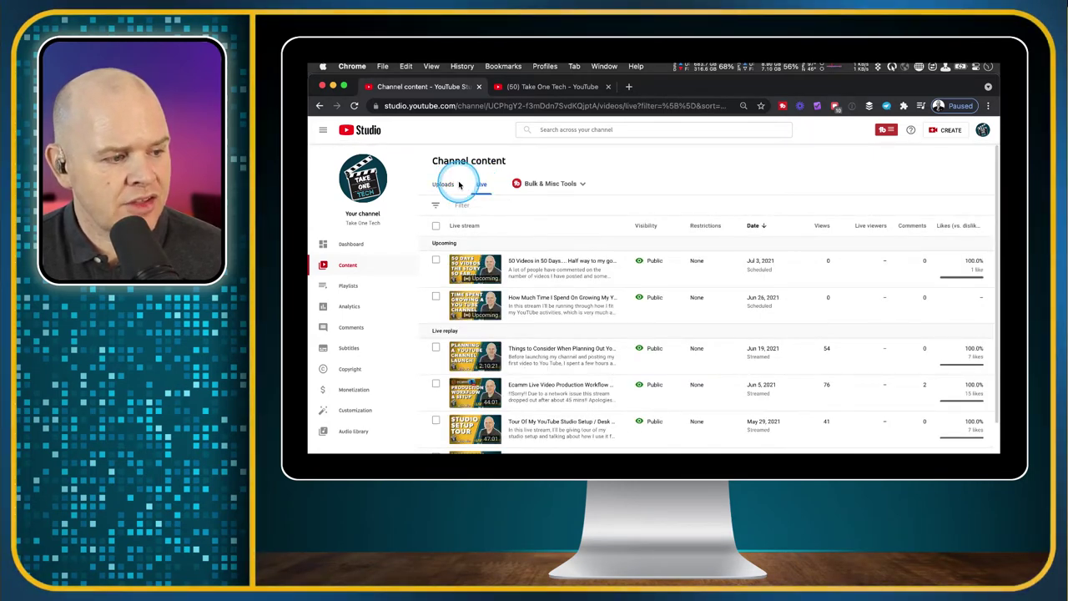
scroll(534, 276, down, 1)
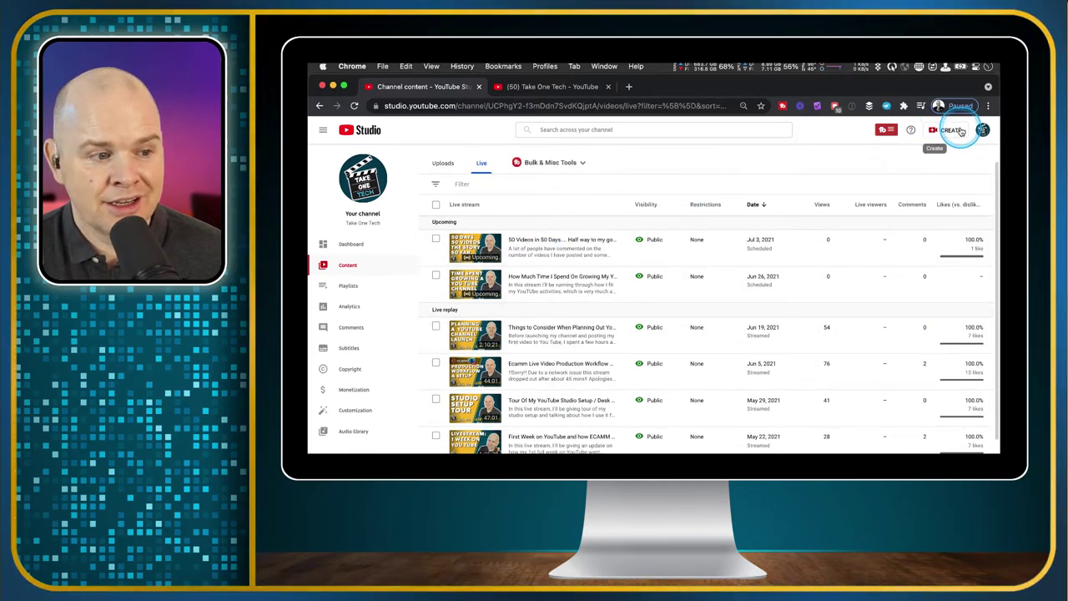
scroll(579, 222, up, 2)
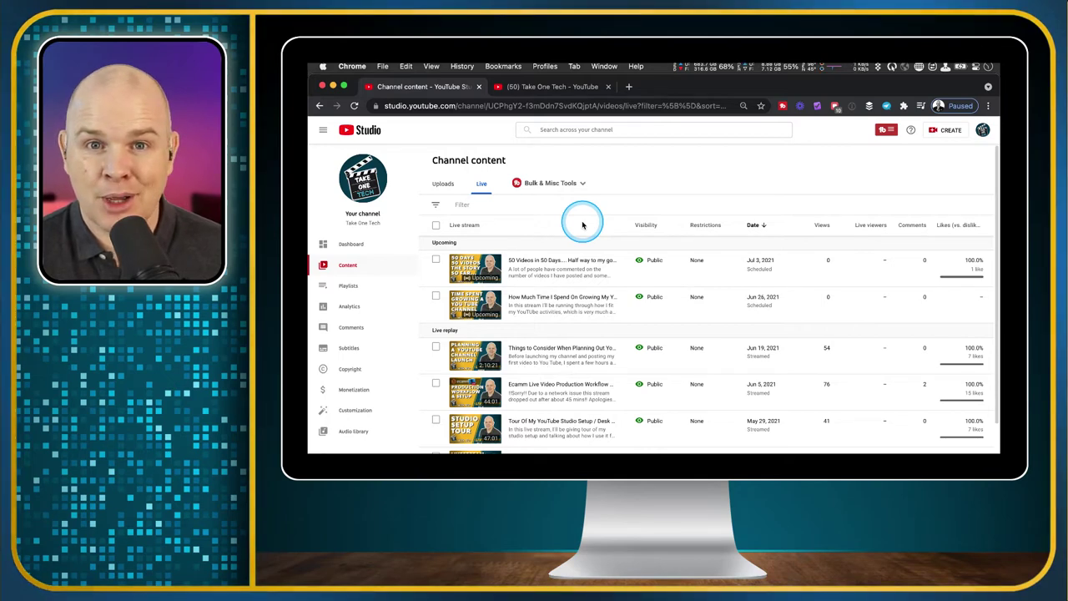
mouse_move(599, 307)
scroll(610, 302, down, 2)
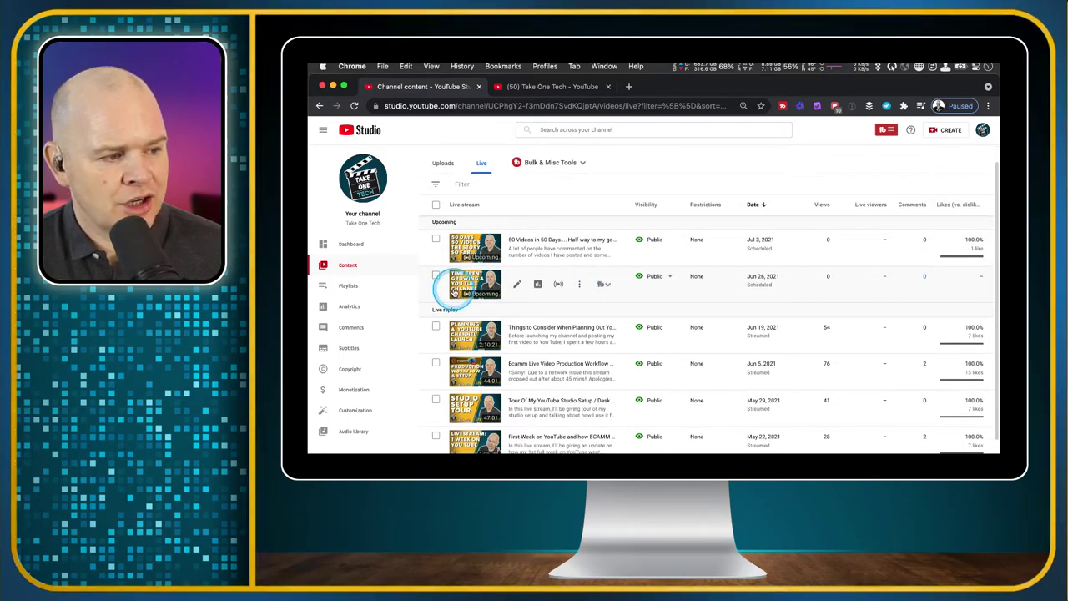
scroll(618, 288, down, 1)
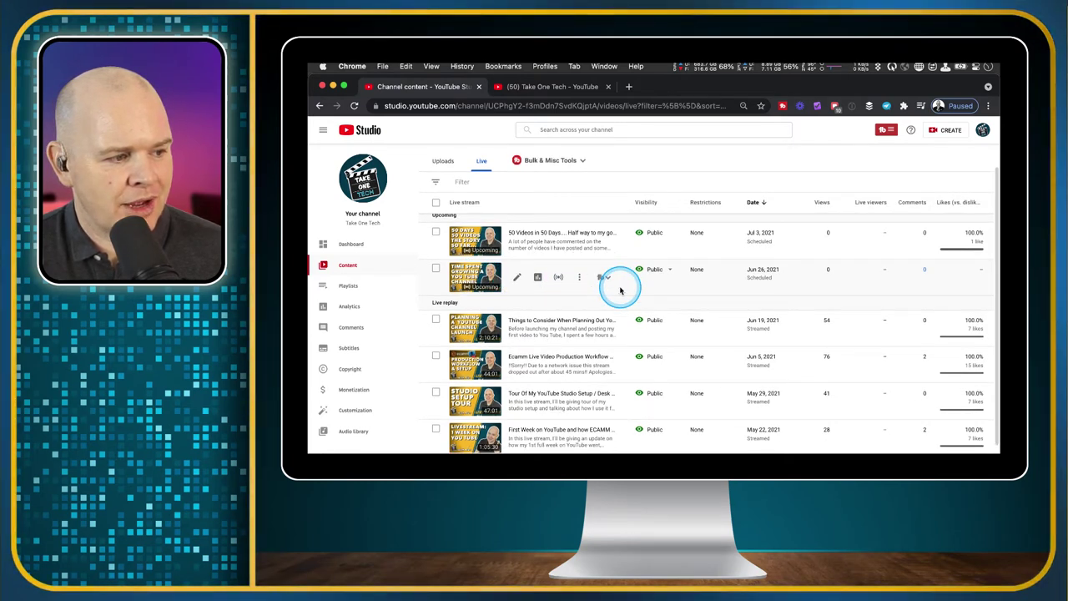
scroll(620, 291, down, 1)
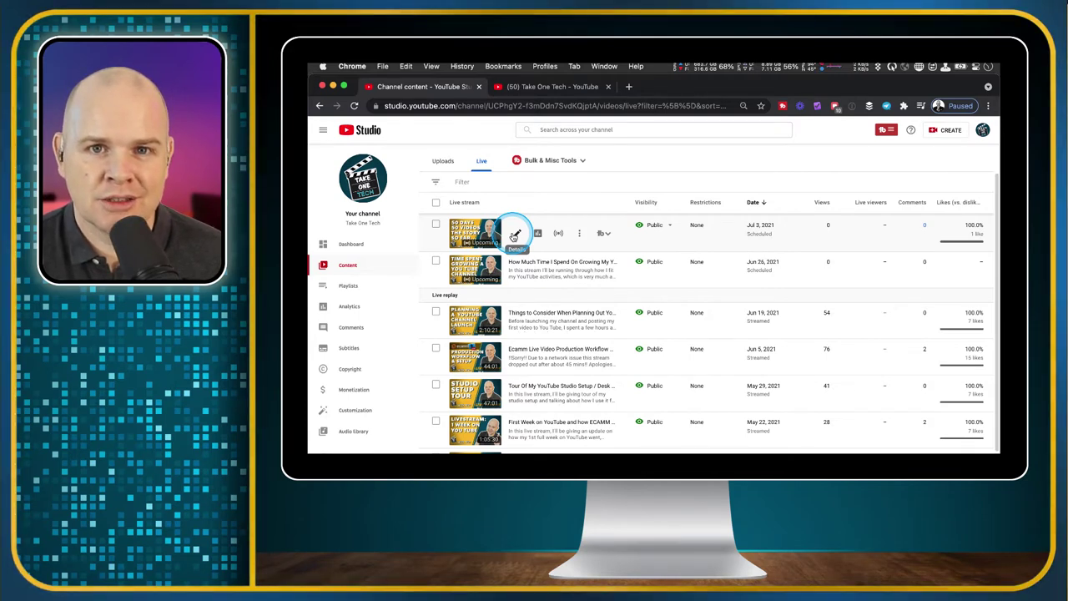
scroll(514, 236, down, 1)
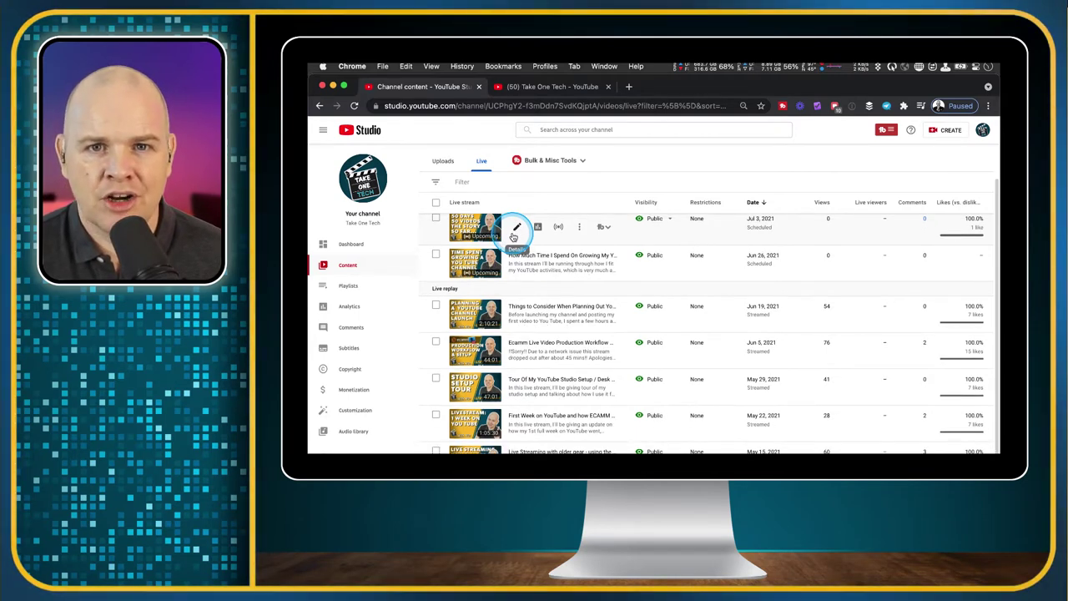
scroll(514, 237, up, 2)
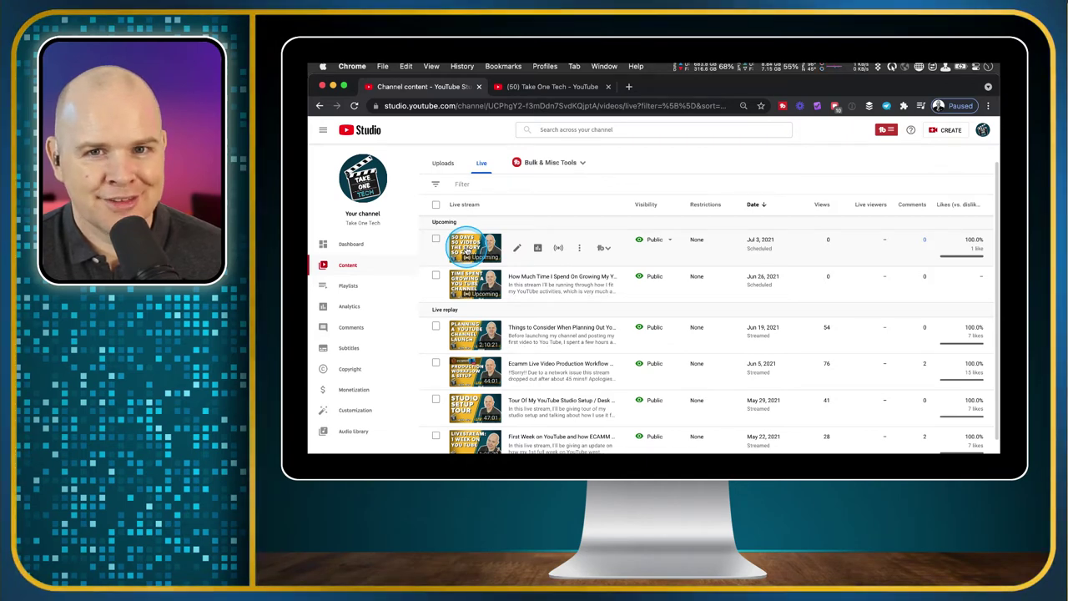
scroll(501, 247, down, 2)
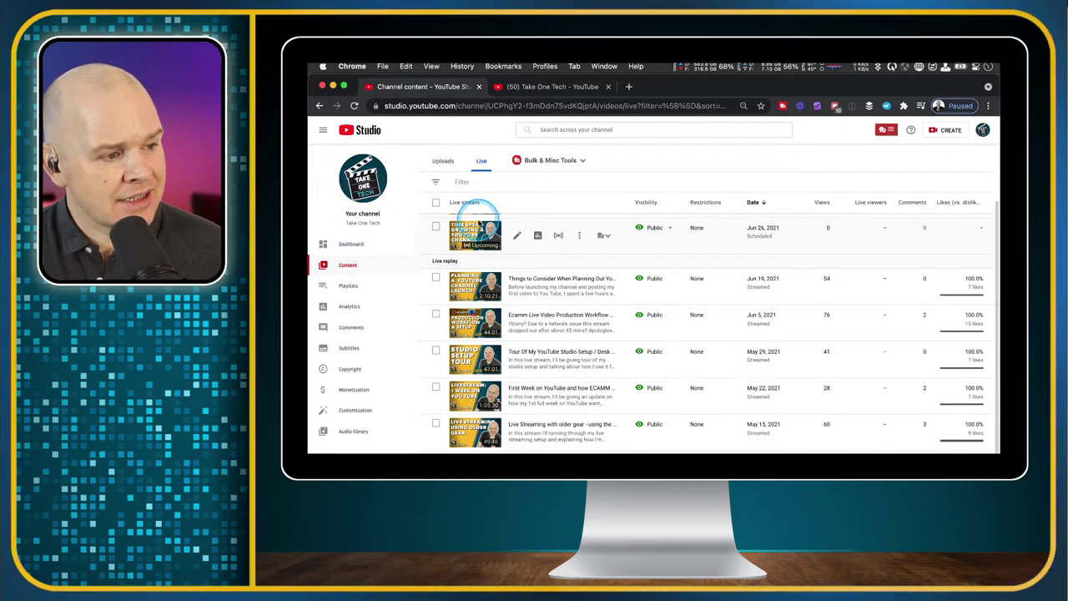
Step: Show the TubeBuddy Bulk & Misc Tools available for the channel content and close them again
click(585, 163)
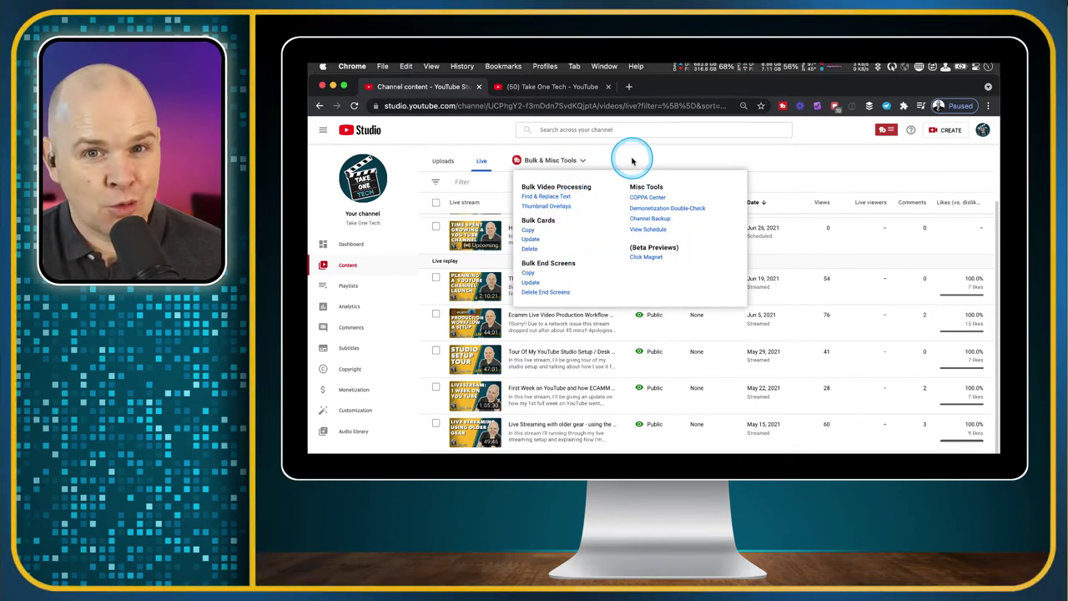
click(587, 160)
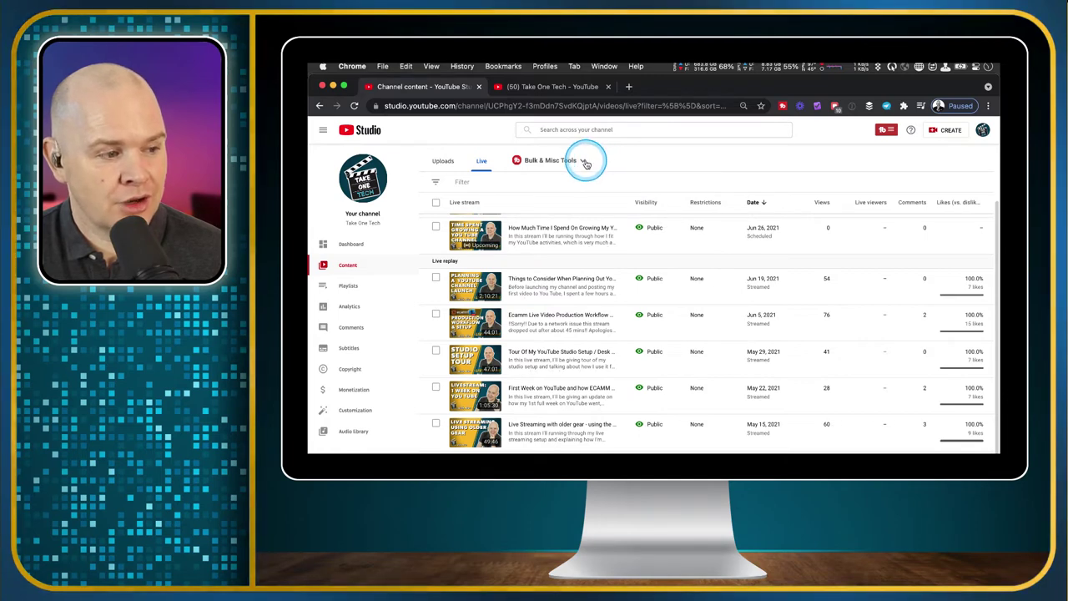
Step: Open the Channel playlists page, look over the listed playlists and show the TubeBuddy options for the ECAMM Live playlist
click(344, 287)
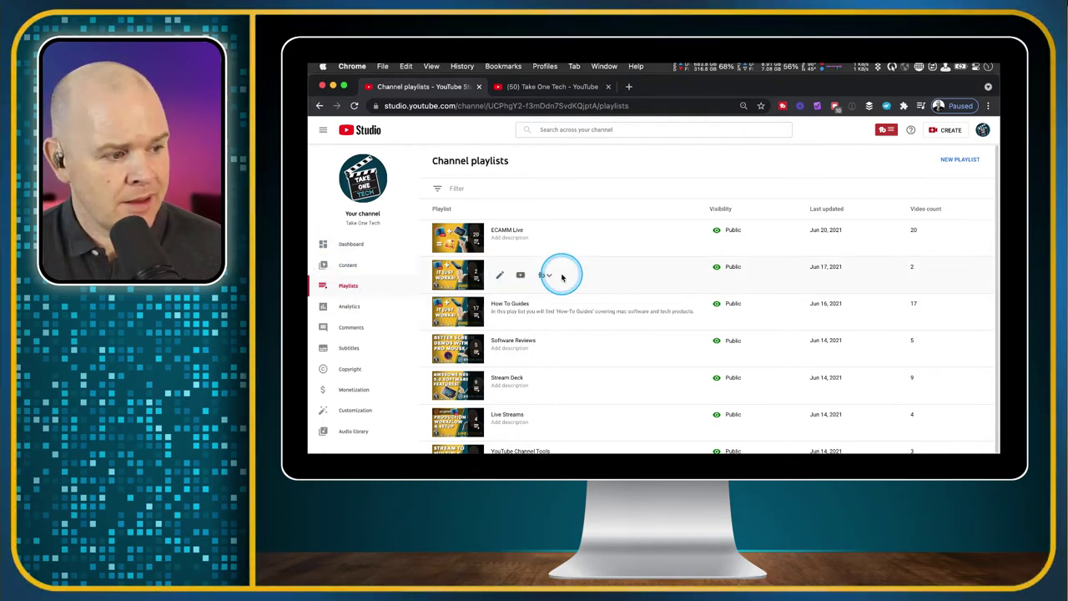
scroll(561, 277, down, 1)
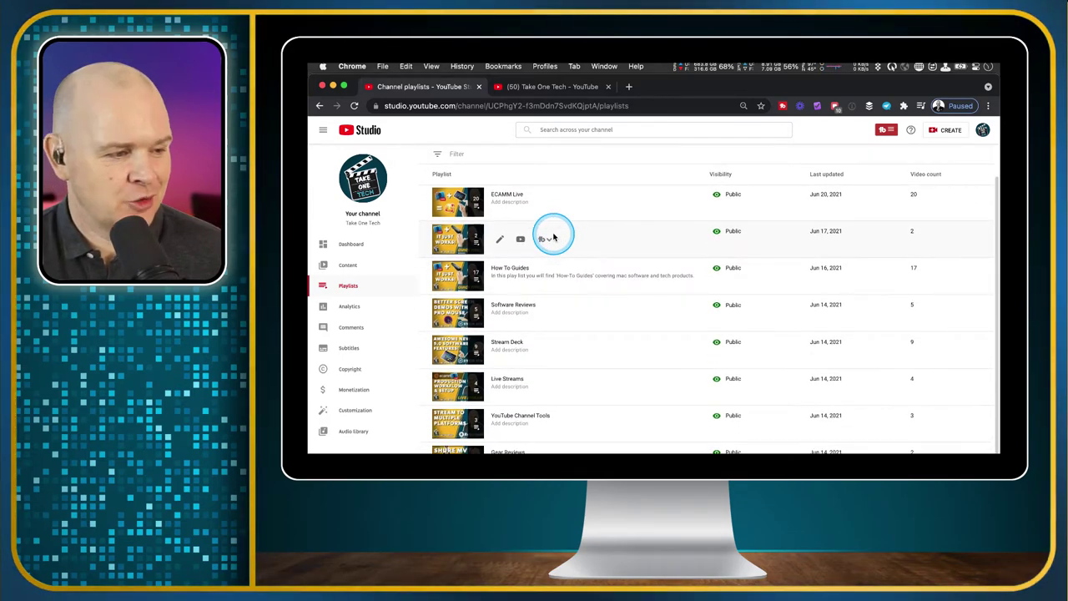
scroll(554, 238, up, 1)
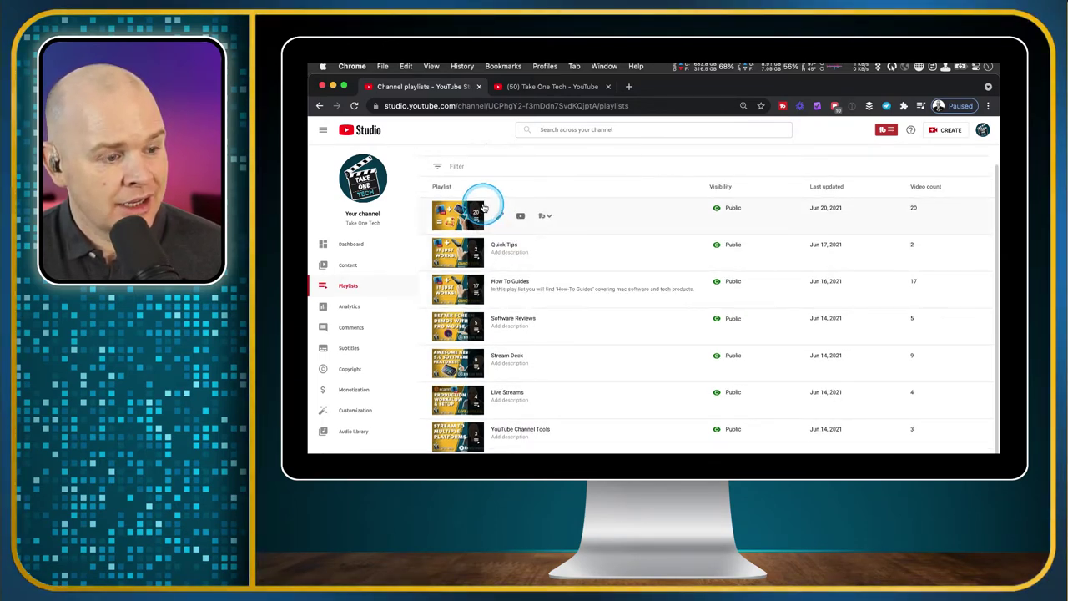
scroll(518, 215, down, 1)
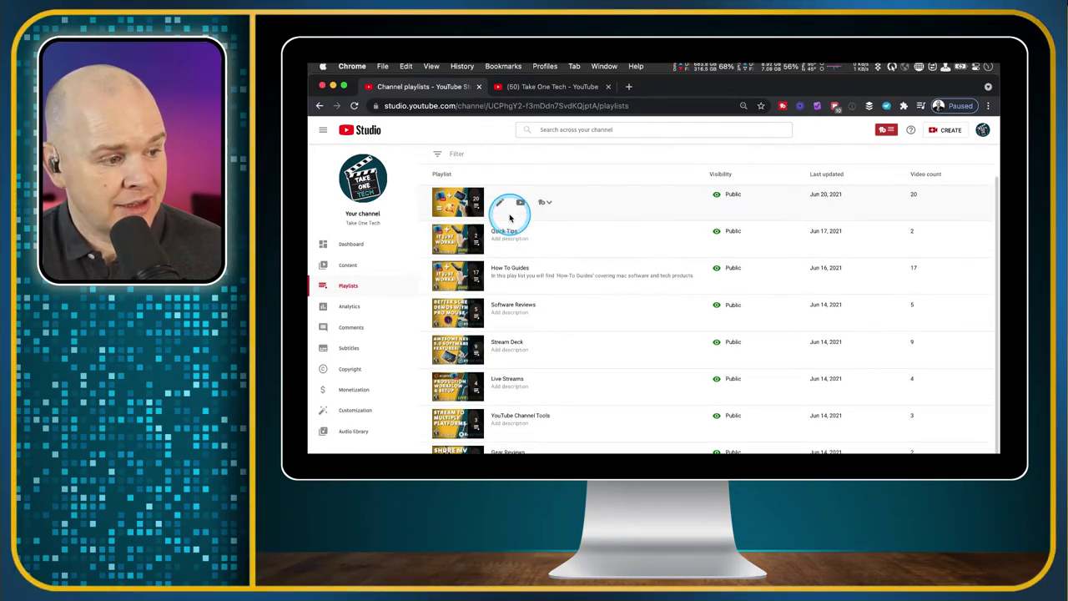
scroll(584, 284, up, 3)
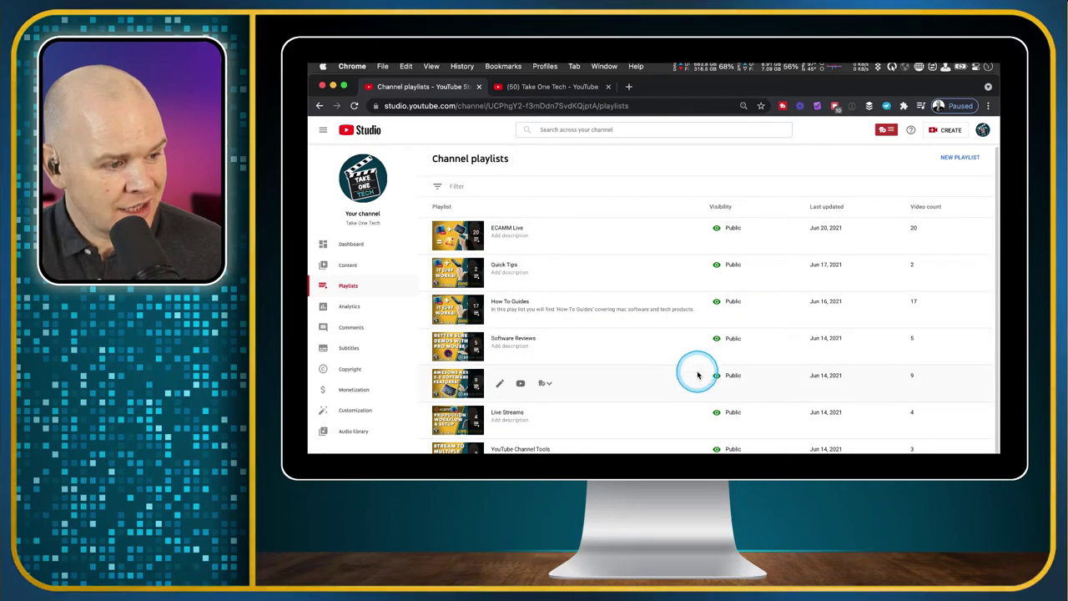
scroll(697, 390, down, 2)
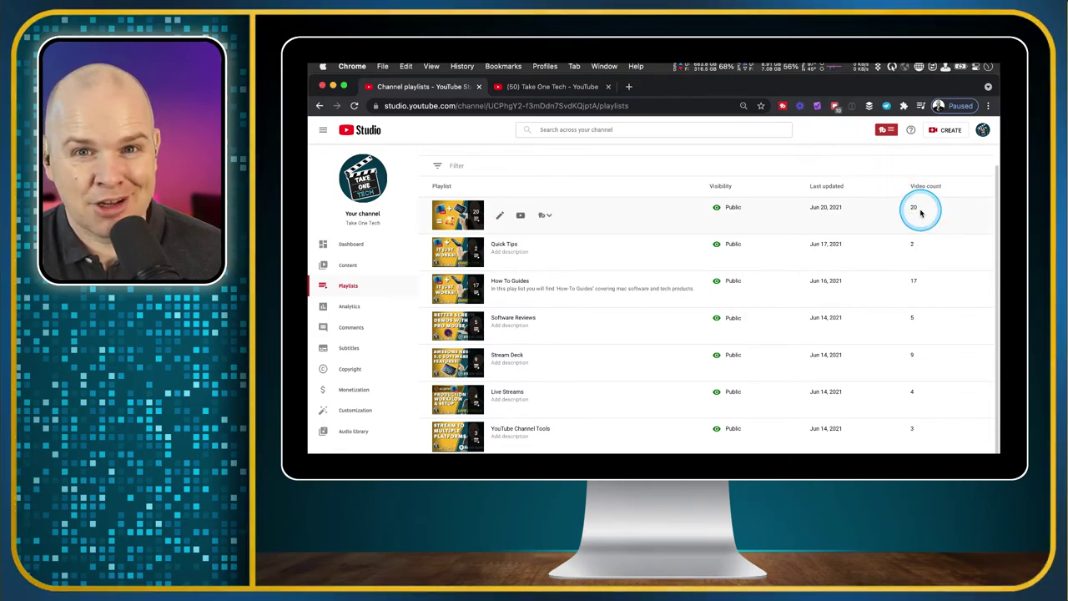
scroll(920, 214, down, 1)
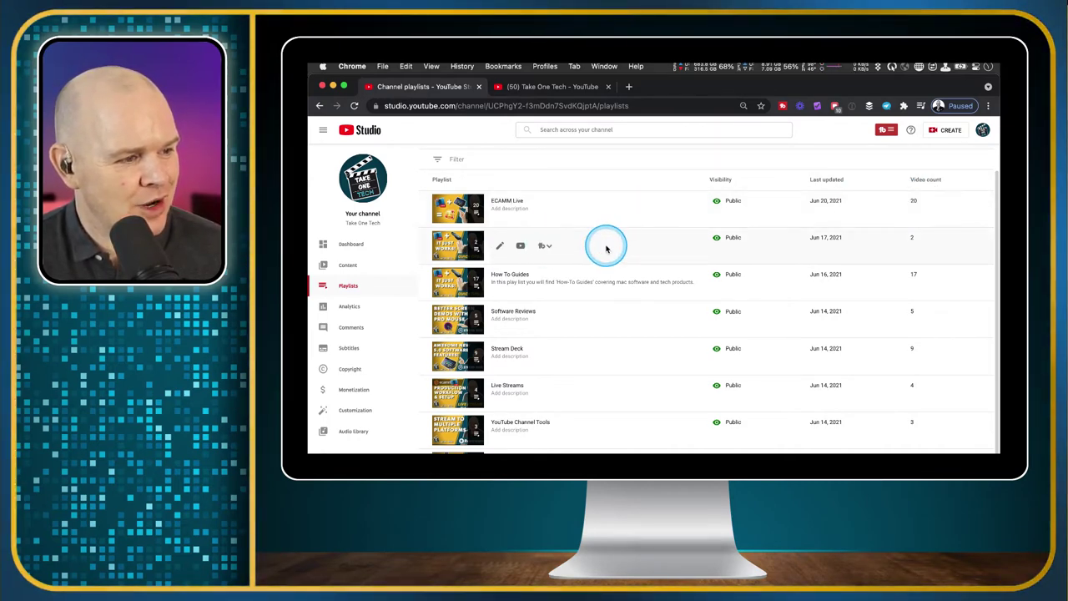
scroll(526, 333, down, 1)
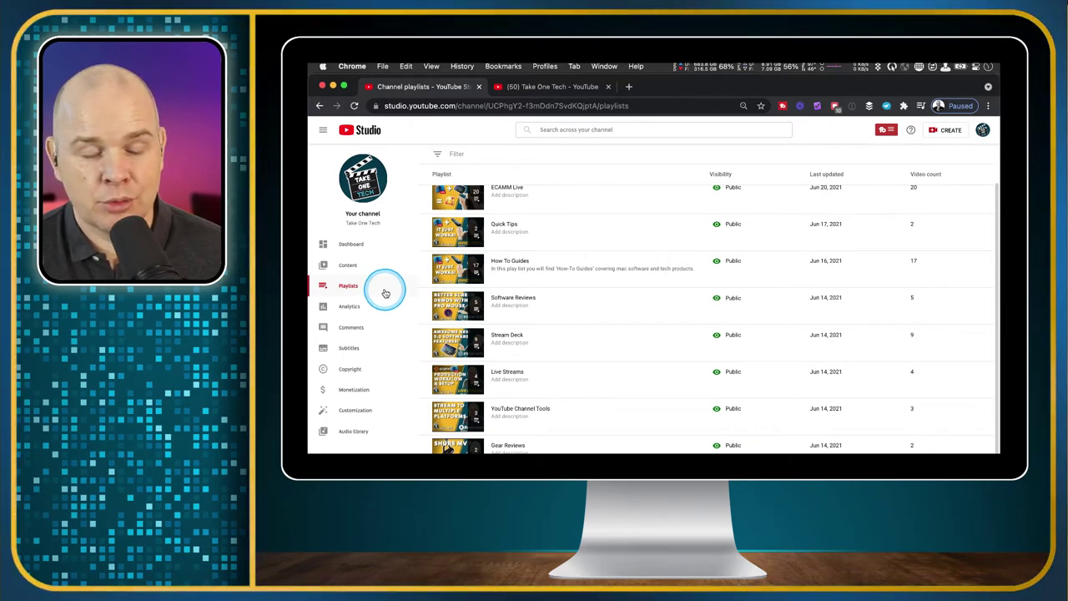
scroll(806, 281, up, 2)
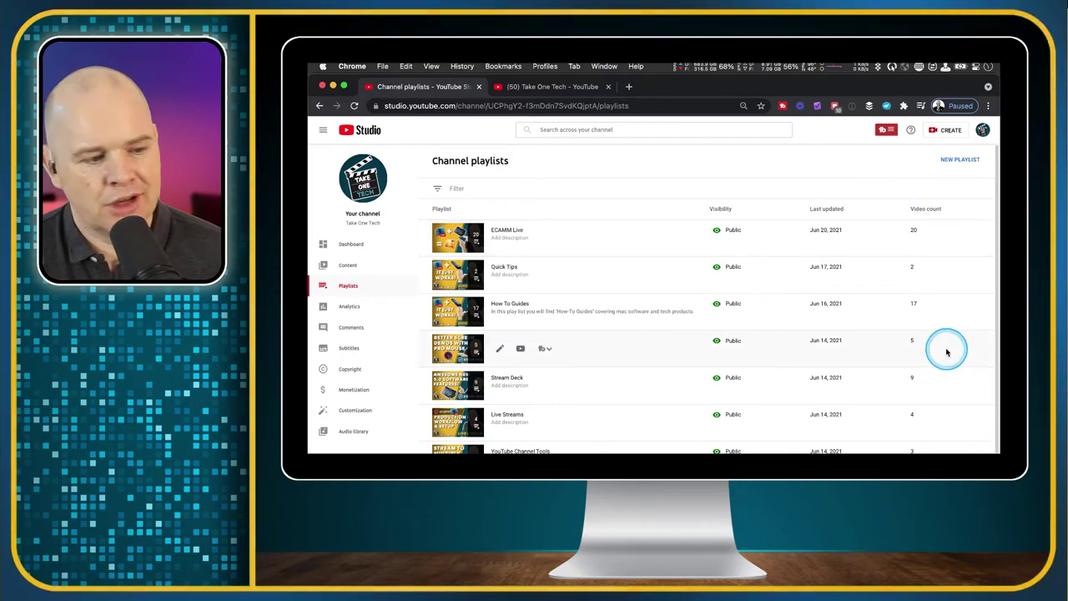
scroll(943, 363, down, 1)
scroll(943, 363, down, 1)
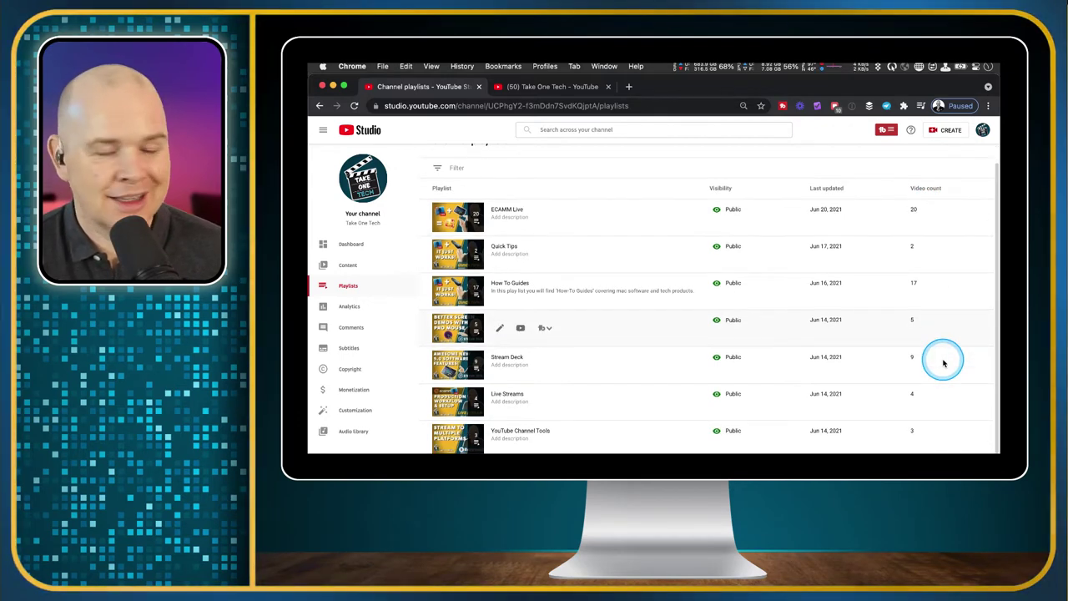
scroll(943, 363, down, 2)
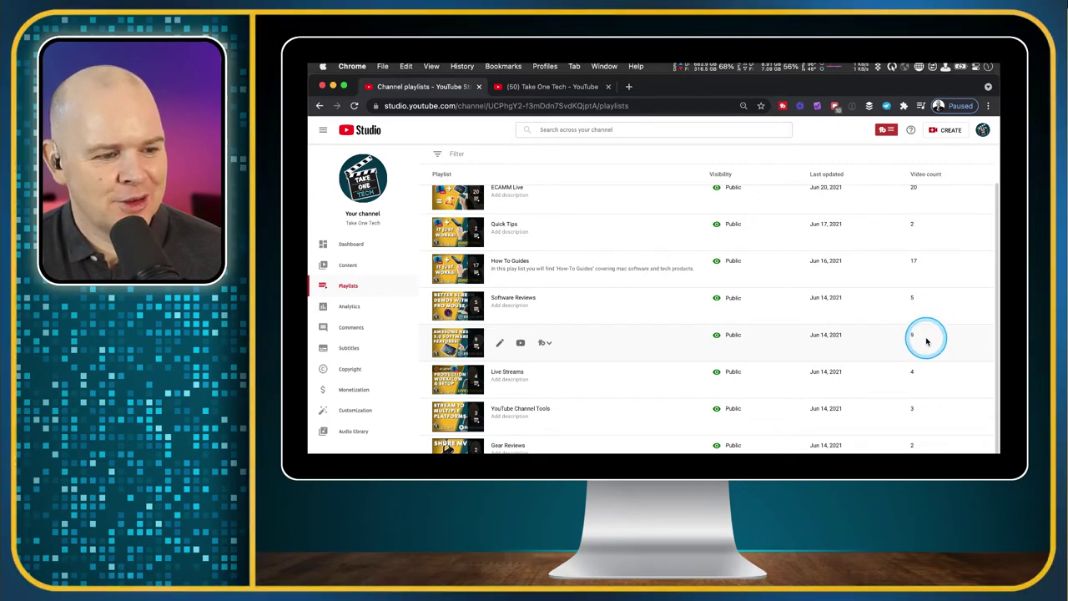
scroll(924, 341, up, 1)
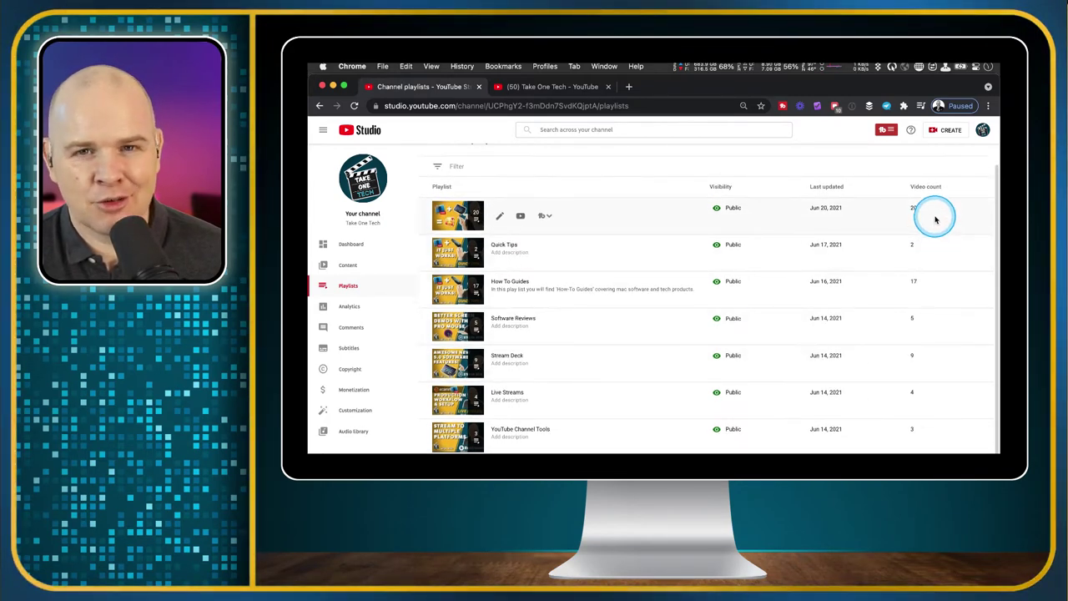
scroll(634, 409, up, 1)
scroll(659, 315, down, 1)
scroll(585, 251, down, 1)
scroll(543, 233, up, 2)
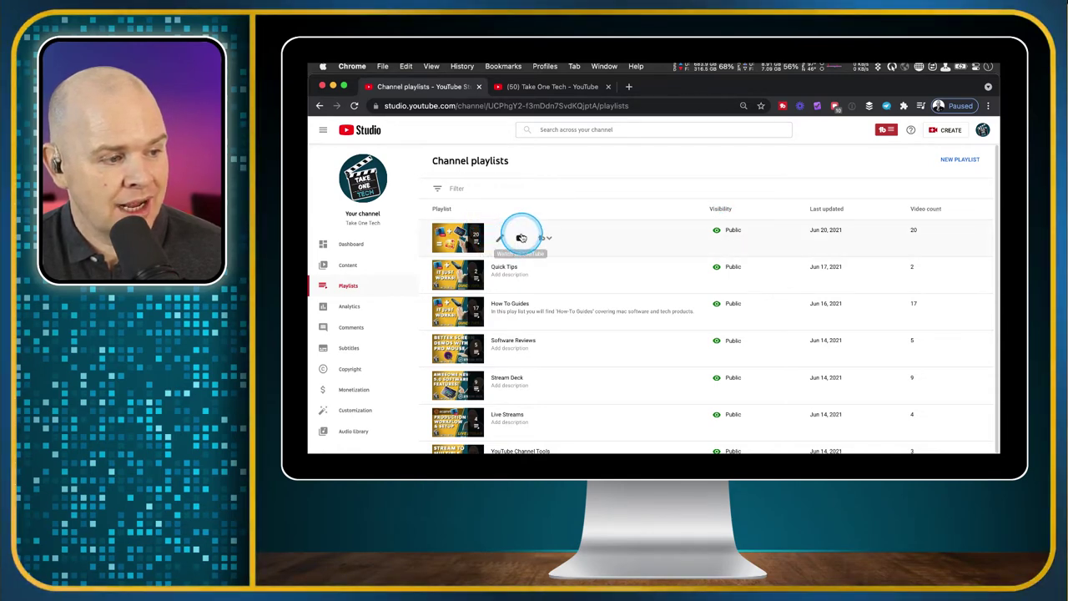
click(546, 238)
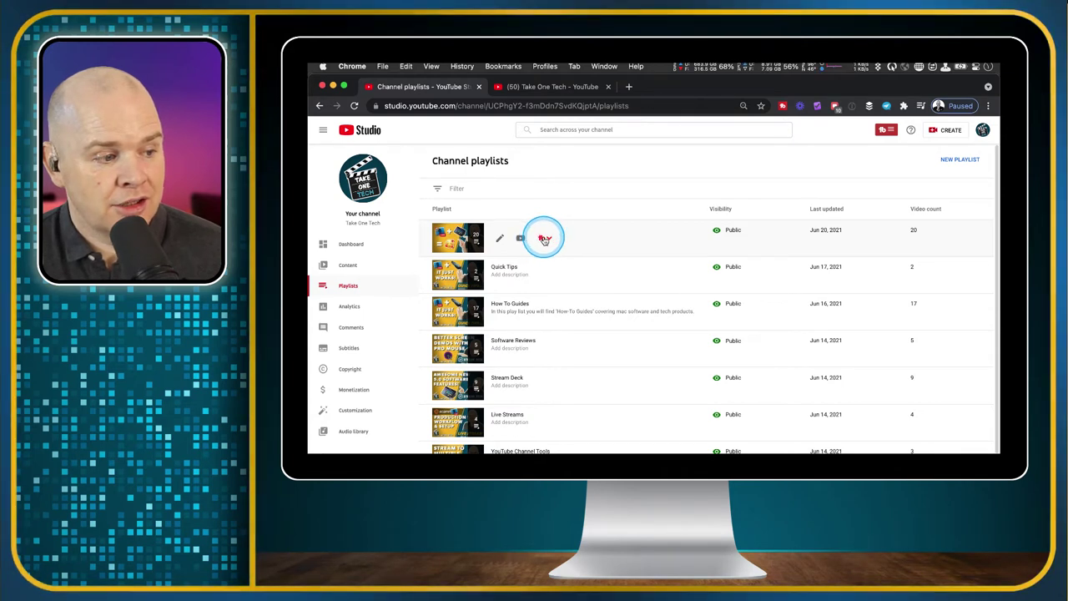
Step: Open the Channel analytics overview and view the watch time chart for the last 28 days
scroll(546, 238, down, 2)
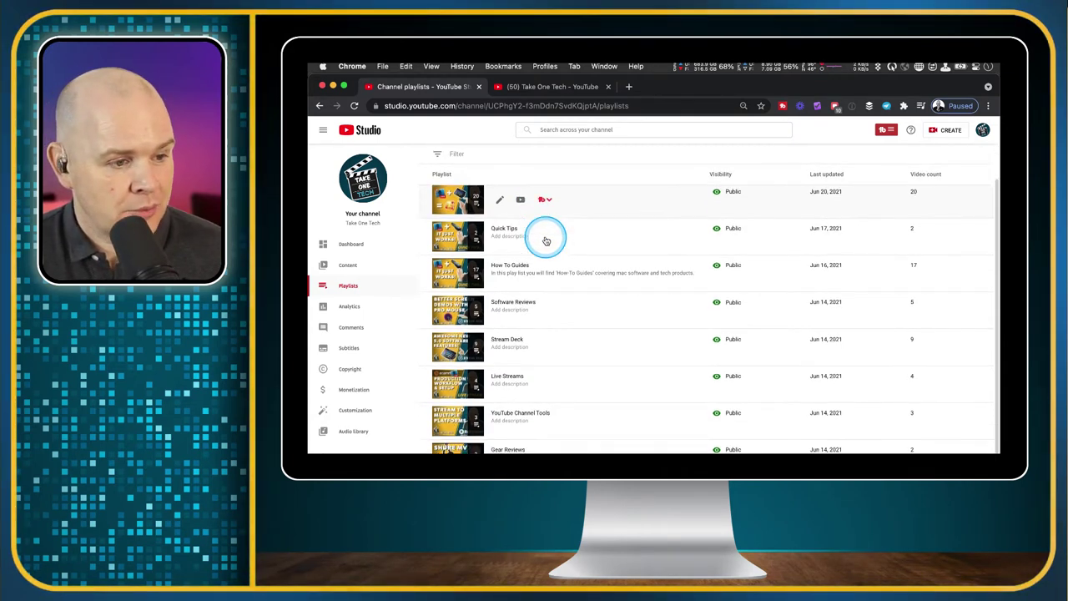
click(349, 310)
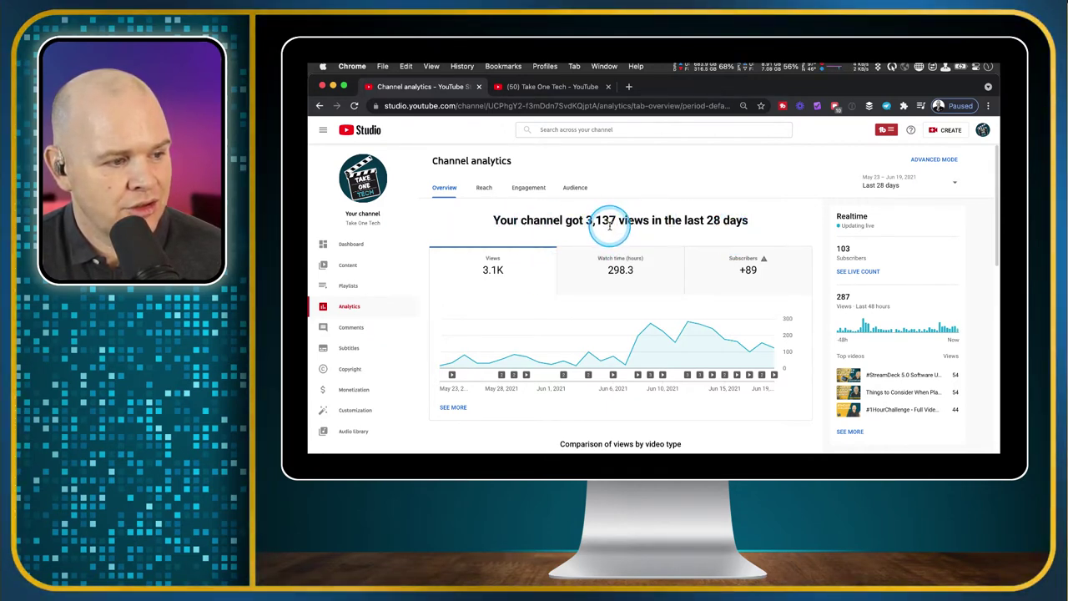
scroll(609, 225, down, 1)
scroll(609, 226, down, 2)
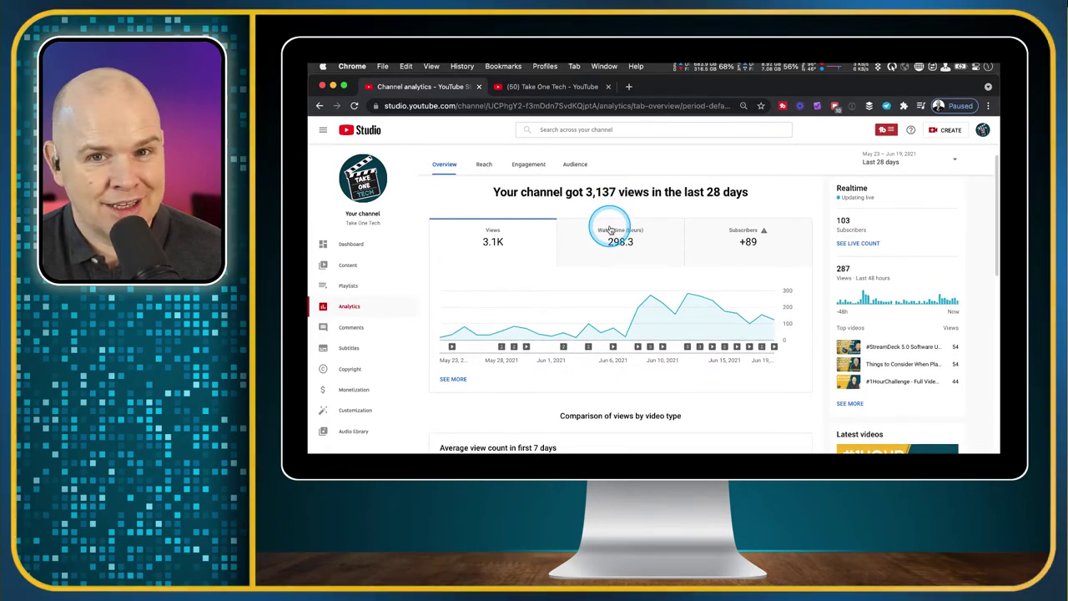
scroll(610, 230, down, 1)
scroll(665, 239, up, 1)
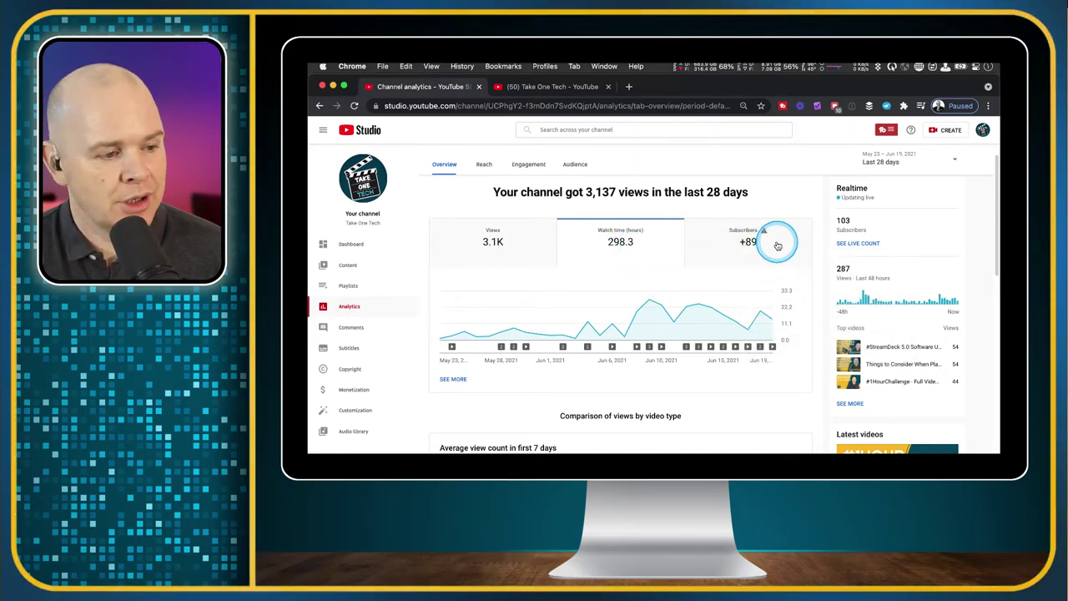
Step: Check the published-video markers on the watch time chart and switch the chart to the Subscribers metric
mouse_move(750, 241)
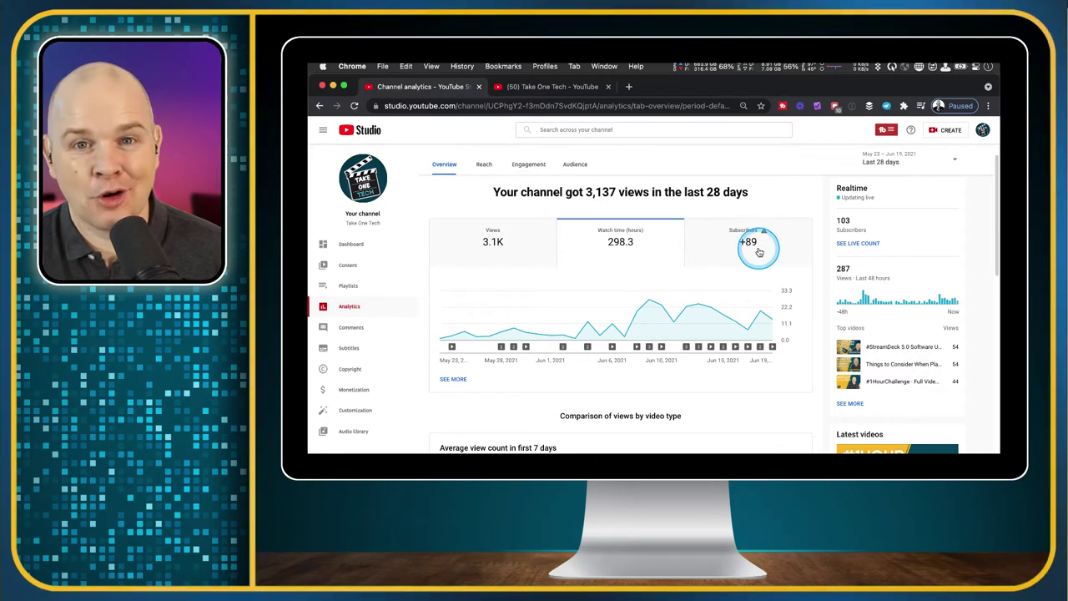
scroll(761, 250, down, 1)
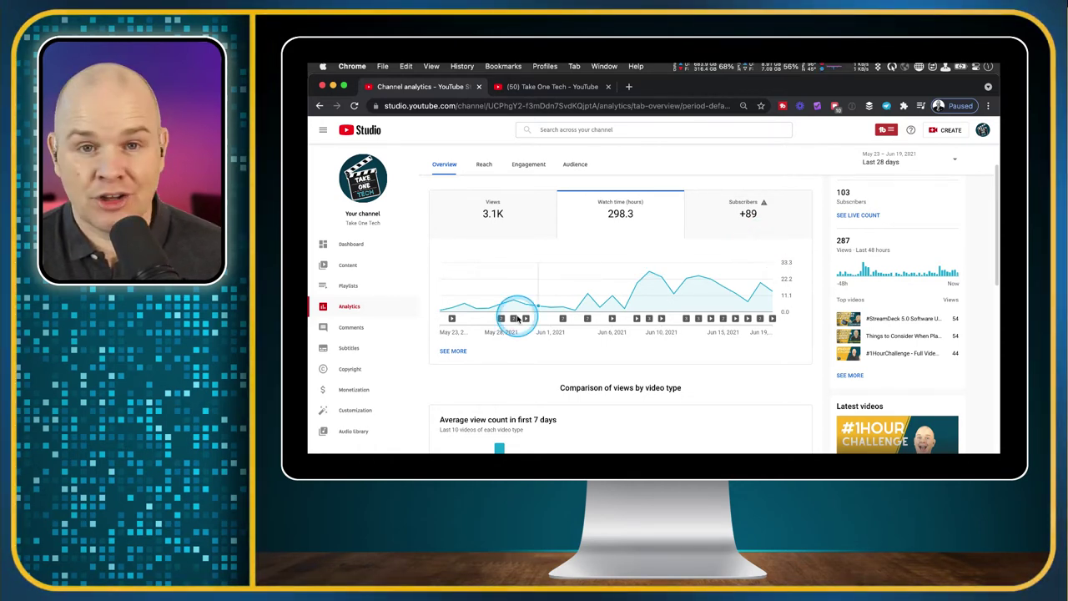
mouse_move(513, 318)
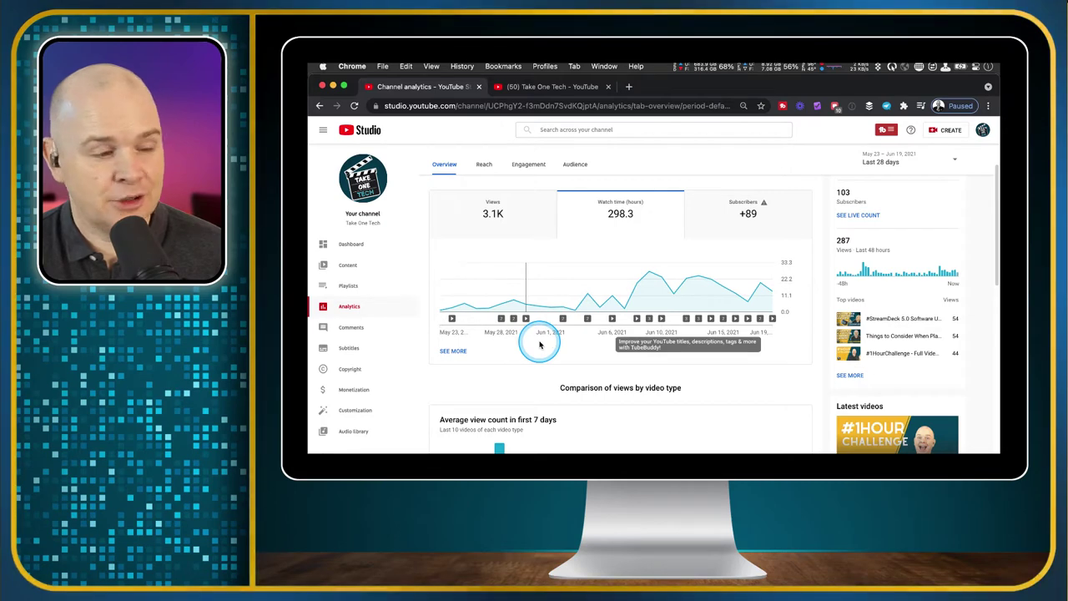
click(730, 227)
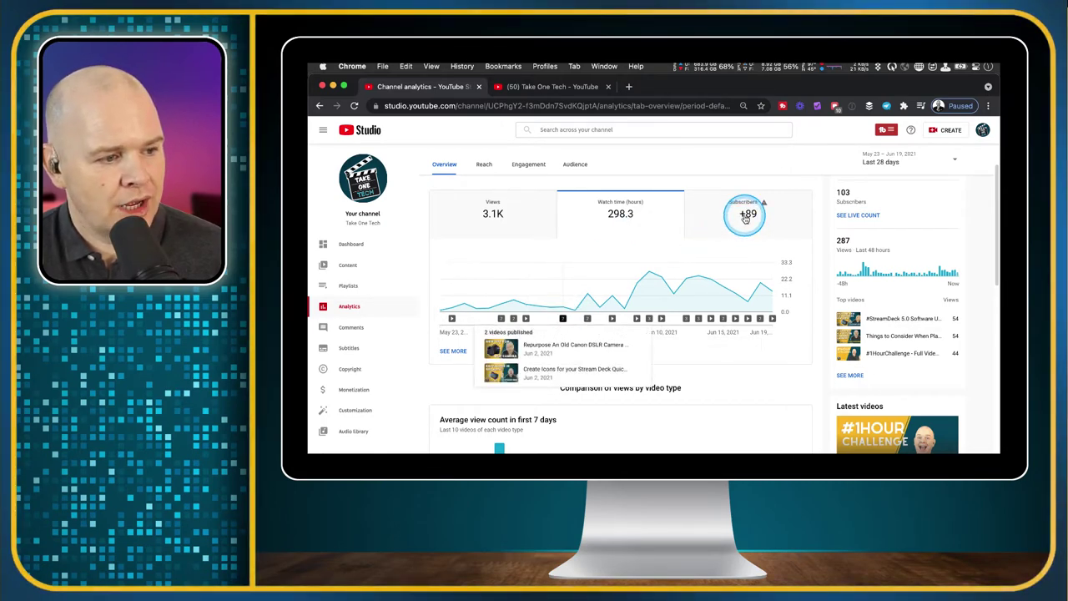
click(746, 211)
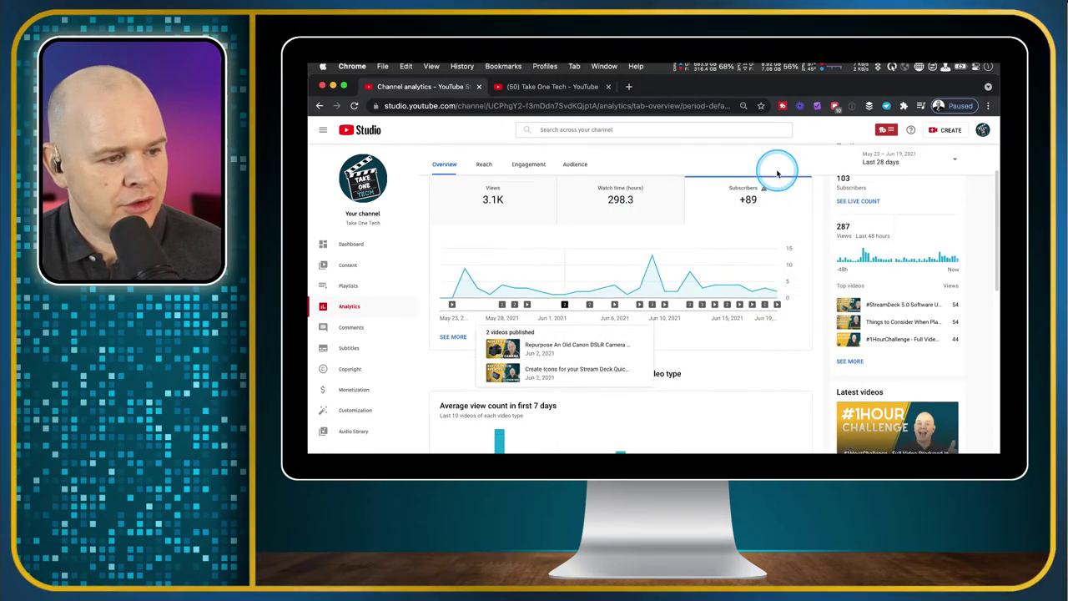
Step: Examine the comparison of views by video type, including the average view count in the first 7 days
scroll(710, 221, down, 1)
scroll(722, 355, down, 3)
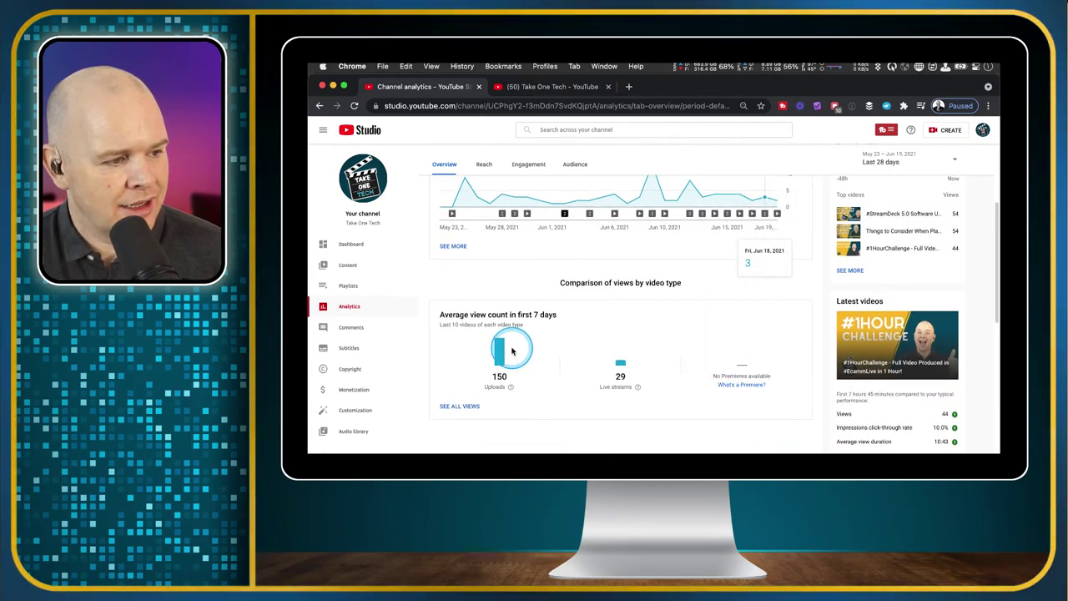
scroll(501, 342, down, 1)
Step: Examine the list of top videos in this period with their average view durations and views
scroll(619, 333, down, 8)
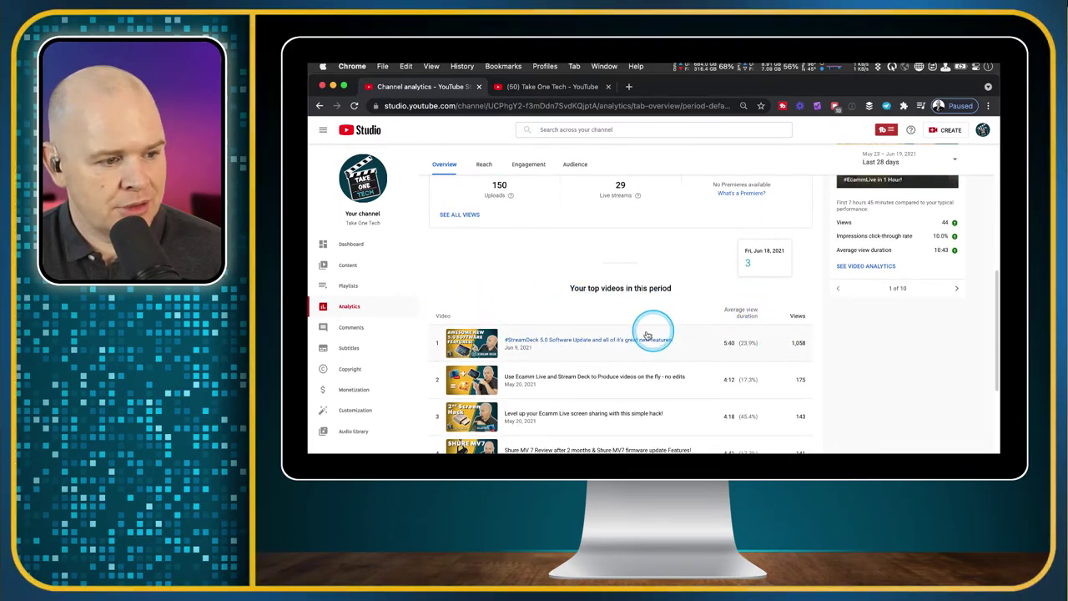
scroll(692, 383, down, 1)
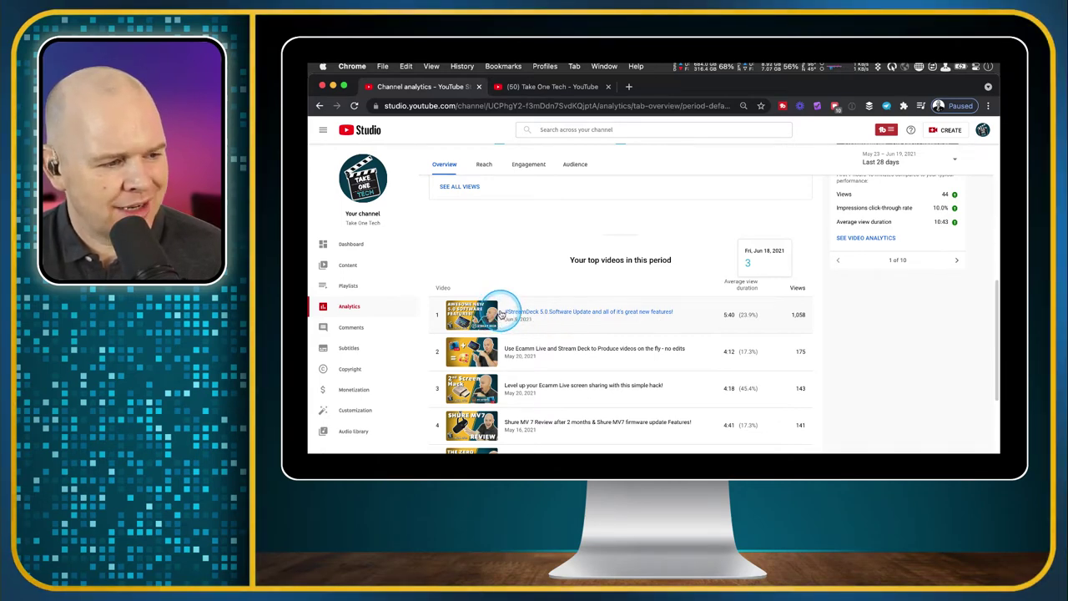
scroll(511, 313, down, 1)
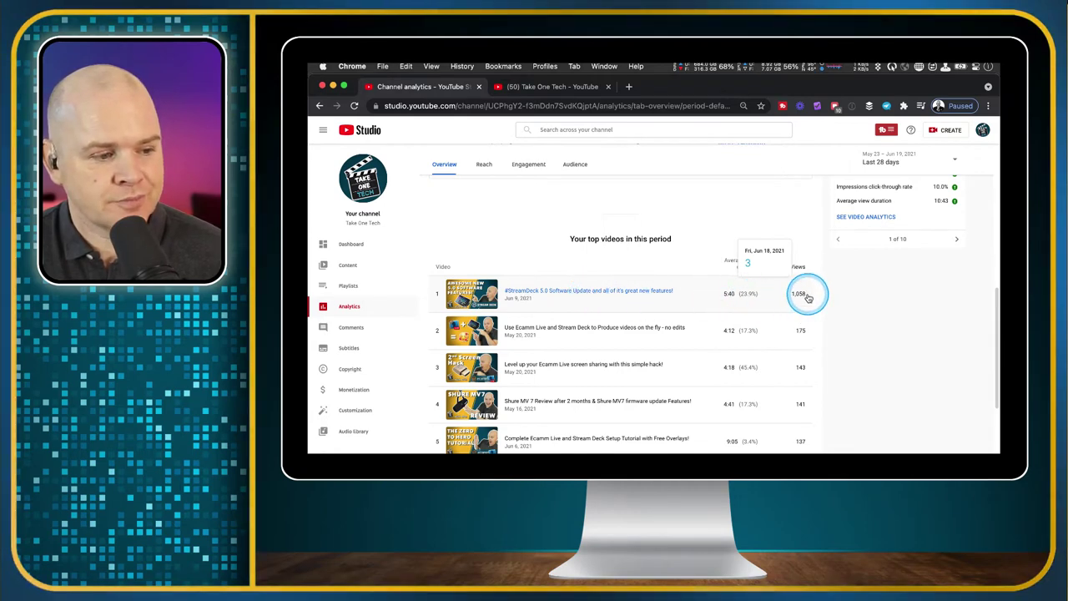
scroll(797, 309, down, 3)
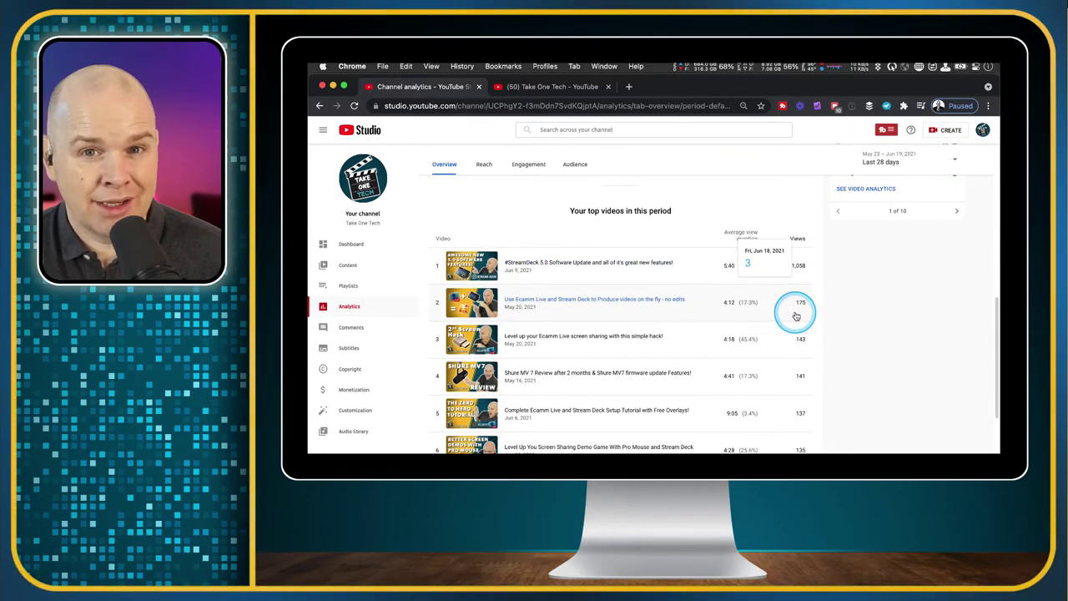
scroll(797, 317, down, 3)
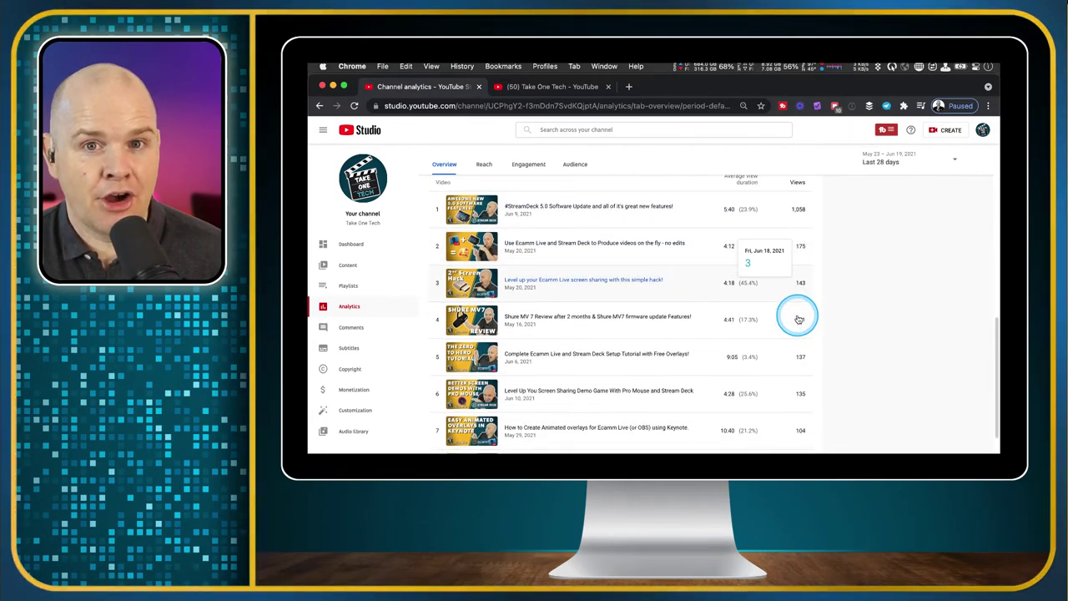
scroll(797, 320, down, 1)
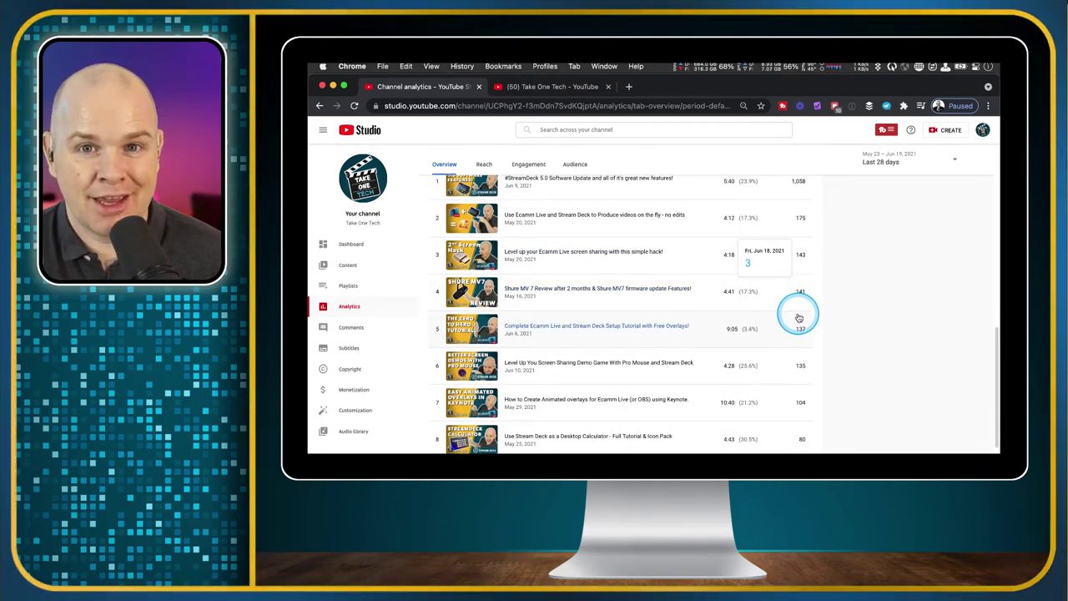
scroll(799, 318, up, 4)
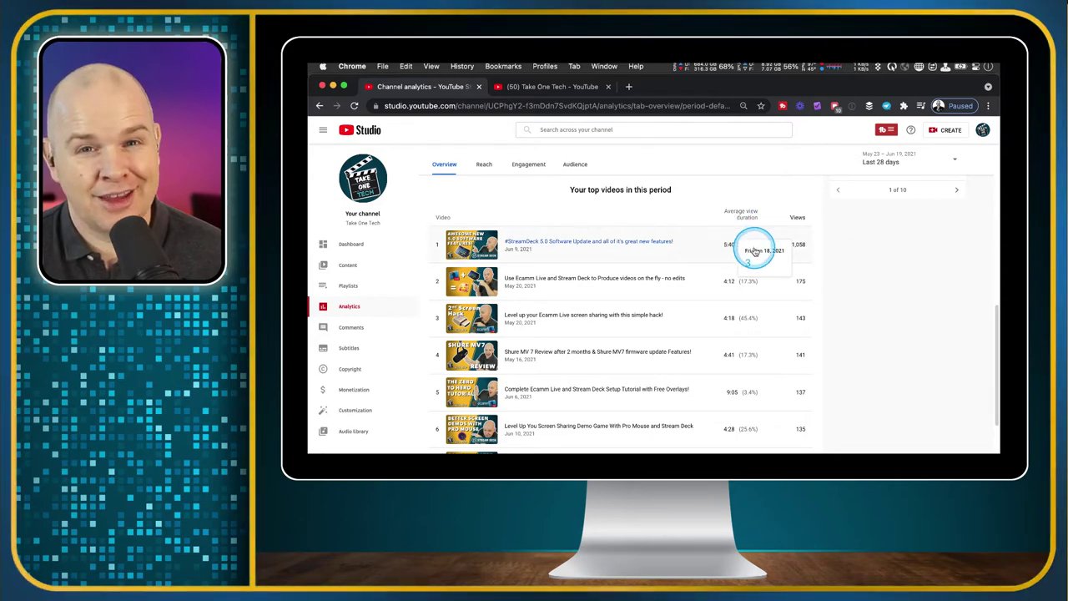
scroll(670, 269, up, 1)
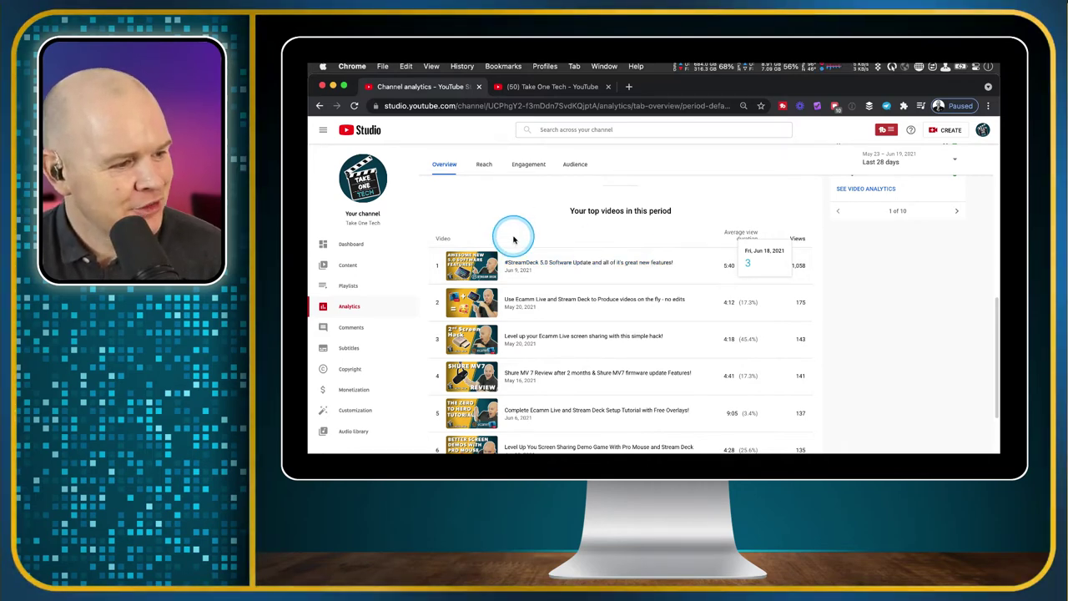
scroll(529, 284, down, 3)
scroll(656, 335, up, 4)
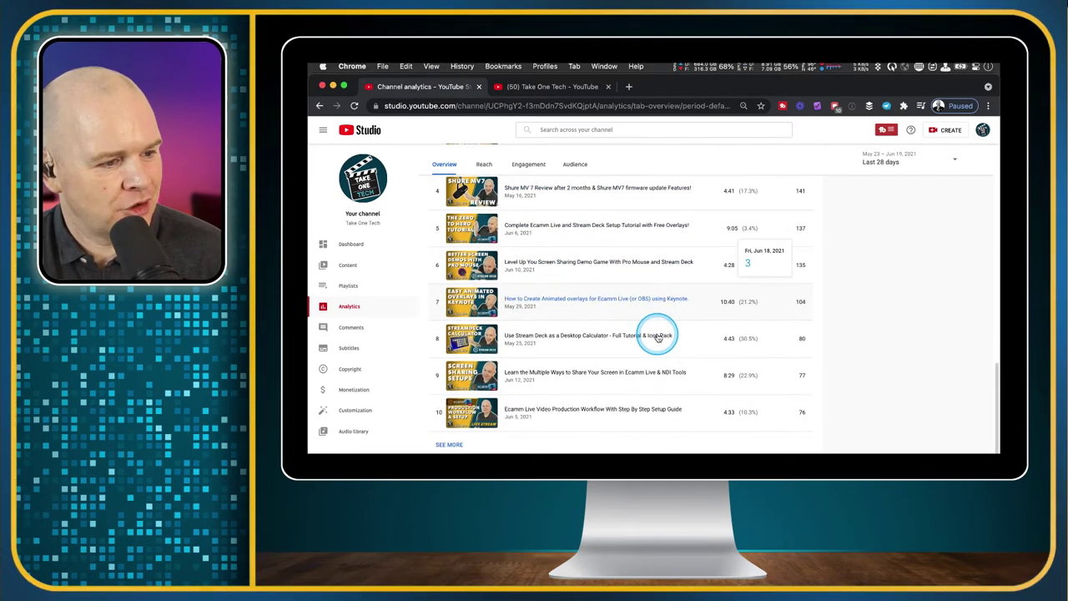
scroll(646, 313, up, 5)
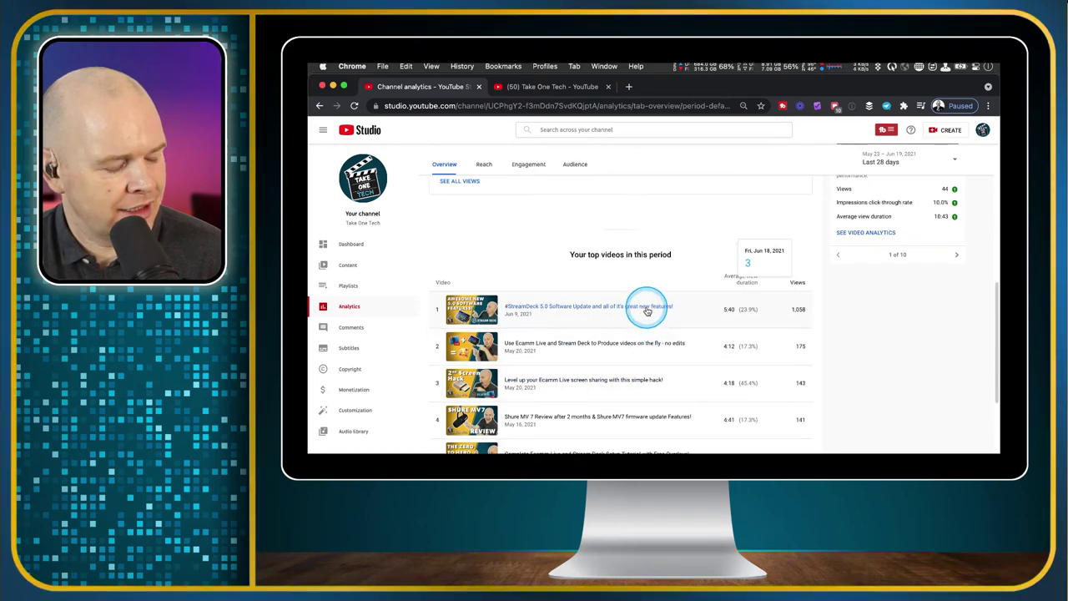
scroll(653, 269, up, 1)
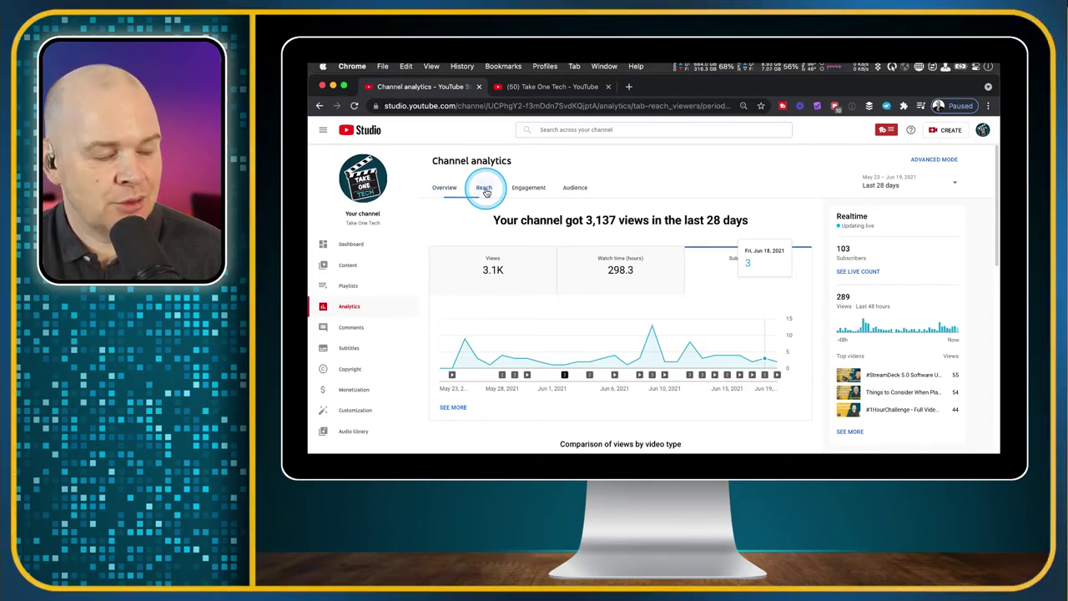
Step: Open the Reach analytics and review the impressions click-through rate, views and unique viewers metrics
click(484, 191)
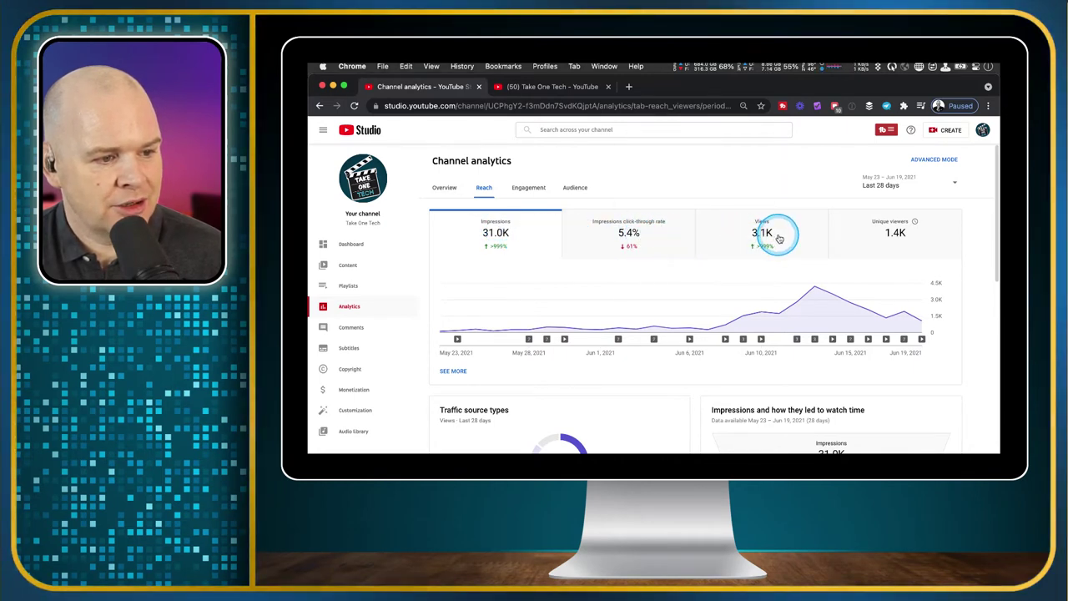
scroll(751, 238, down, 1)
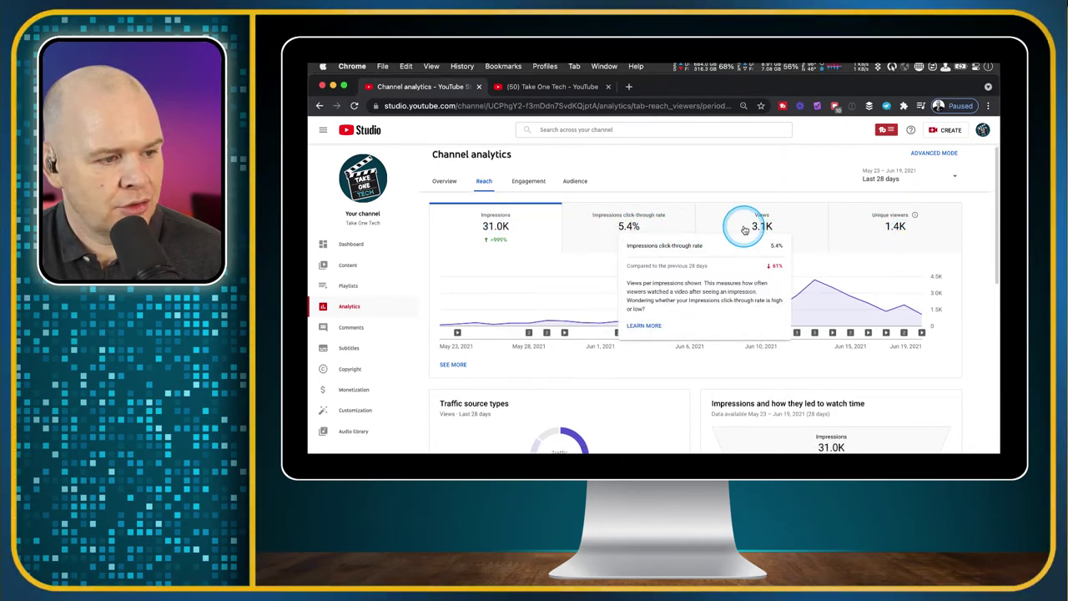
click(635, 222)
click(738, 229)
click(882, 227)
Step: Inspect the traffic source types breakdown for browse features, YouTube search, external, suggested videos and channel pages
scroll(734, 268, down, 2)
scroll(737, 269, down, 2)
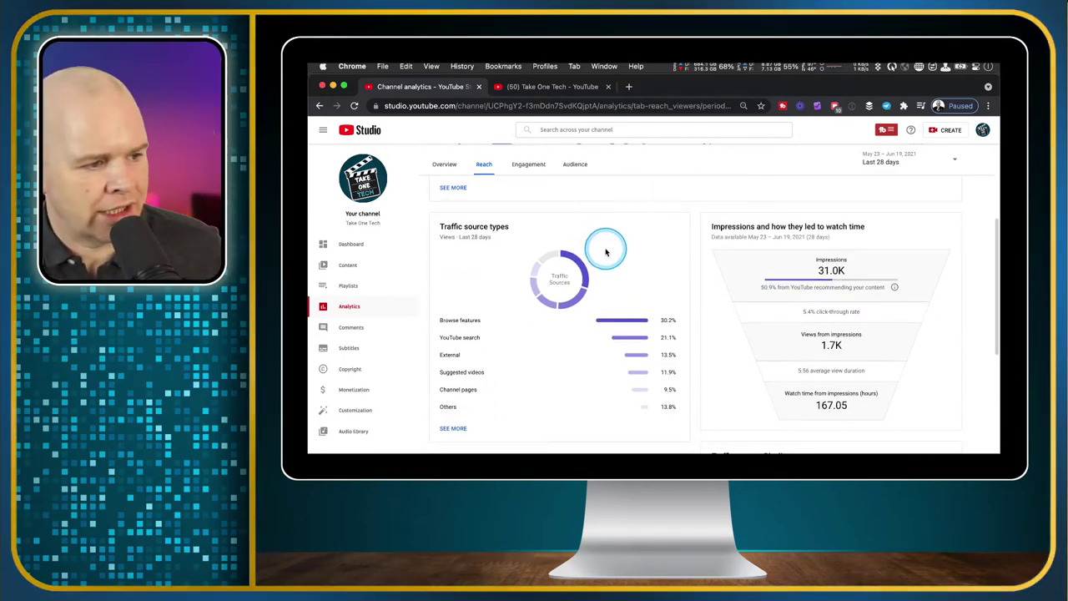
mouse_move(455, 319)
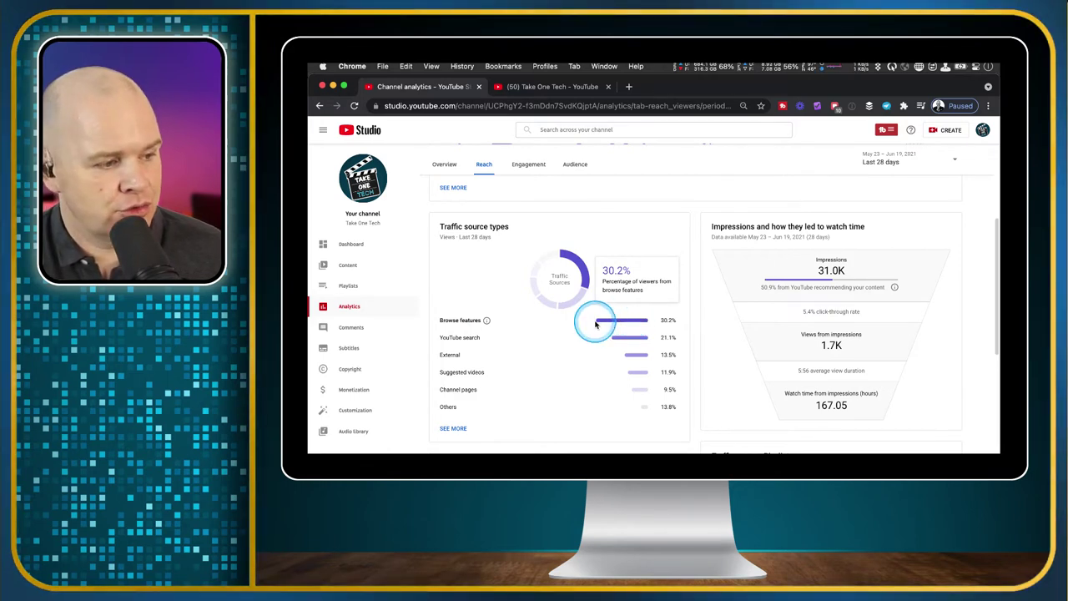
mouse_move(487, 338)
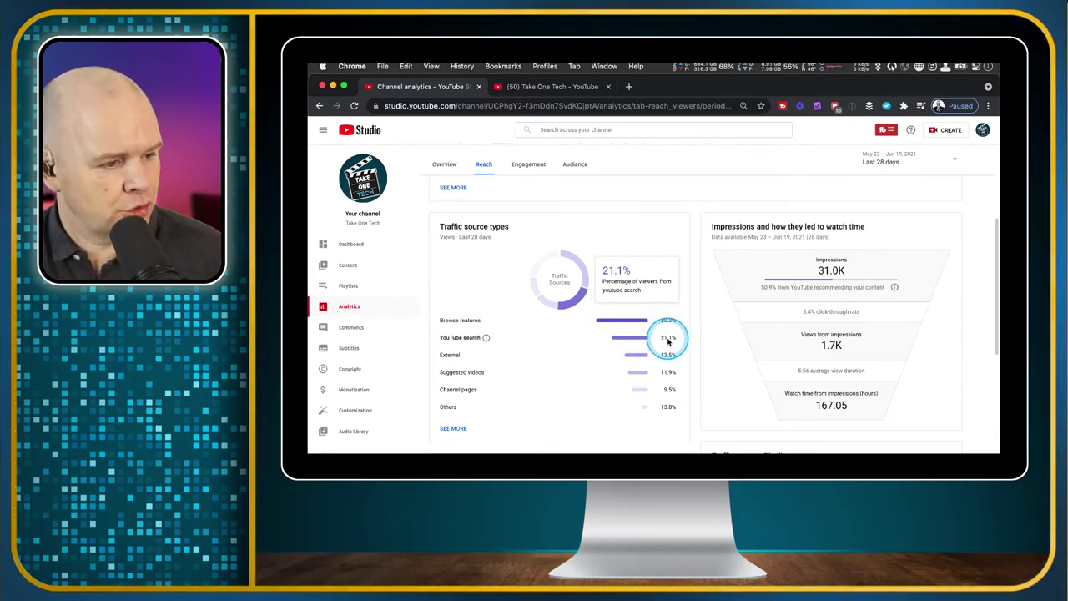
mouse_move(469, 357)
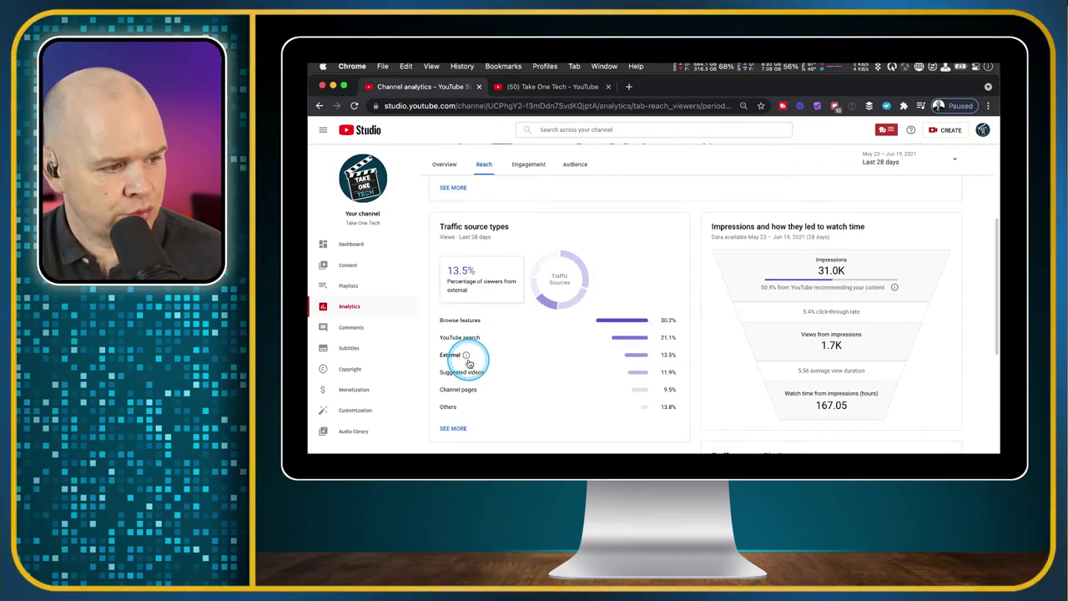
mouse_move(520, 367)
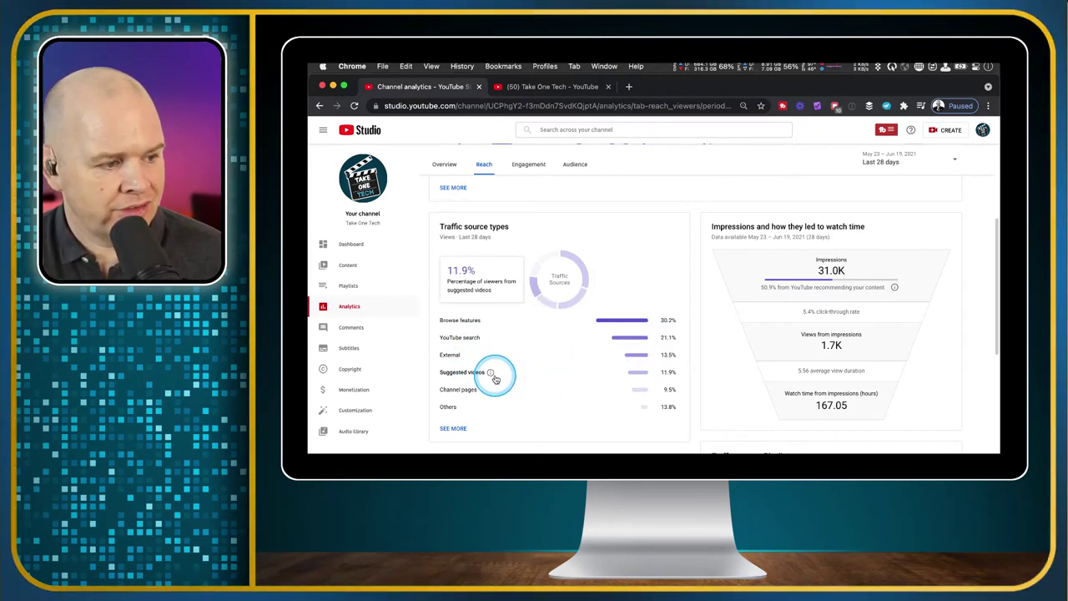
mouse_move(484, 389)
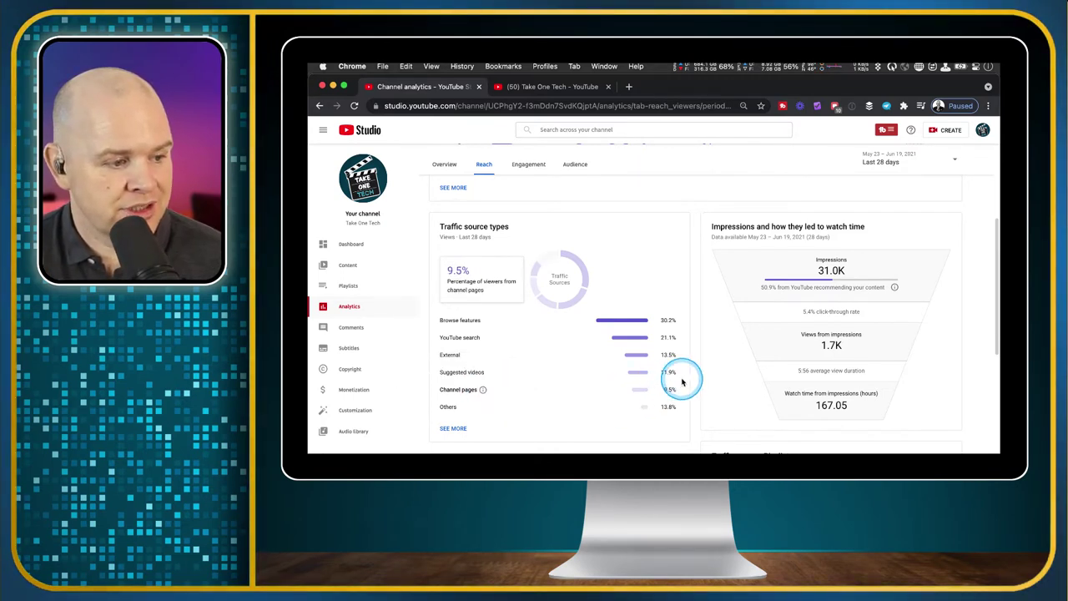
mouse_move(669, 374)
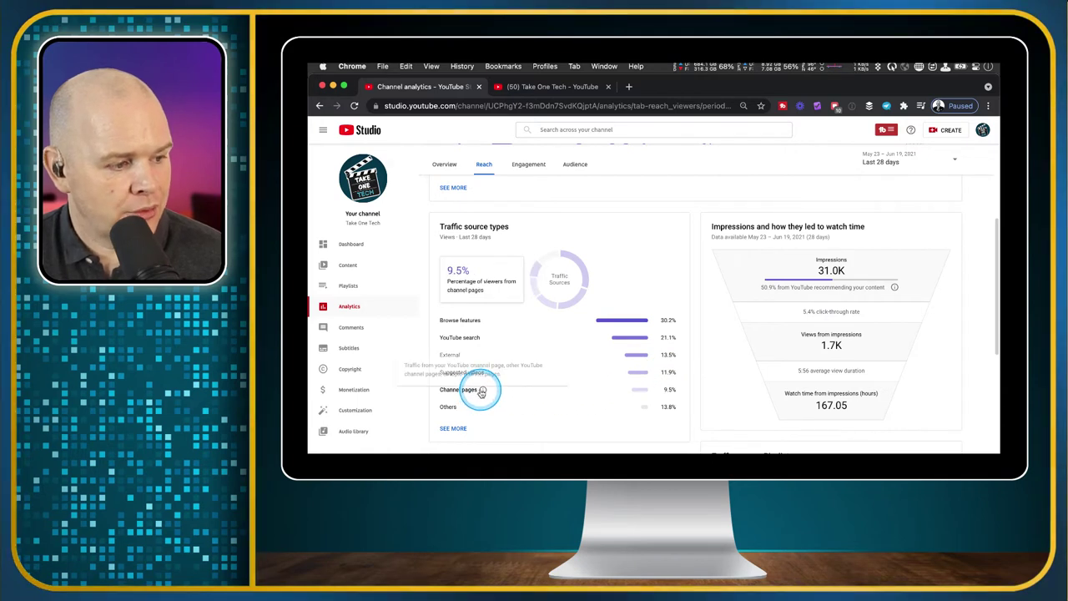
mouse_move(644, 404)
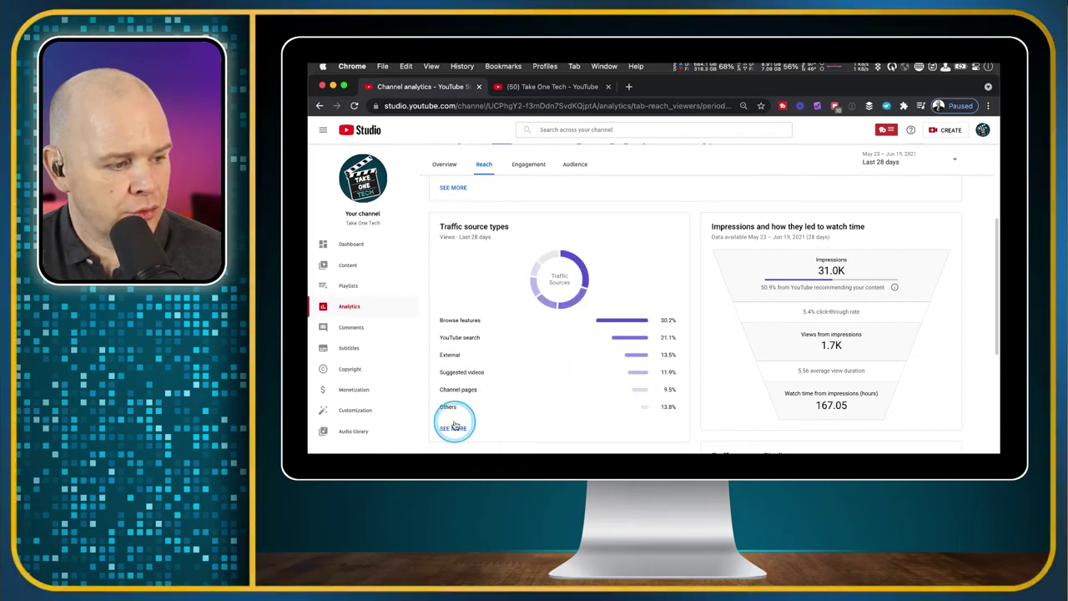
Step: Examine the funnel of impressions and how they led to watch time
scroll(868, 297, down, 1)
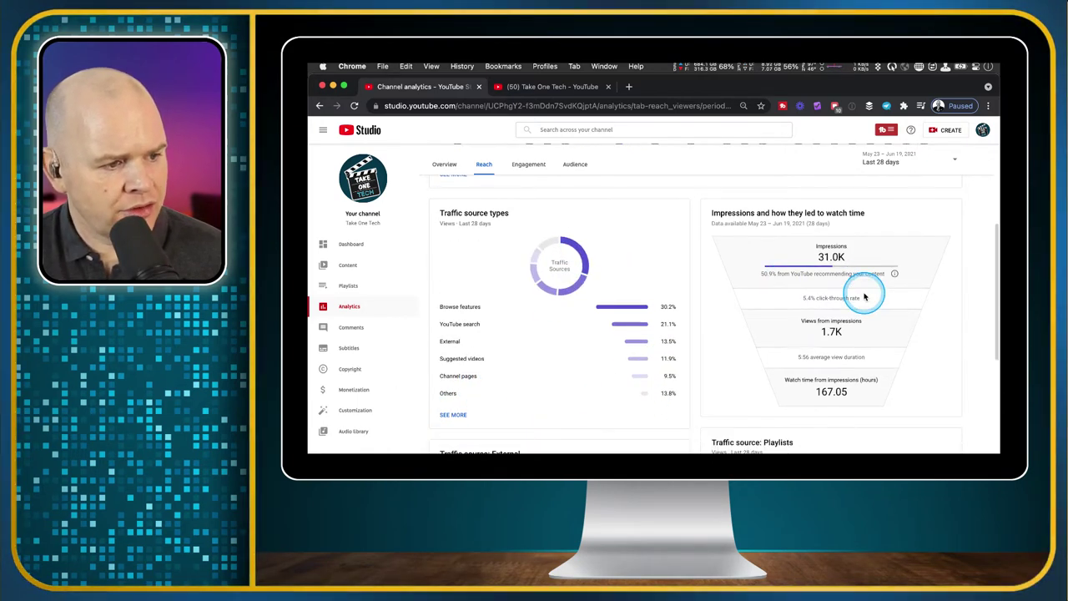
scroll(915, 258, down, 1)
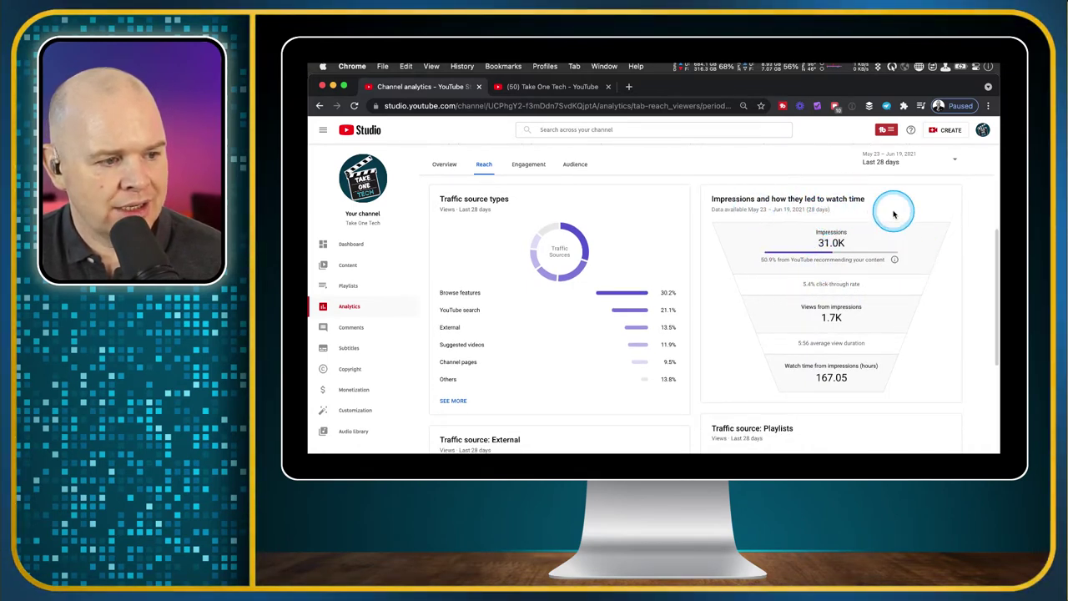
mouse_move(831, 244)
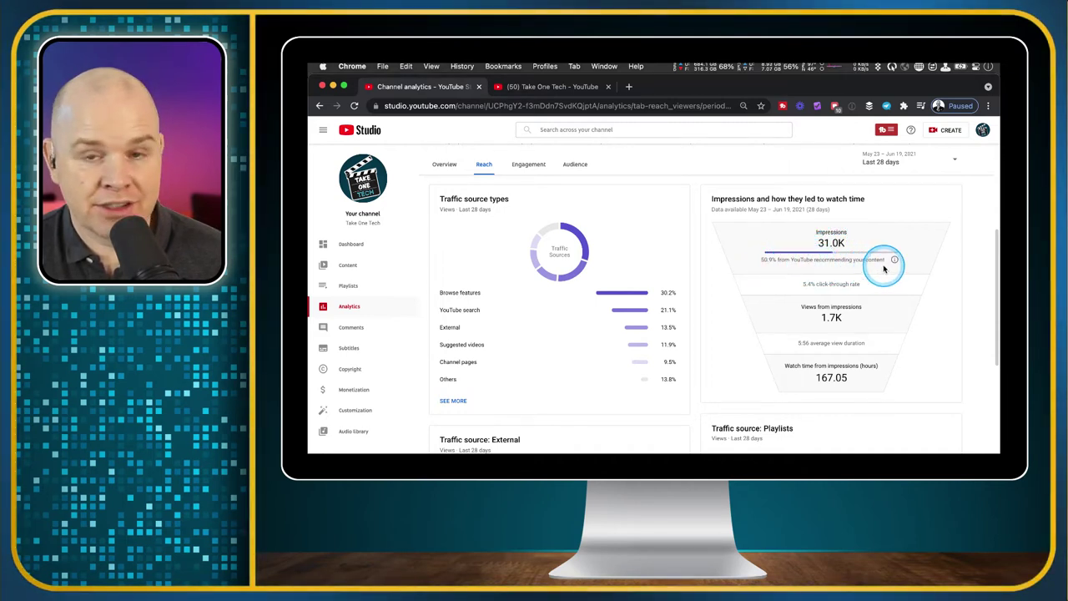
mouse_move(665, 294)
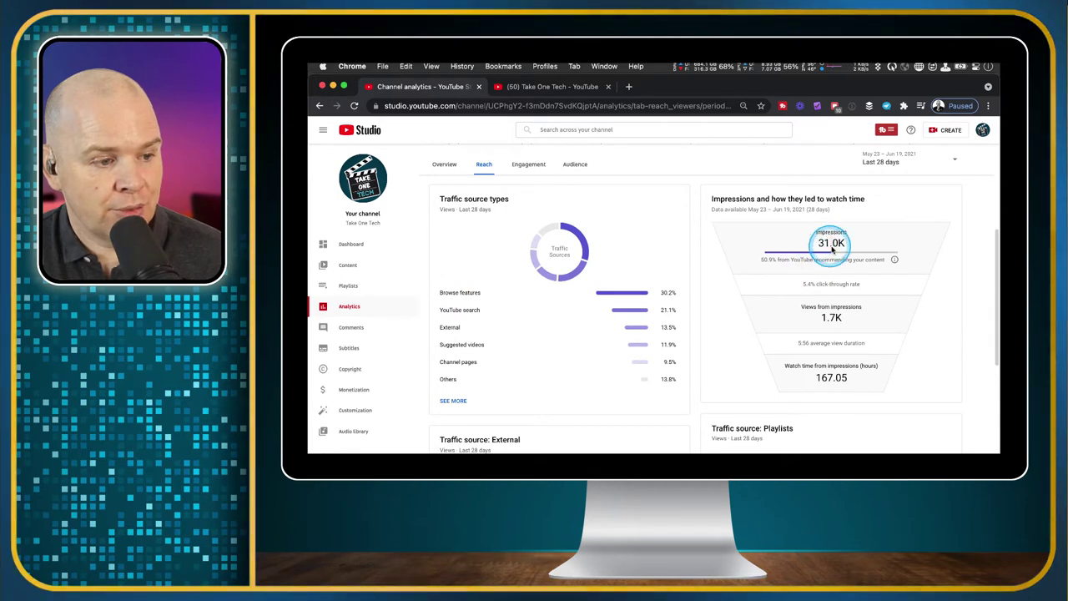
Step: Review the funnel's click-through rate, views from impressions, average view duration and watch time from impressions
mouse_move(827, 252)
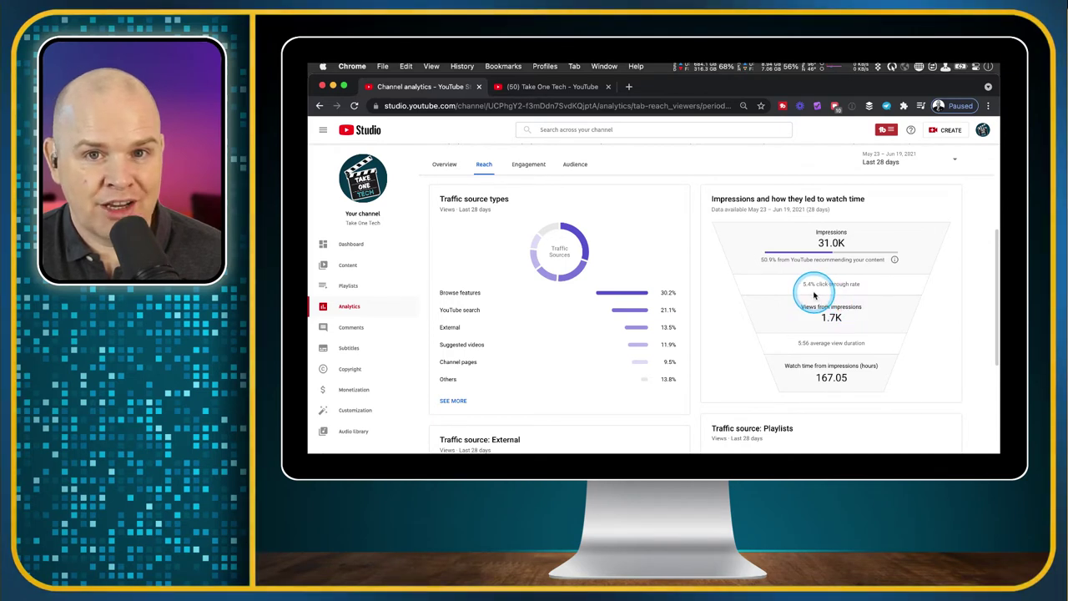
mouse_move(811, 304)
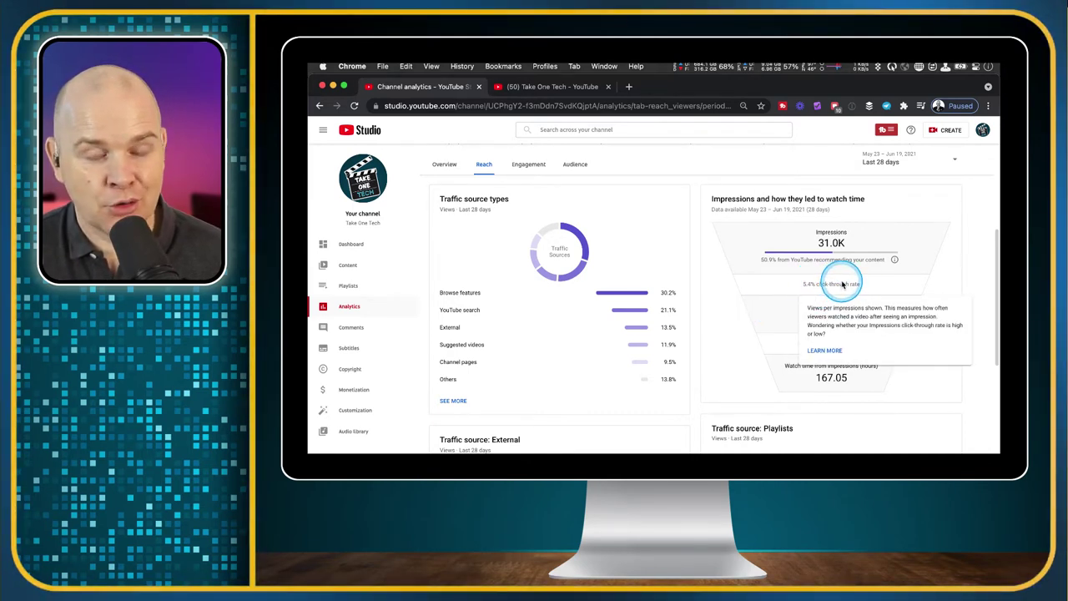
scroll(801, 421, down, 1)
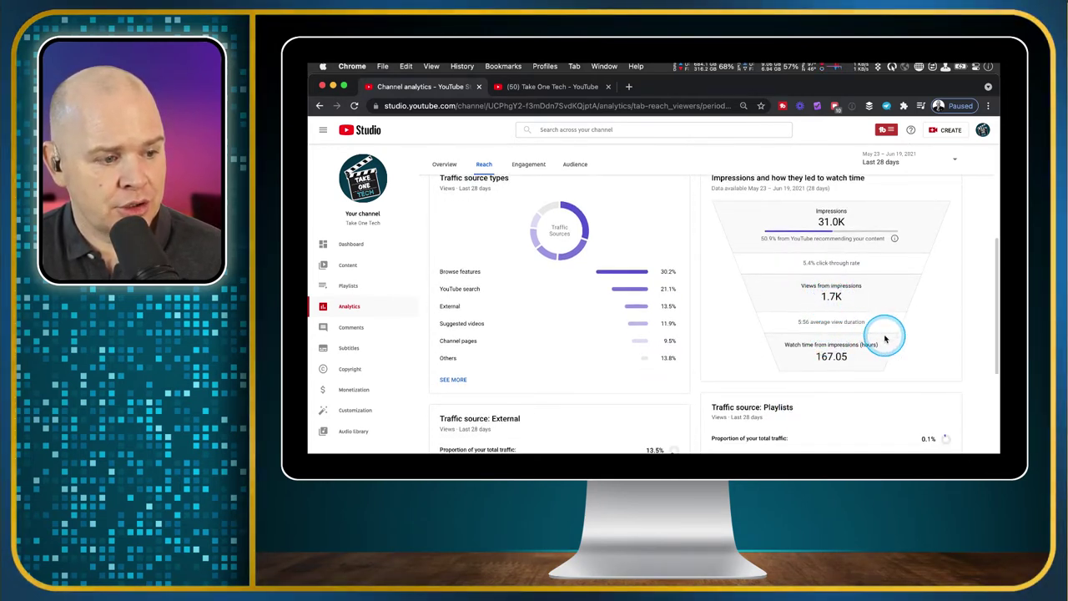
scroll(887, 336, down, 1)
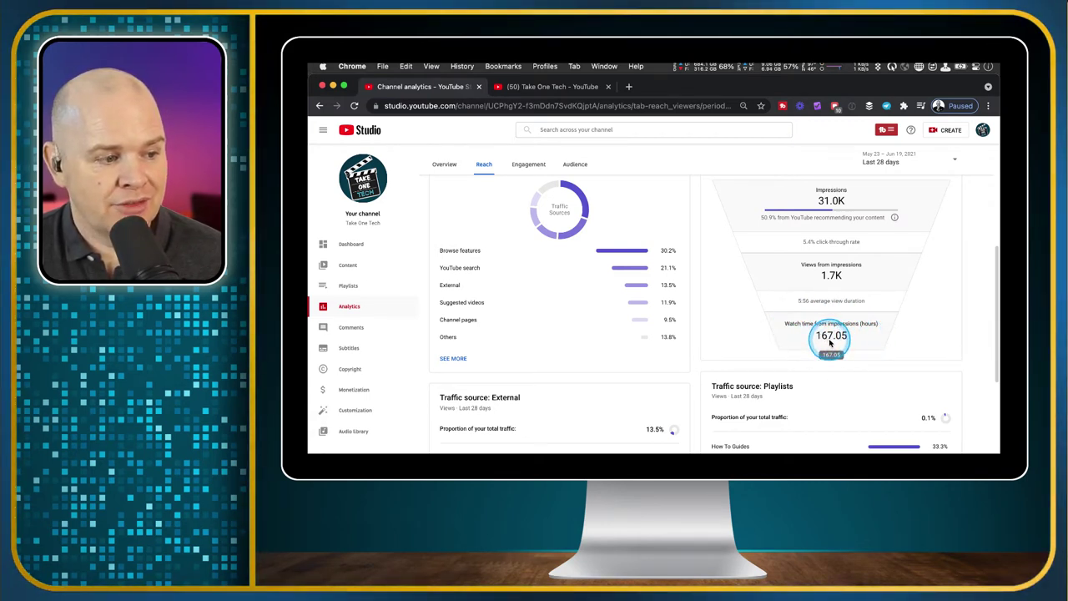
scroll(835, 267, up, 3)
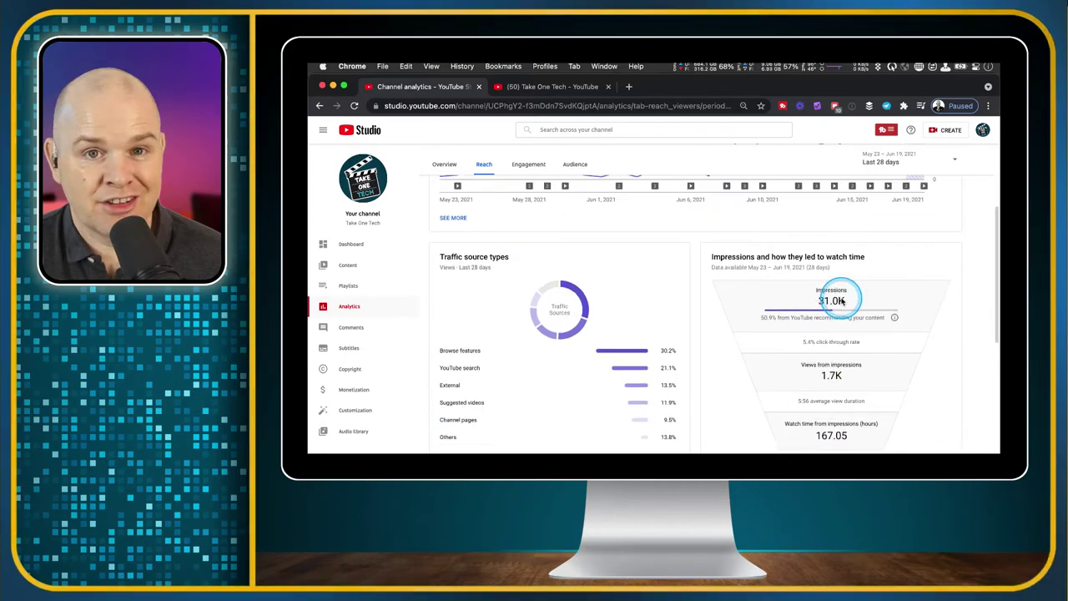
scroll(835, 300, down, 3)
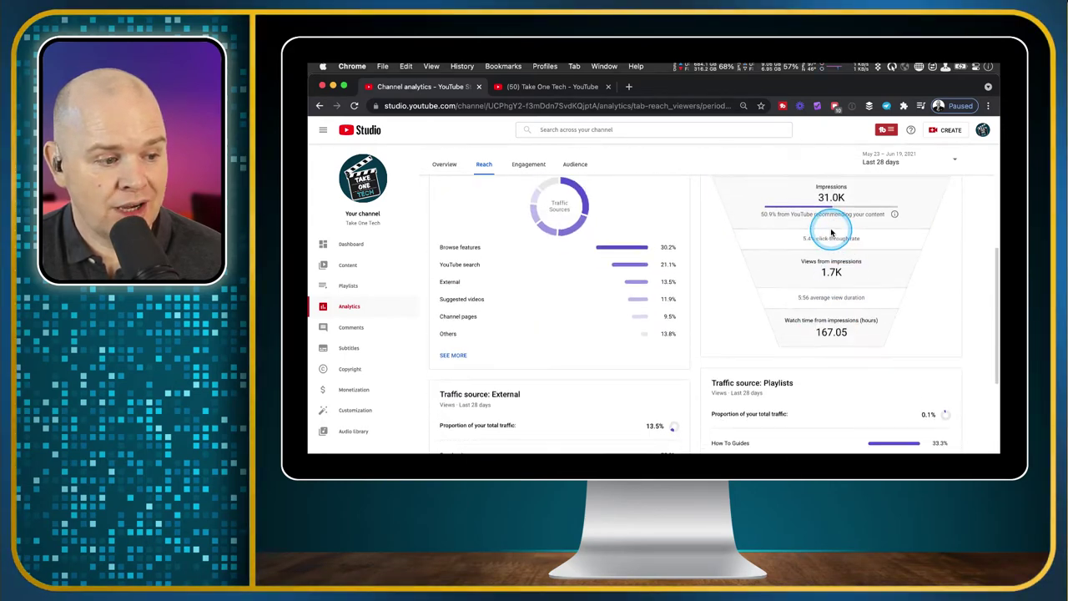
Step: Examine the external and playlist traffic source breakdowns for the last 28 days
scroll(826, 309, down, 3)
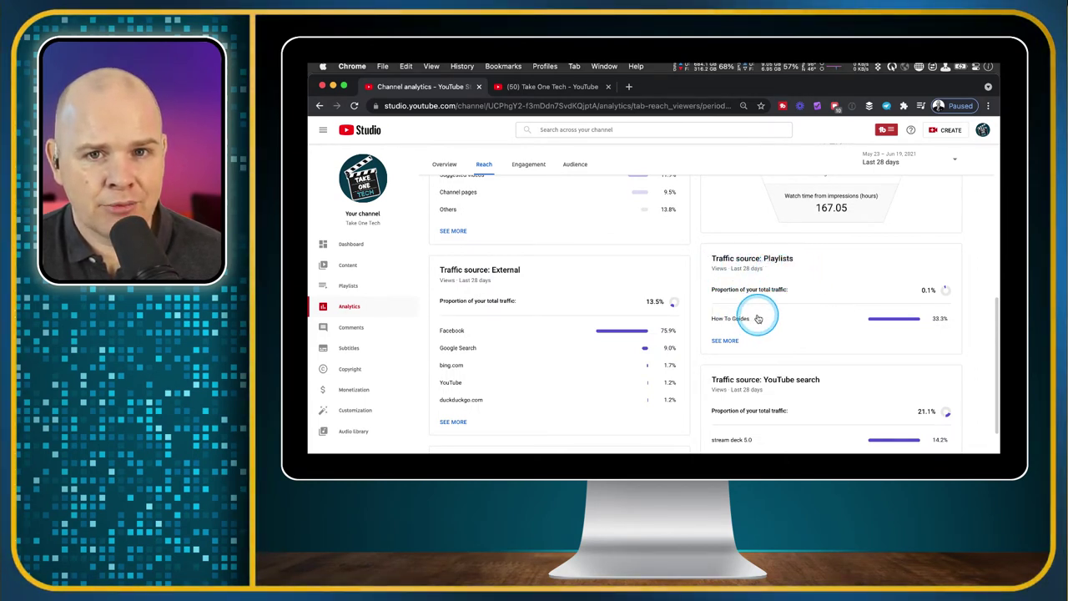
scroll(757, 317, down, 1)
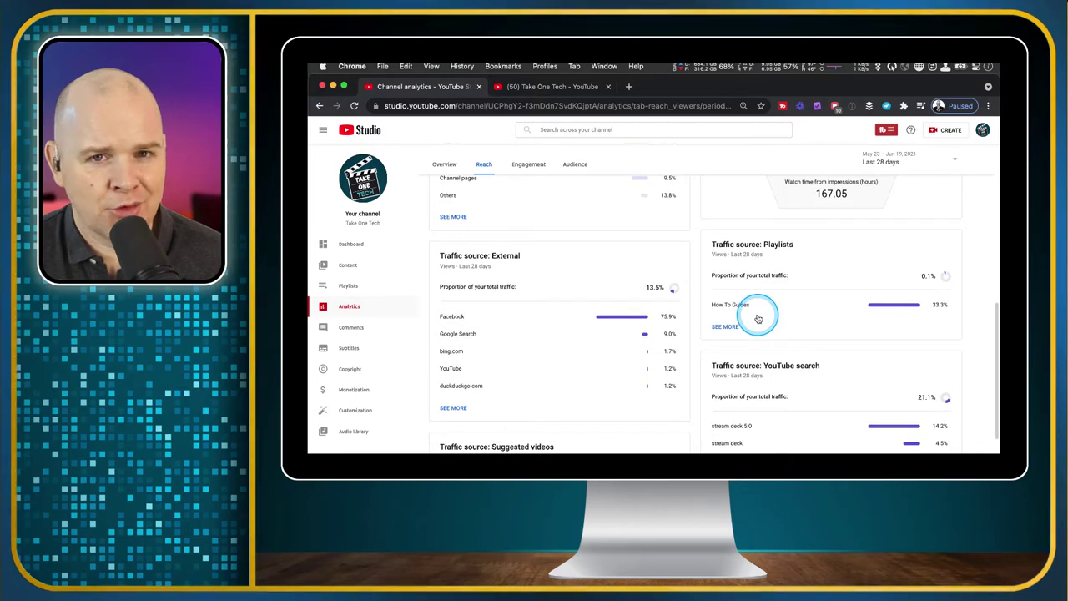
scroll(758, 318, down, 2)
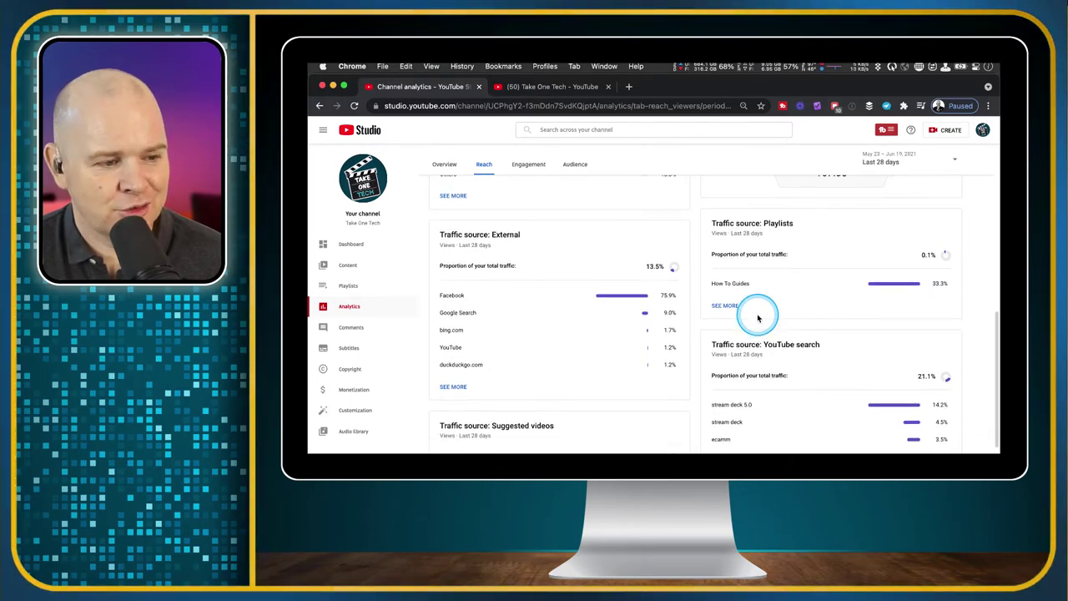
scroll(757, 318, down, 2)
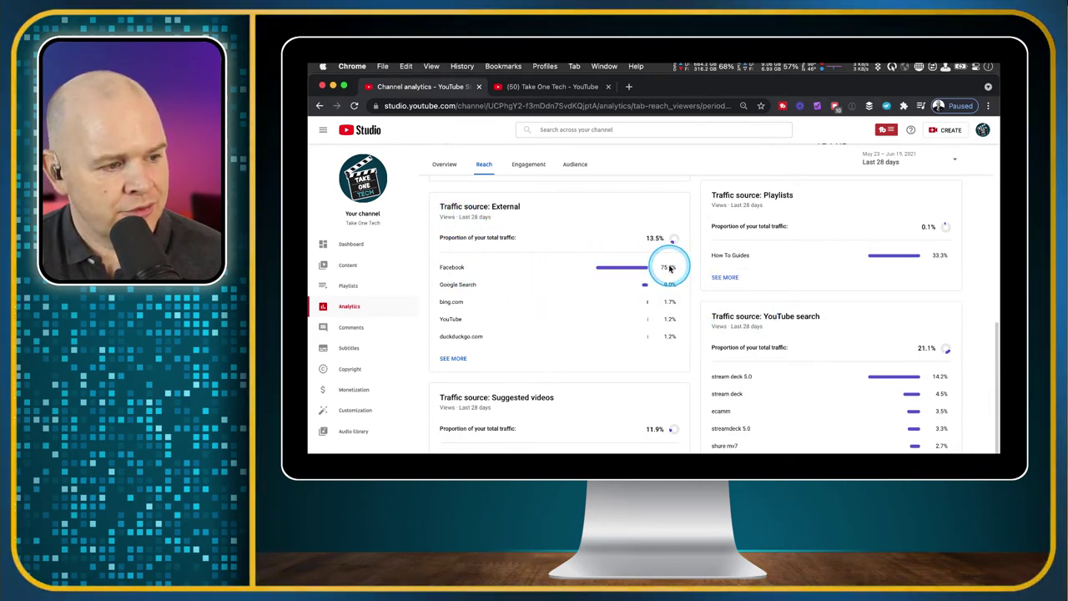
scroll(667, 267, down, 1)
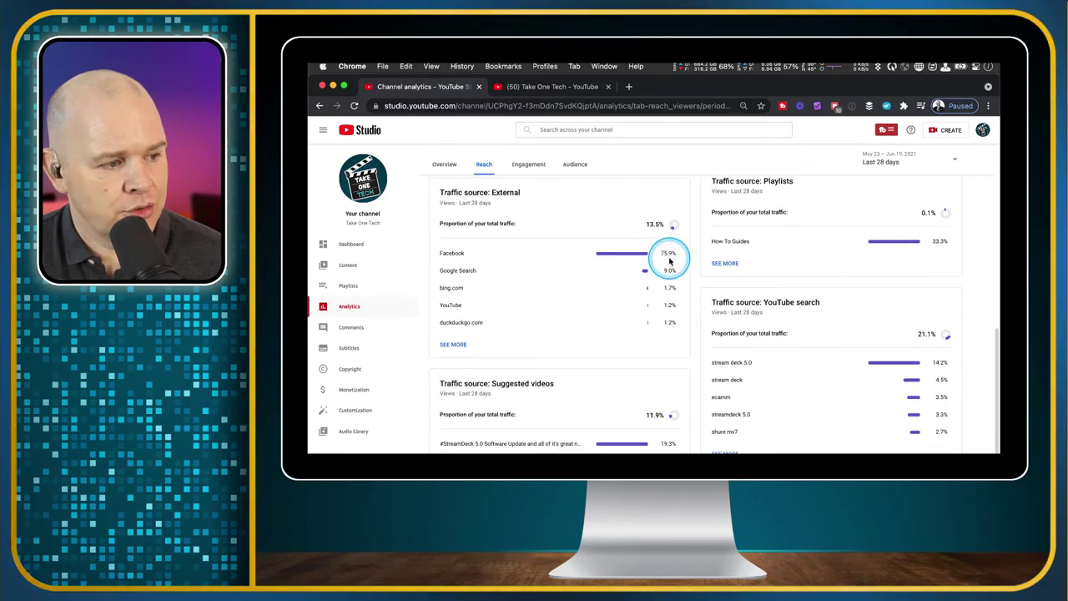
scroll(670, 266, down, 1)
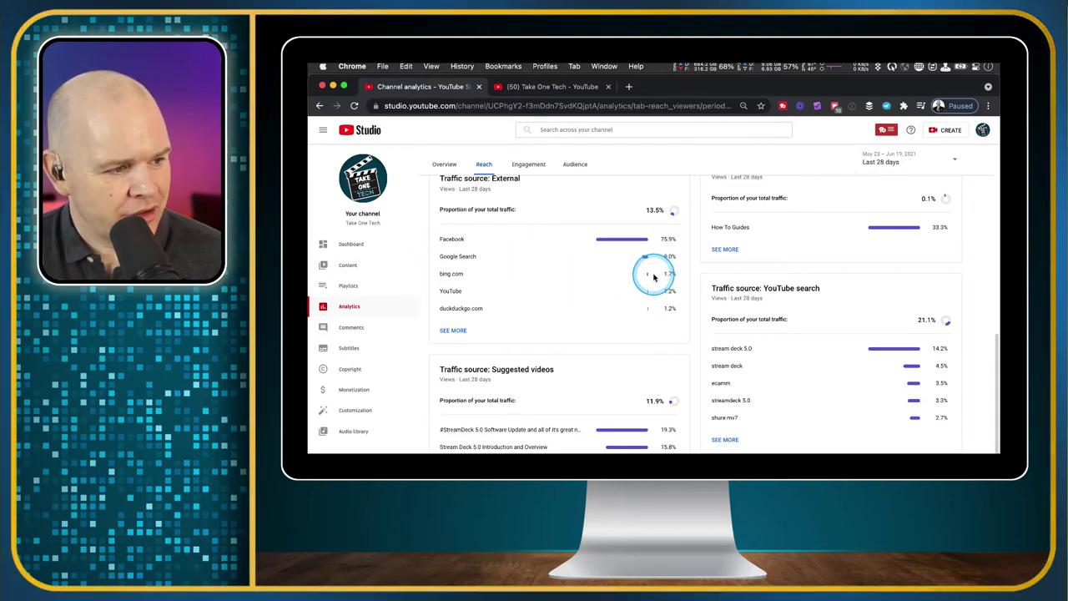
Step: Examine which suggested videos and YouTube search terms bring traffic to the channel
scroll(658, 333, down, 3)
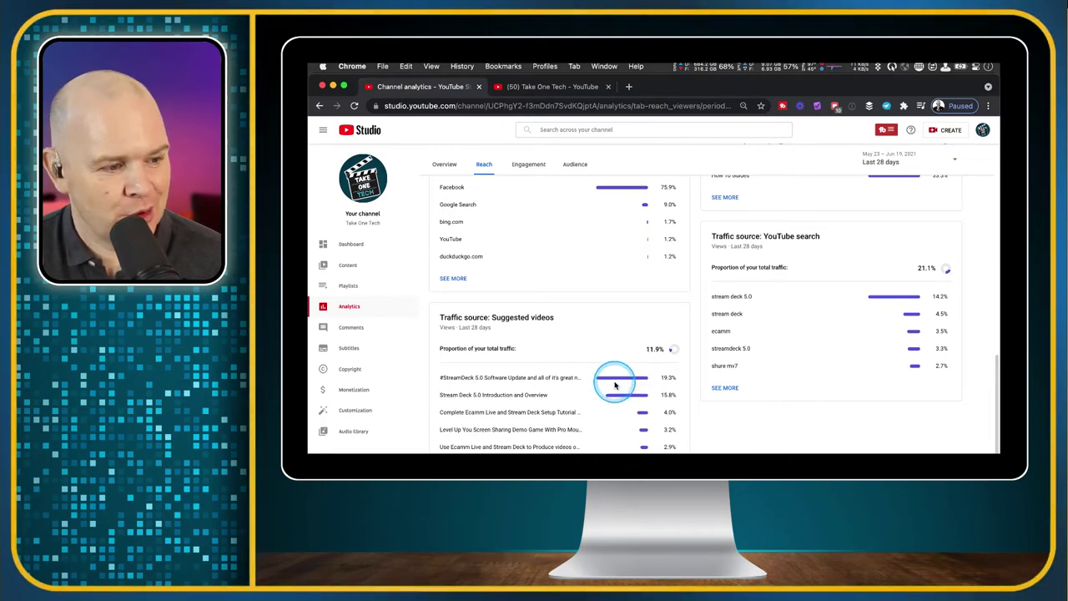
scroll(800, 423, up, 1)
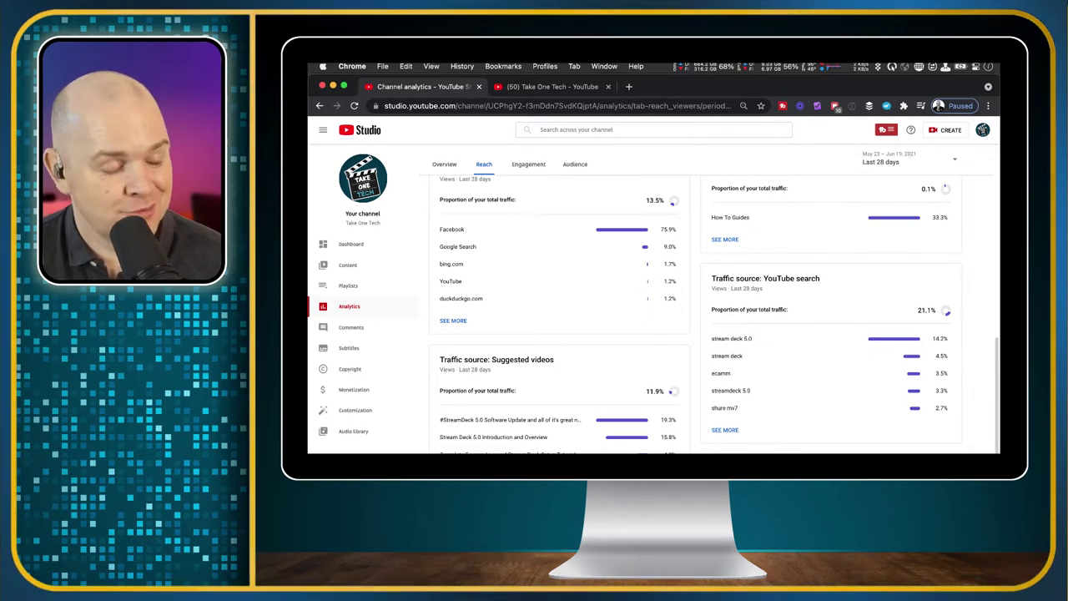
scroll(835, 360, down, 2)
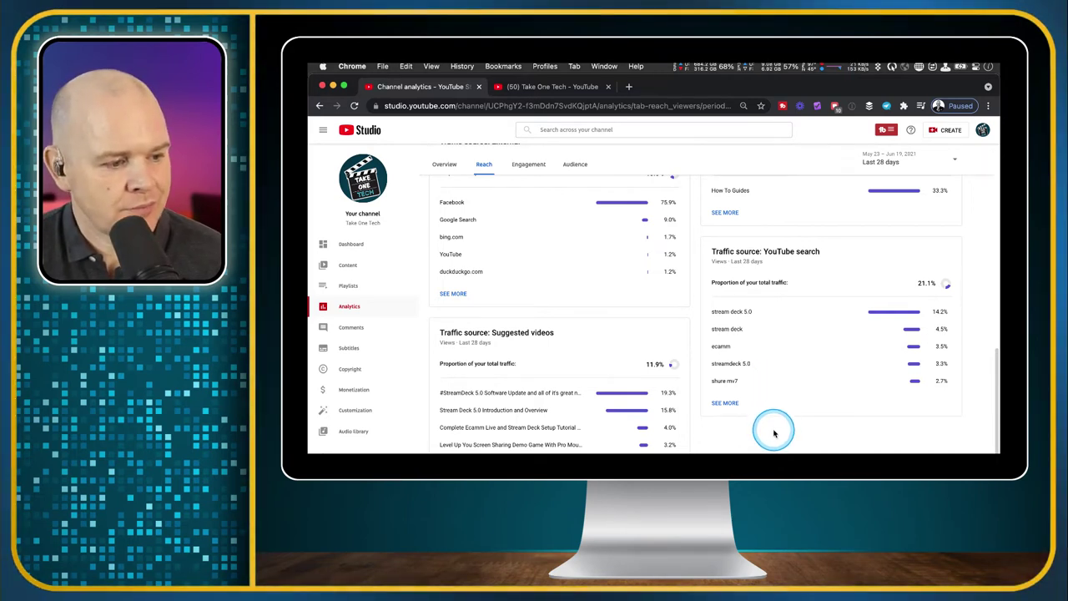
scroll(772, 430, down, 1)
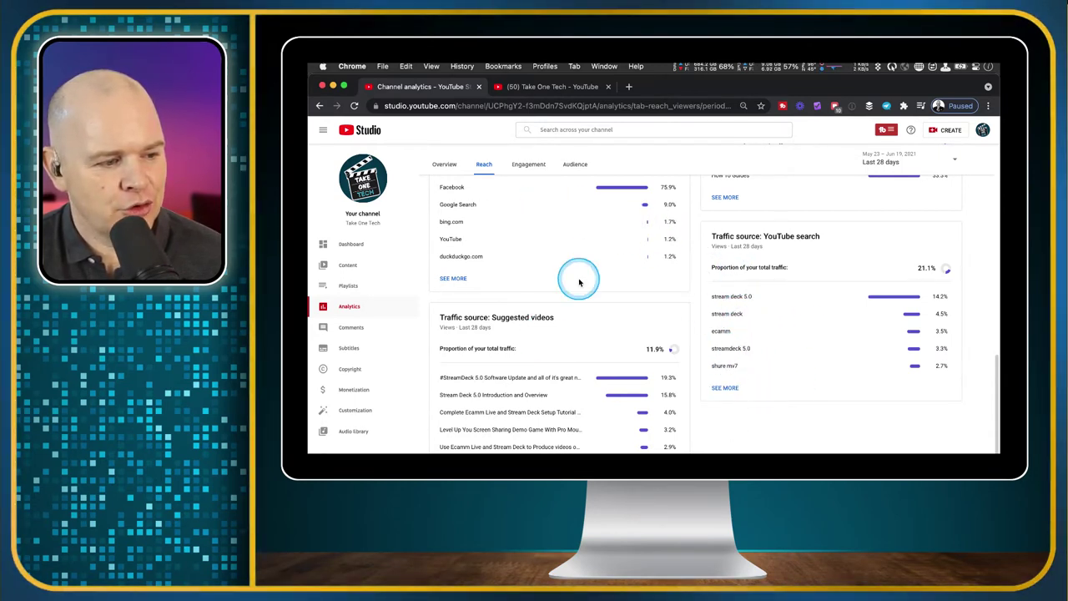
Step: Open the Engagement analytics, check the watch time chart and display the average view duration chart
scroll(633, 378, up, 10)
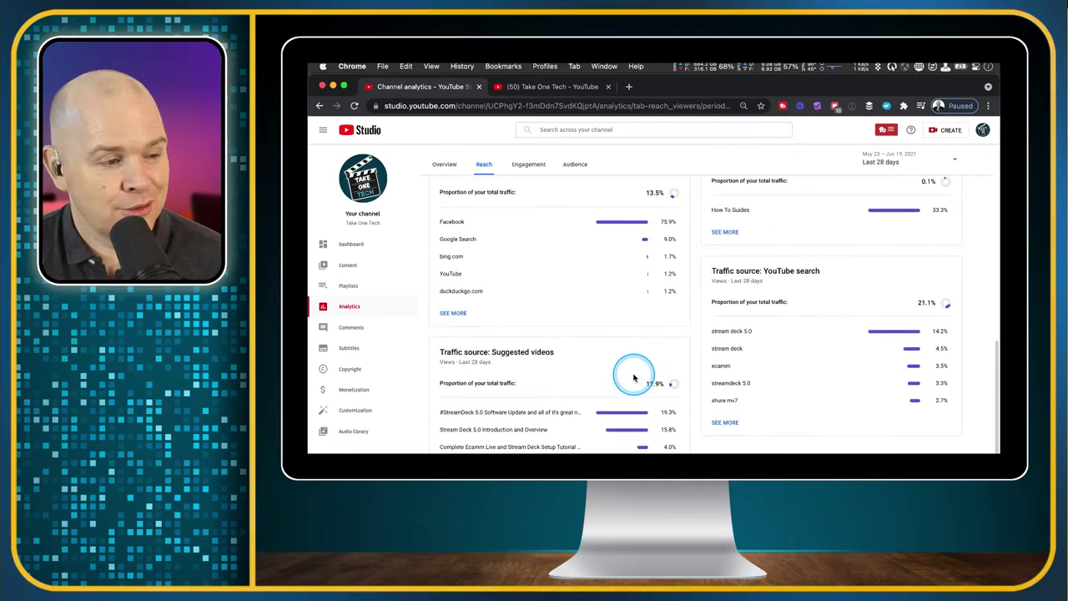
scroll(634, 378, up, 3)
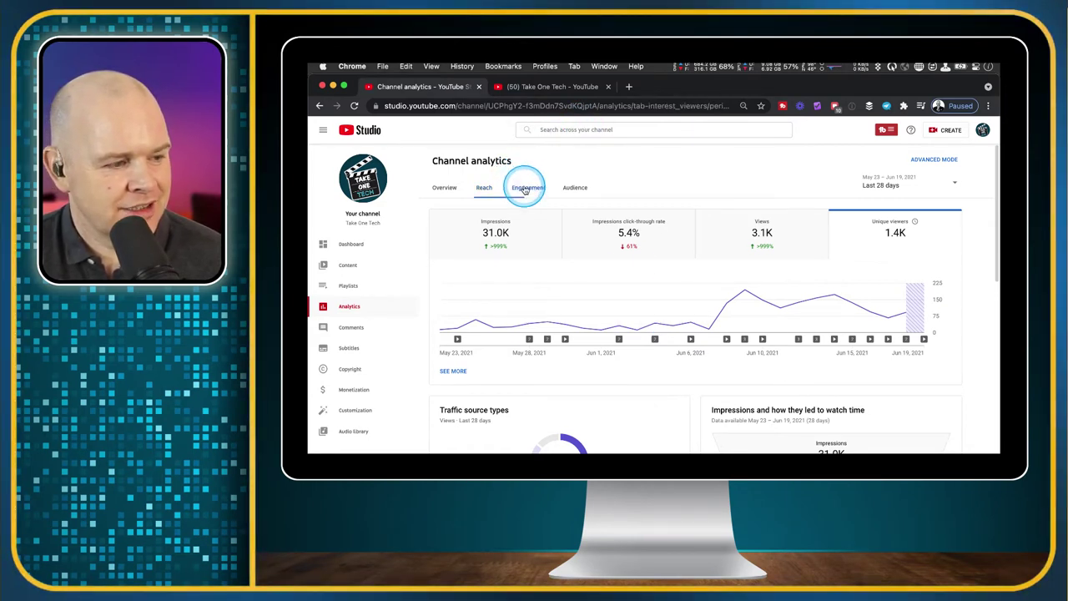
click(524, 188)
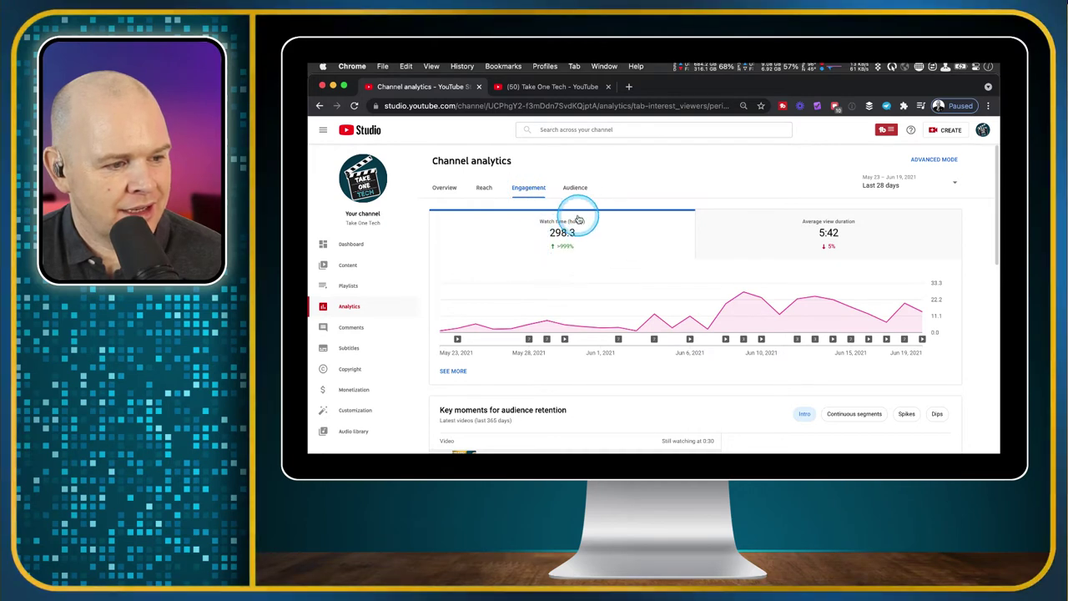
mouse_move(549, 332)
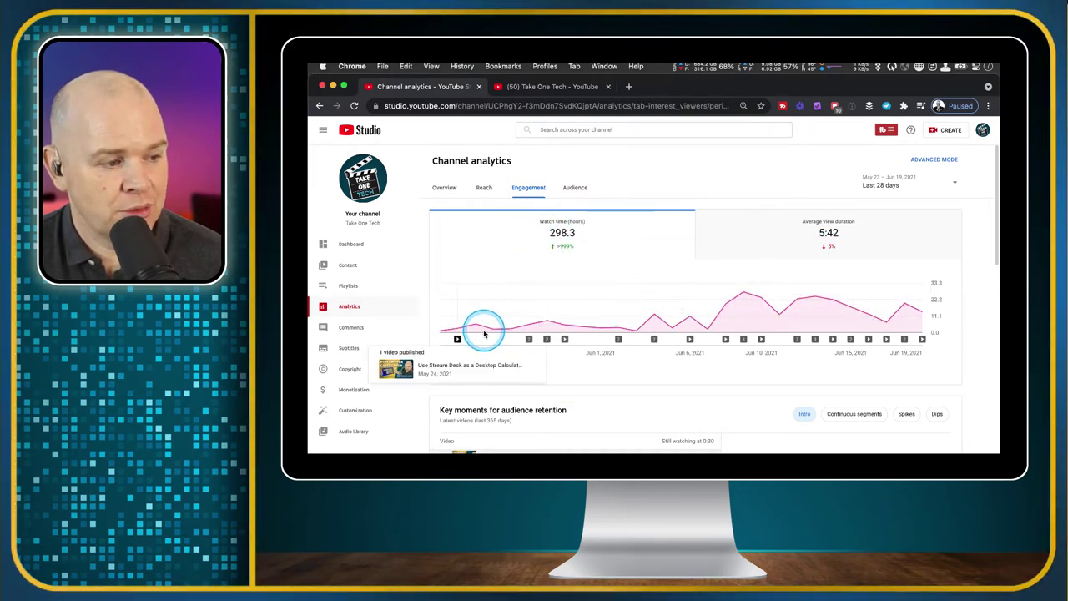
click(869, 246)
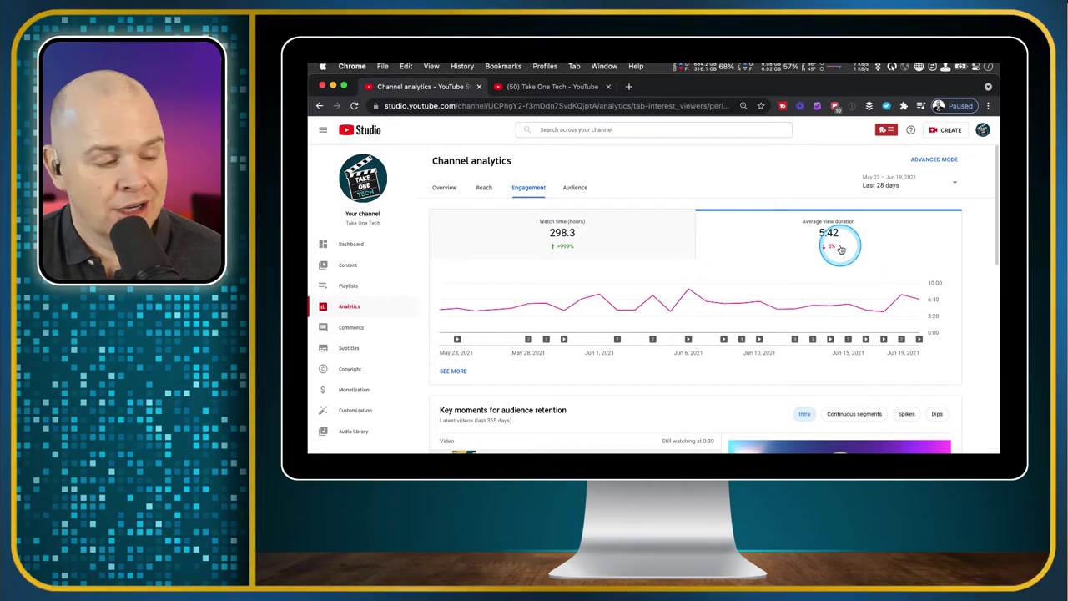
Step: Examine the key moments for audience retention, including individual video details and the first video's retention curve
scroll(780, 307, down, 3)
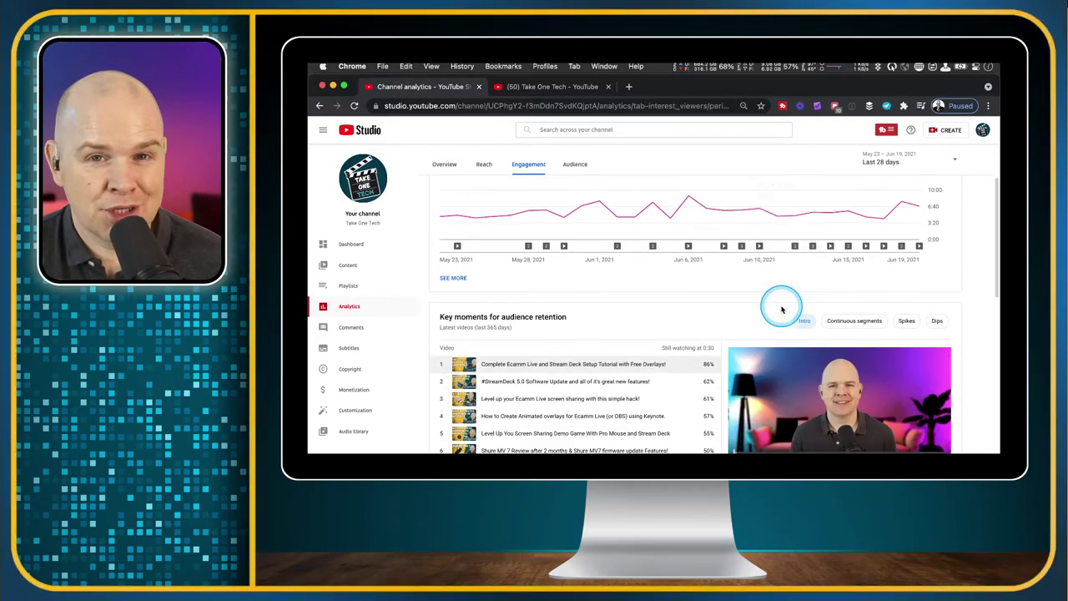
scroll(782, 309, down, 2)
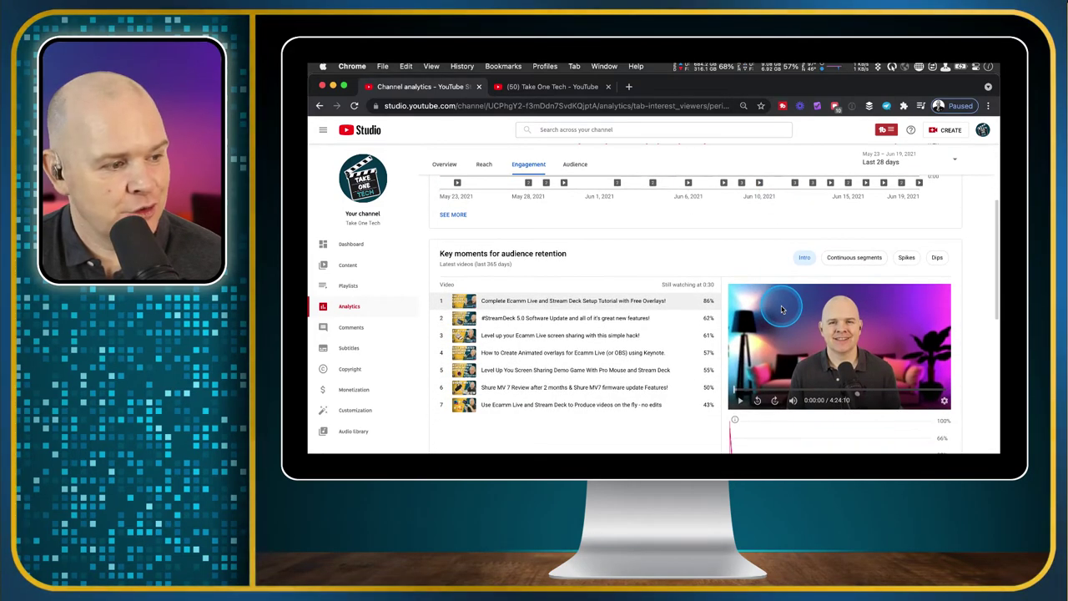
scroll(782, 310, down, 1)
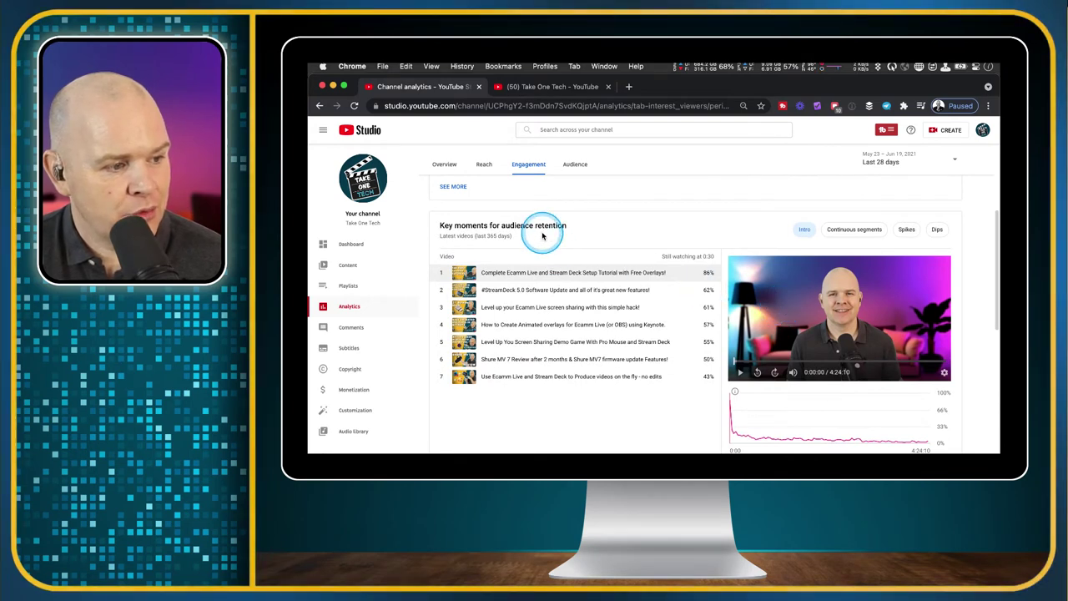
mouse_move(541, 236)
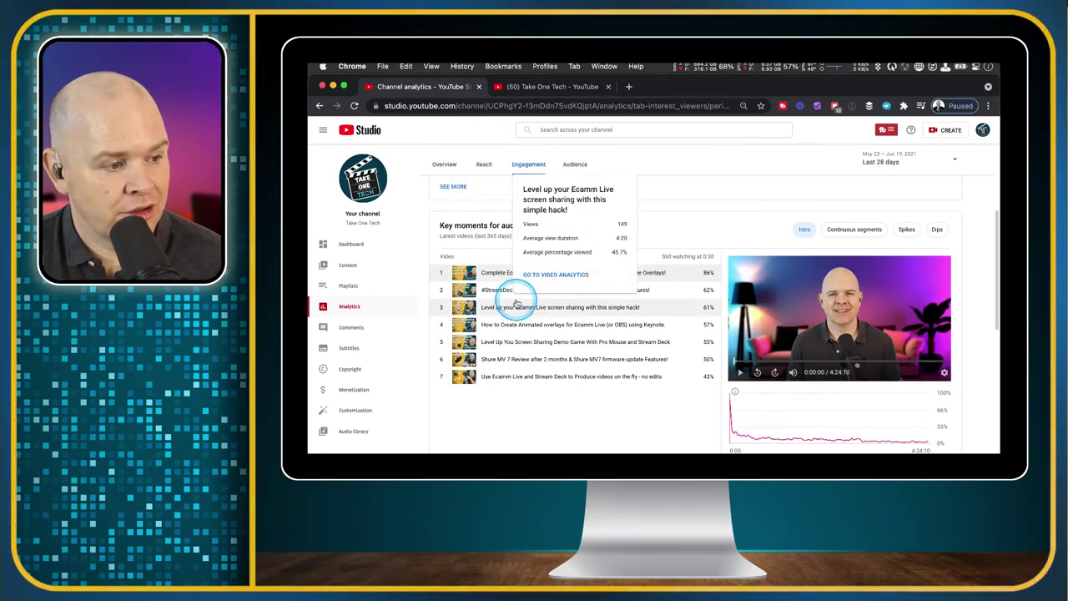
mouse_move(488, 294)
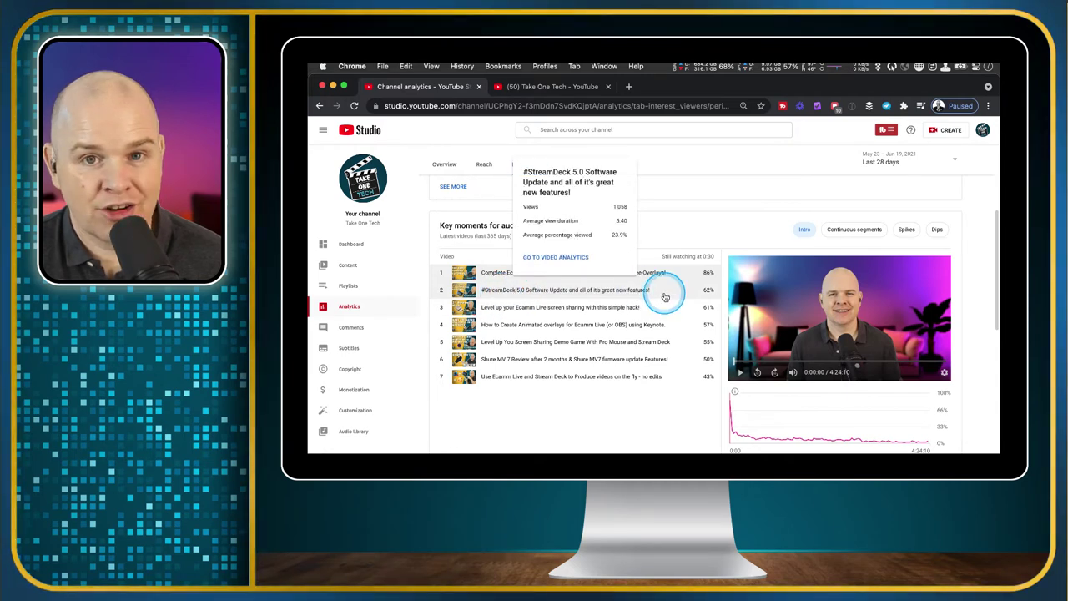
scroll(737, 446, down, 1)
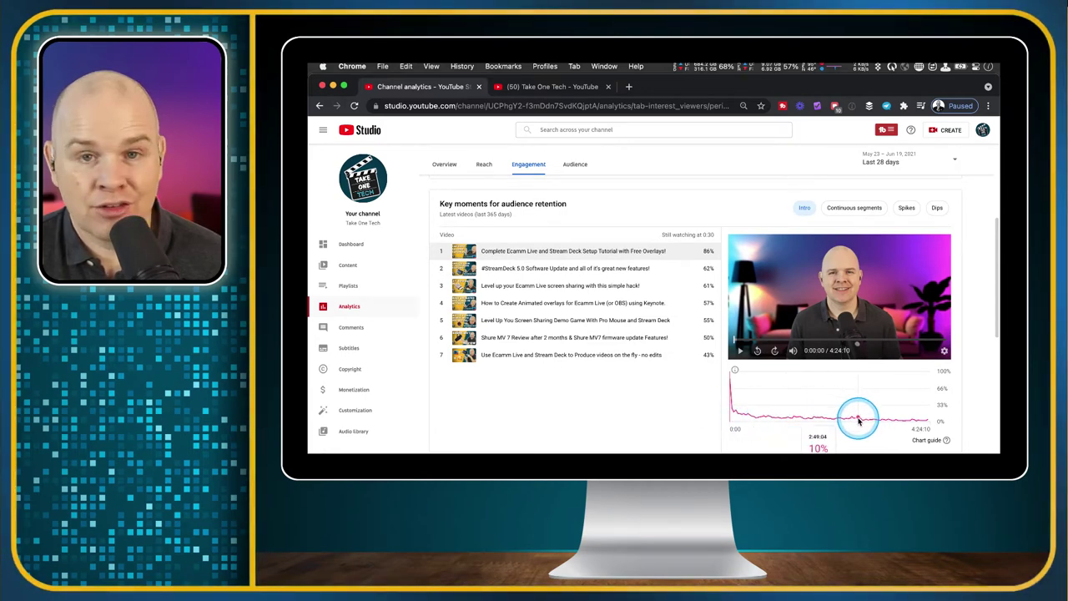
mouse_move(732, 372)
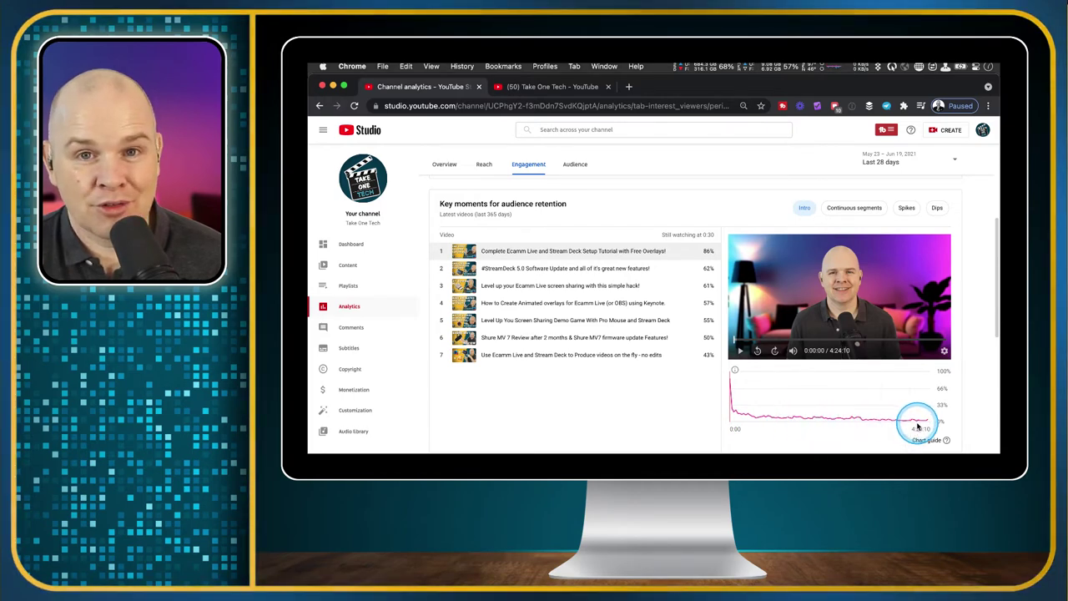
mouse_move(551, 272)
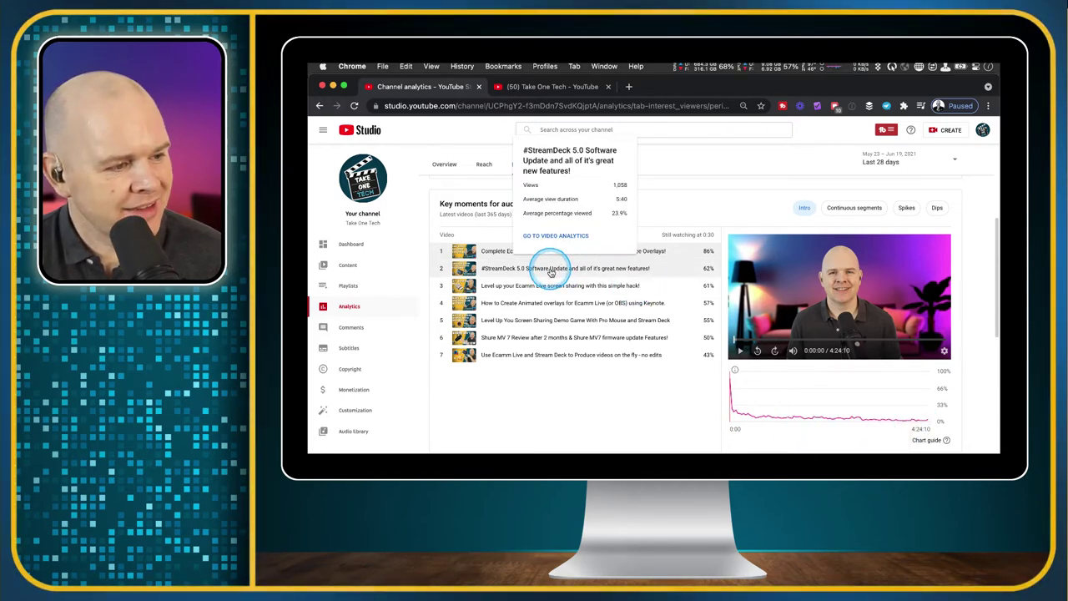
Step: Review the engagement rankings for top videos, top videos by end screen, top playlists and top end screen element types
scroll(585, 377, down, 3)
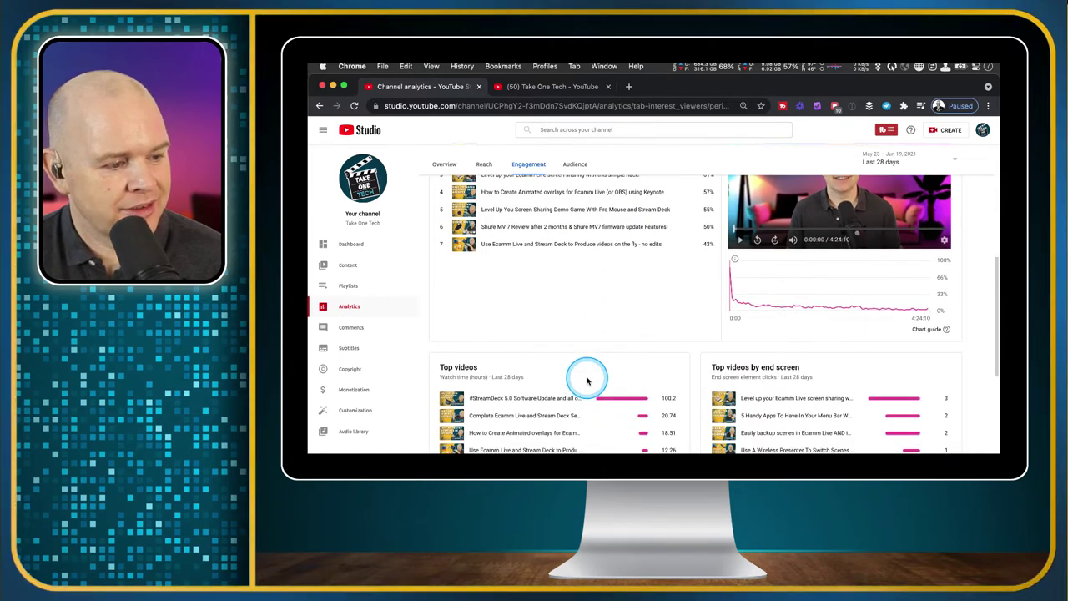
scroll(612, 346, down, 2)
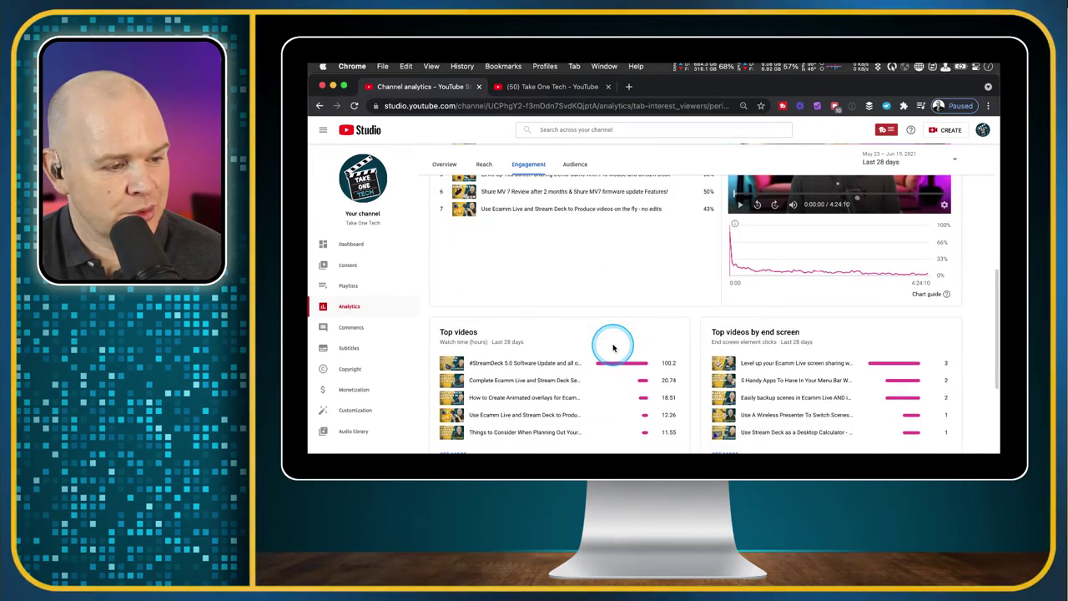
scroll(608, 345, down, 1)
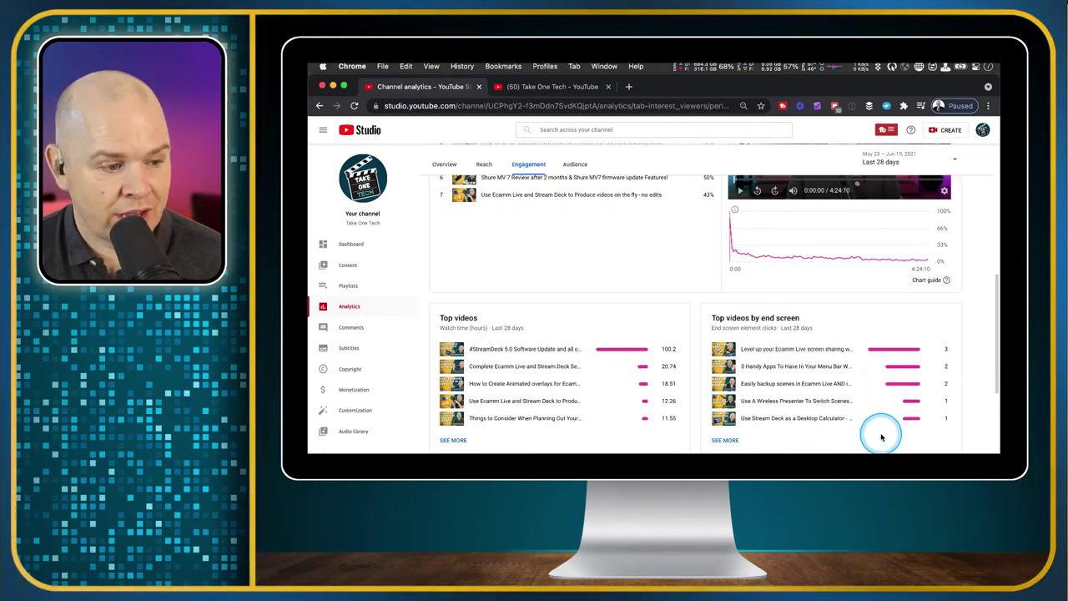
scroll(855, 415, down, 1)
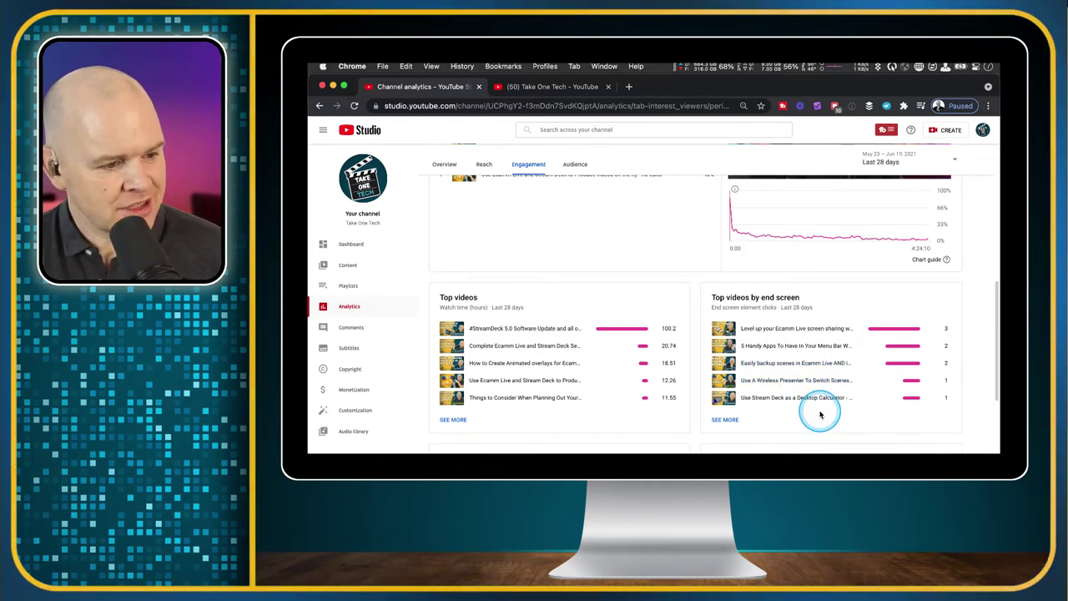
scroll(818, 411, down, 3)
scroll(816, 317, down, 1)
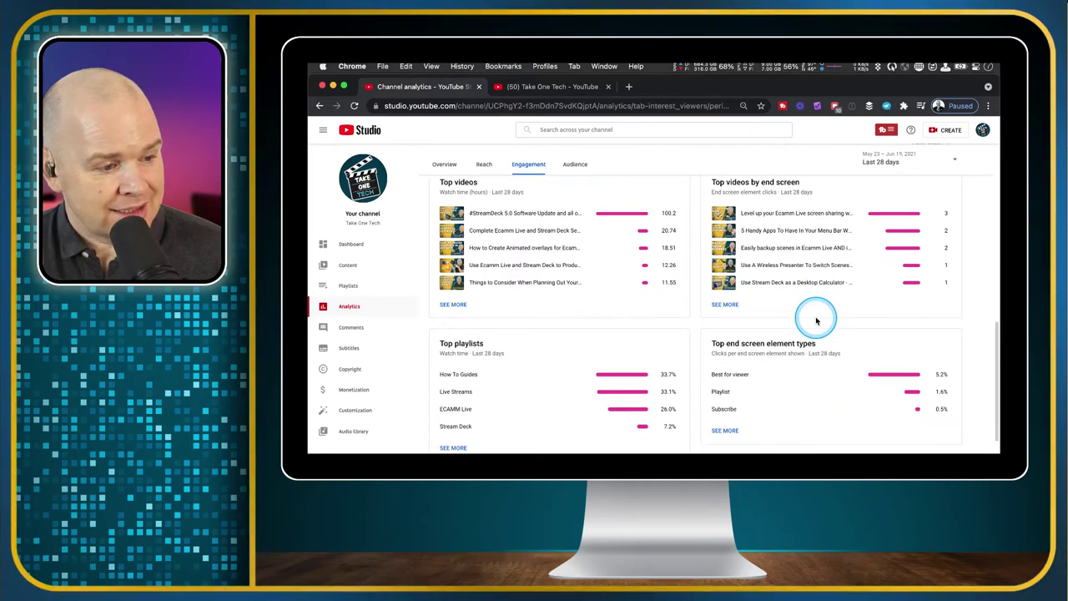
mouse_move(736, 343)
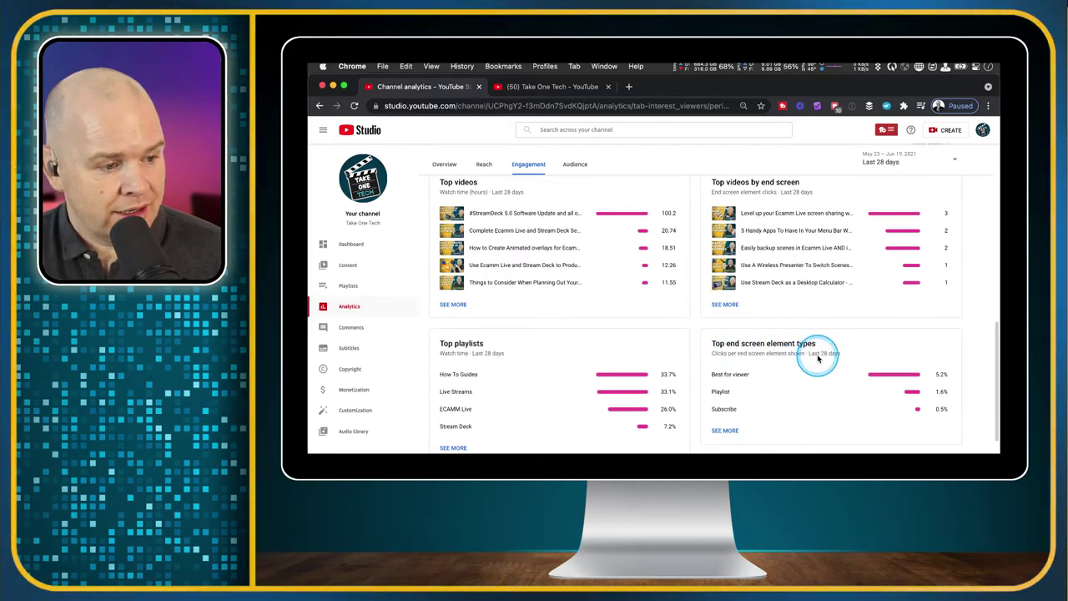
Step: Review the top end screen element types and top cards in the Engagement analytics
scroll(868, 374, down, 1)
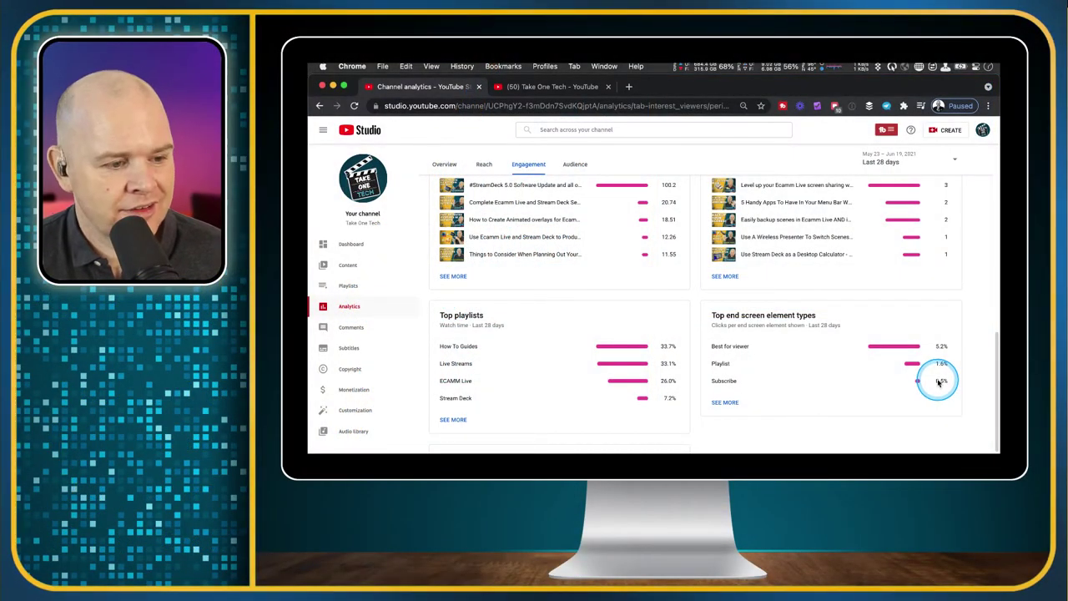
scroll(939, 381, up, 1)
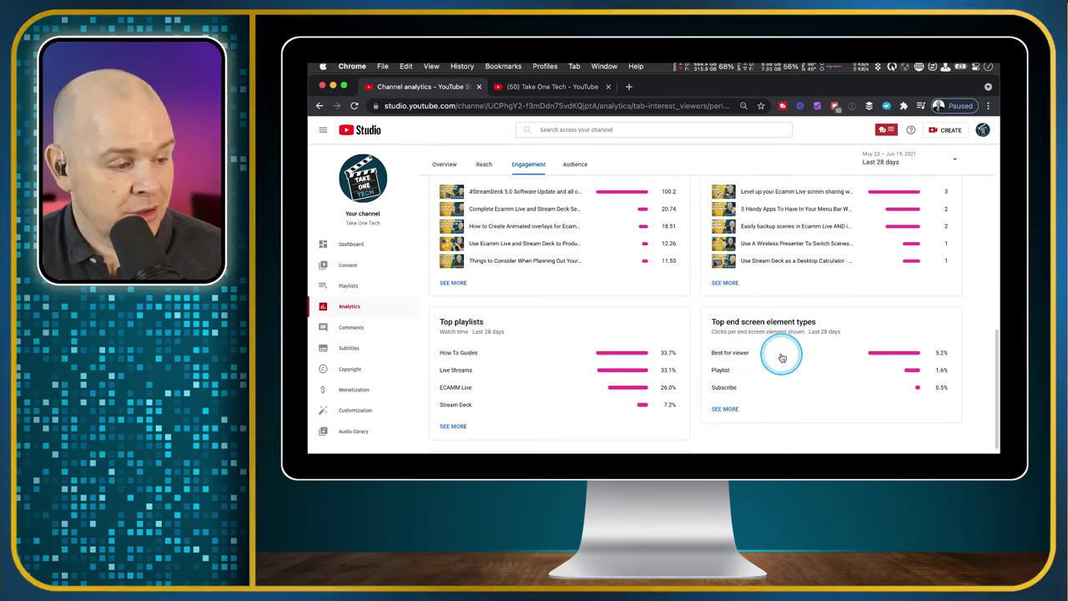
scroll(781, 357, down, 3)
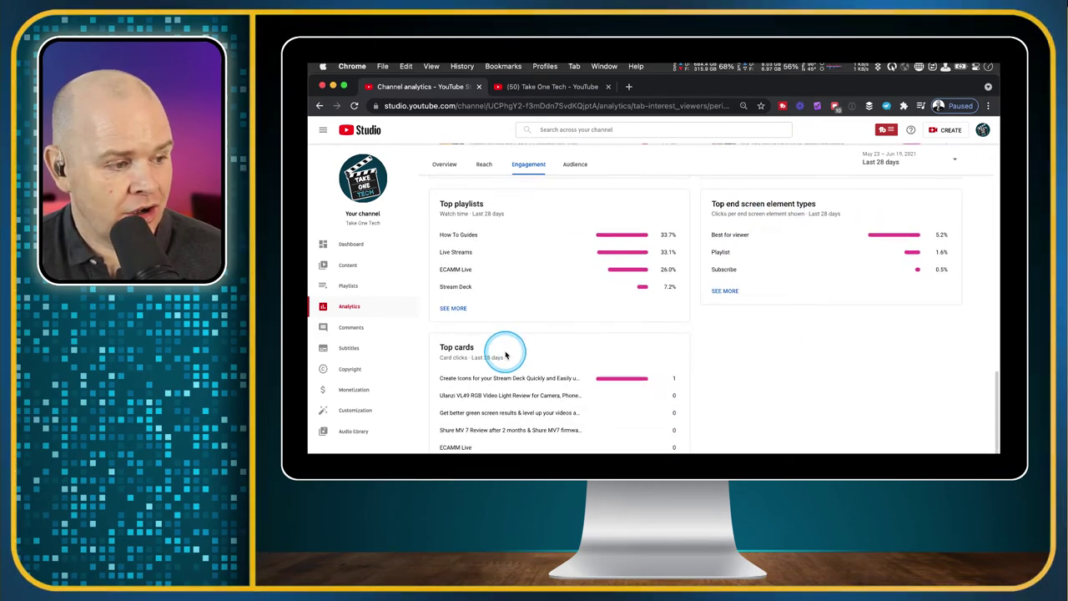
mouse_move(472, 355)
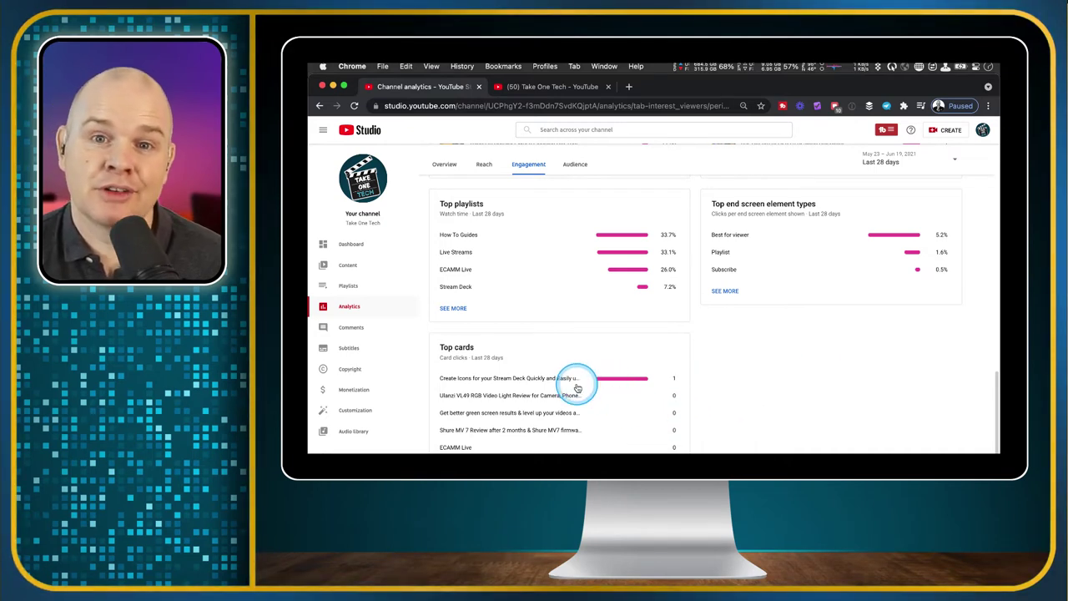
scroll(577, 388, down, 1)
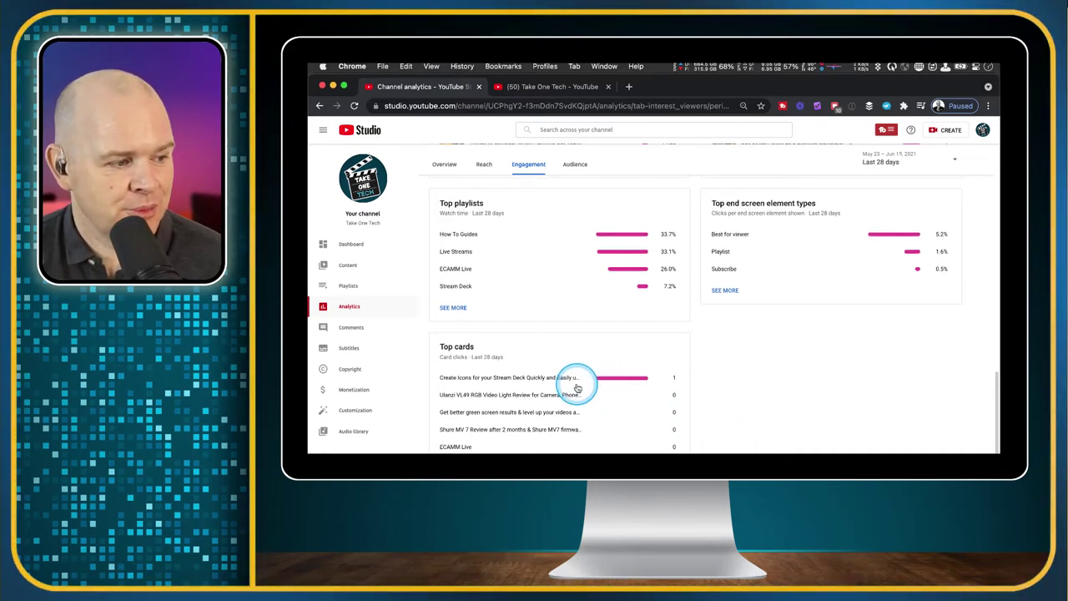
Step: Open the Audience analytics and check the returning viewers, unique viewers and subscribers charts
click(351, 331)
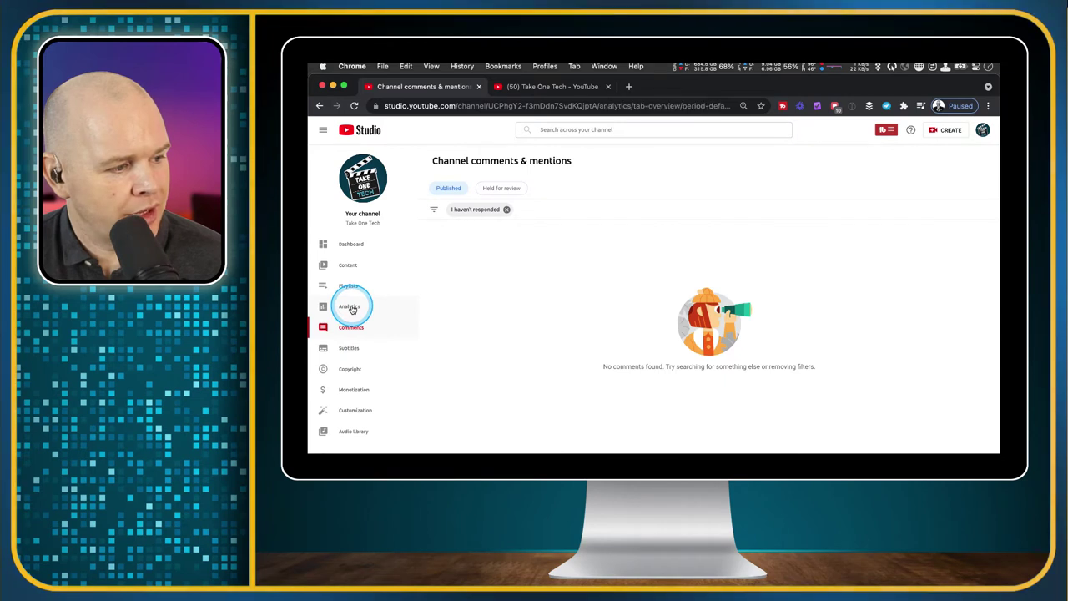
click(350, 307)
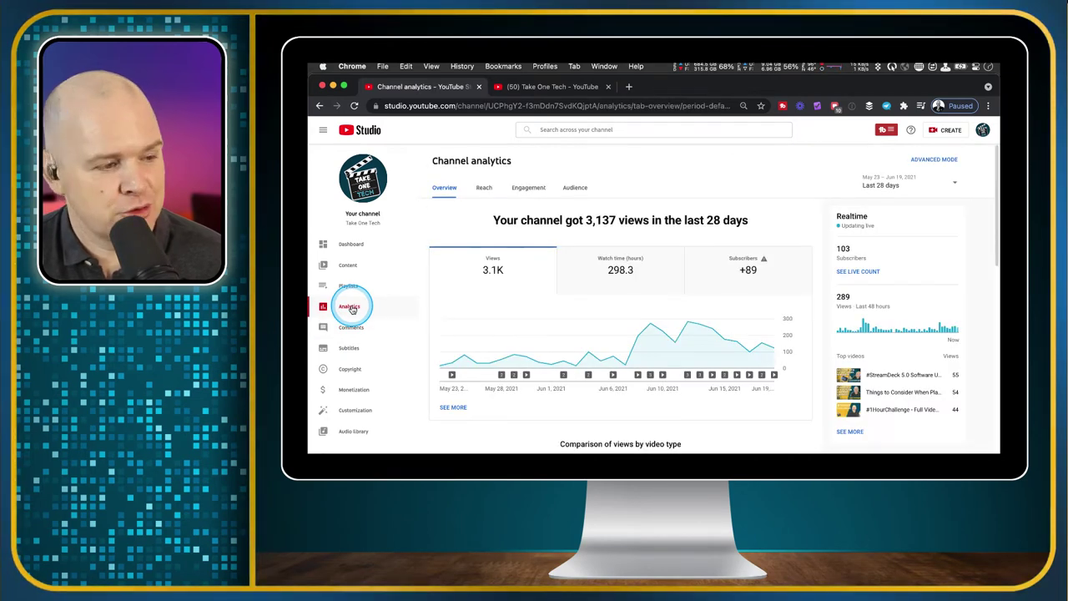
click(578, 189)
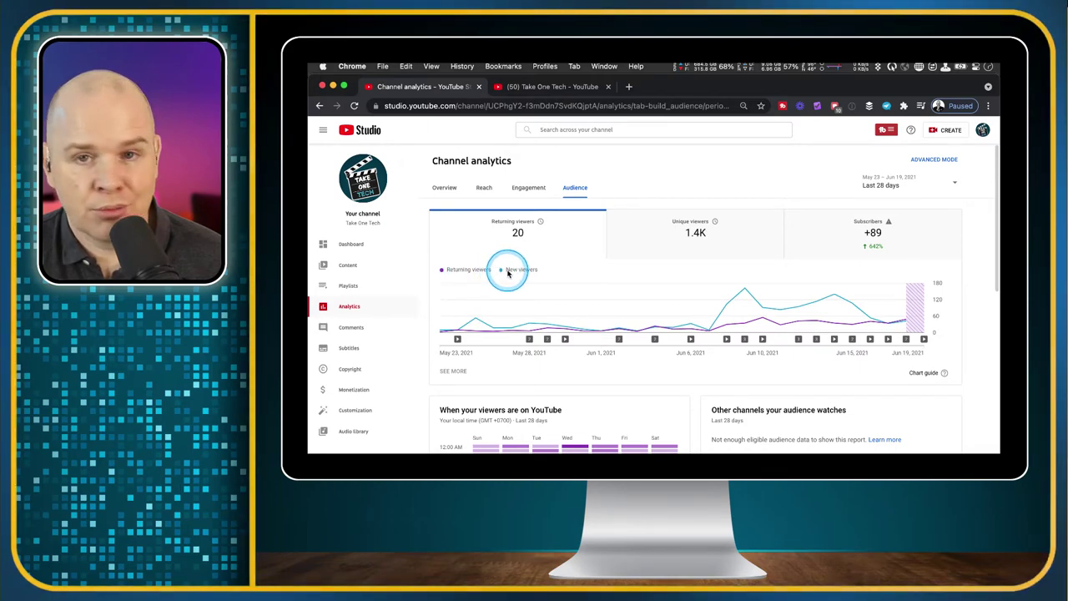
scroll(866, 312, down, 1)
mouse_move(867, 315)
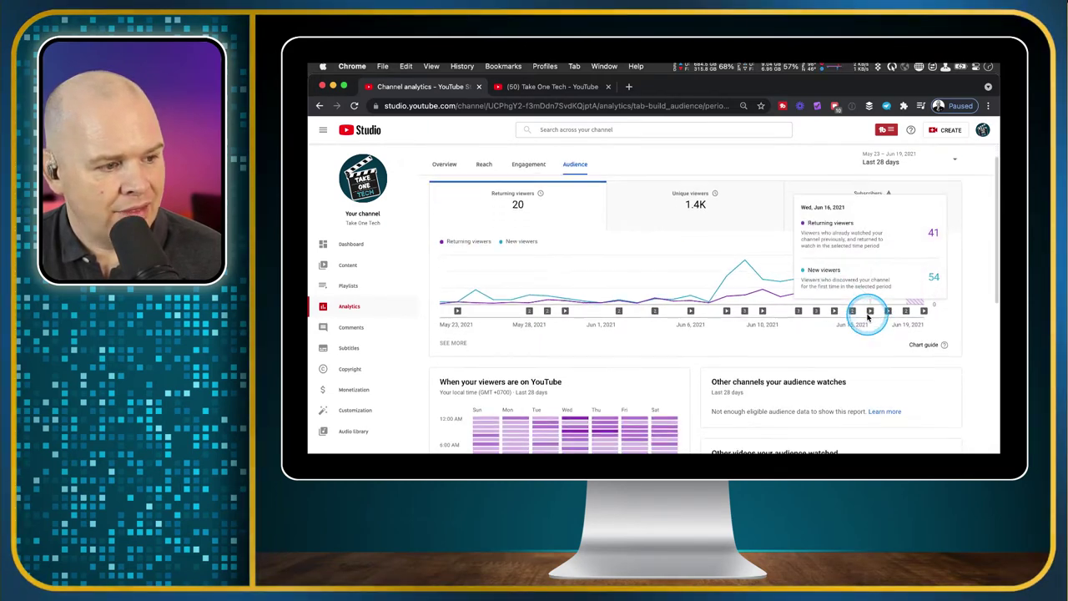
scroll(868, 315, down, 1)
click(706, 193)
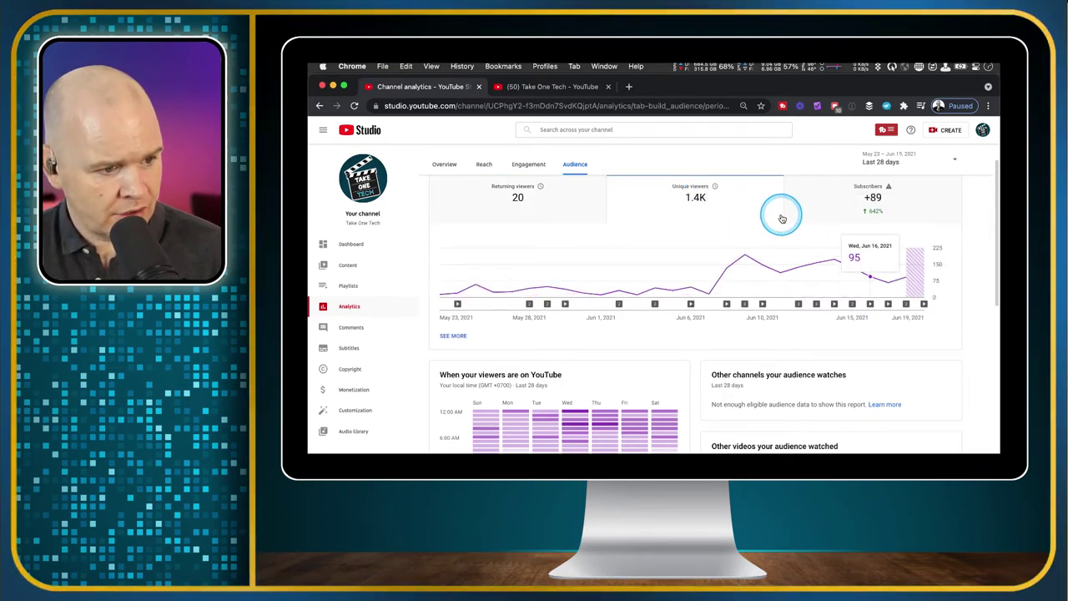
mouse_move(877, 197)
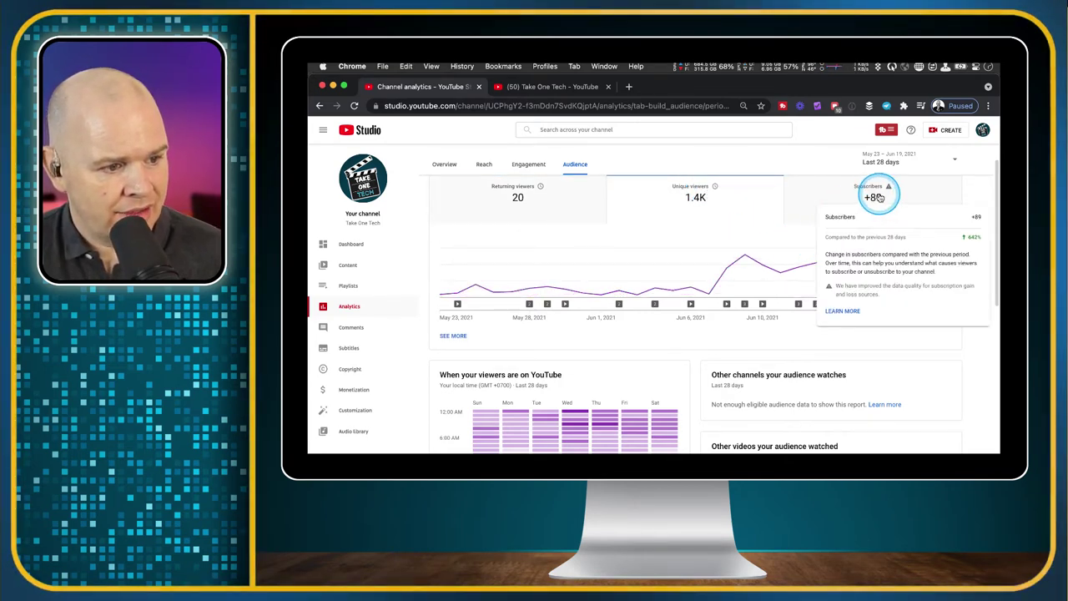
click(954, 203)
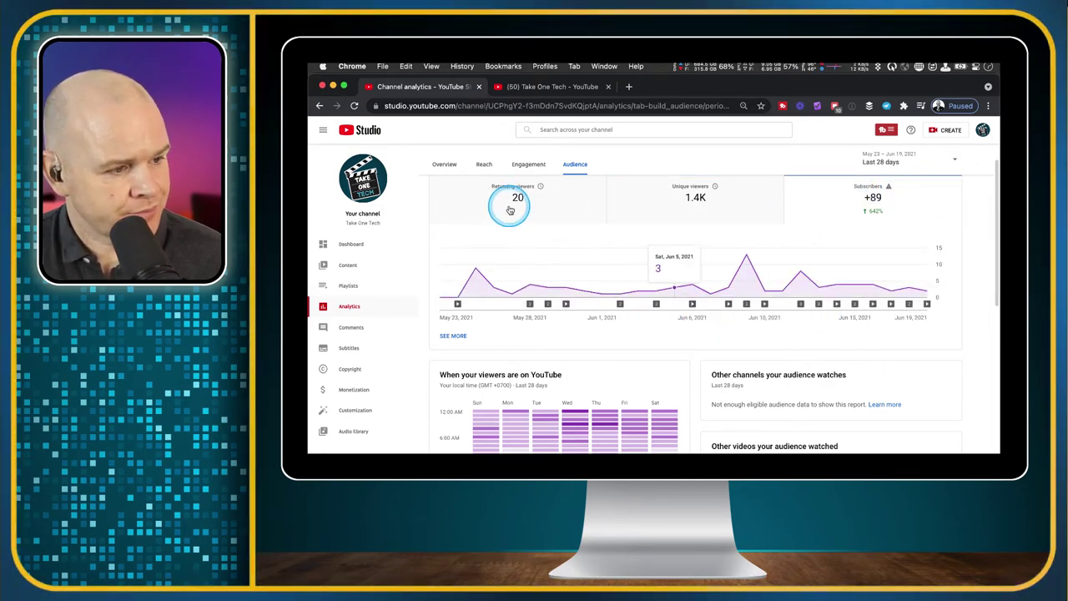
Step: Examine when viewers are on YouTube by day and hour, and compare this with the top geographies
scroll(596, 293, down, 1)
scroll(597, 292, down, 2)
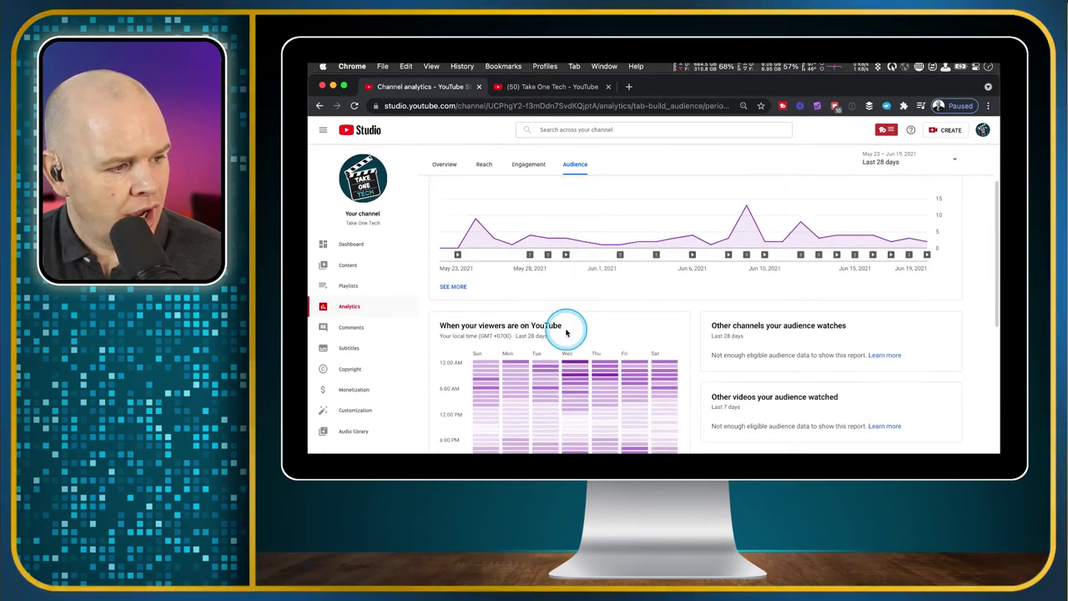
scroll(500, 329, down, 2)
scroll(503, 337, down, 1)
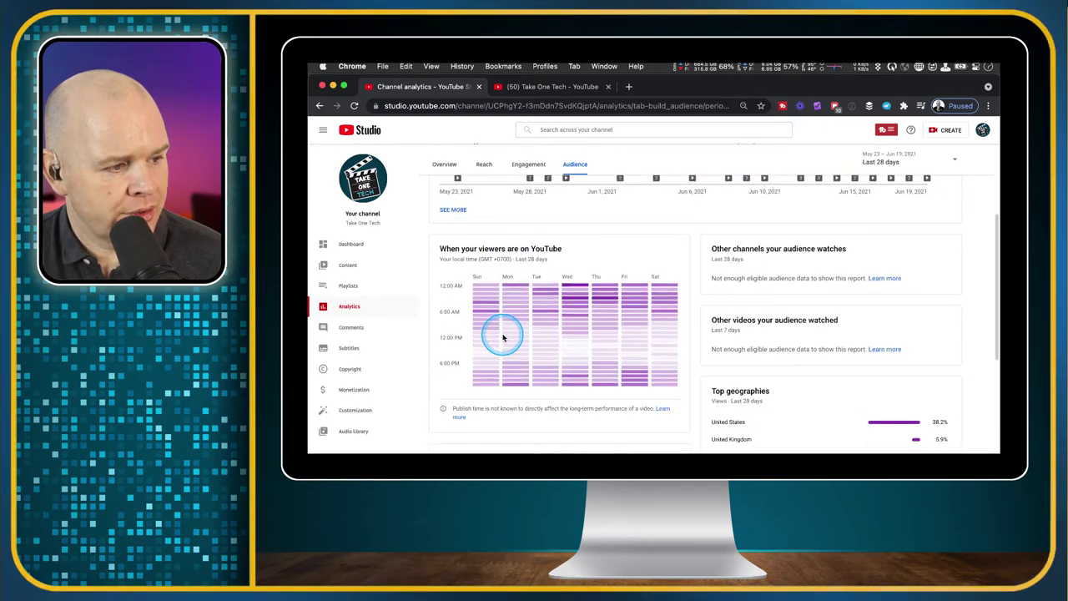
mouse_move(498, 287)
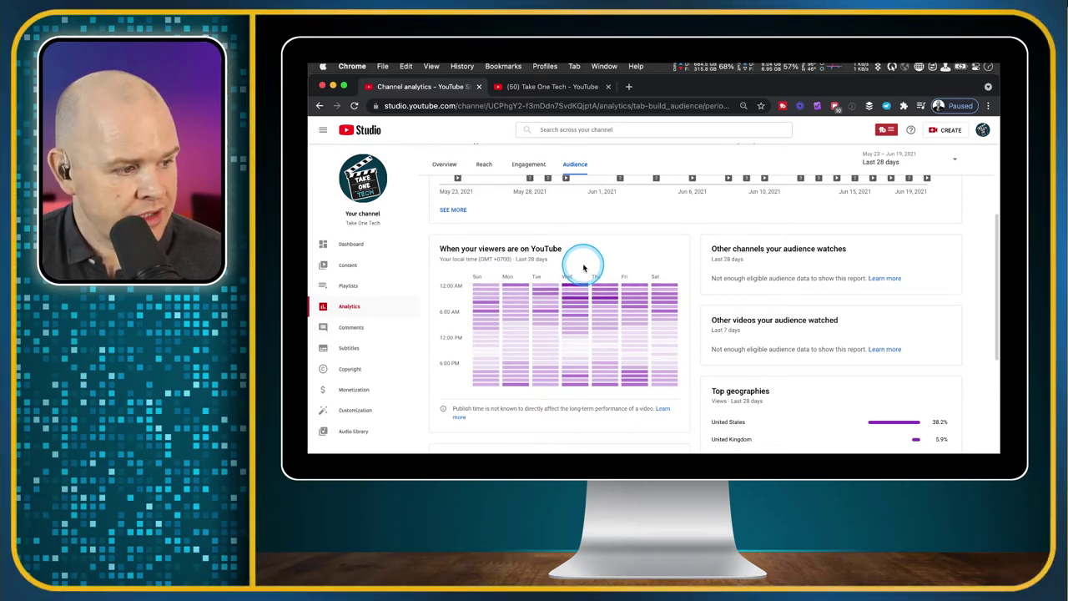
mouse_move(576, 288)
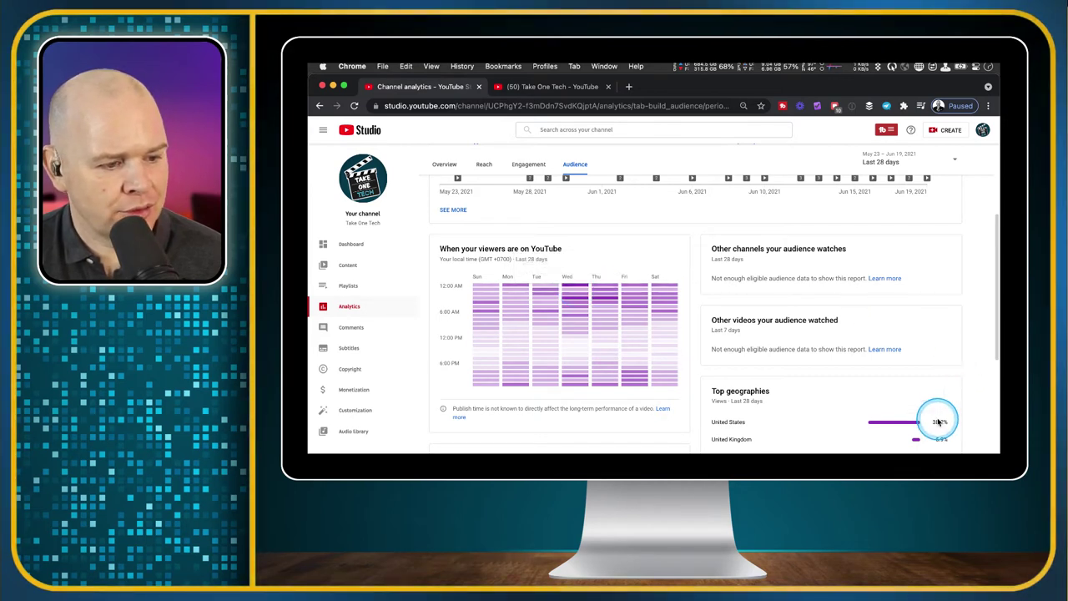
scroll(939, 413, down, 1)
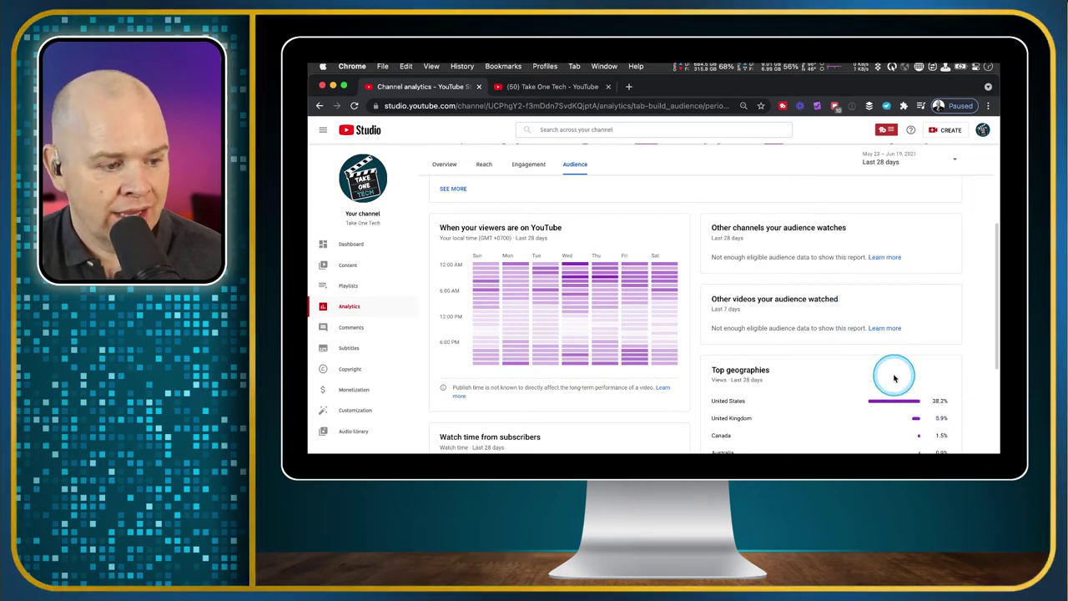
scroll(897, 375, down, 2)
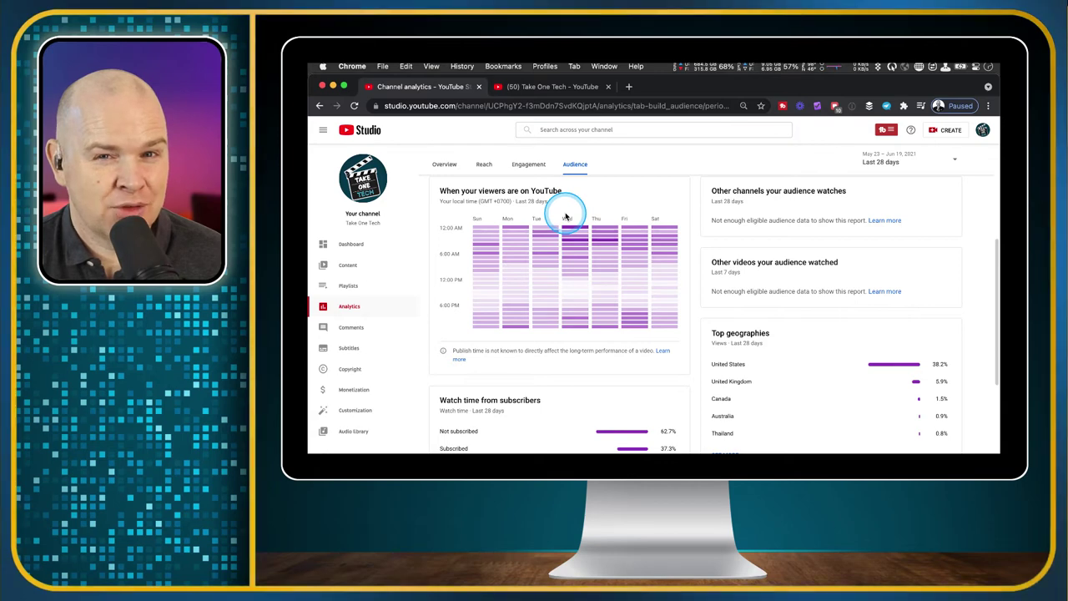
scroll(565, 217, up, 1)
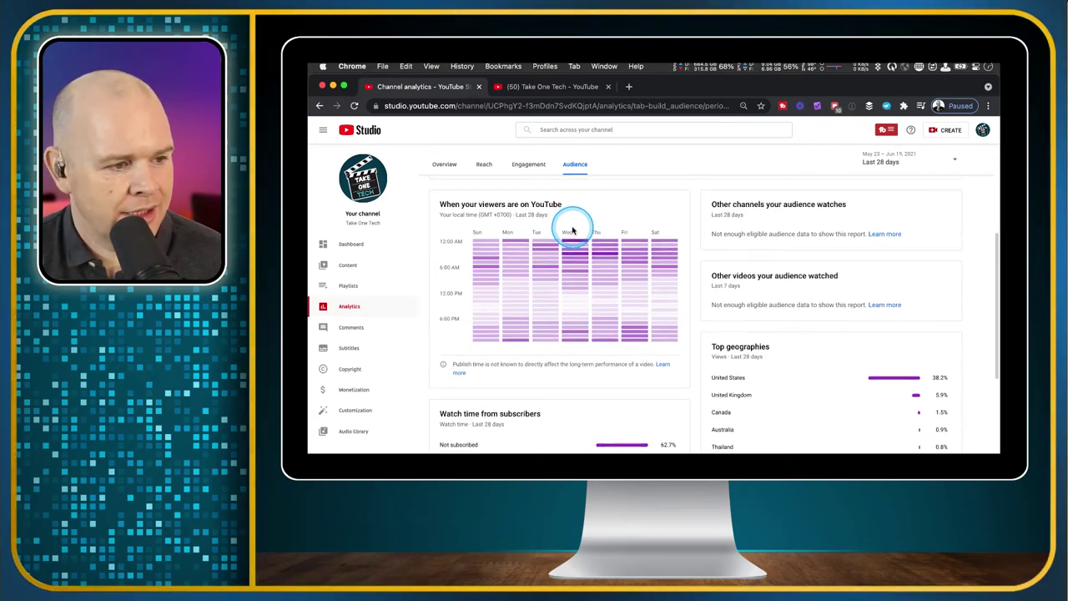
scroll(574, 234, up, 1)
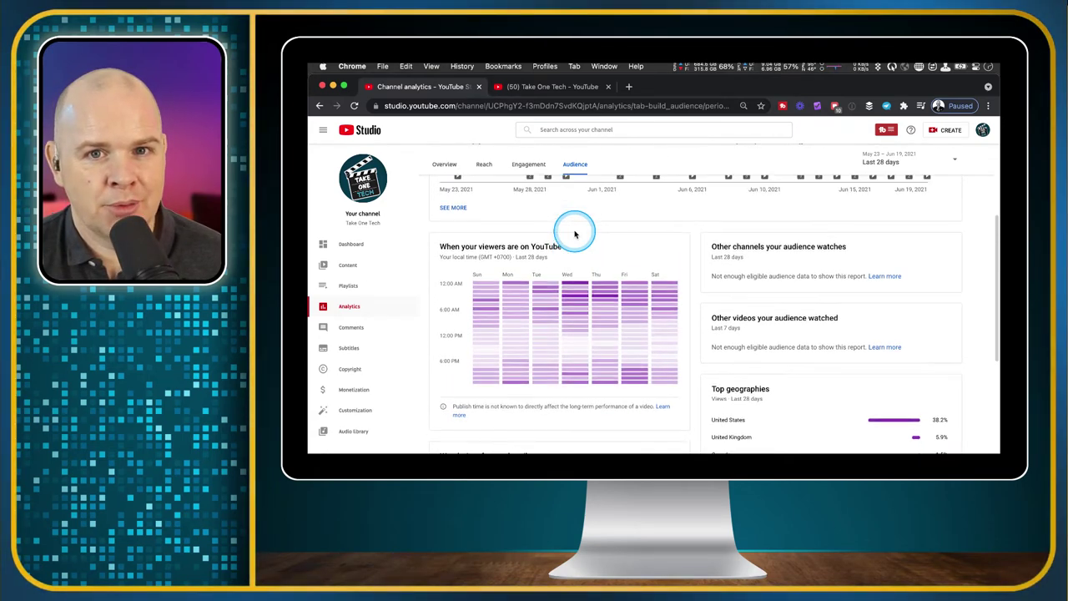
scroll(574, 235, up, 1)
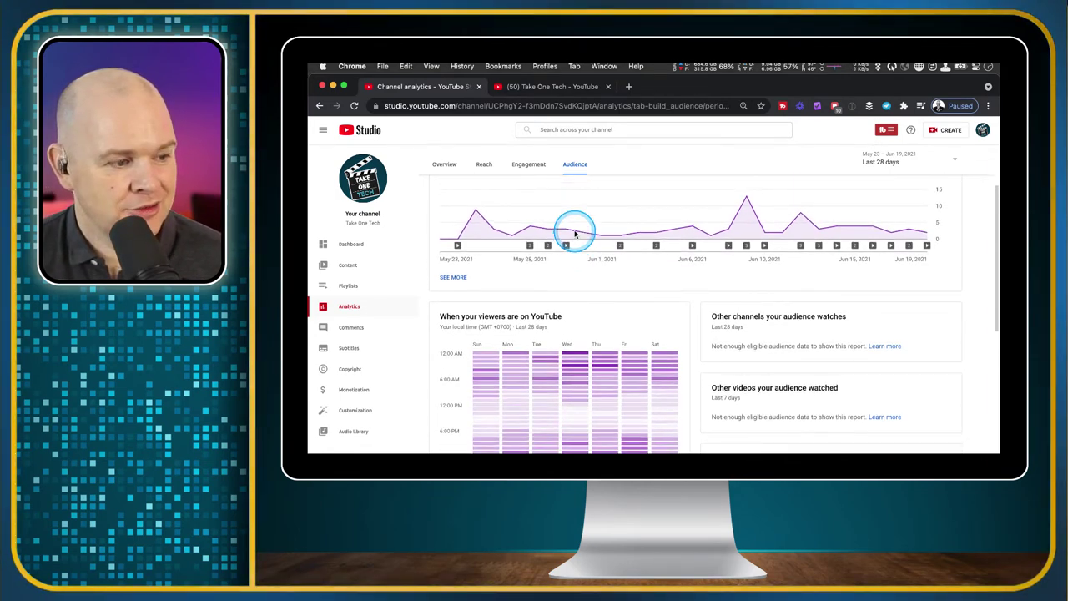
scroll(575, 235, up, 1)
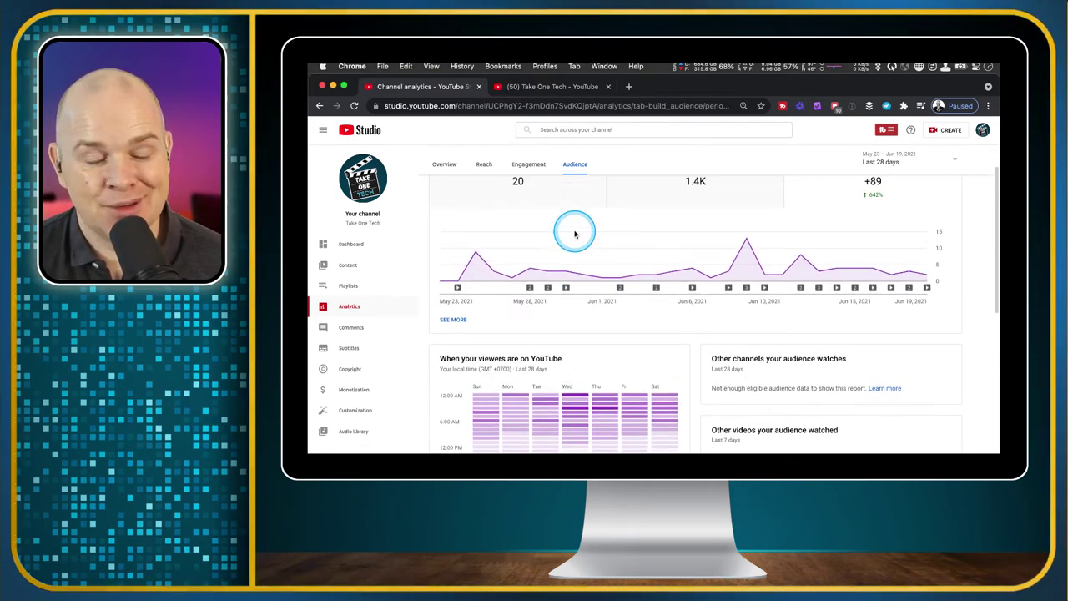
scroll(574, 234, up, 1)
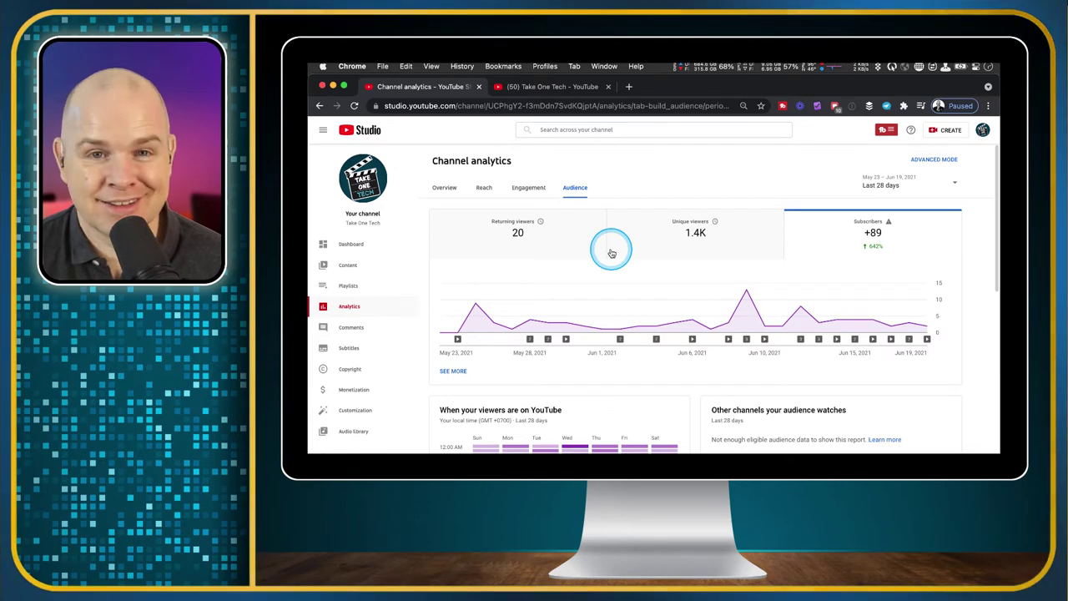
Step: Review the audience's watch time from subscribers and the age and gender breakdown
scroll(611, 252, down, 10)
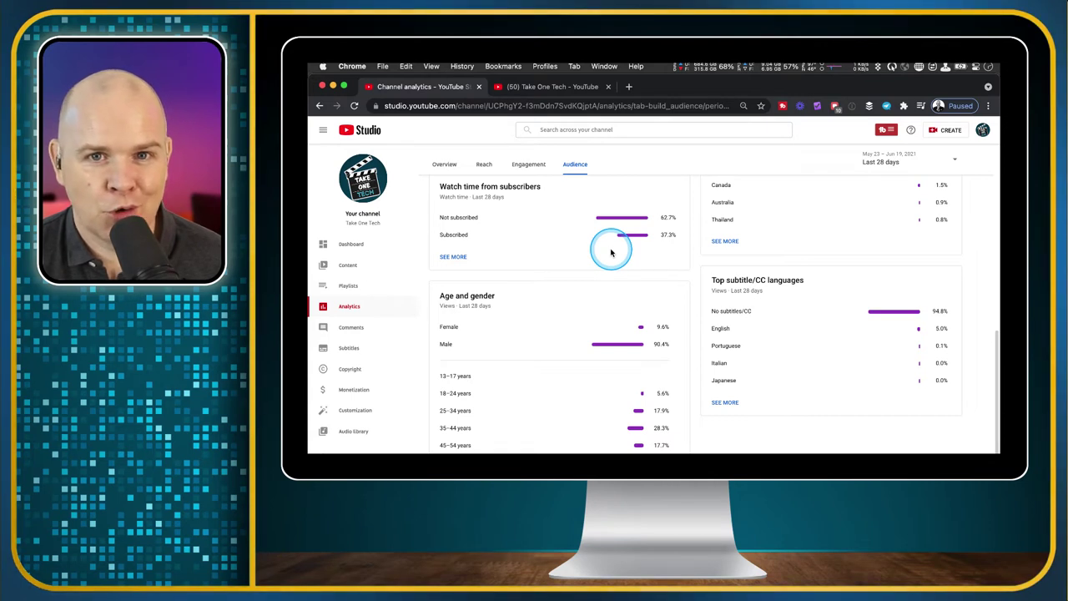
scroll(610, 253, up, 1)
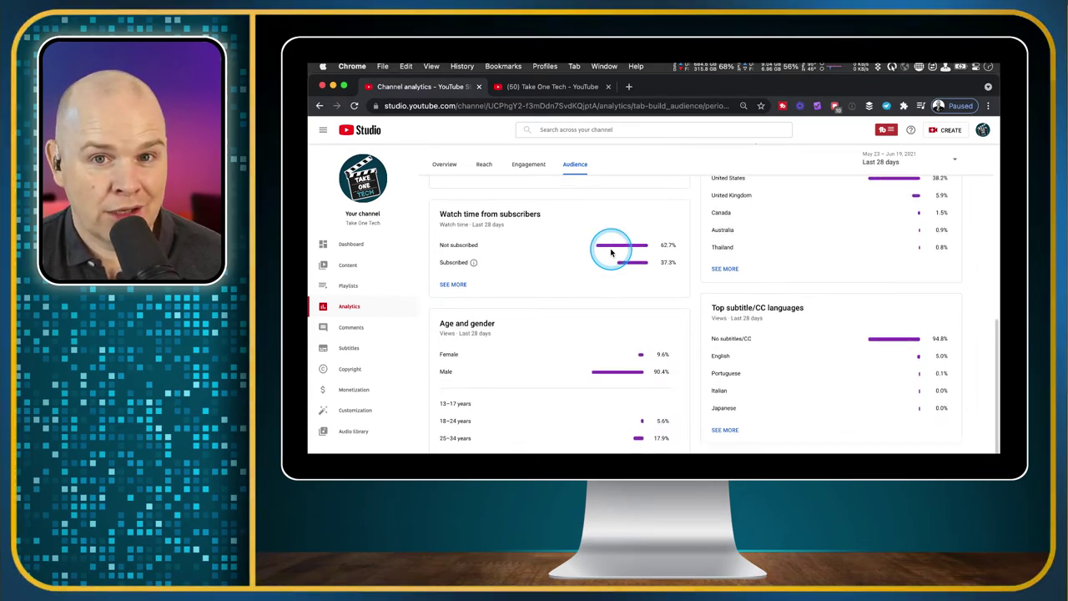
scroll(611, 253, up, 1)
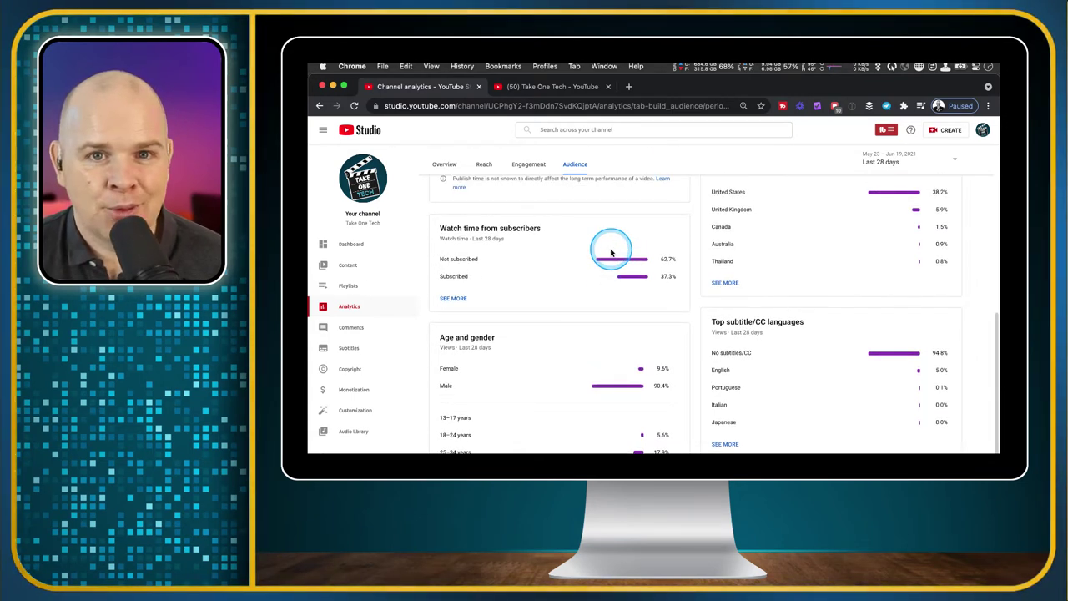
scroll(611, 253, down, 3)
scroll(601, 200, up, 1)
scroll(615, 310, up, 10)
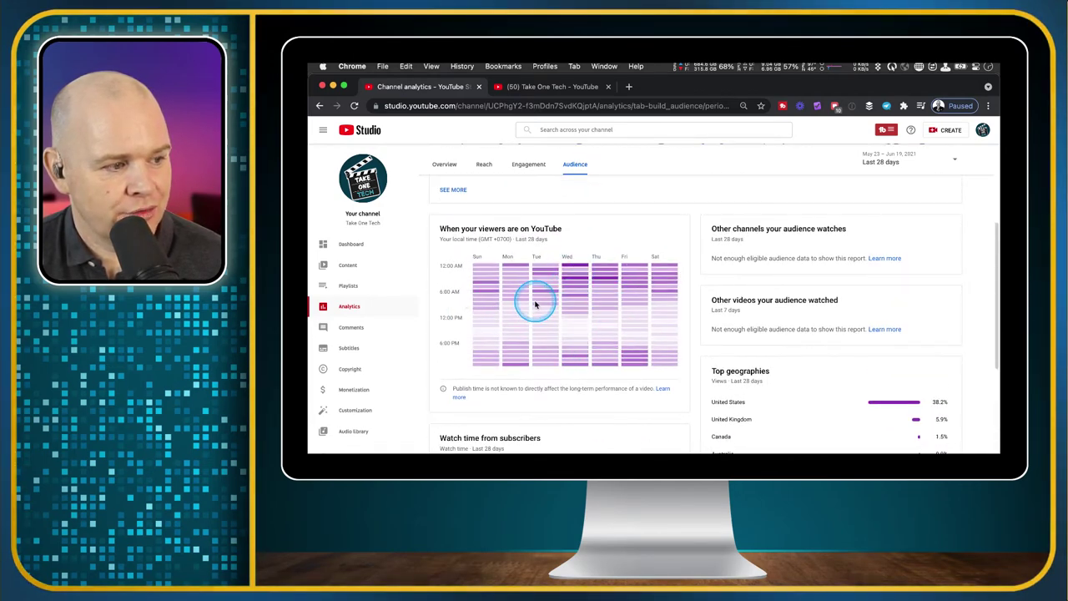
scroll(615, 342, down, 6)
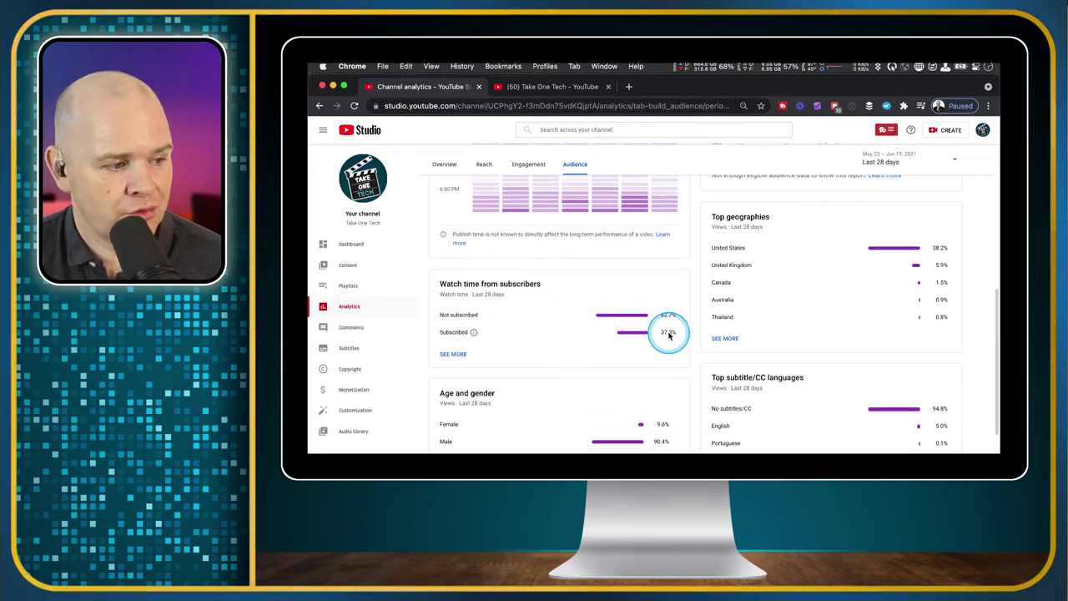
scroll(669, 335, down, 5)
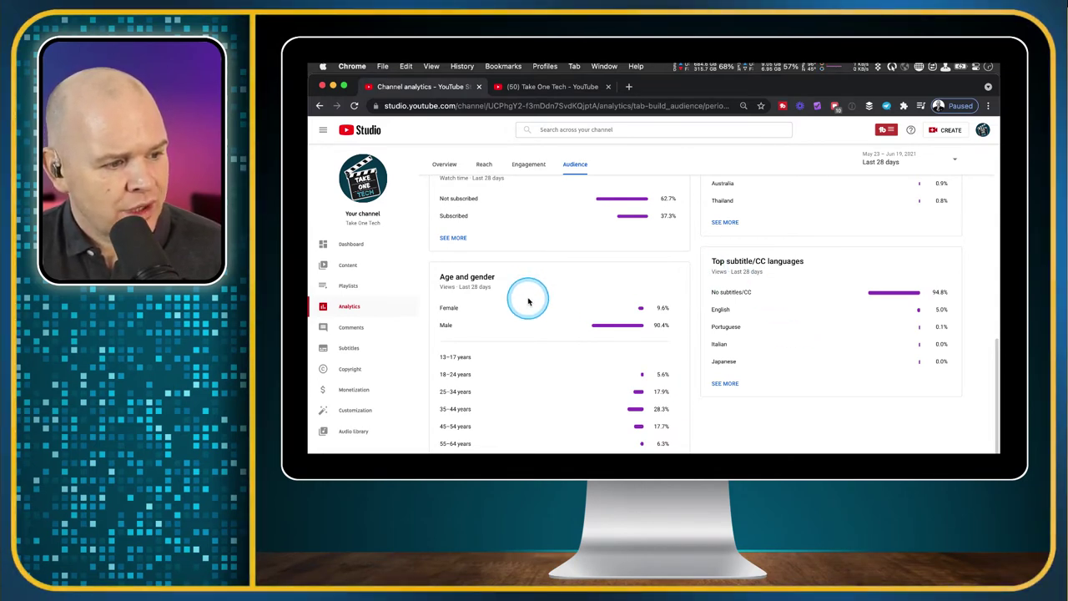
scroll(504, 300, down, 1)
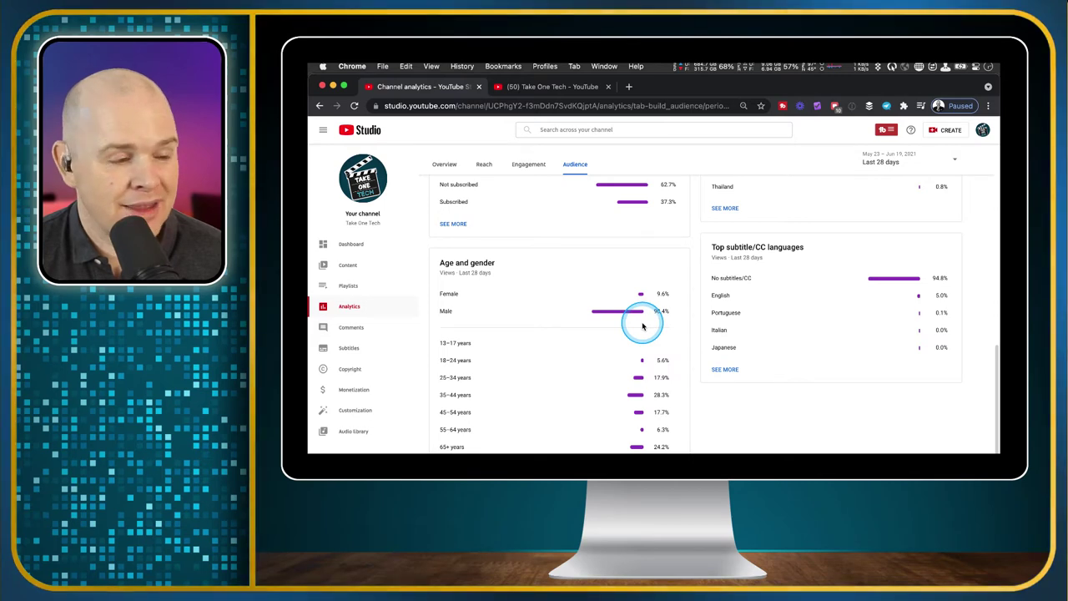
Step: Check the available date range options for the Audience analytics, keeping the current period
scroll(642, 327, up, 1)
scroll(642, 327, up, 5)
scroll(641, 327, up, 3)
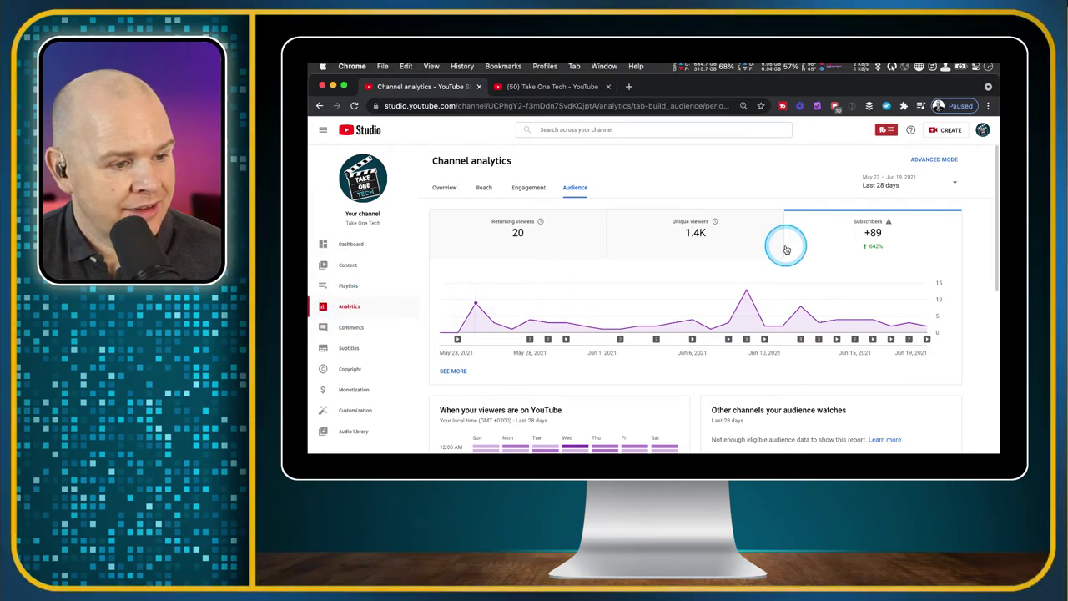
click(953, 183)
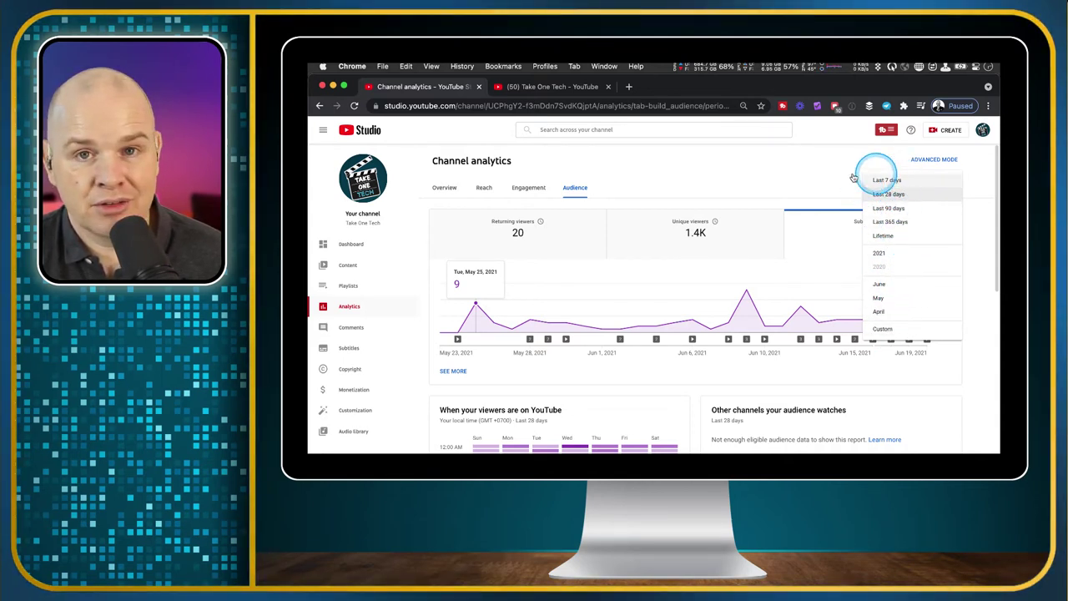
click(762, 170)
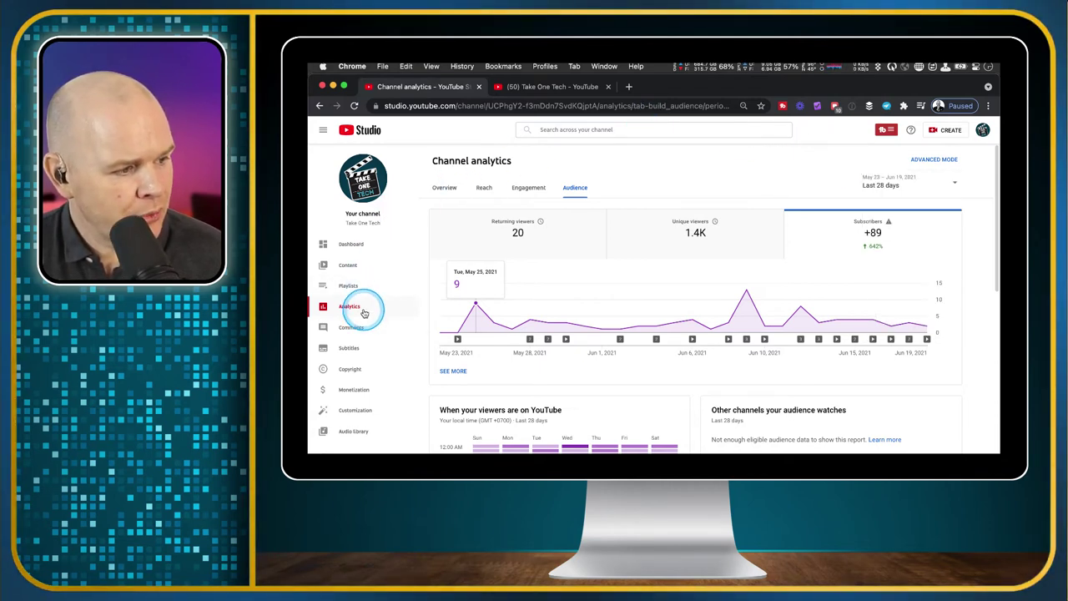
Step: Open the channel comments and remove the "I haven't responded" filter to list all published comments
click(349, 331)
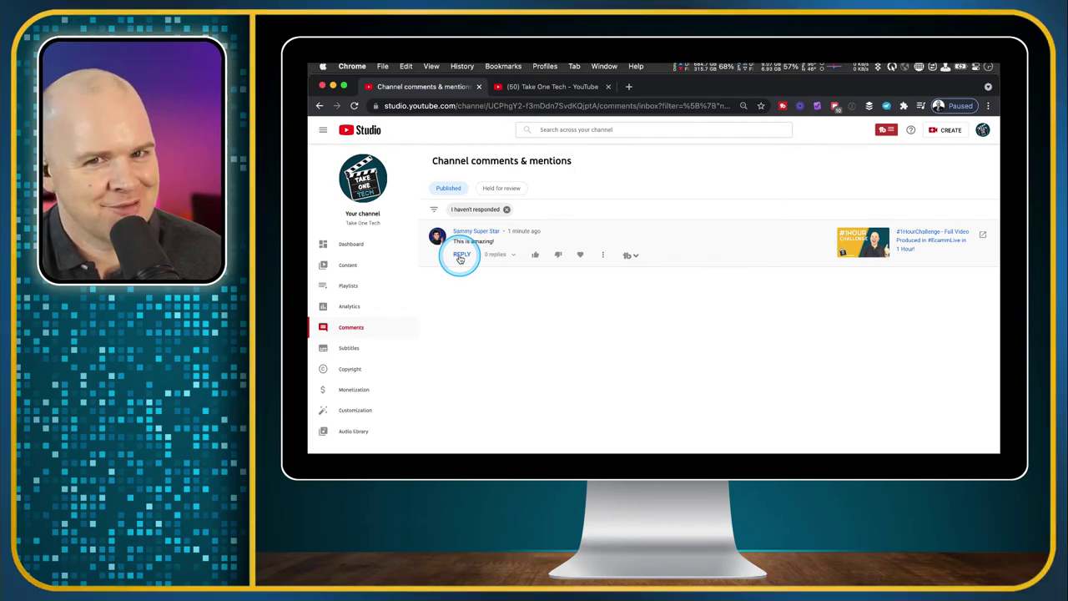
click(506, 210)
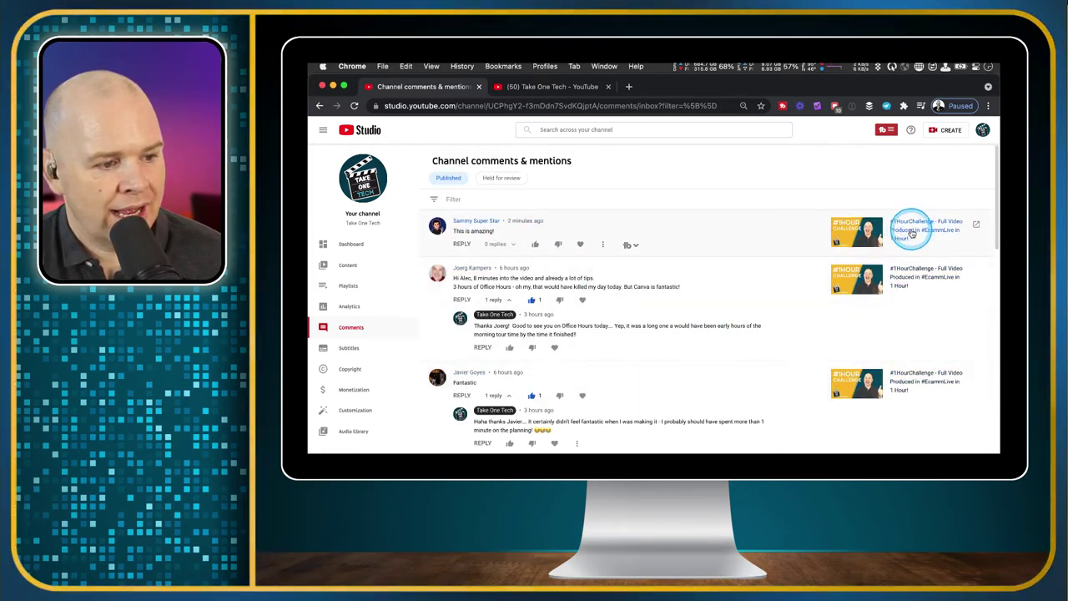
Step: Browse the published comments and their replies, and check TubeBuddy's canned response options for the Pro Mouse video comment
scroll(590, 250, down, 5)
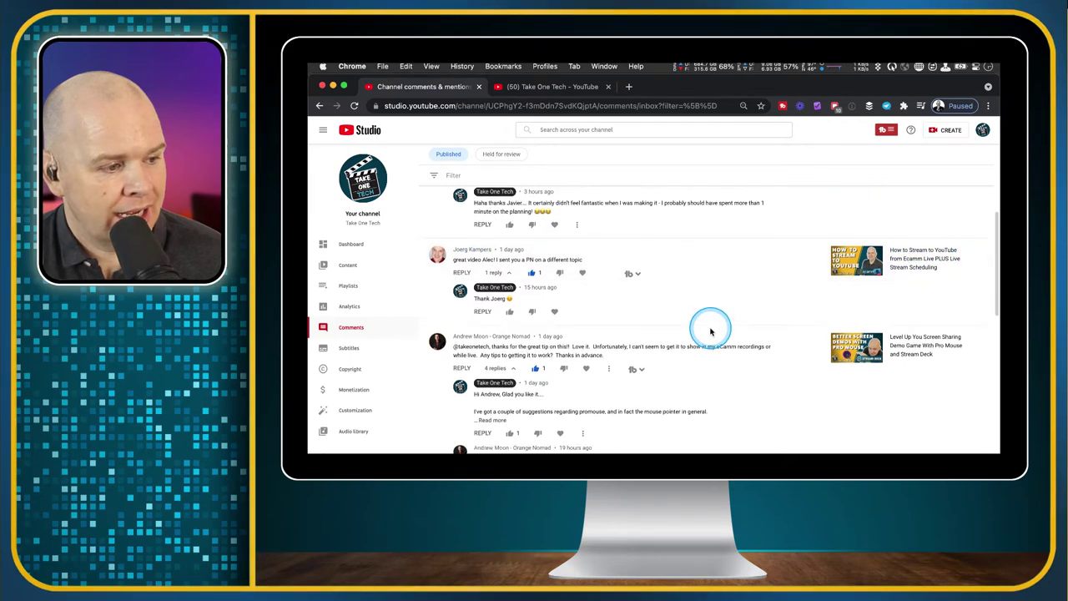
scroll(708, 329, down, 1)
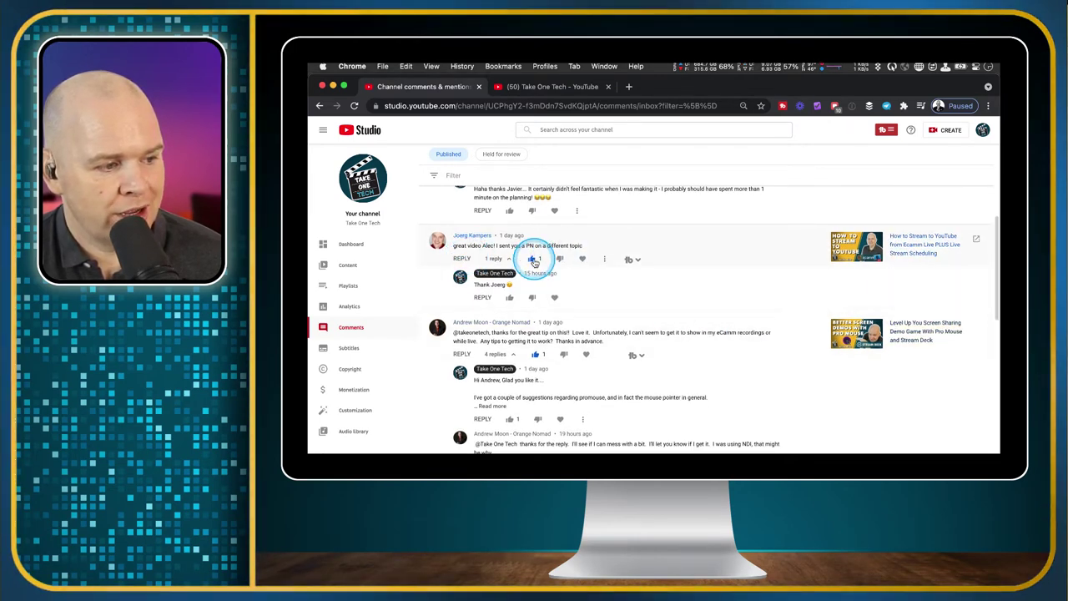
scroll(561, 301, down, 1)
scroll(564, 309, down, 3)
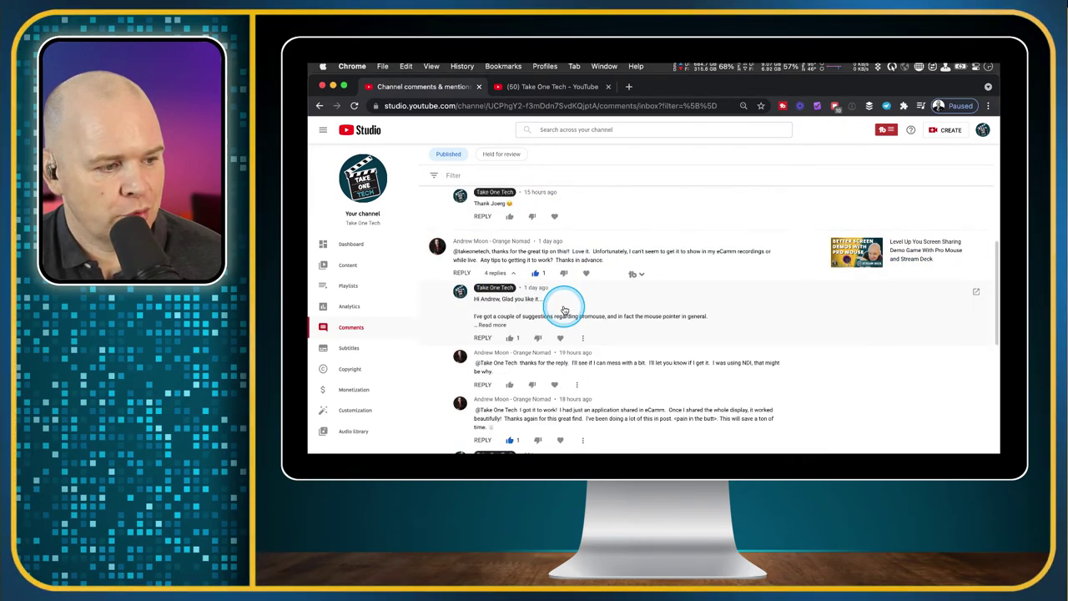
click(642, 277)
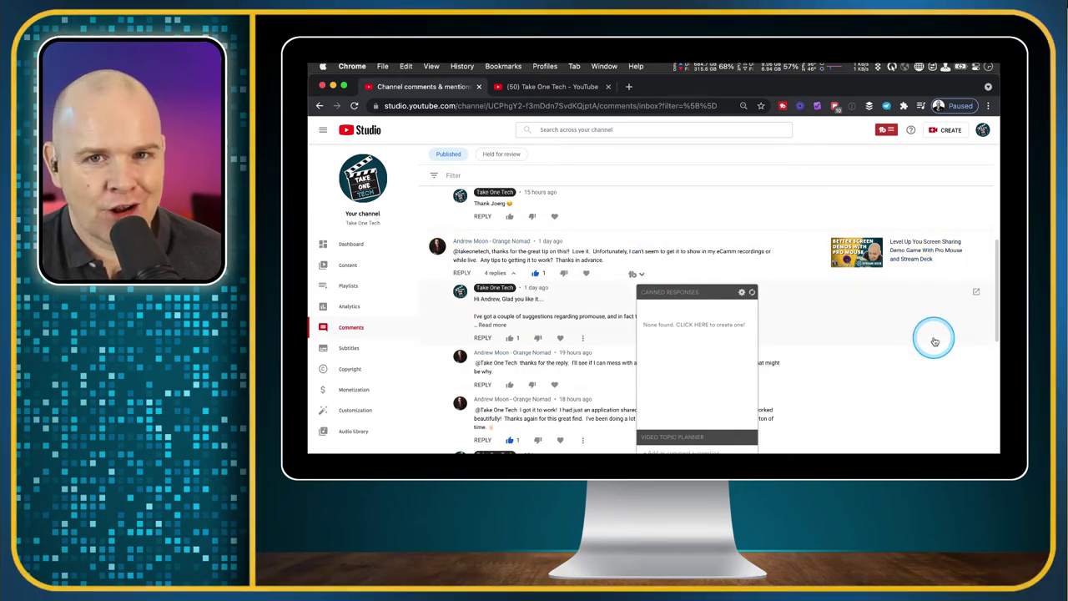
click(930, 339)
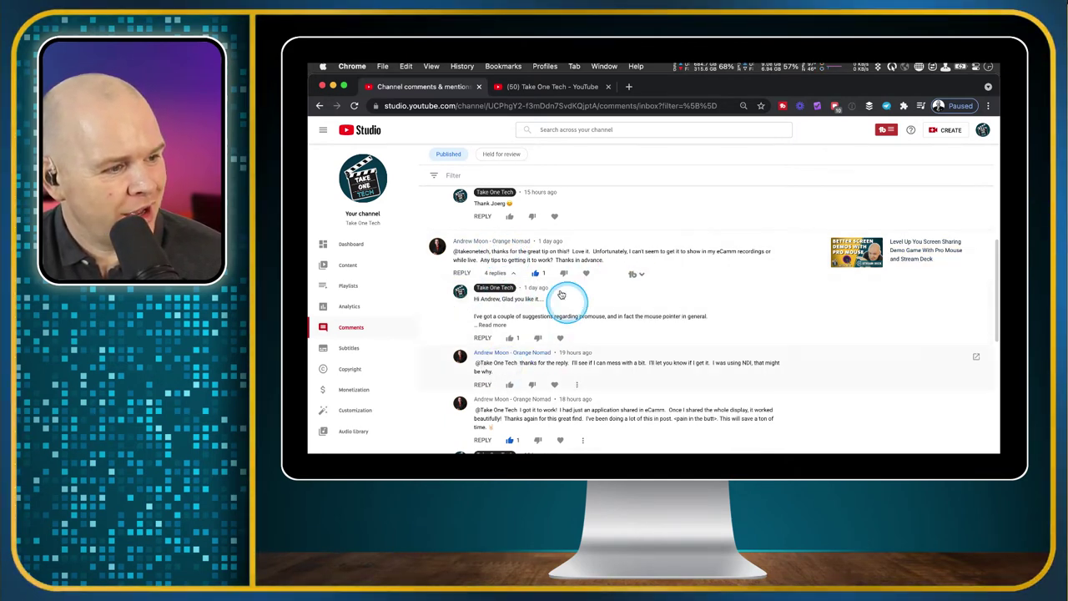
Step: Check the comments held for review and return to browsing the published ones
scroll(546, 284, up, 5)
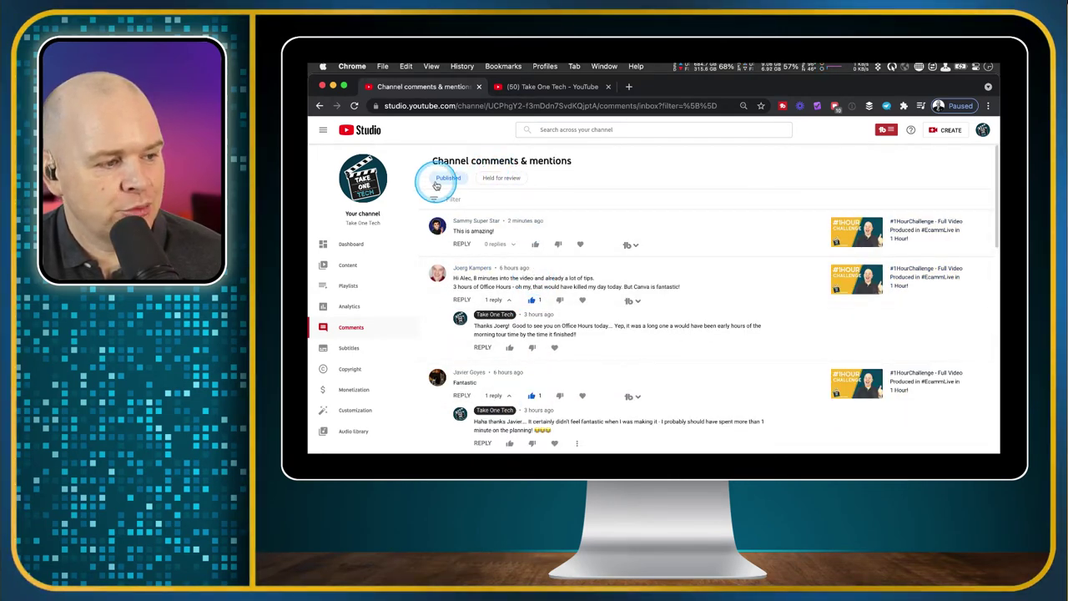
click(505, 179)
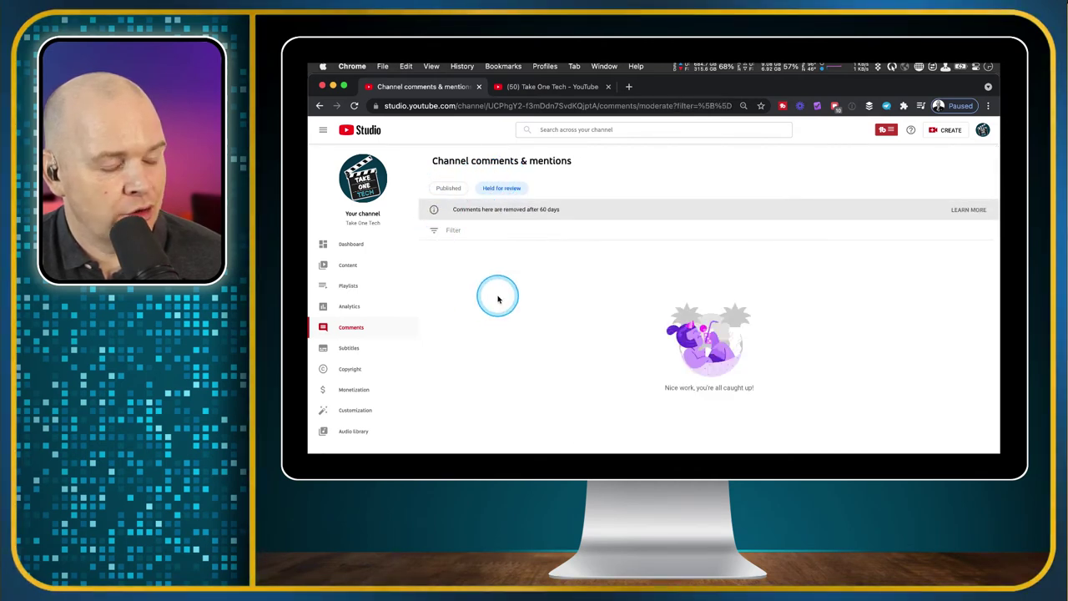
click(452, 190)
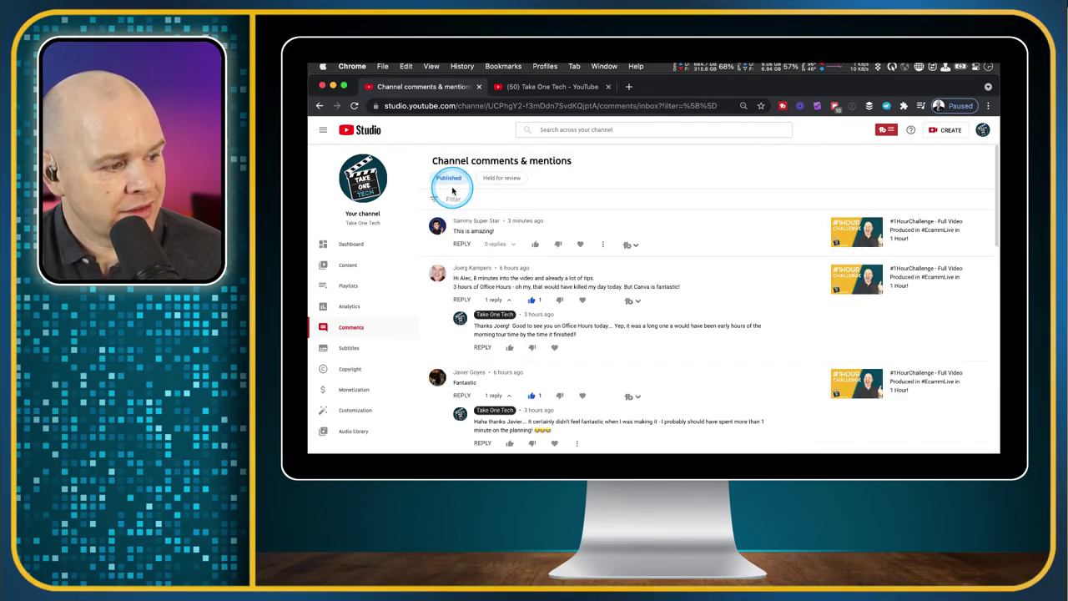
scroll(572, 362, down, 5)
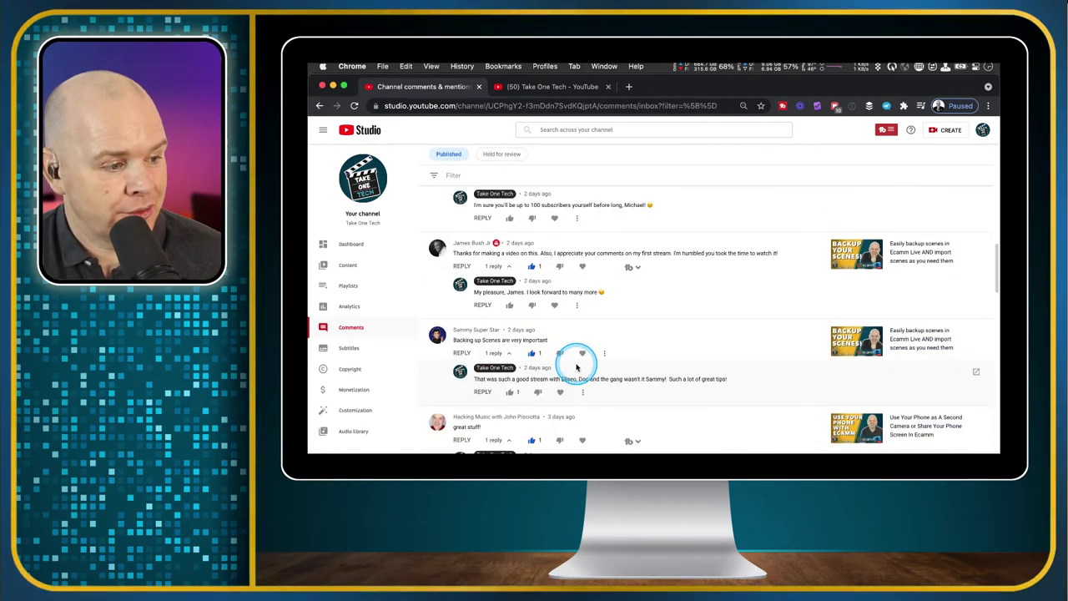
scroll(576, 367, up, 8)
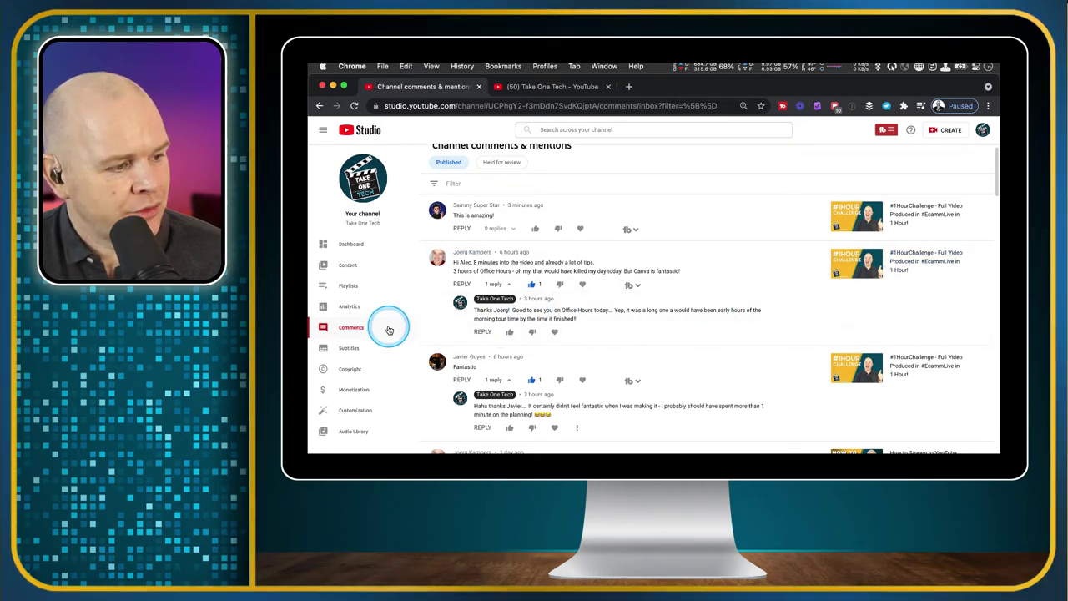
Step: Open the channel subtitles and look over the list of all videos
click(348, 349)
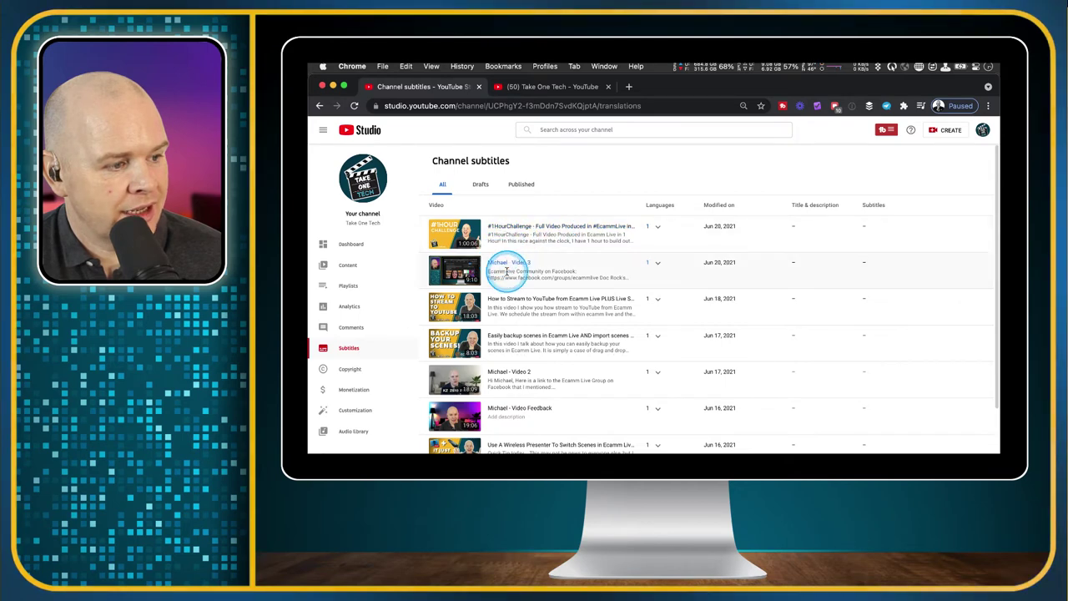
scroll(595, 292, down, 1)
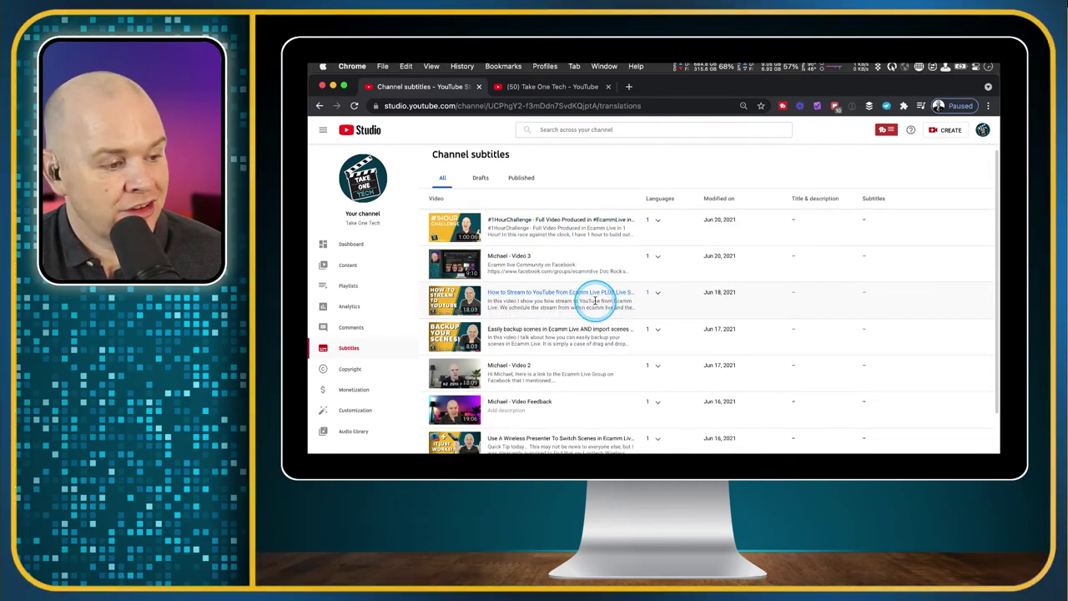
scroll(595, 300, up, 1)
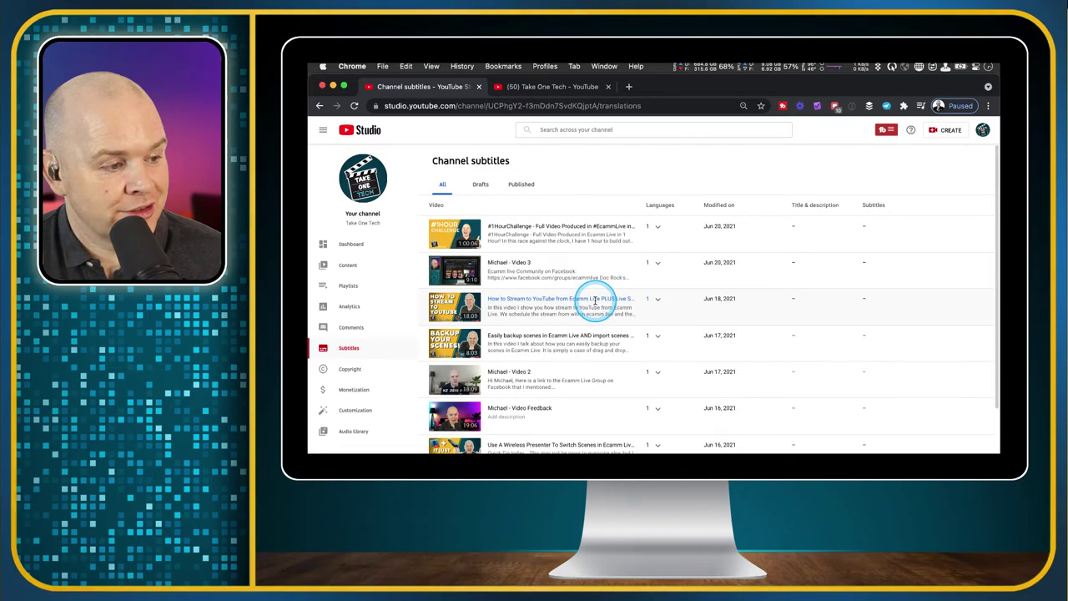
Step: View the channel's copyright removal requests and its monetization requirements
click(345, 371)
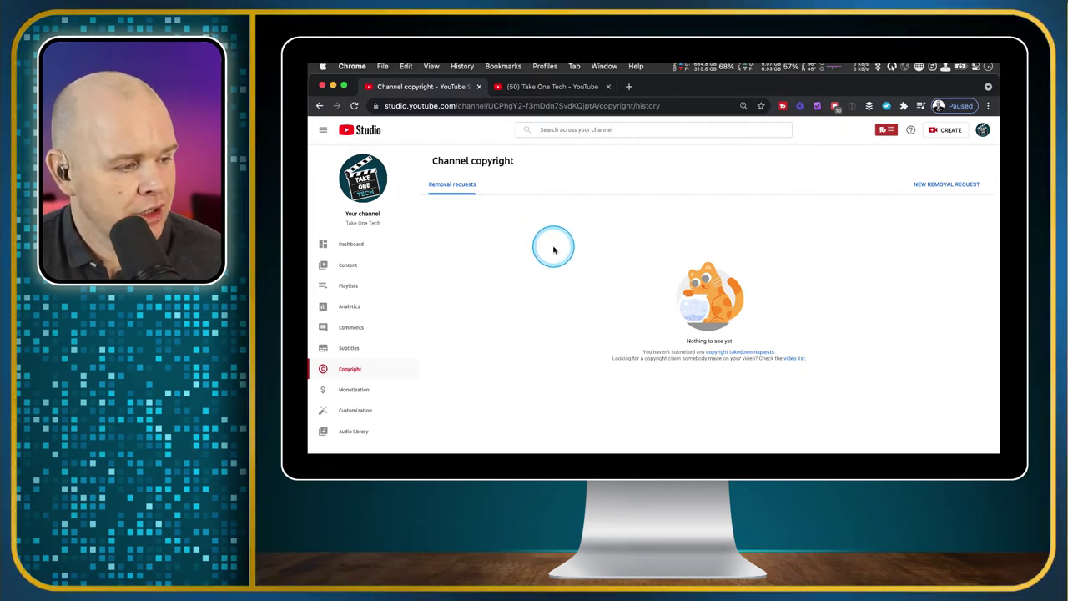
click(347, 391)
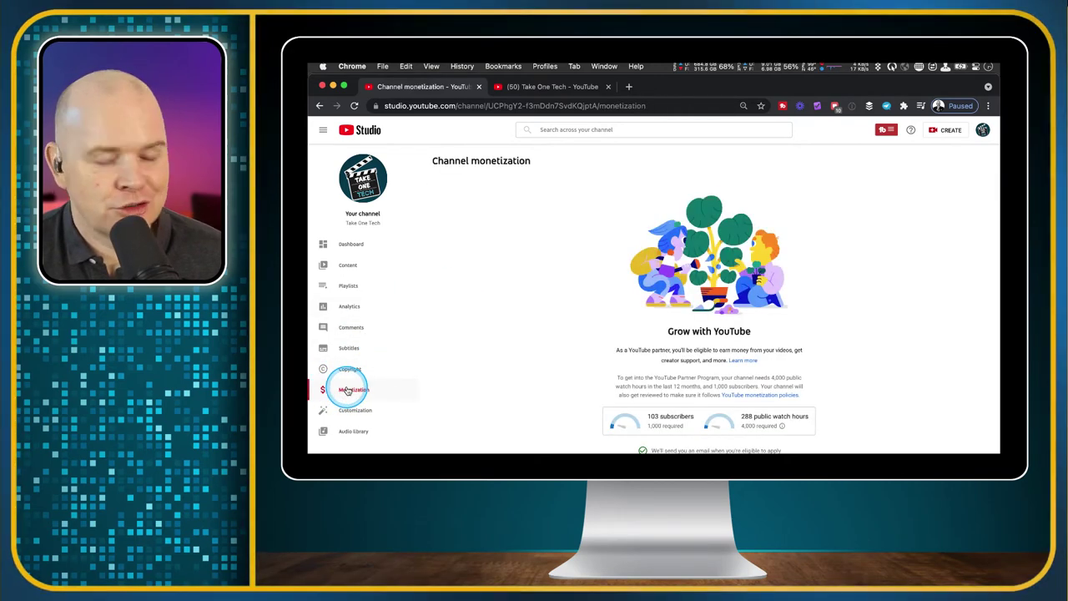
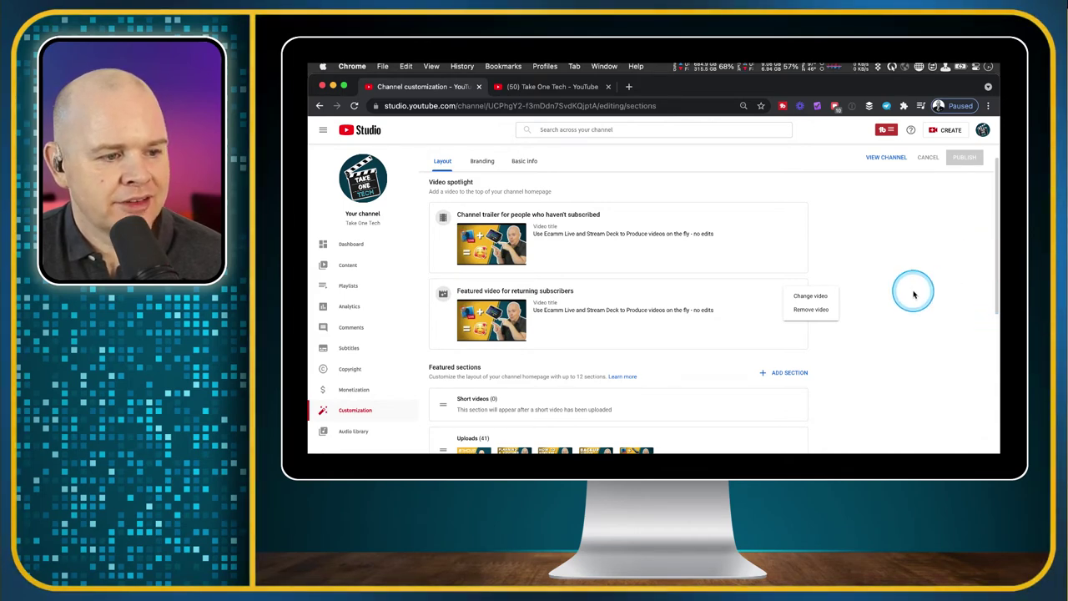
Step: Review the video spotlight and featured sections in the channel customization layout
scroll(910, 271, down, 10)
scroll(911, 276, up, 10)
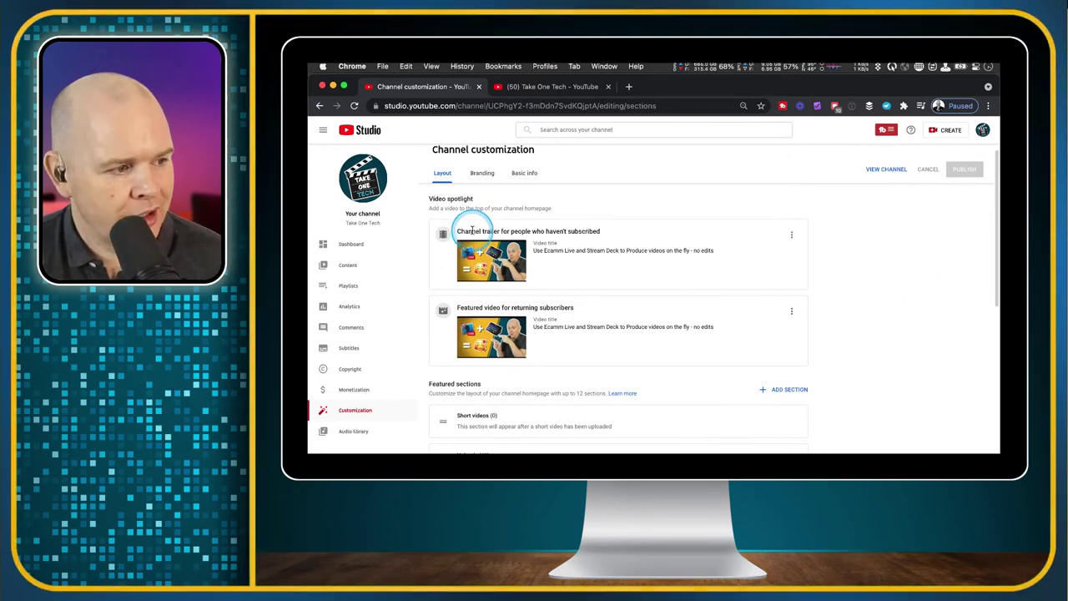
Step: Open the details of the "Easily backup scenes in Ecamm Live" video from the channel content and review its description, thumbnail and audience settings
click(347, 267)
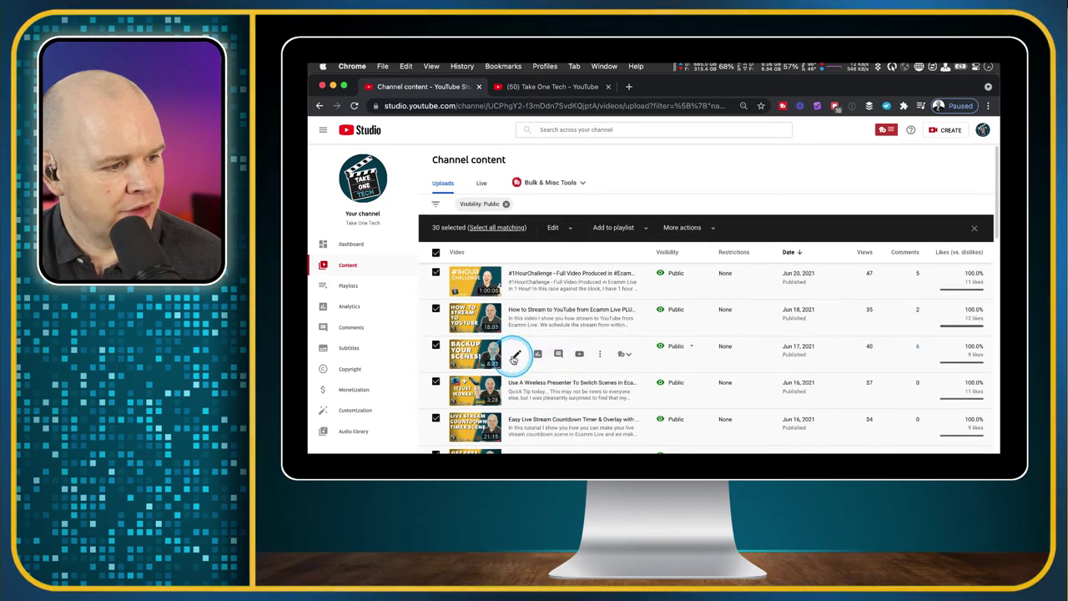
click(517, 357)
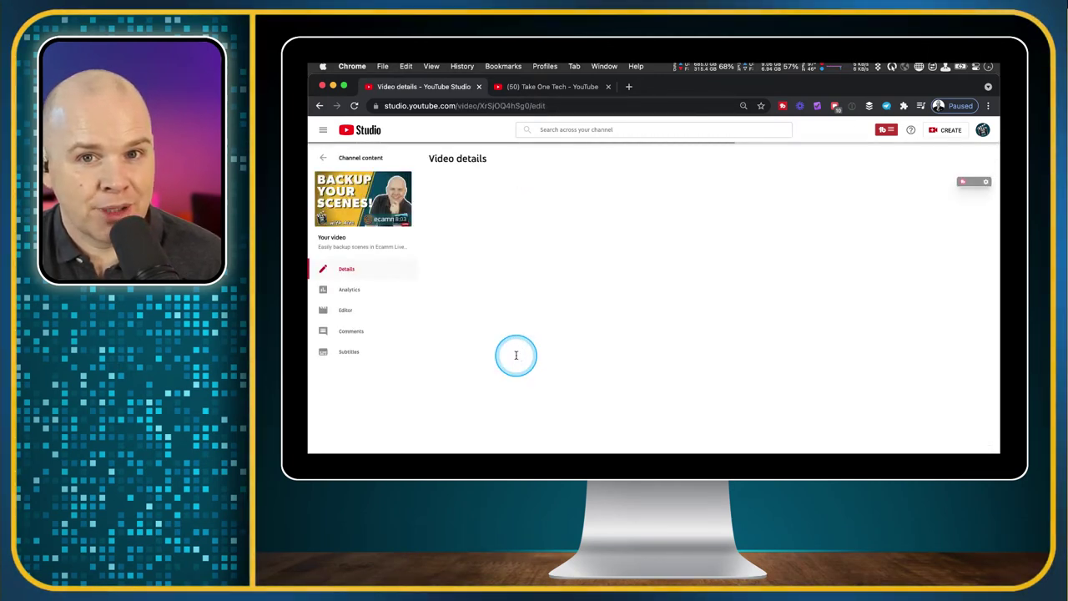
scroll(618, 380, down, 5)
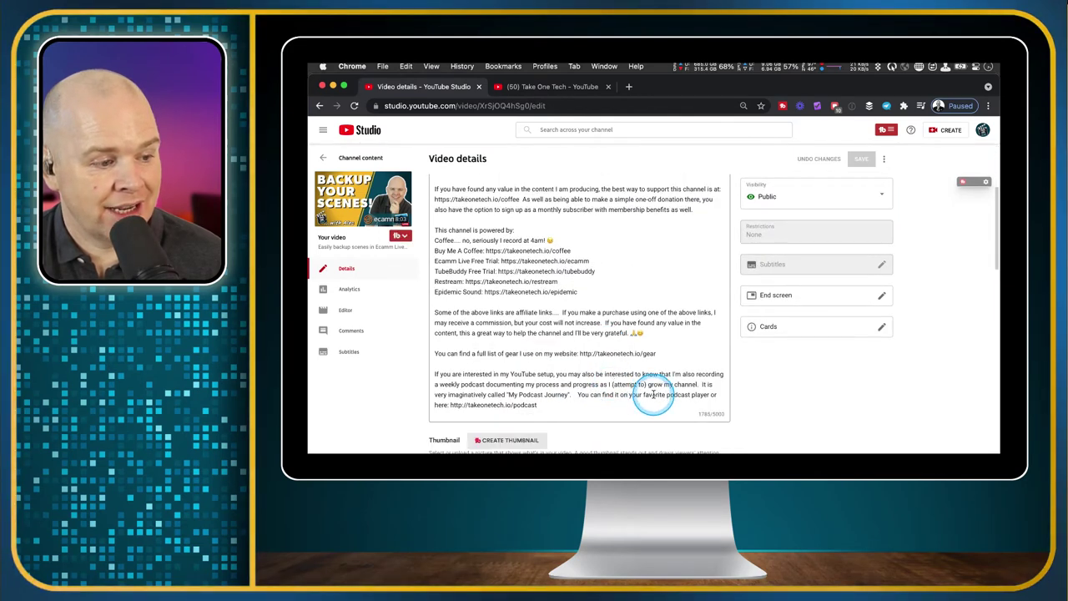
scroll(653, 394, down, 6)
scroll(710, 405, up, 3)
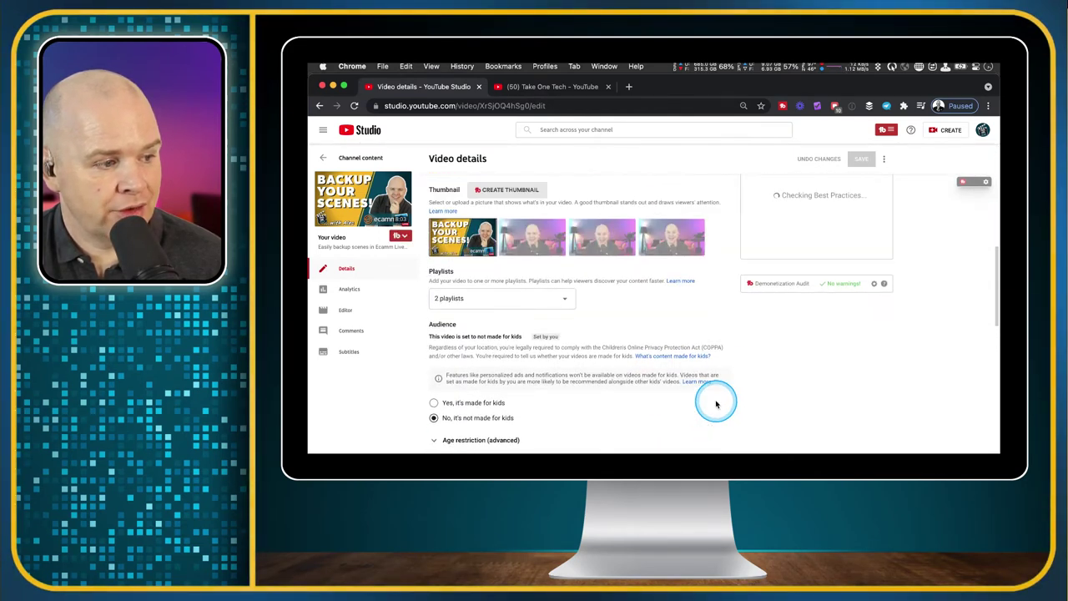
scroll(716, 404, up, 2)
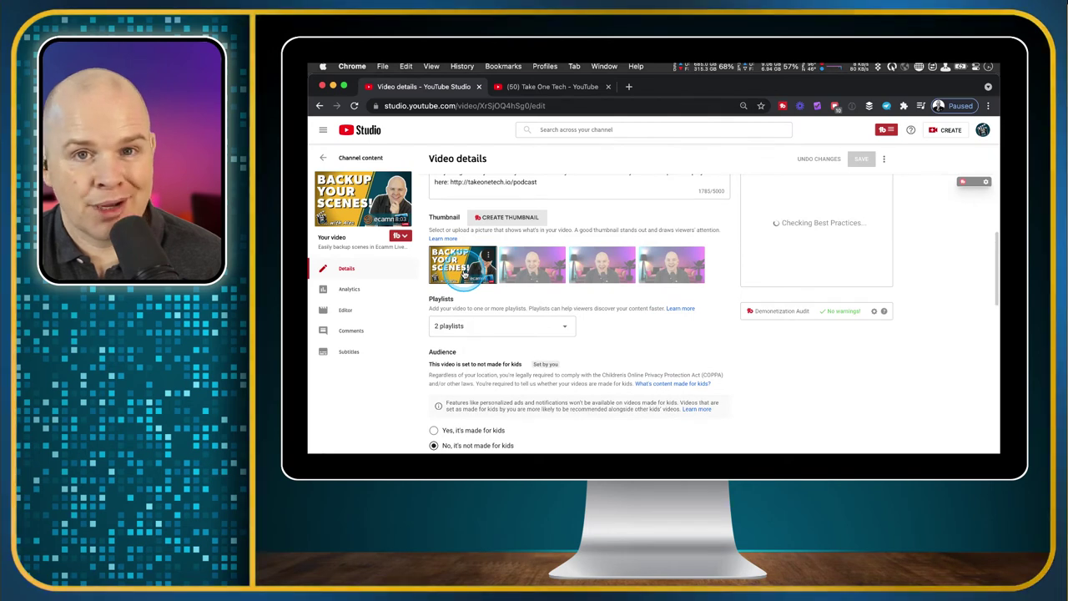
Step: Check which playlists the video is assigned to, leave them as they are, and return to the channel content
click(566, 328)
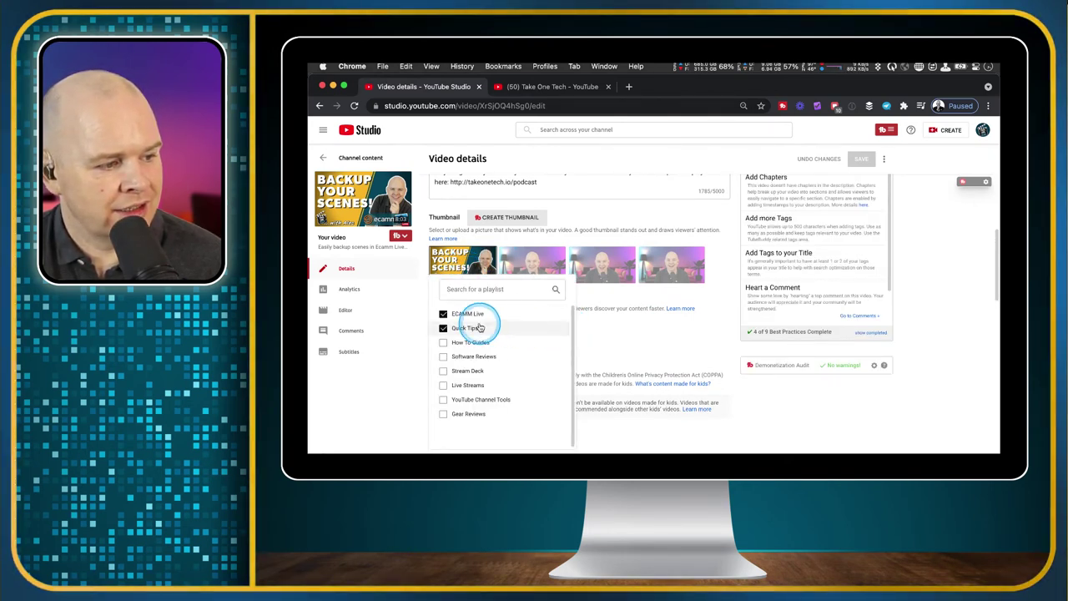
click(436, 313)
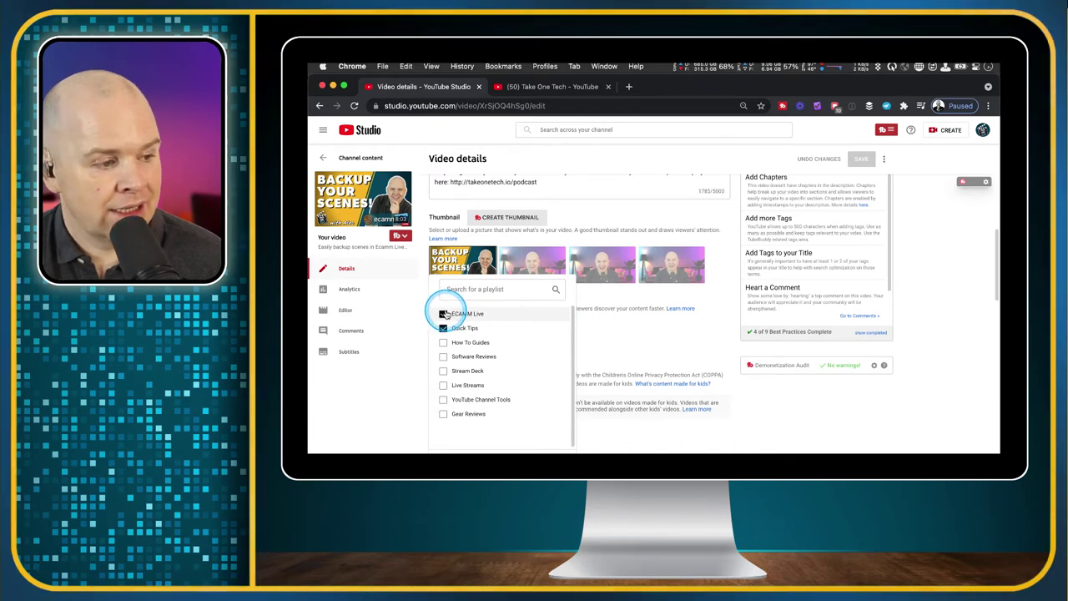
click(444, 328)
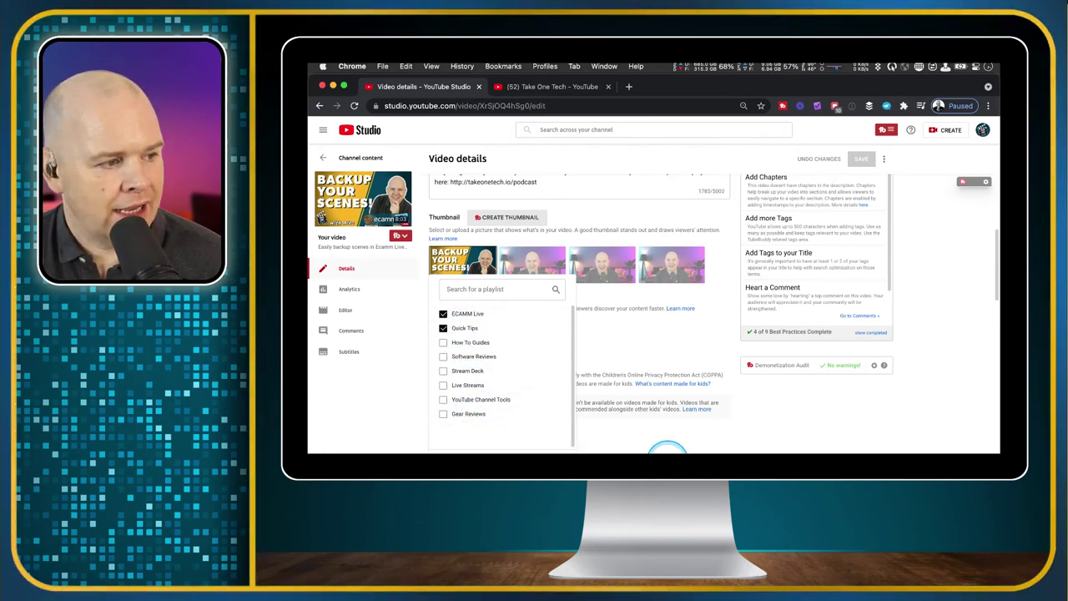
click(672, 448)
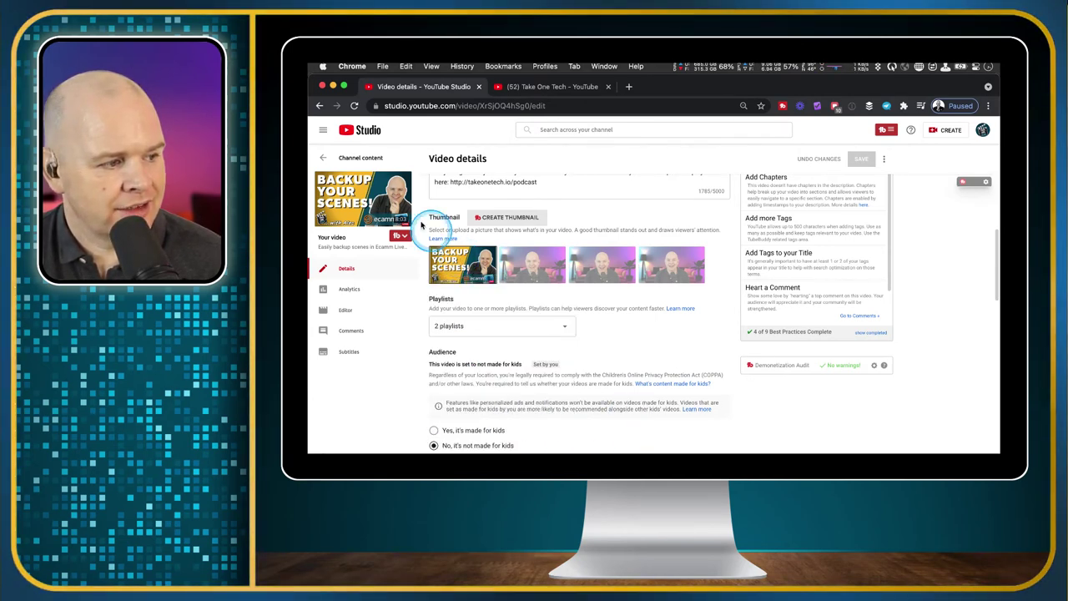
click(325, 160)
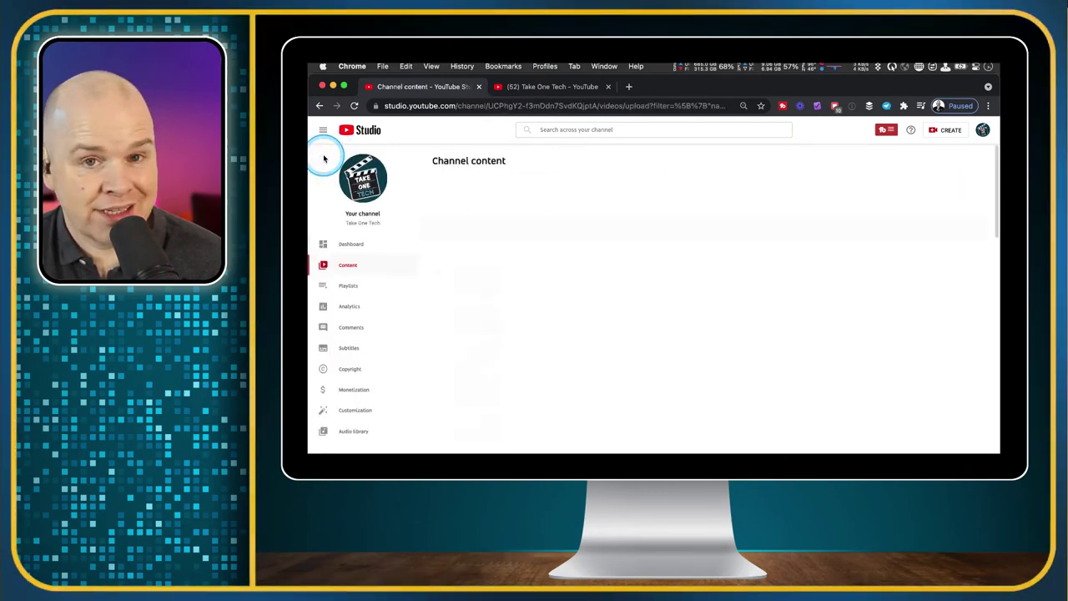
Step: View the channel playlists and compare them with the playlist sections on the public Take One Tech home page
click(344, 289)
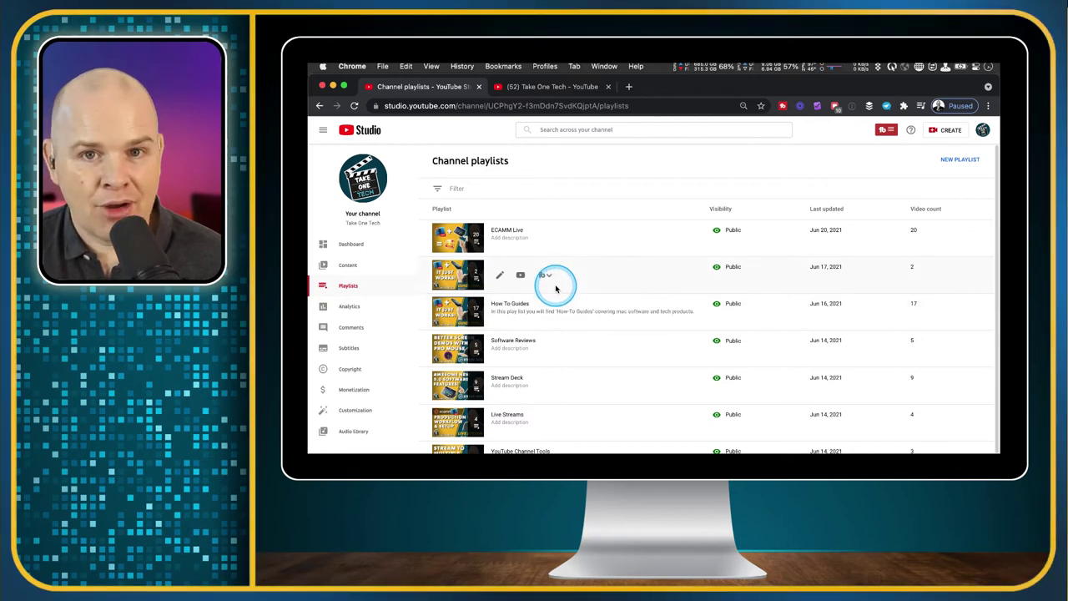
click(570, 92)
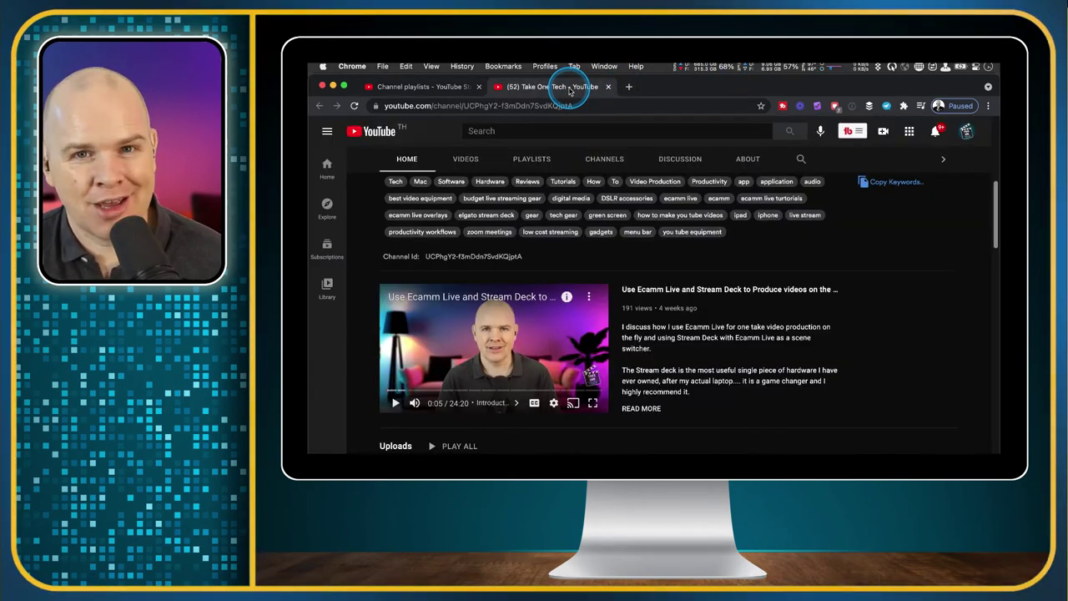
scroll(799, 324, down, 1)
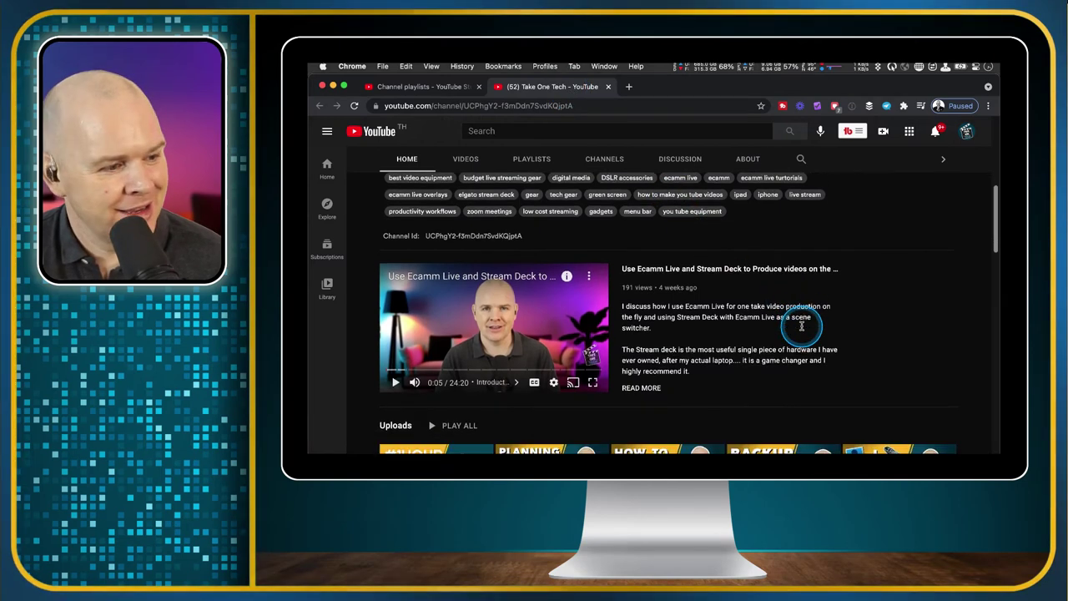
scroll(801, 325, down, 5)
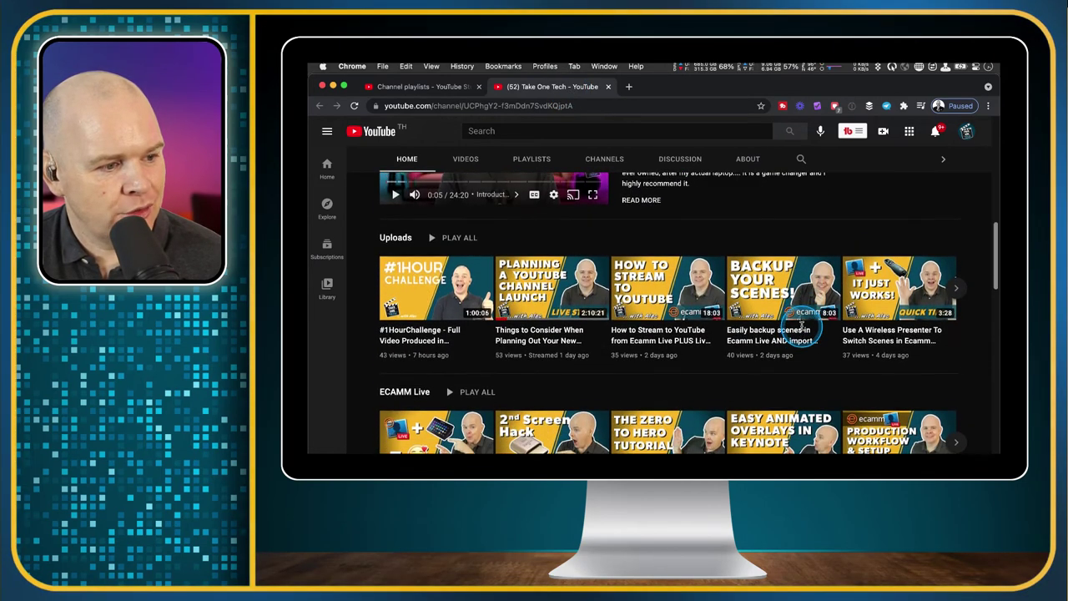
scroll(803, 330, down, 4)
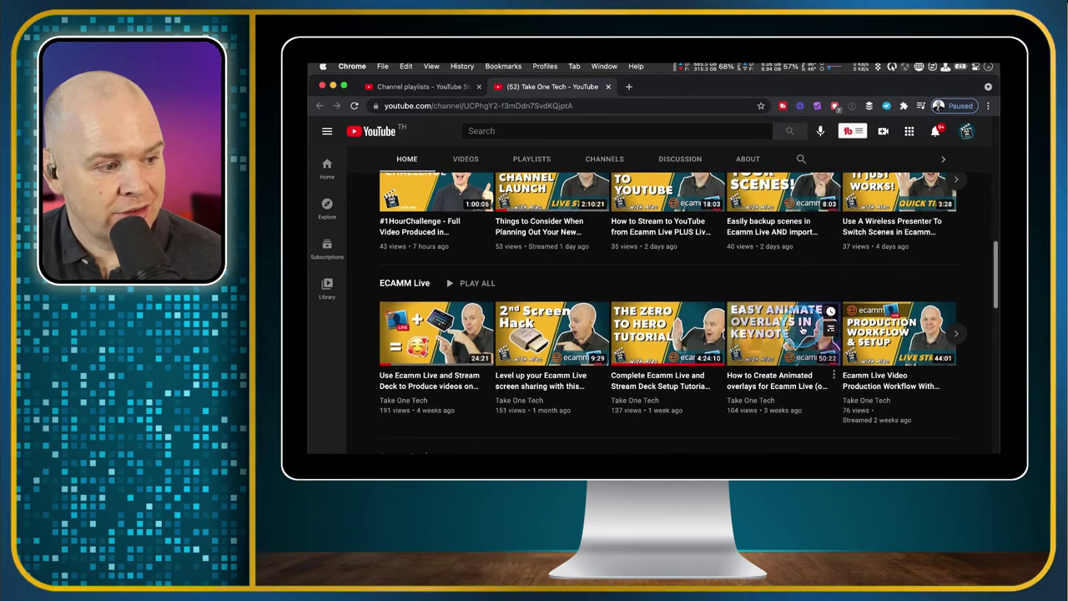
scroll(801, 328, down, 5)
scroll(801, 330, down, 14)
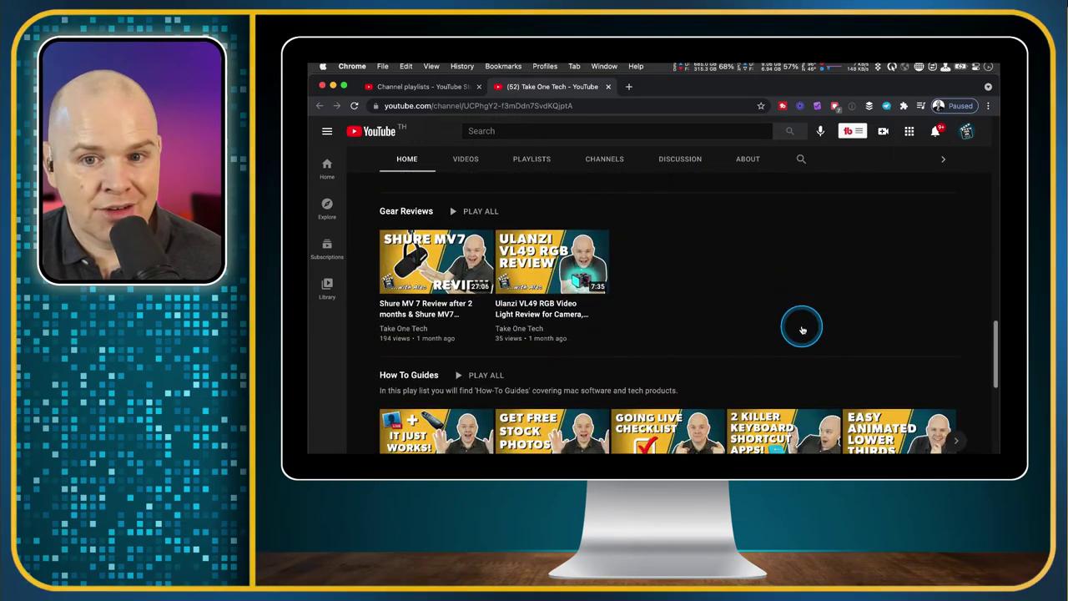
scroll(801, 329, down, 3)
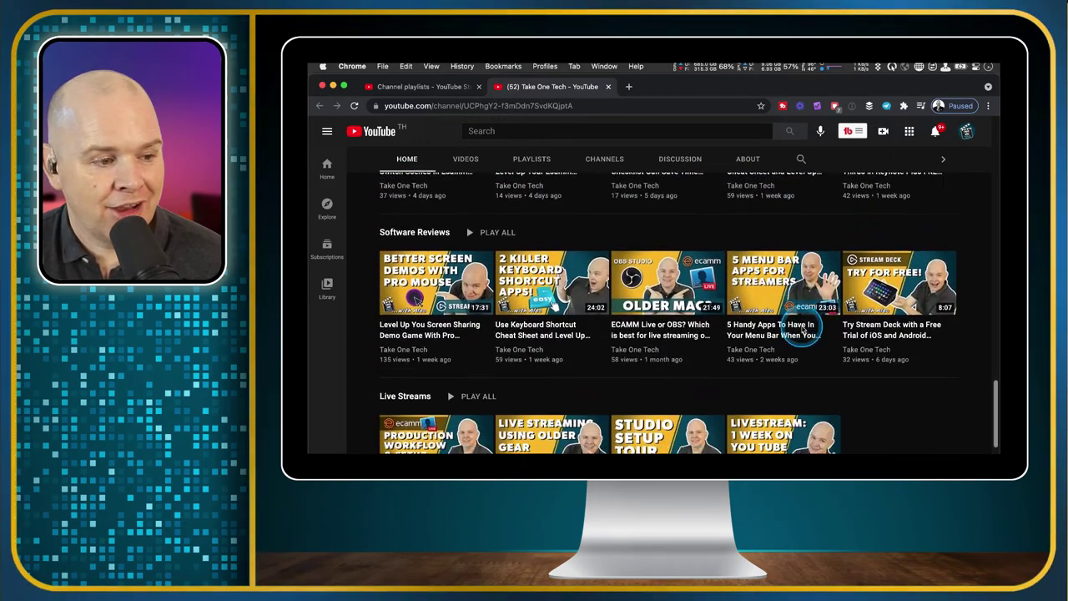
scroll(801, 329, down, 3)
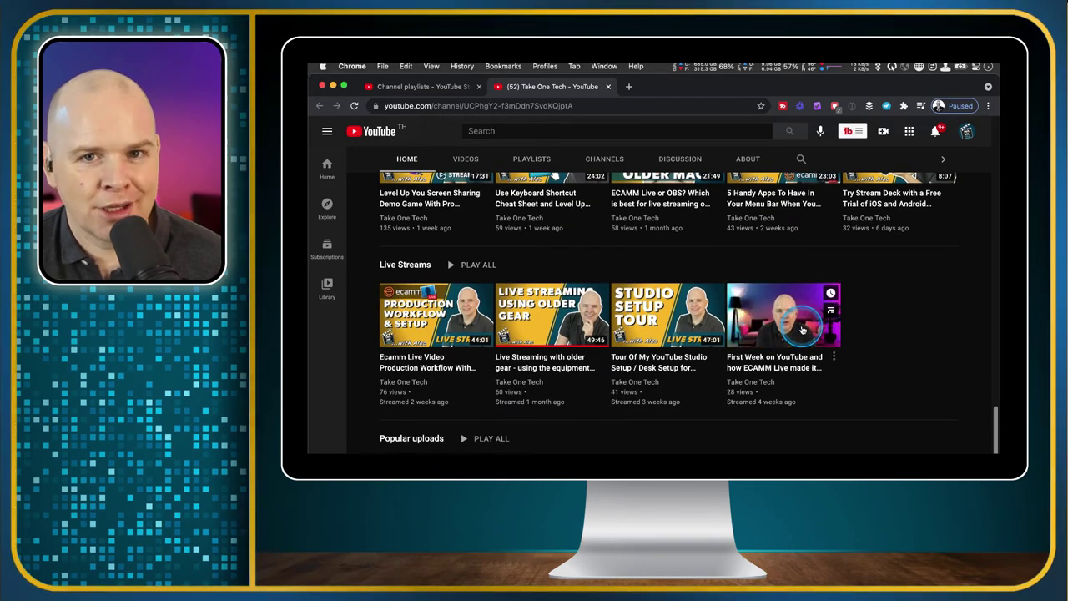
Step: Look through the remaining sections of the public home page, and review the featured sections in the channel customization layout
scroll(801, 328, down, 3)
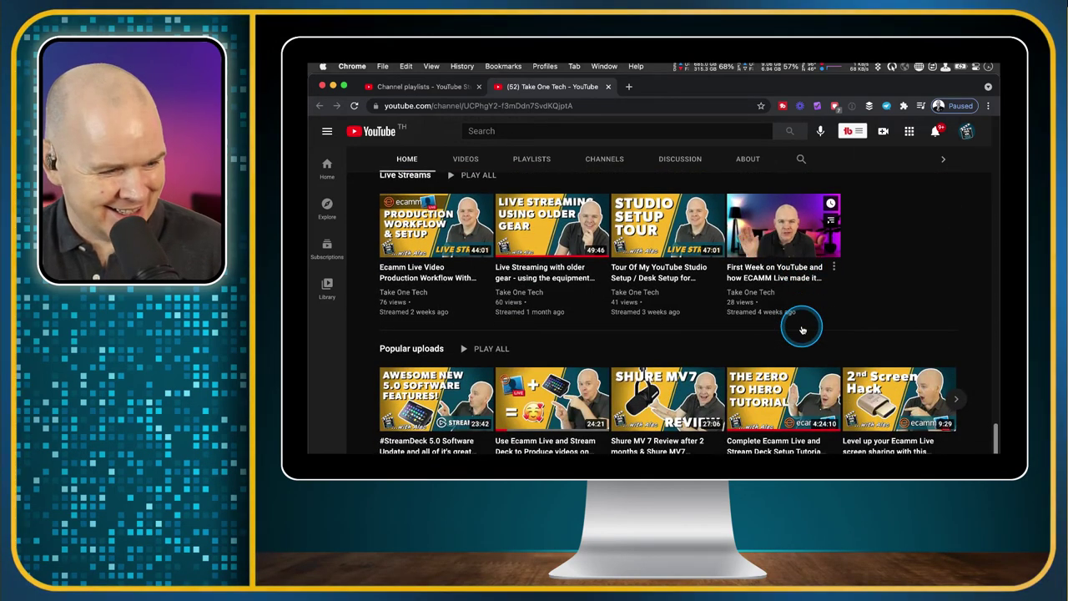
scroll(698, 277, down, 10)
click(418, 86)
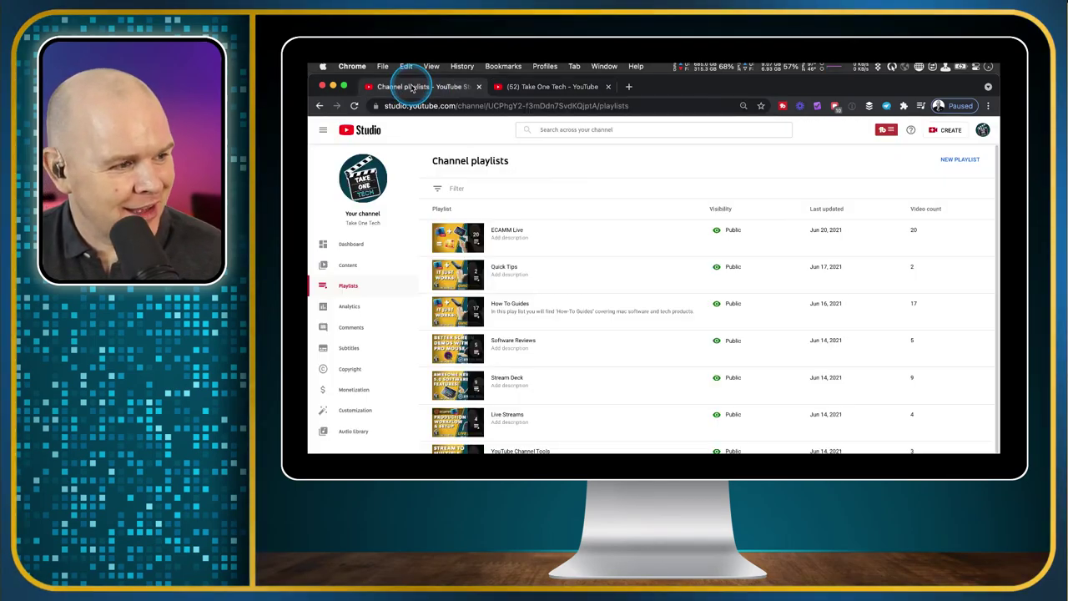
click(348, 412)
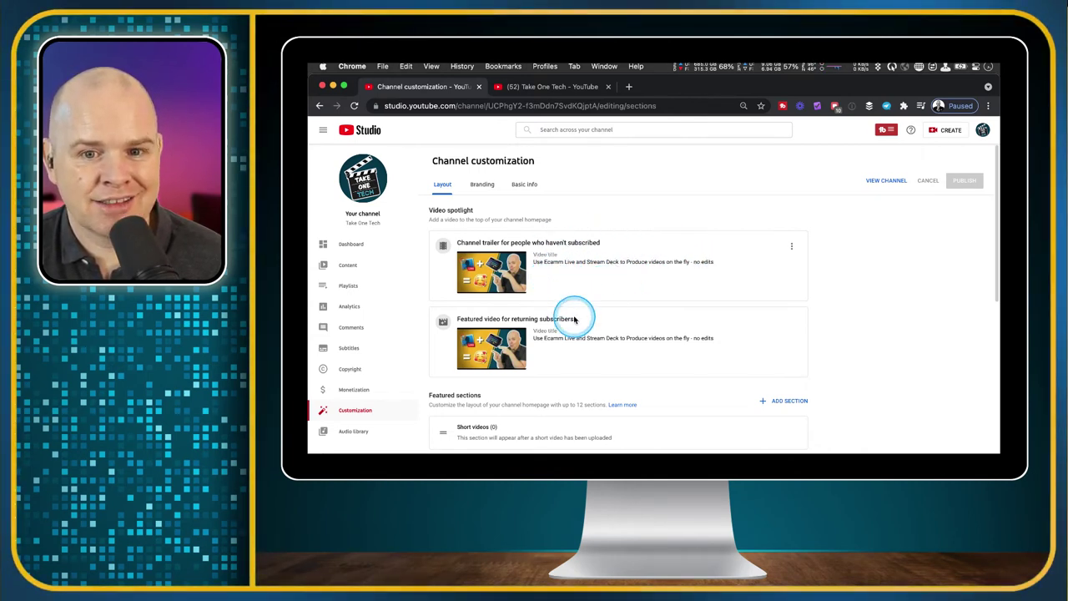
scroll(572, 321, down, 3)
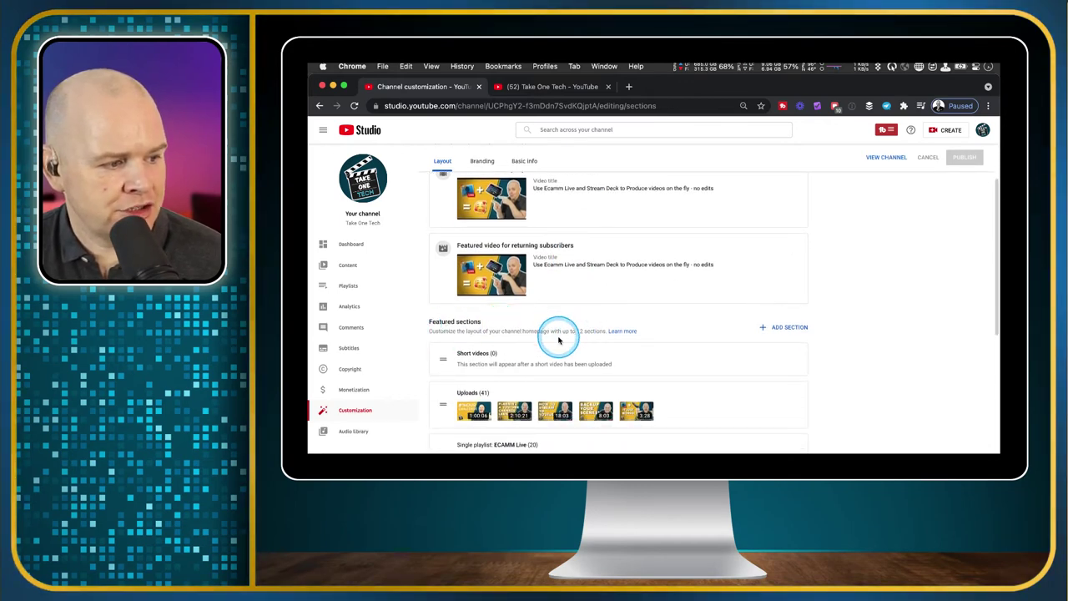
scroll(859, 358, down, 2)
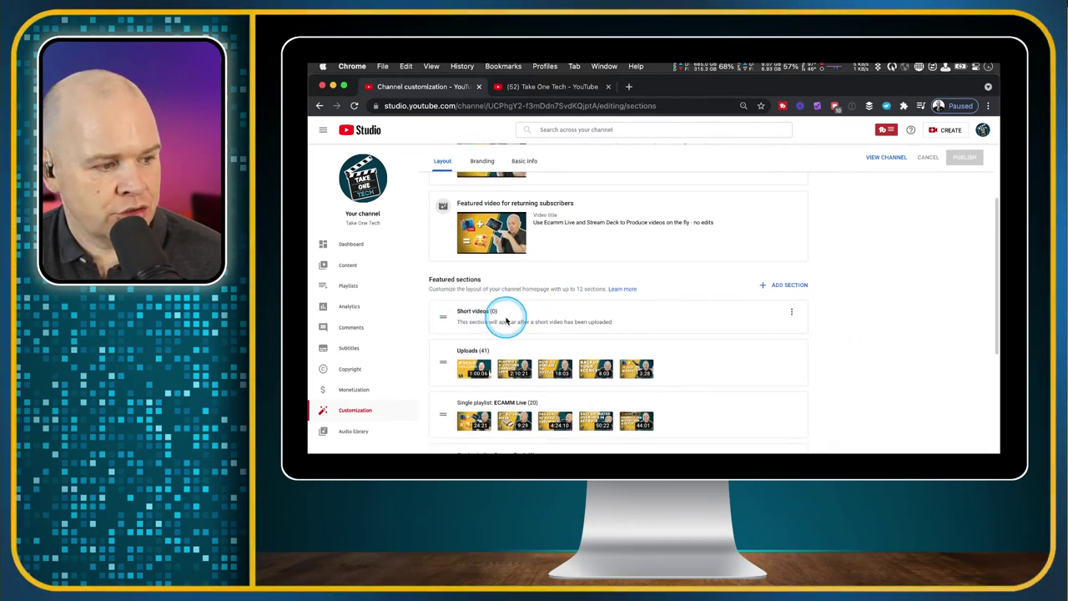
scroll(526, 322, down, 2)
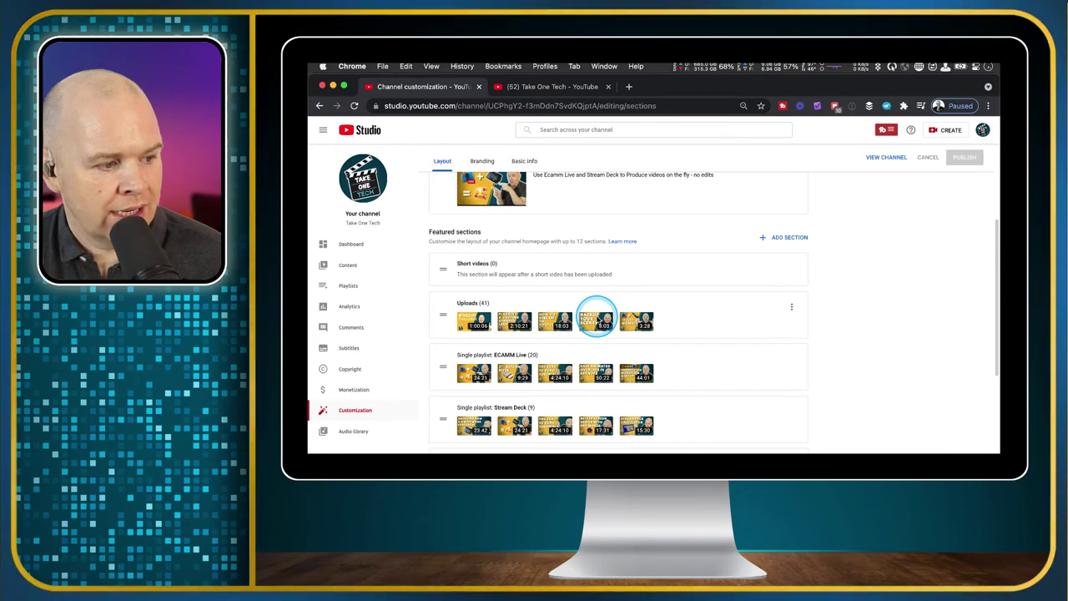
scroll(618, 316, down, 1)
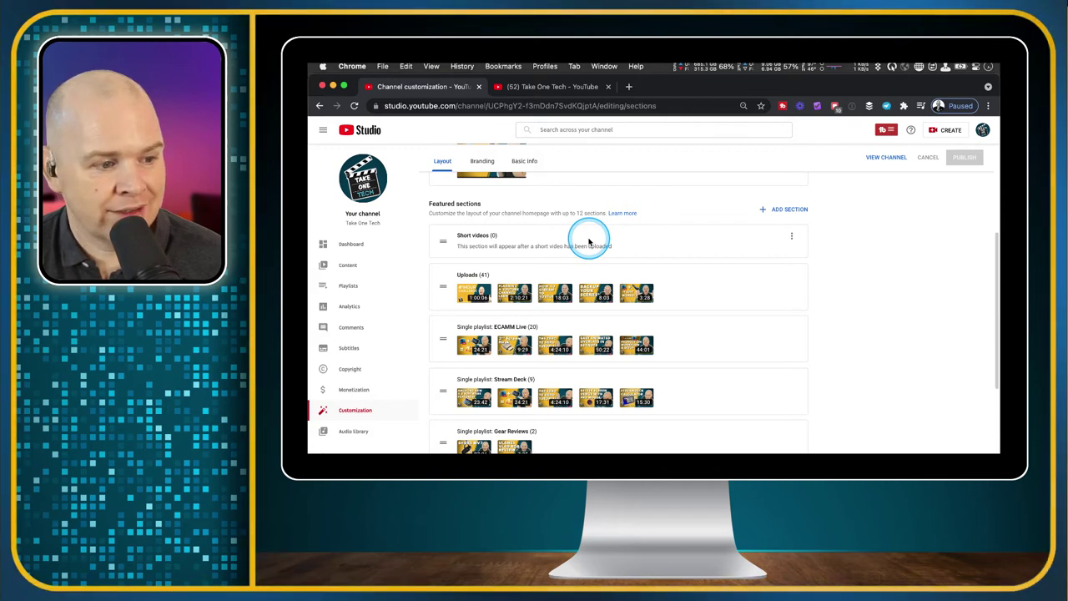
Step: Check the playlists offered for a new single-playlist section, leave without choosing one, and list the available section types again
click(776, 211)
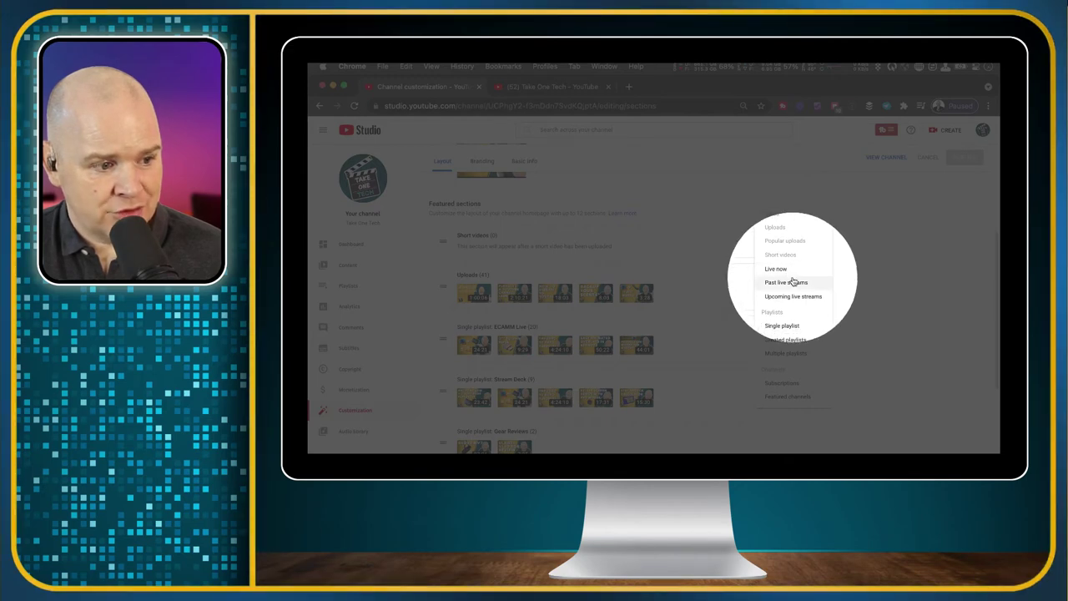
click(784, 327)
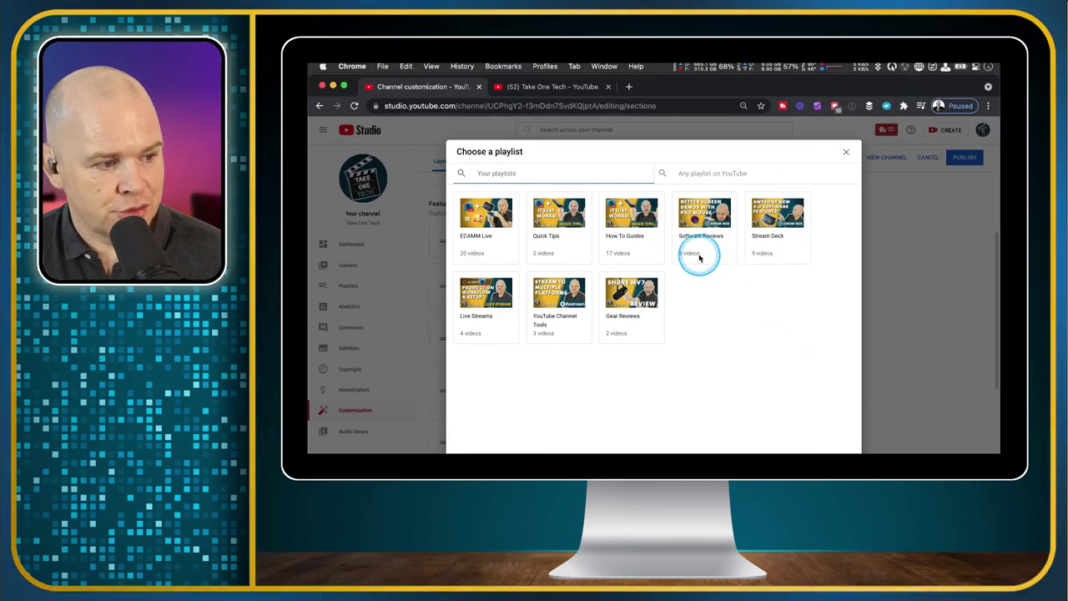
click(847, 154)
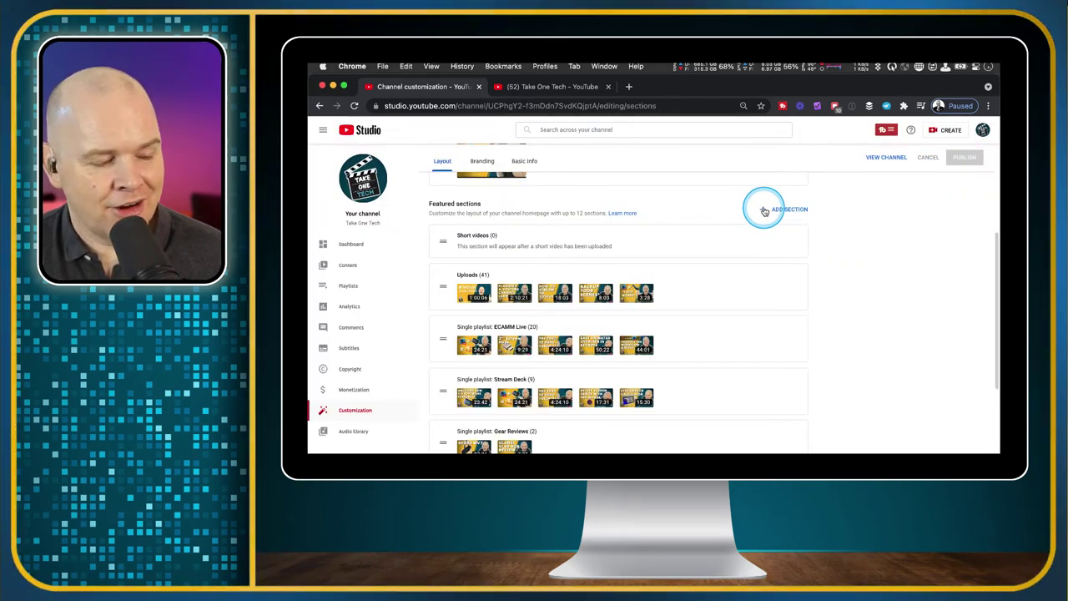
click(764, 212)
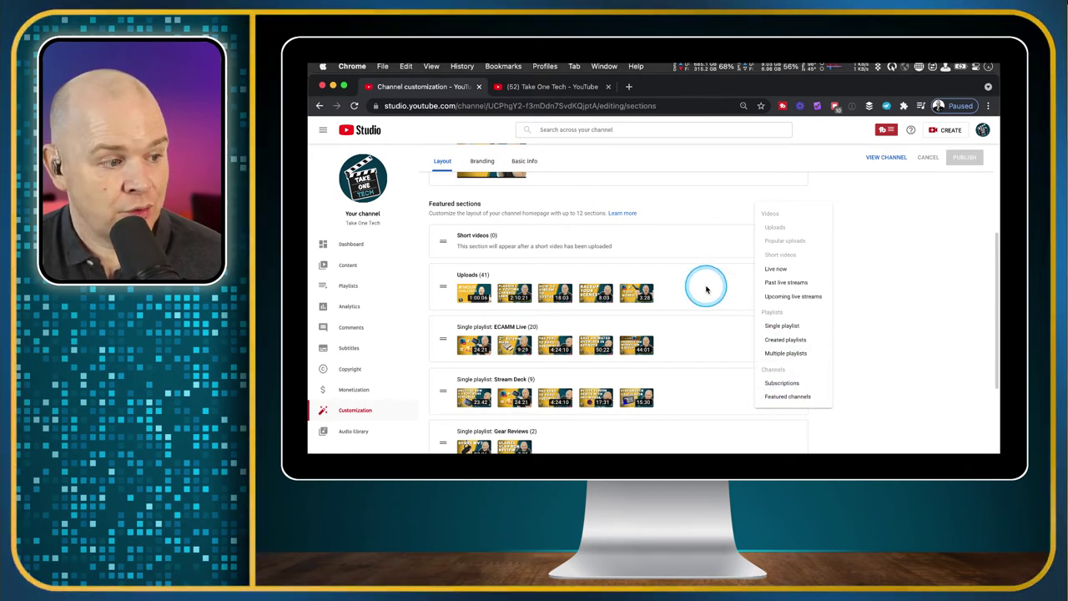
Step: Compare the section types with the sections on the public Take One Tech home page, and return to the layout without adding one
click(552, 87)
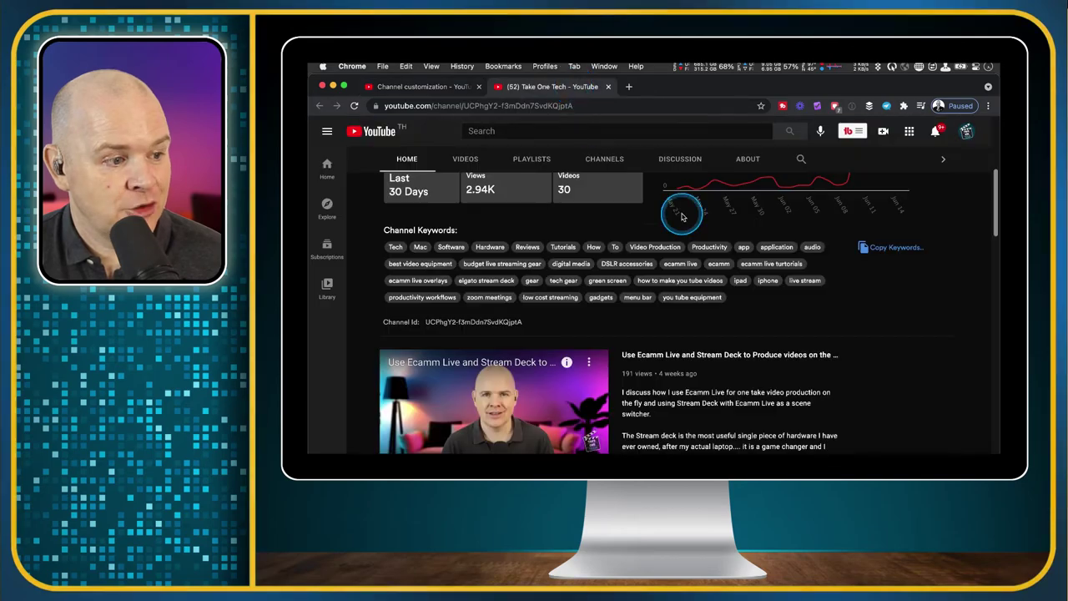
scroll(730, 320, up, 5)
scroll(729, 319, down, 12)
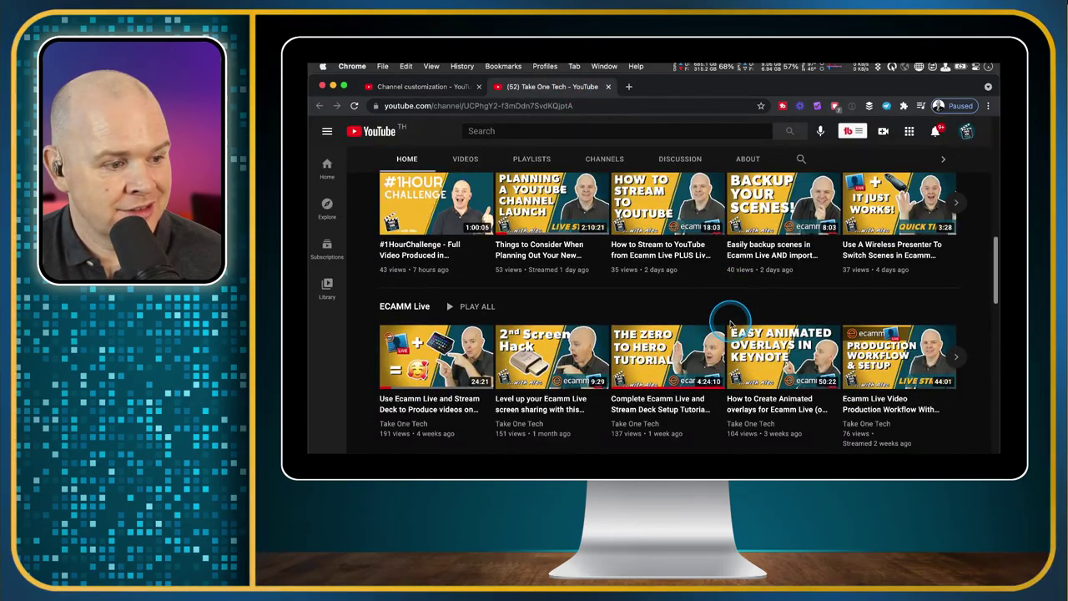
scroll(731, 324, down, 15)
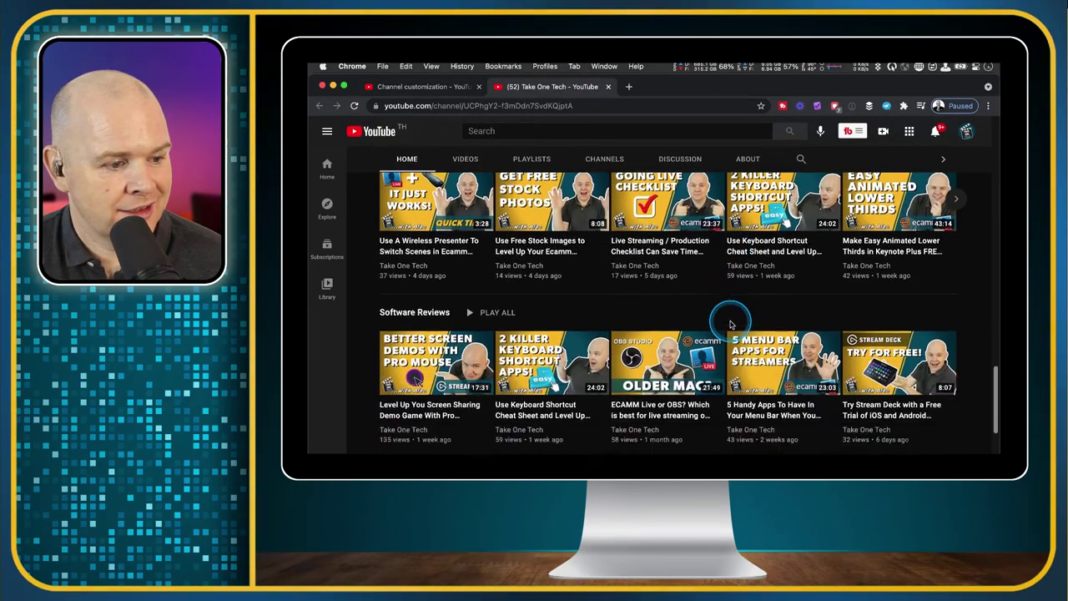
scroll(731, 323, down, 4)
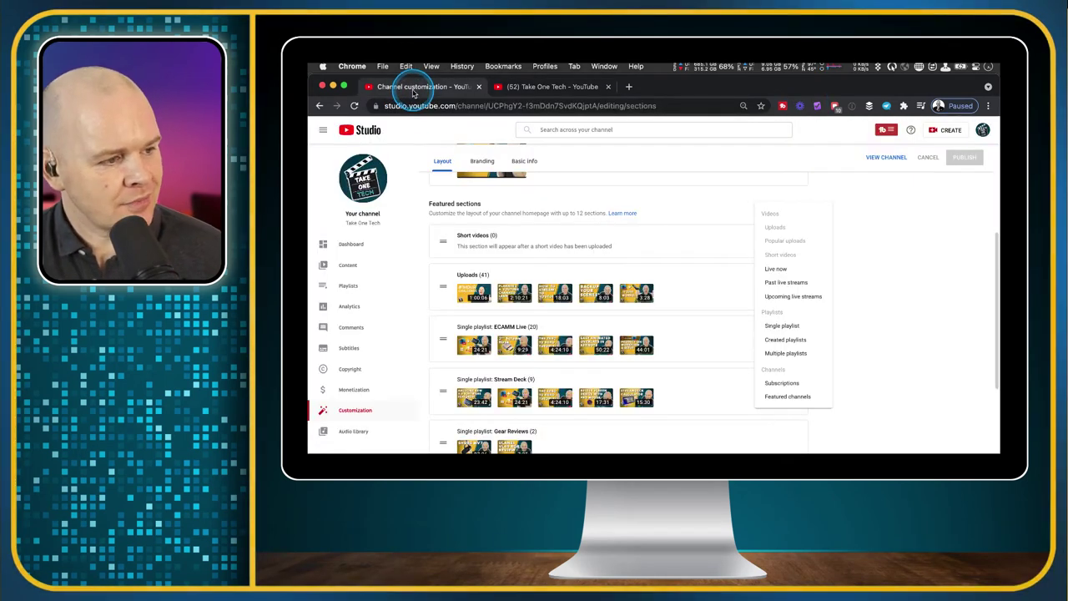
click(897, 254)
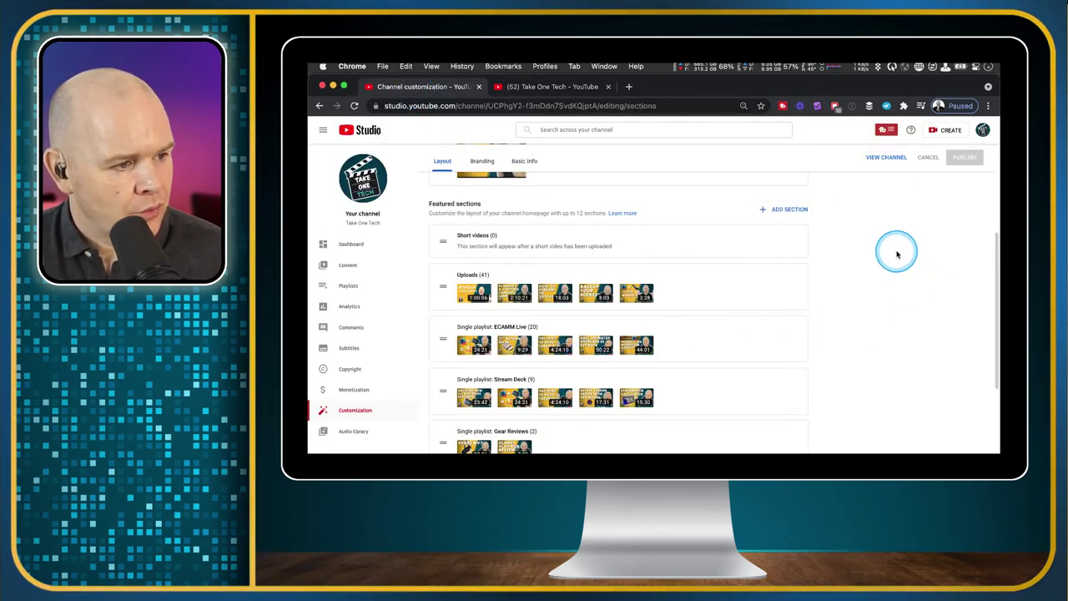
Step: Open the channel's branding settings and review the profile picture, banner image and video watermark
scroll(879, 253, up, 5)
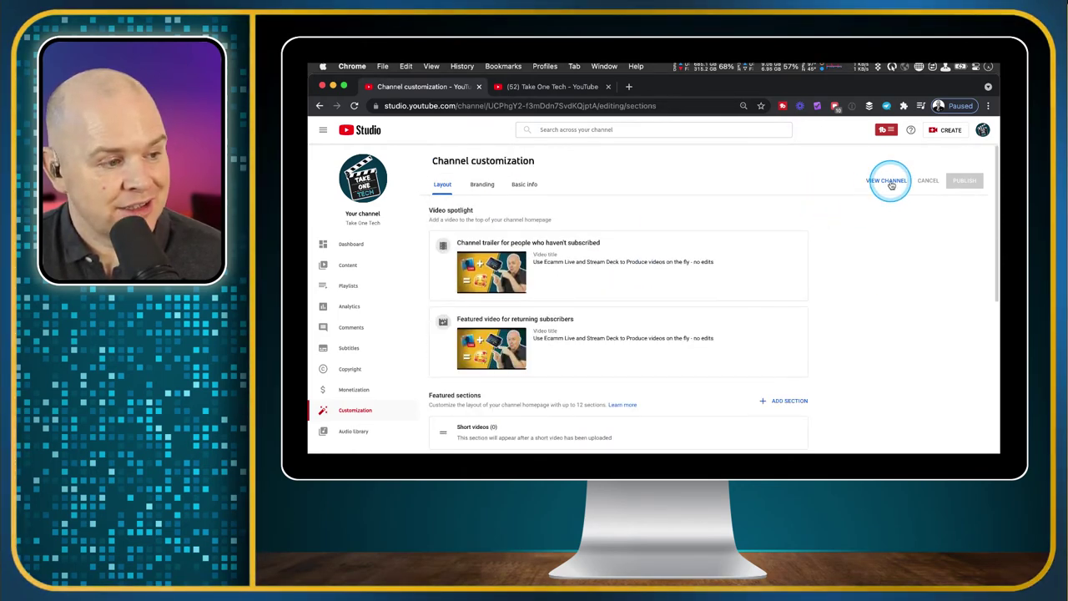
click(484, 189)
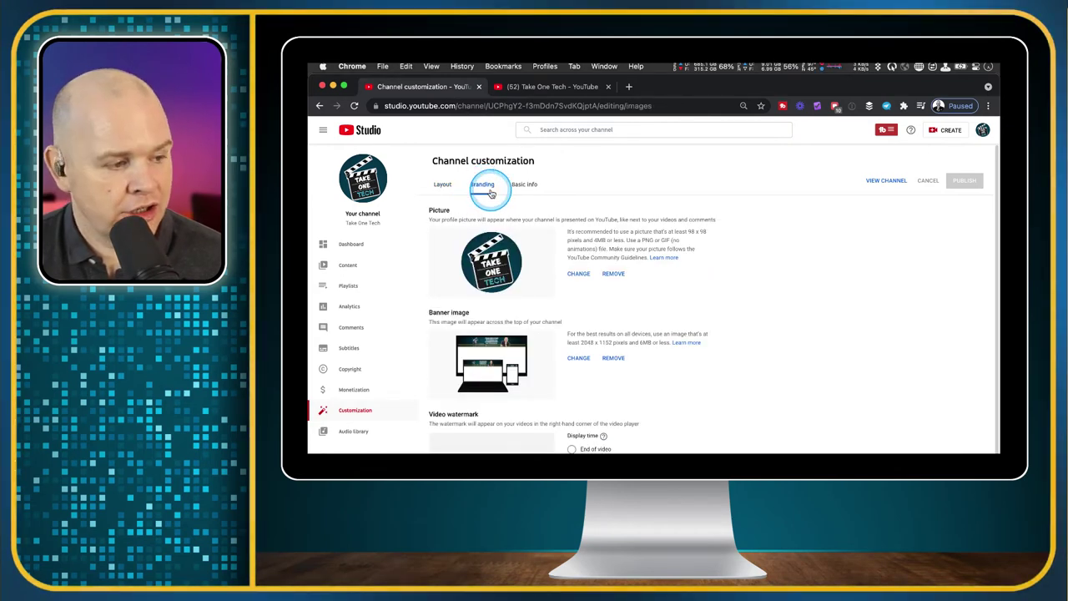
scroll(609, 302, down, 1)
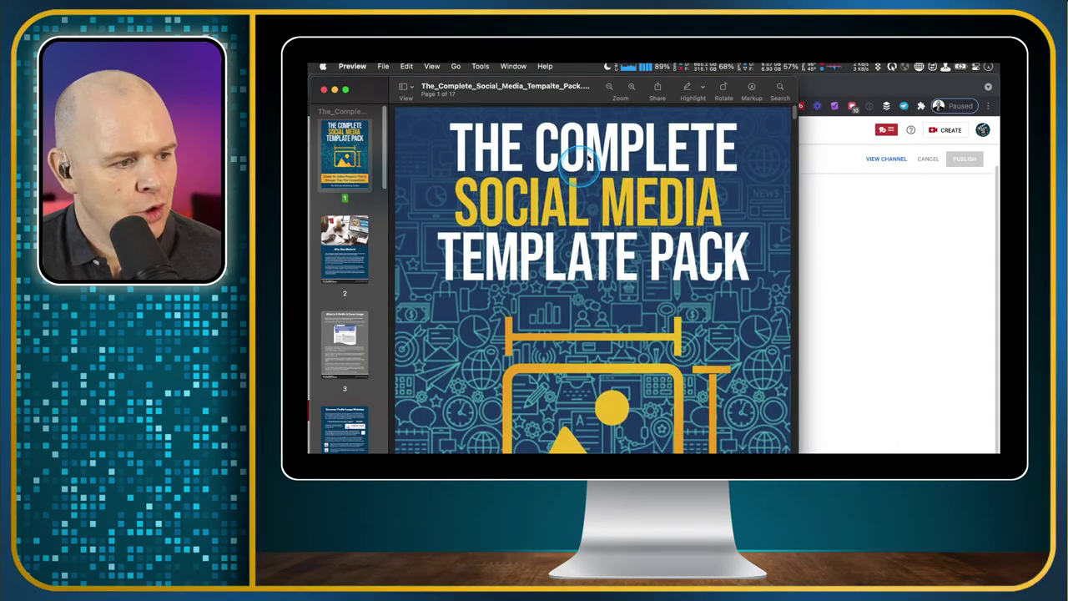
Step: In the social media template pack PDF in Preview, read the pages on profile and cover images, common profile mistakes and file sizes
click(783, 123)
click(798, 111)
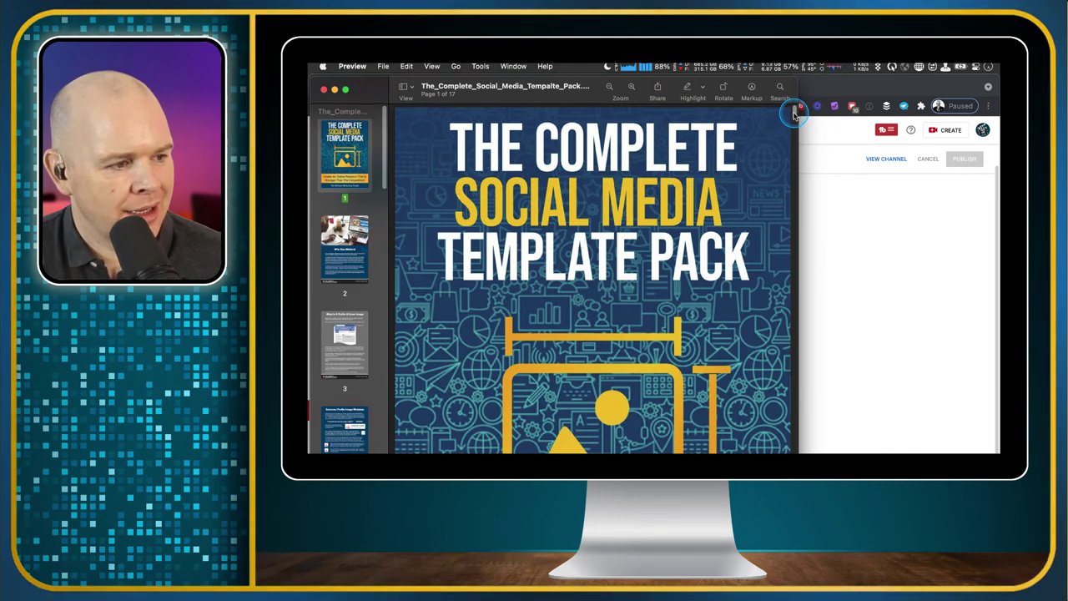
drag(794, 113, 795, 157)
click(667, 208)
click(824, 149)
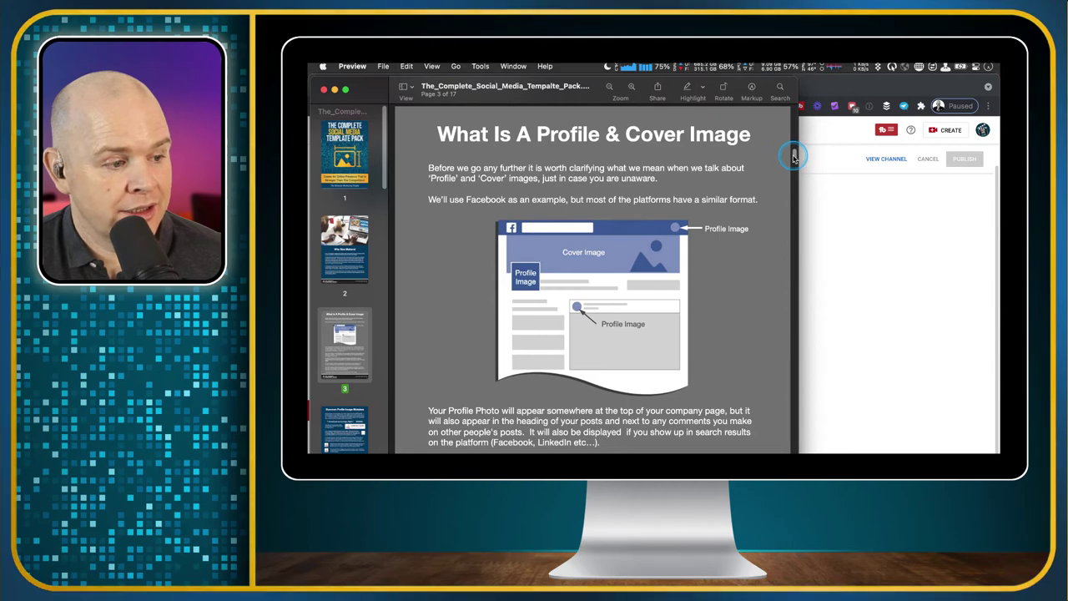
drag(795, 155, 795, 186)
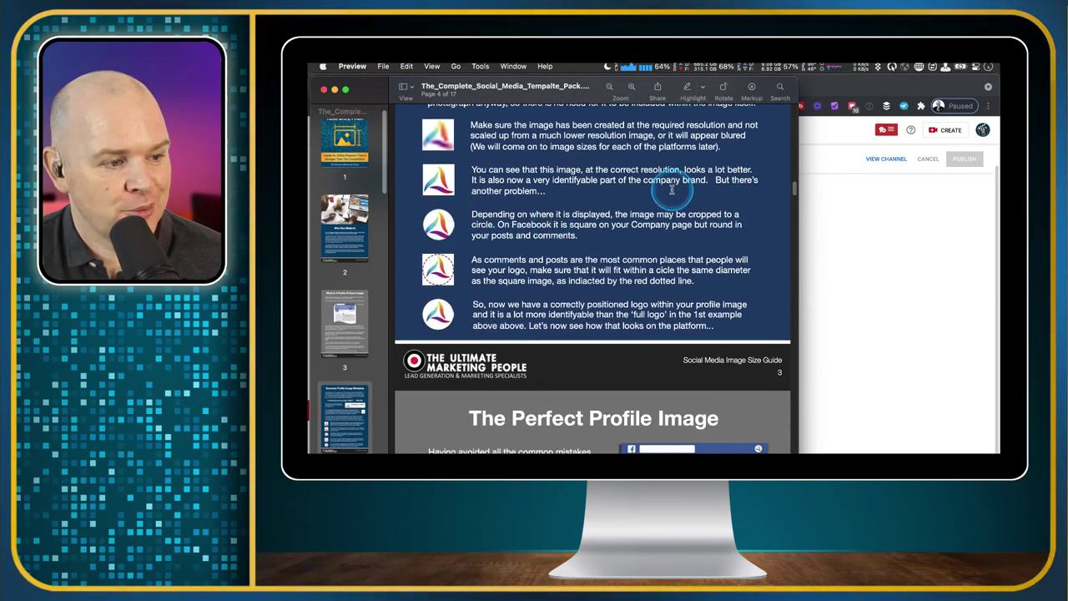
drag(792, 187, 796, 214)
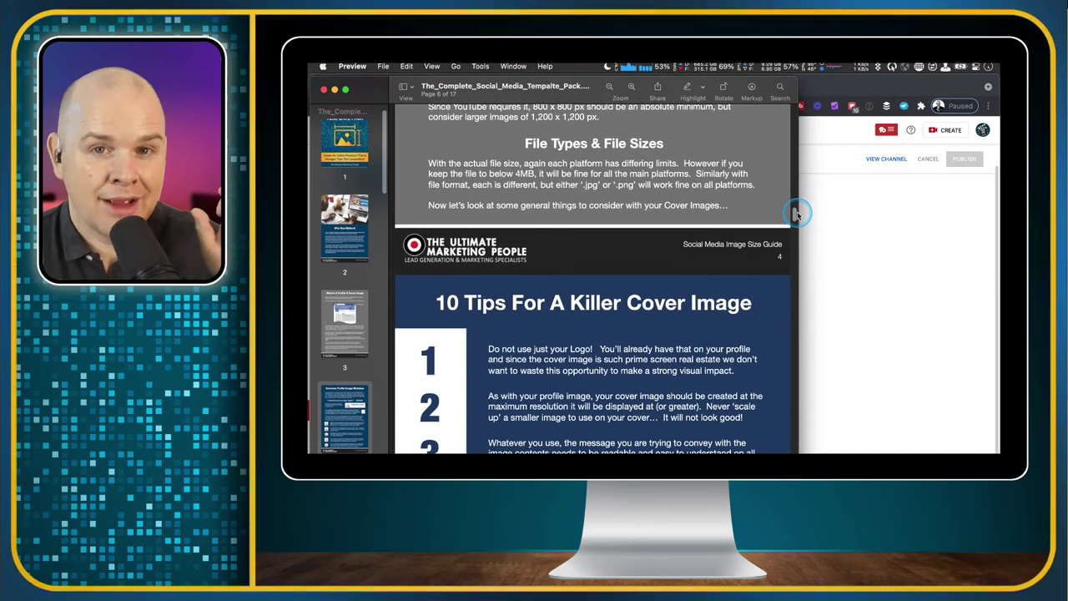
Step: Go to the YouTube Images page of the PDF and look over the cover image and Channel Art guidance
drag(797, 215, 785, 380)
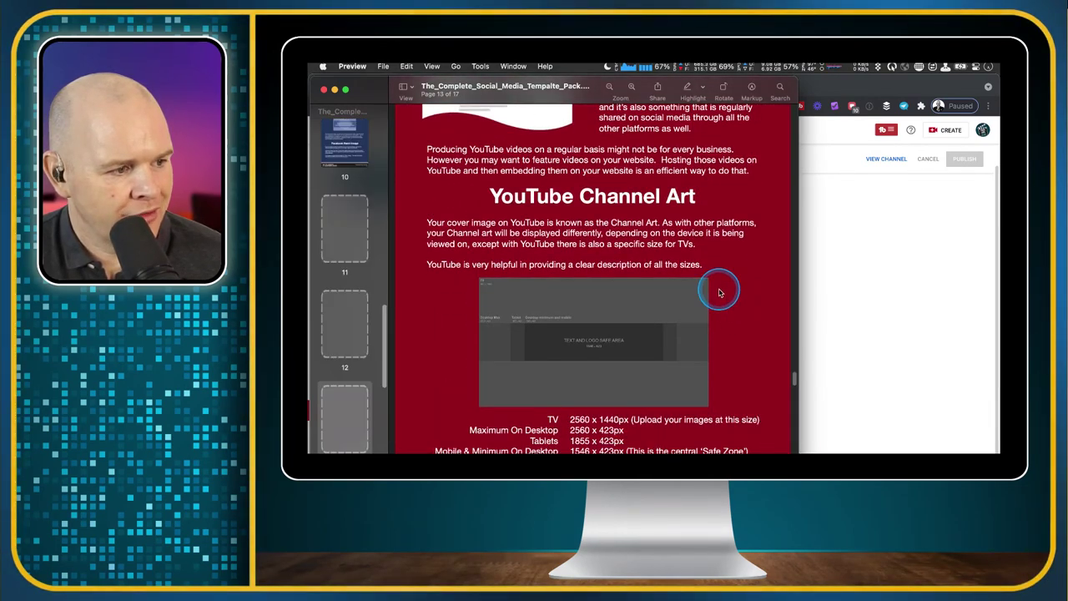
scroll(719, 257, up, 3)
scroll(722, 258, up, 2)
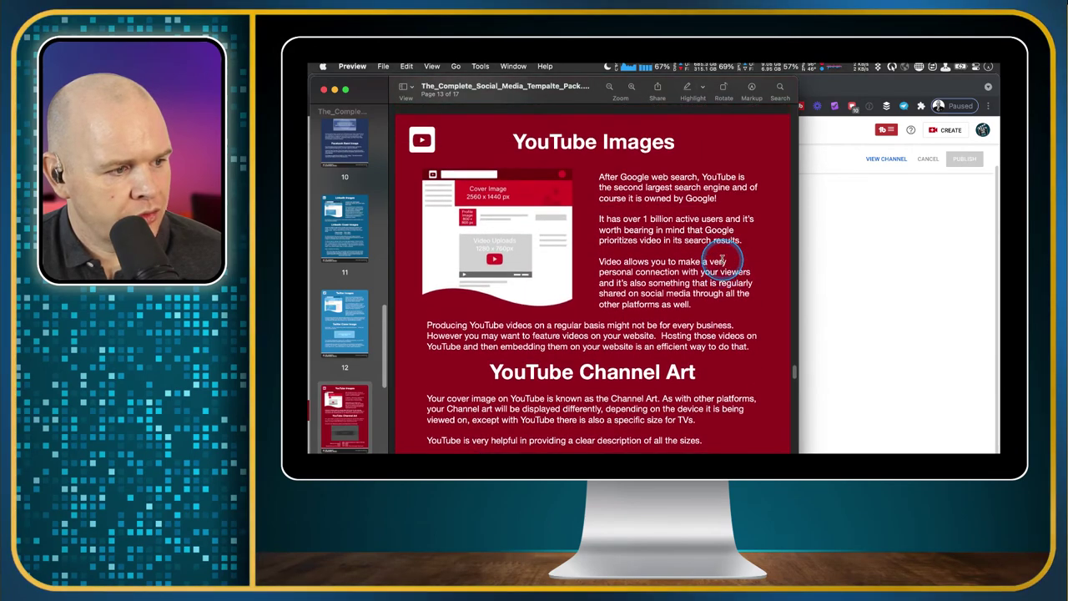
scroll(722, 258, down, 3)
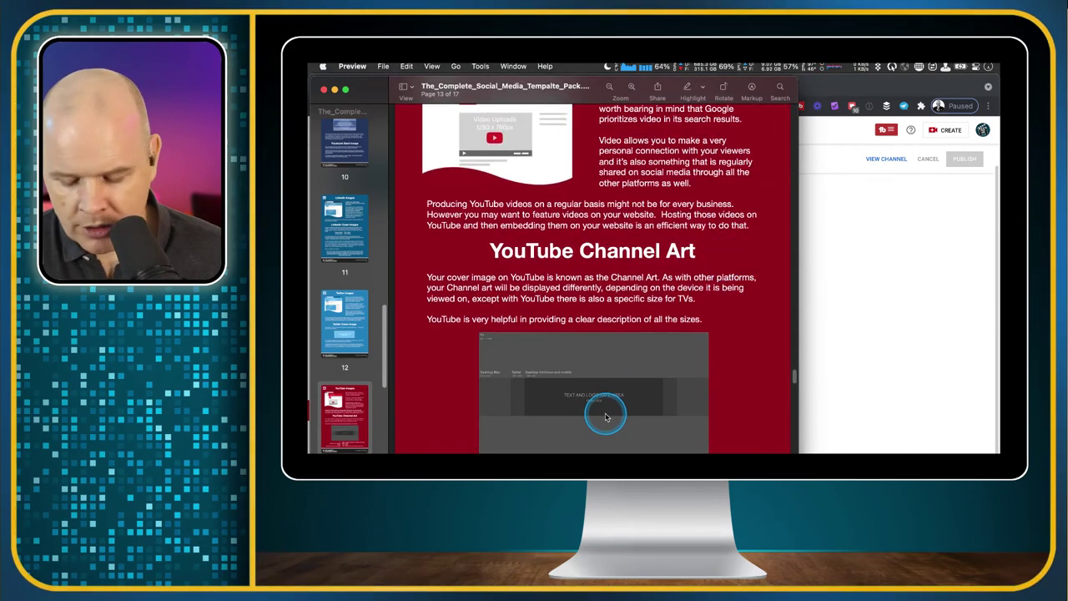
Step: Enlarge the Preview window and the Channel Art diagram, and examine the TV, desktop and tablet areas and the text and logo safe area
key(super+plus)
key(super+plus)
key(super+plus)
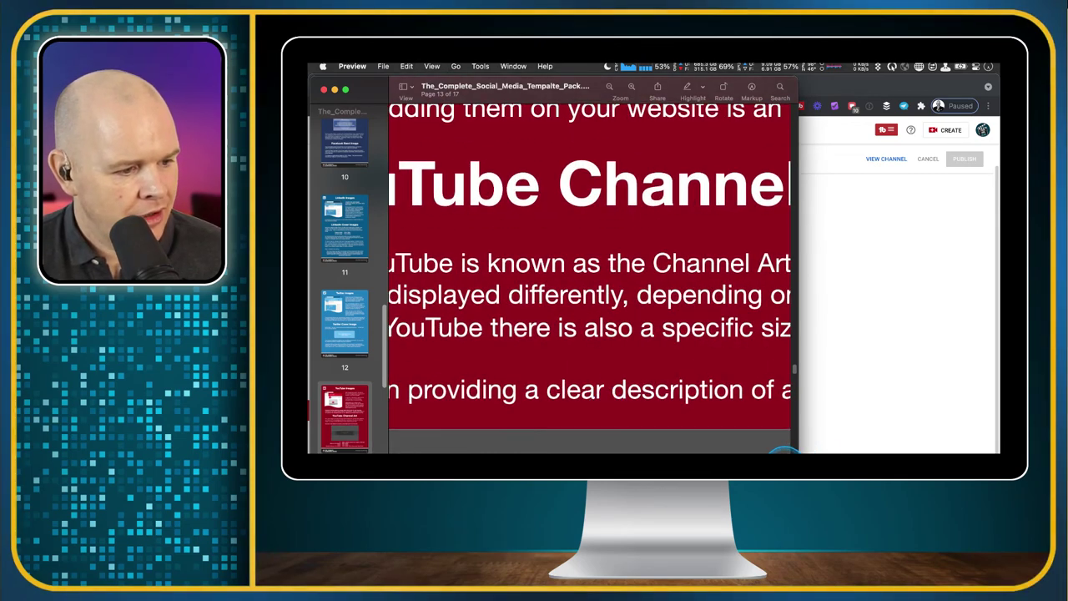
double_click(795, 453)
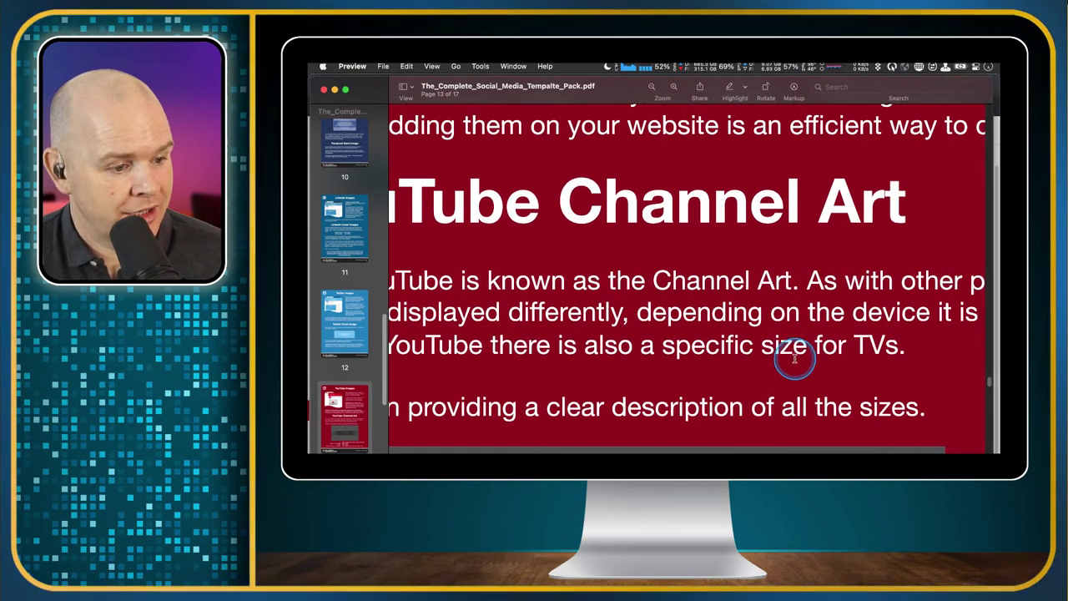
scroll(787, 335, down, 5)
scroll(787, 335, down, 1)
scroll(764, 334, left, 3)
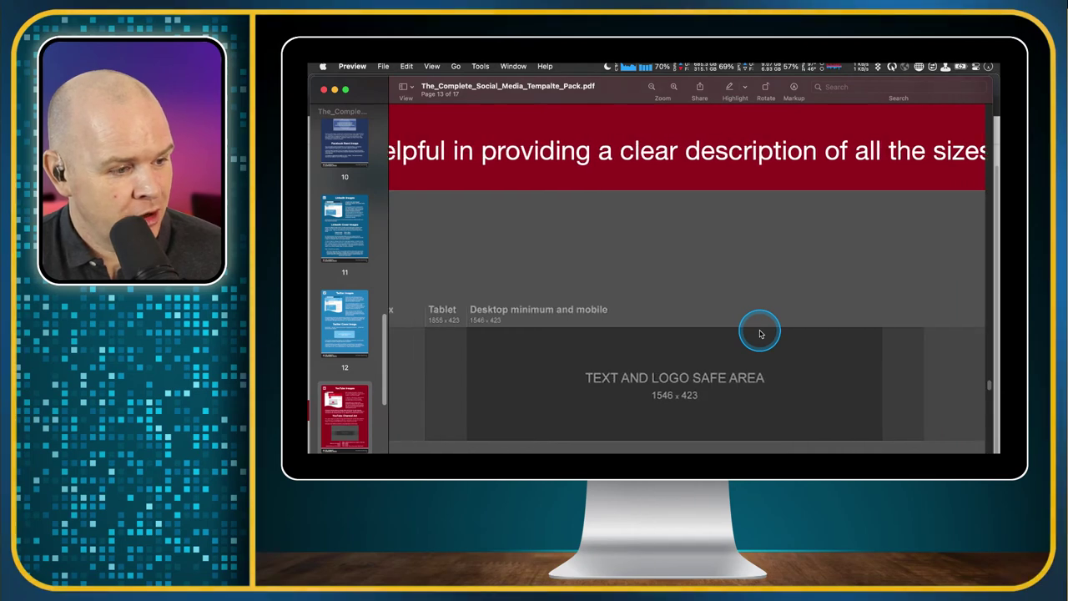
key(super+minus)
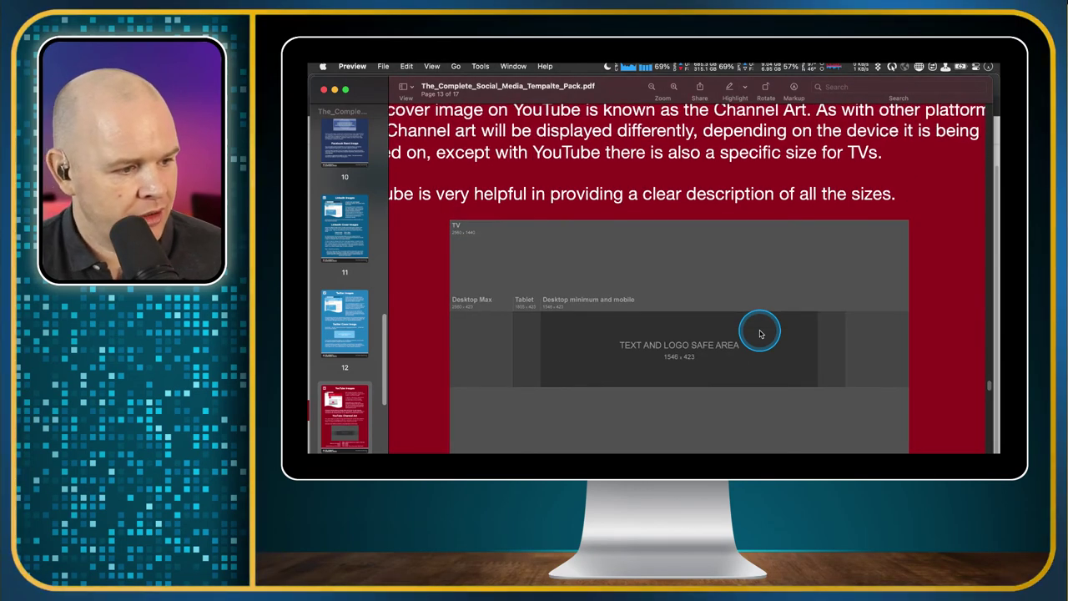
scroll(755, 330, down, 1)
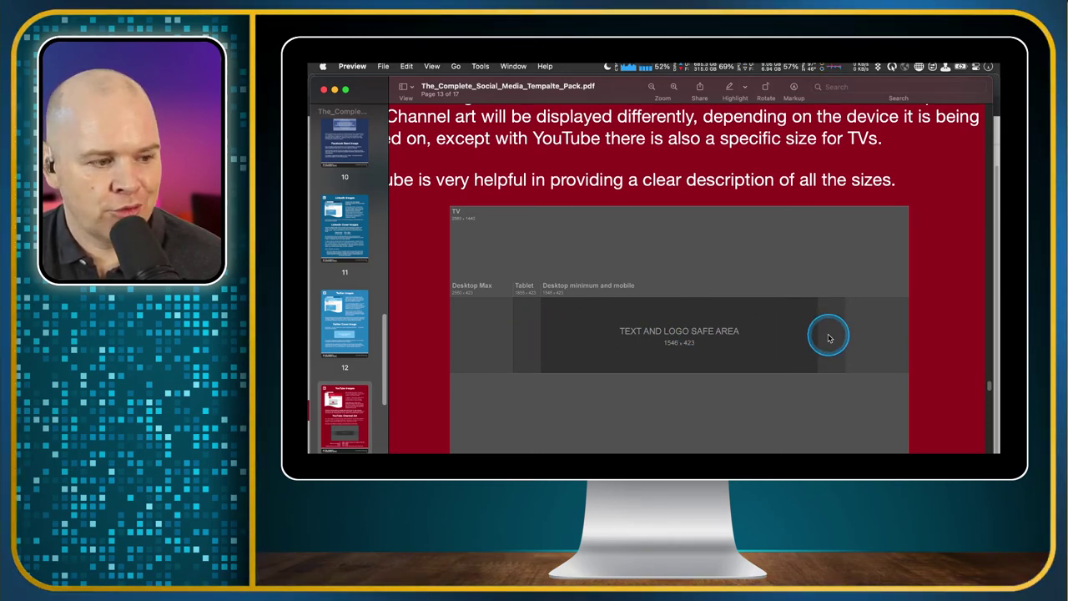
scroll(829, 338, down, 1)
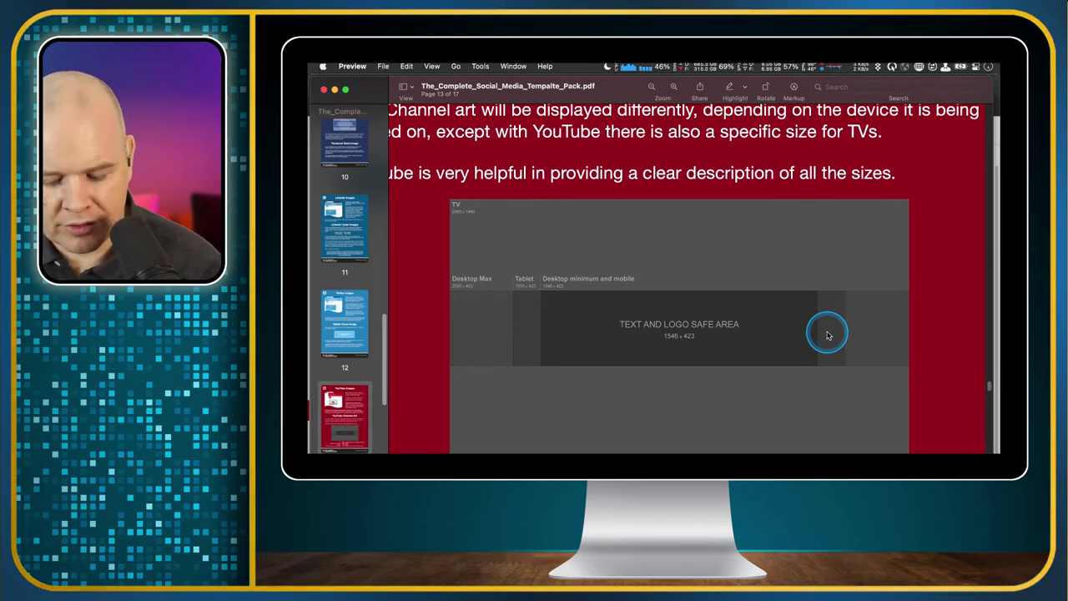
key(super+minus)
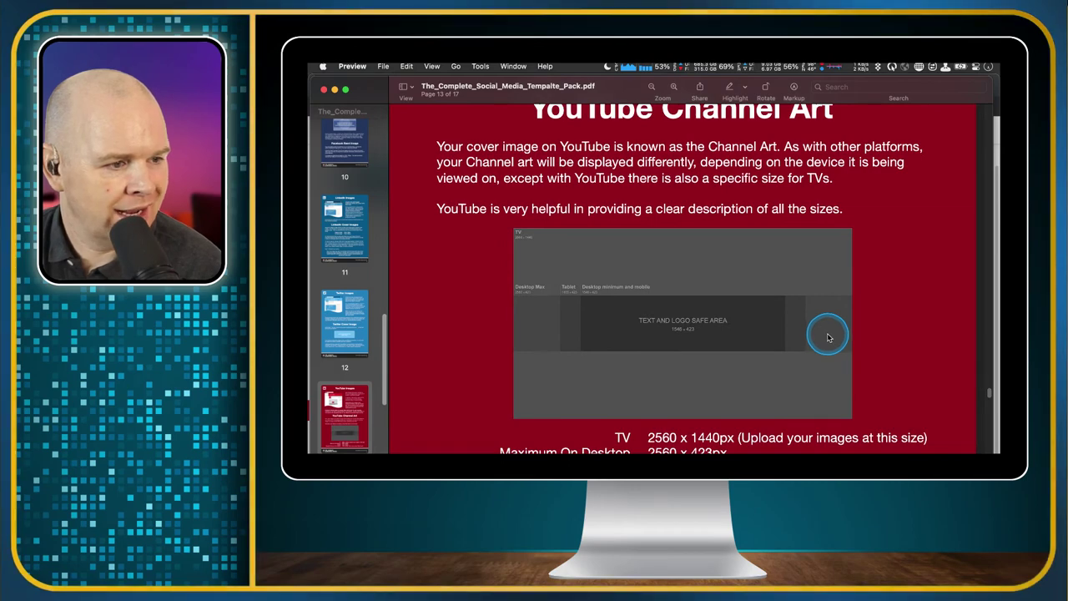
Step: Continue to the Instagram page of the PDF and view its profile image, photo upload and thumbnail sizes
scroll(829, 338, down, 5)
scroll(829, 338, down, 15)
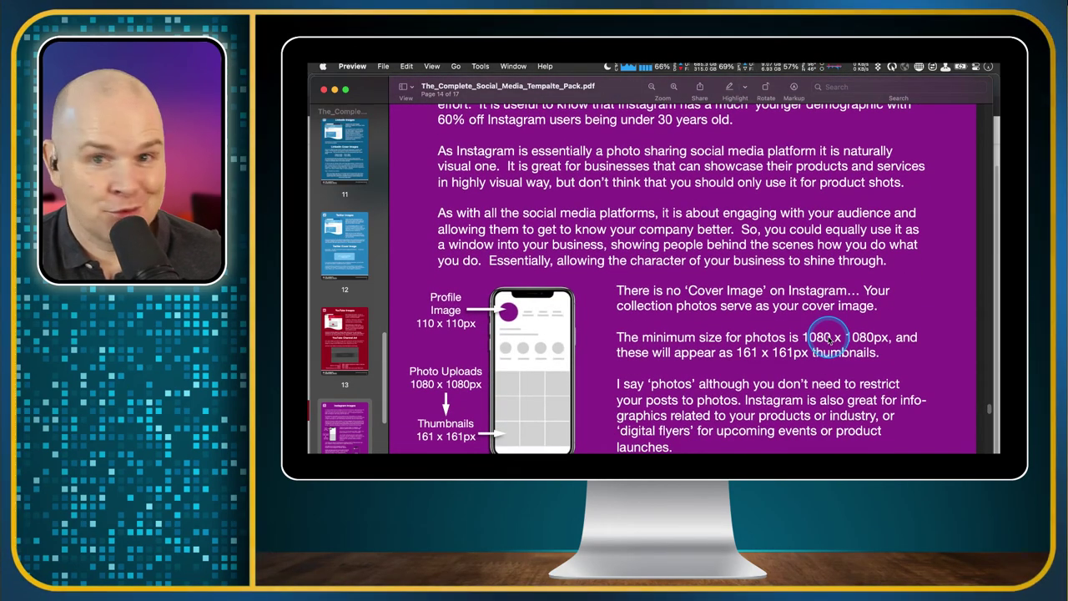
scroll(828, 338, down, 2)
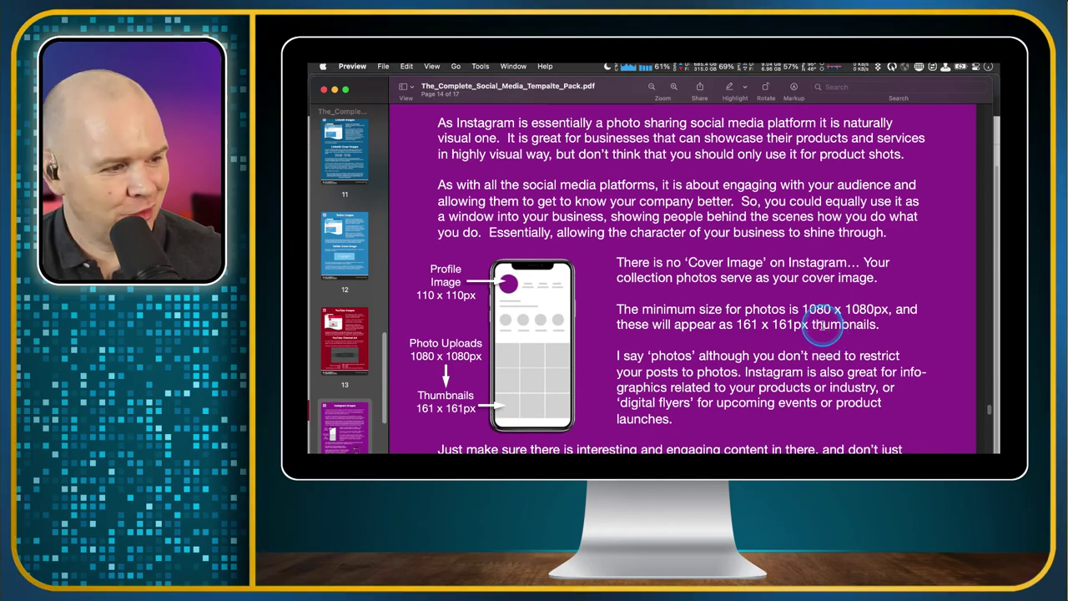
Step: Read the rest of the PDF's Instagram page, including the Stories image guidance, and continue to the 5-Step Digital Marketing Blueprint page
scroll(822, 329, up, 1)
scroll(817, 326, down, 5)
scroll(816, 327, down, 20)
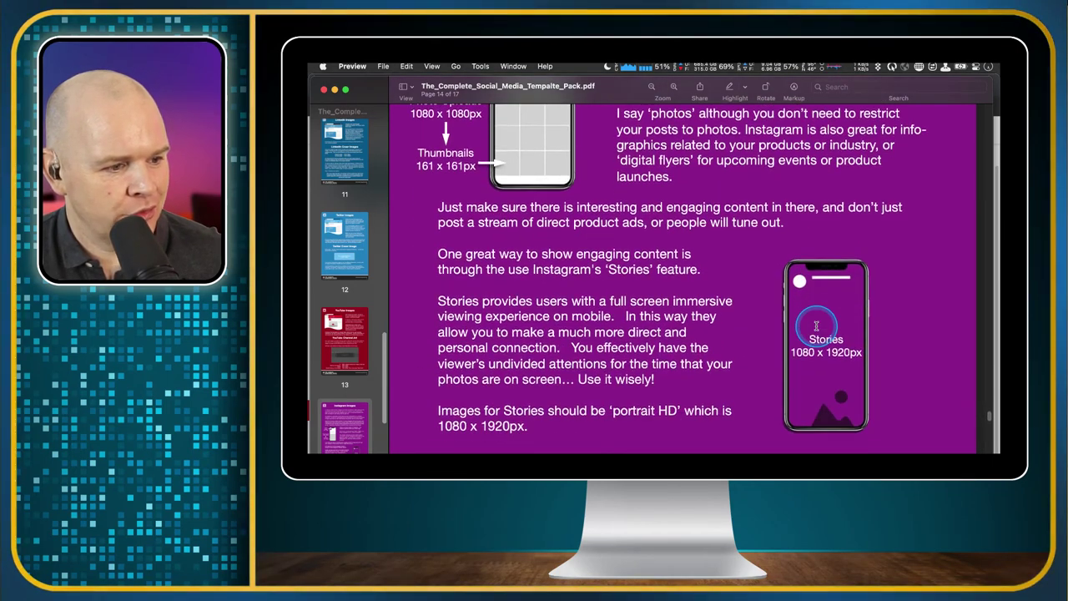
scroll(817, 326, down, 15)
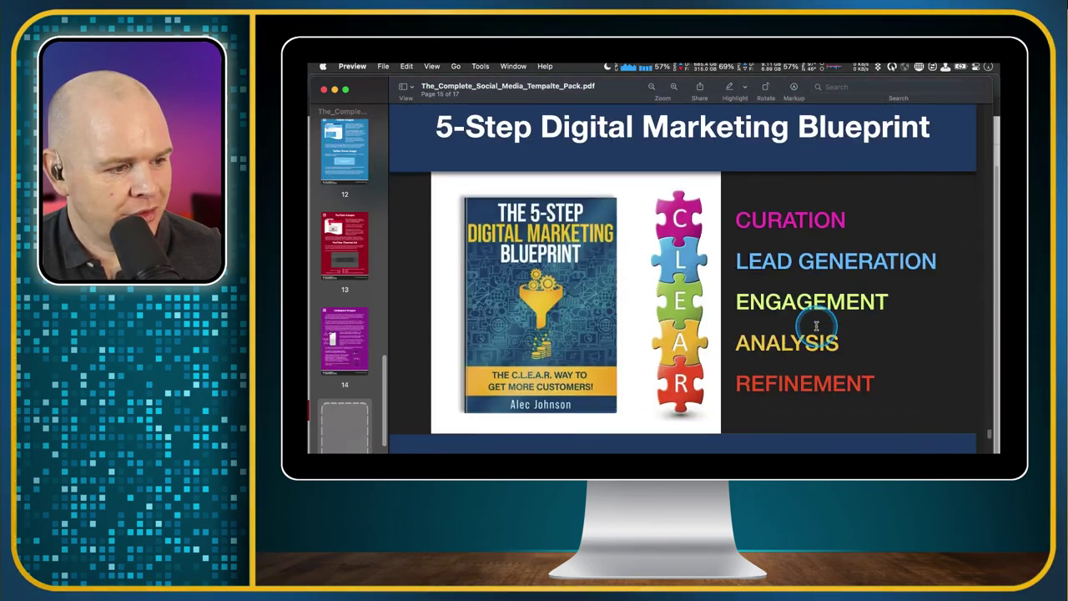
scroll(816, 326, up, 5)
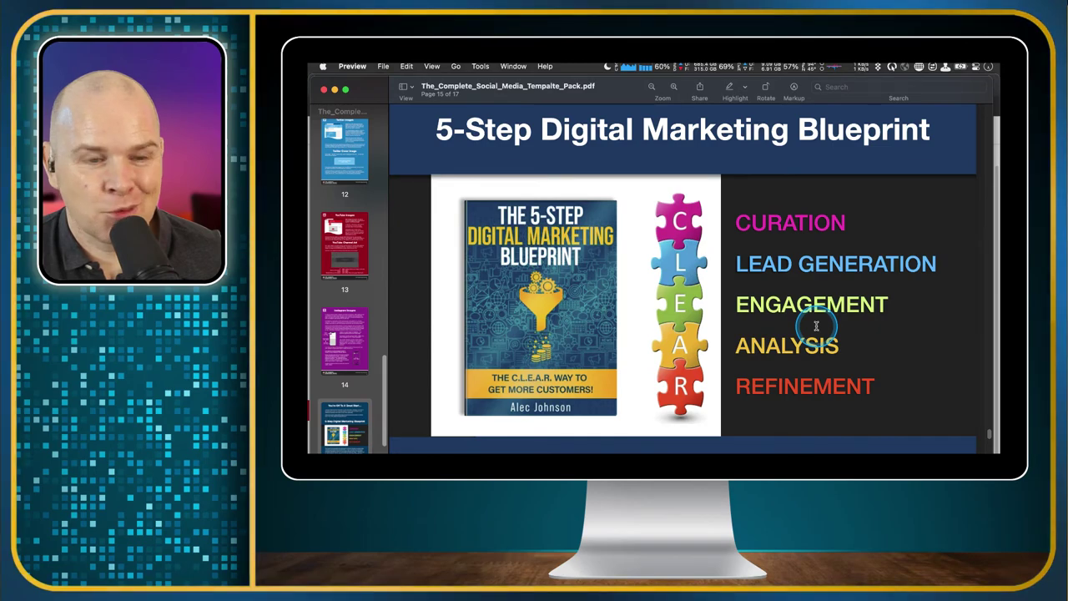
Step: Move the PDF window aside, close it and return to the channel's Branding settings in YouTube Studio
scroll(817, 326, up, 15)
drag(376, 83, 476, 242)
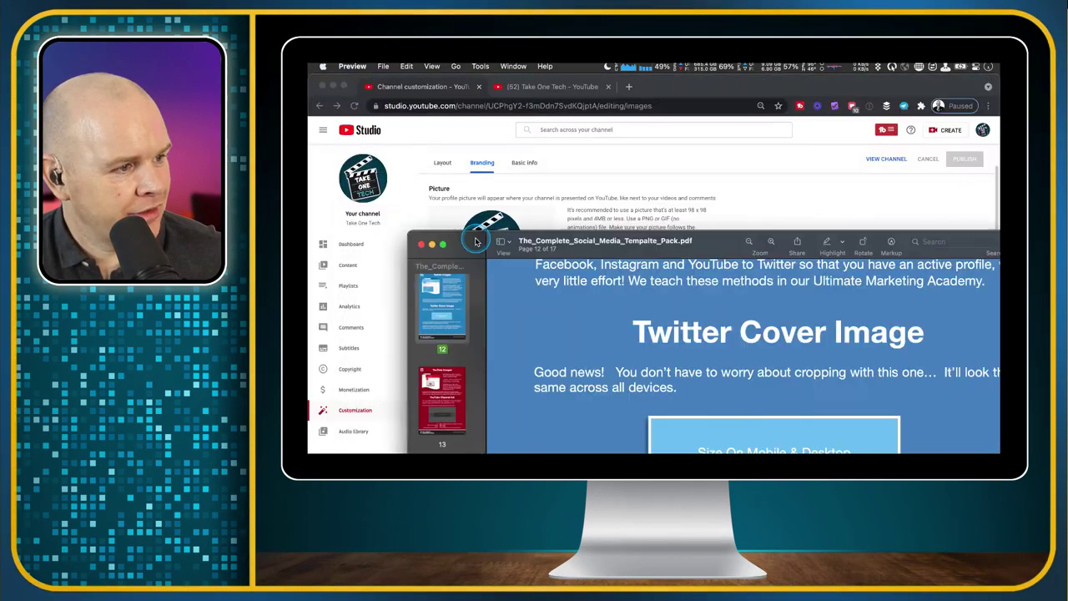
key(super+w)
click(925, 315)
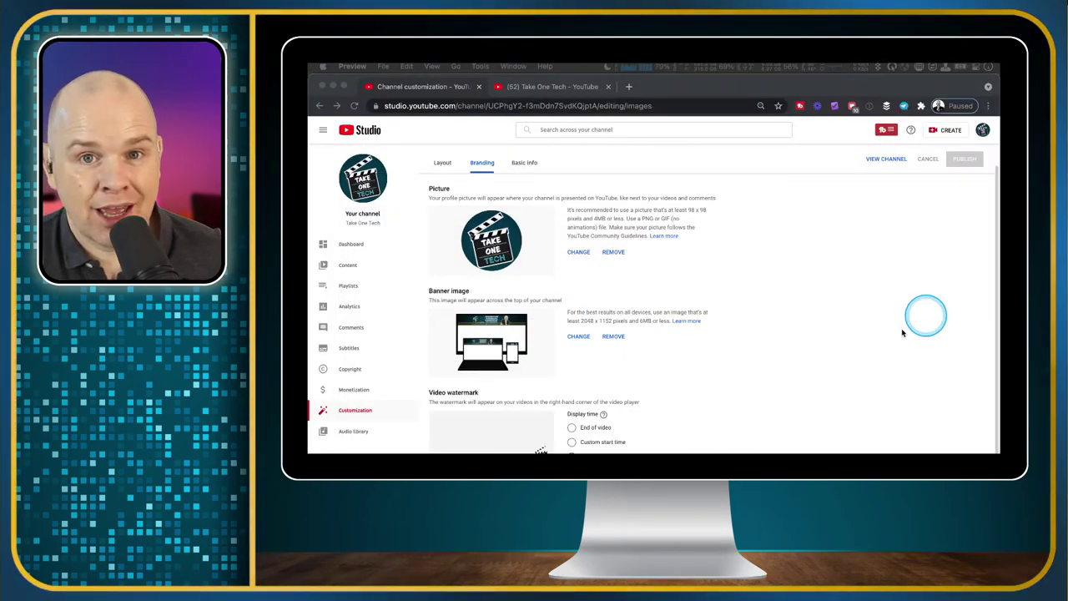
click(689, 364)
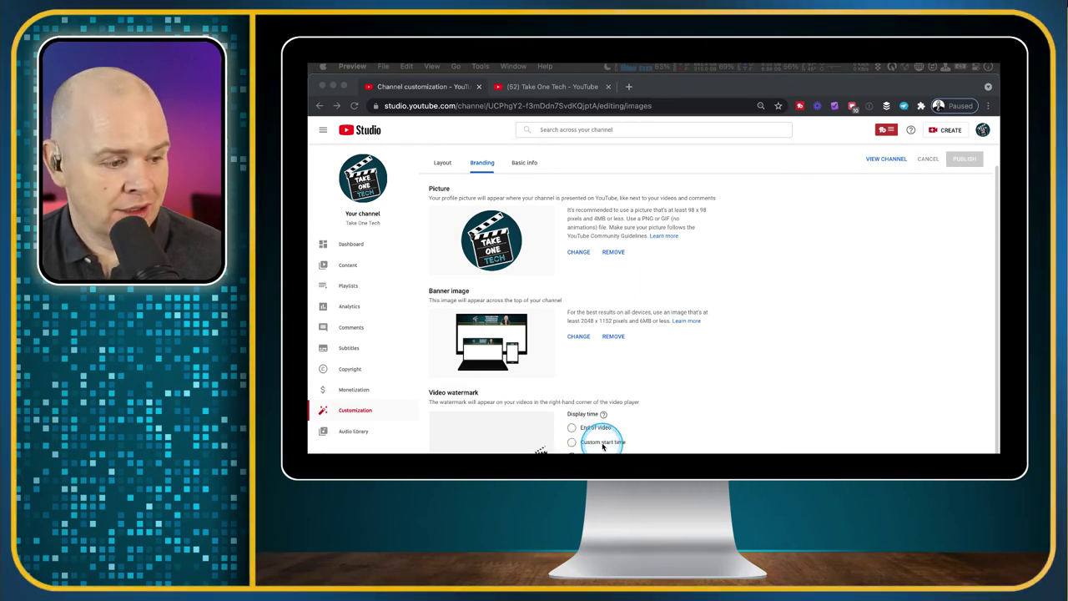
scroll(643, 437, up, 1)
scroll(584, 435, down, 1)
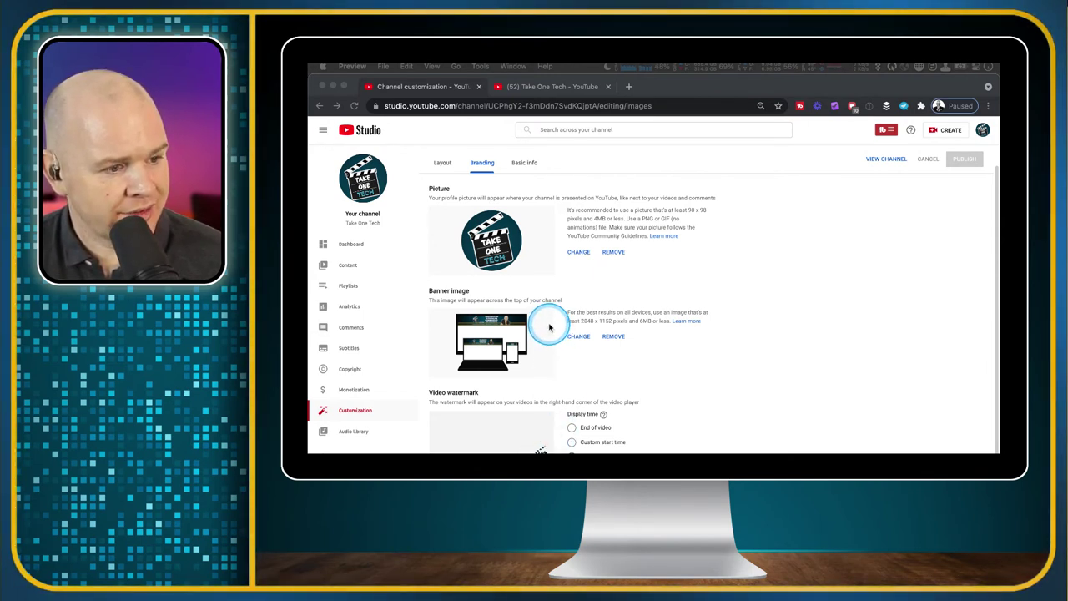
scroll(551, 325, up, 1)
scroll(543, 308, down, 1)
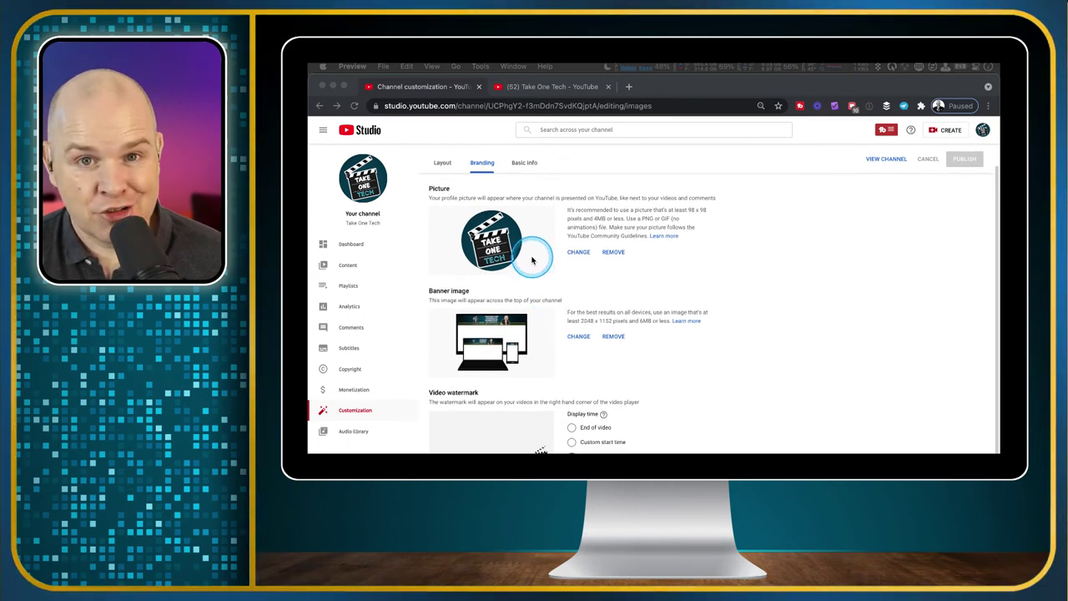
Step: Open the Basic info section of Channel customization to view the channel name and description
scroll(532, 260, up, 1)
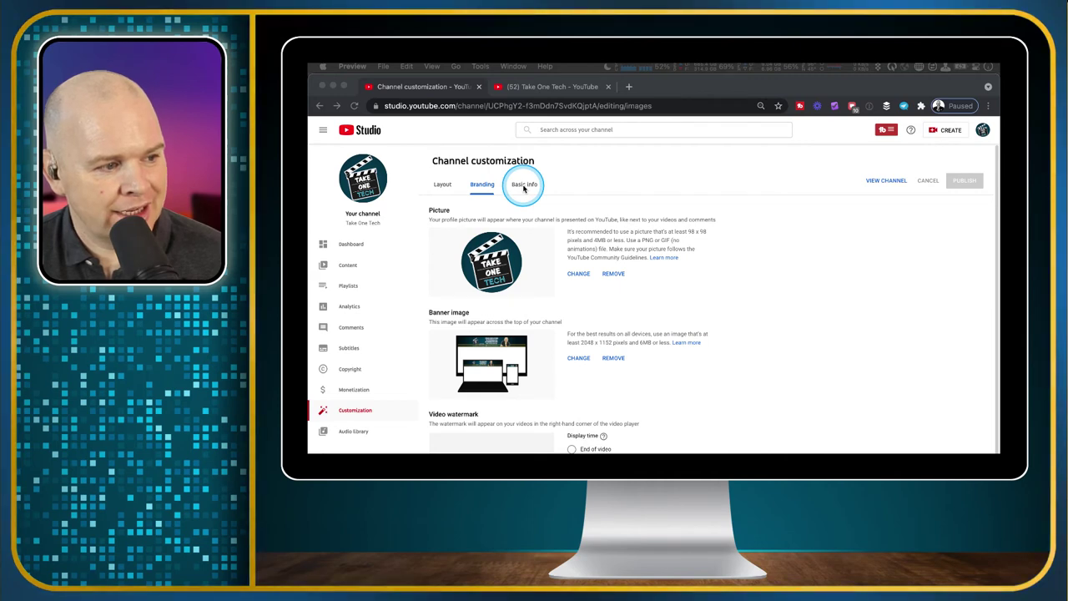
click(525, 188)
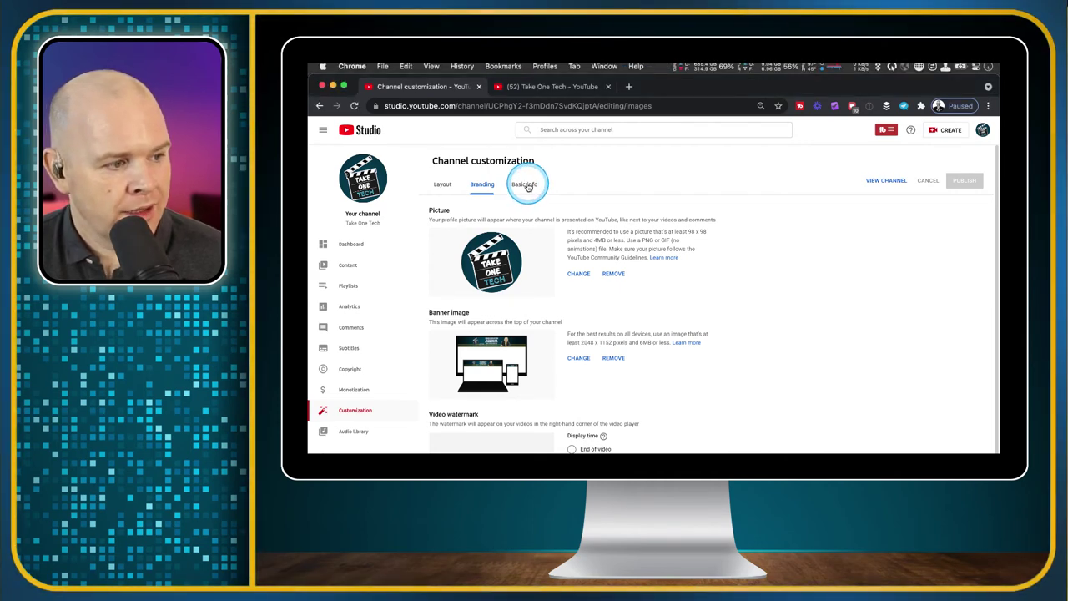
click(527, 187)
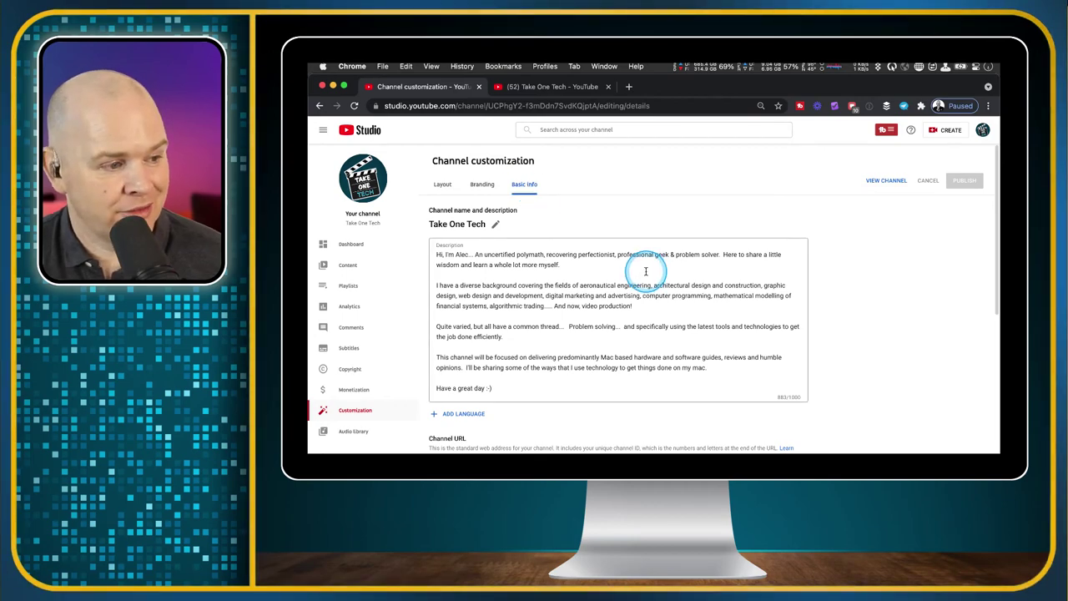
Step: Switch to the public Take One Tech channel page and look over its featured video, channel keywords and header
click(551, 85)
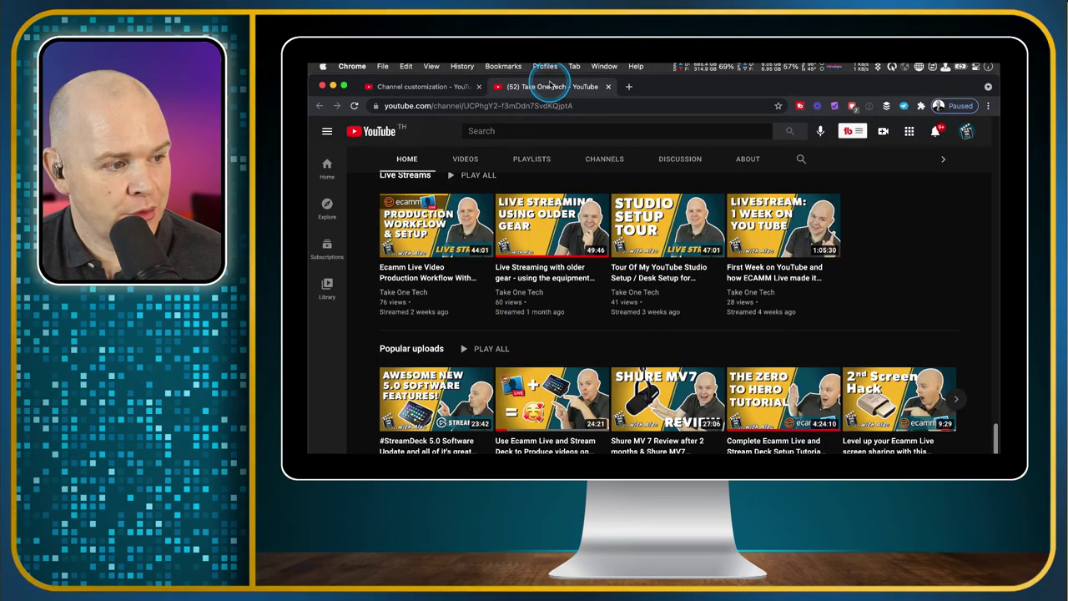
scroll(677, 245, up, 10)
scroll(677, 250, down, 5)
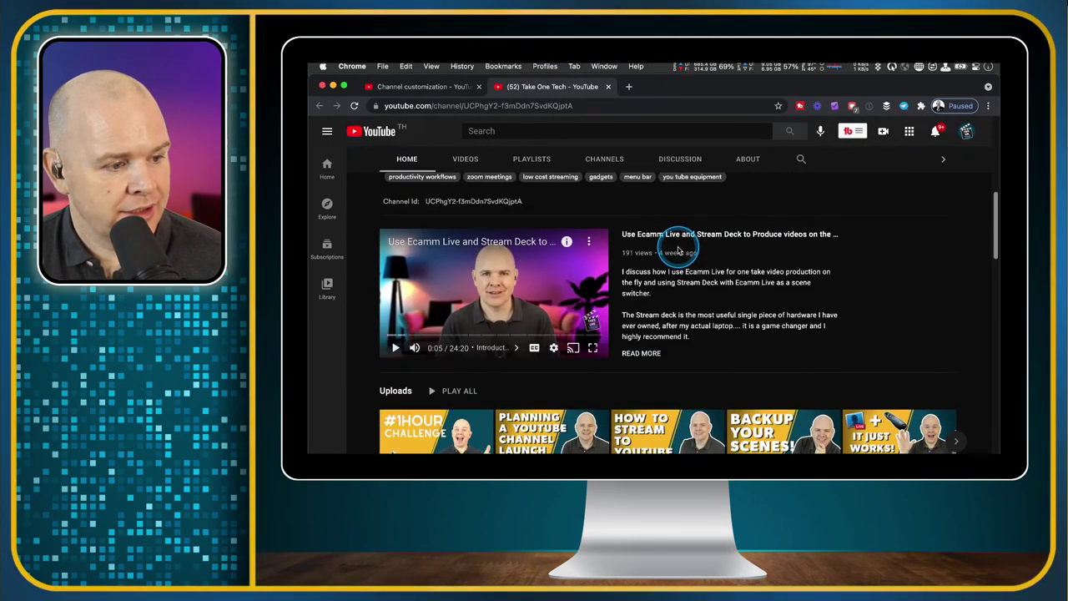
scroll(680, 305, up, 4)
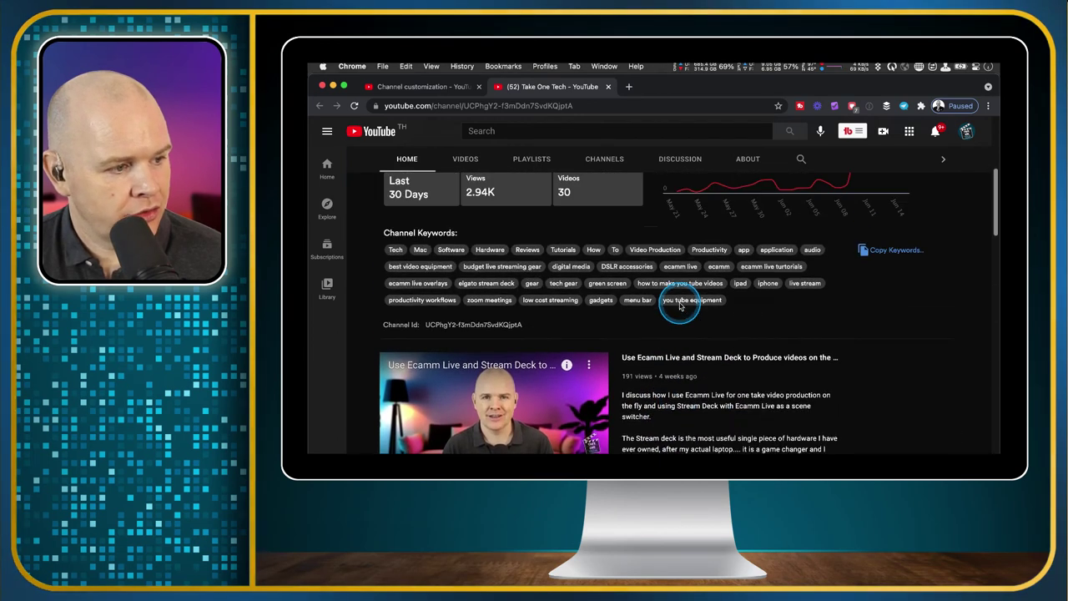
scroll(758, 338, up, 5)
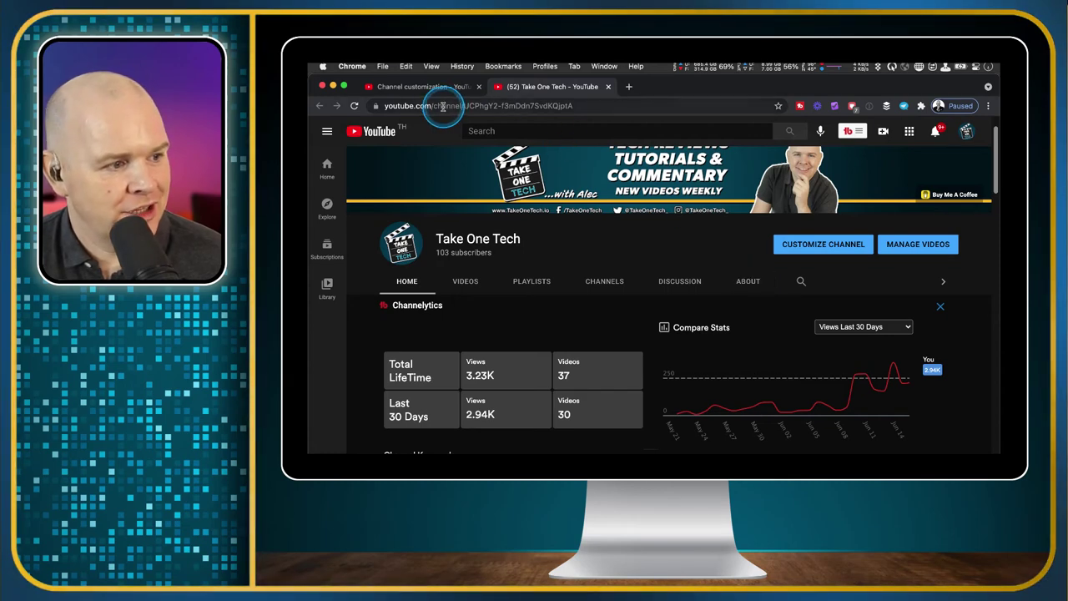
Step: Return to Basic info, review the description and its character limit, and highlight the address under Channel URL
click(426, 87)
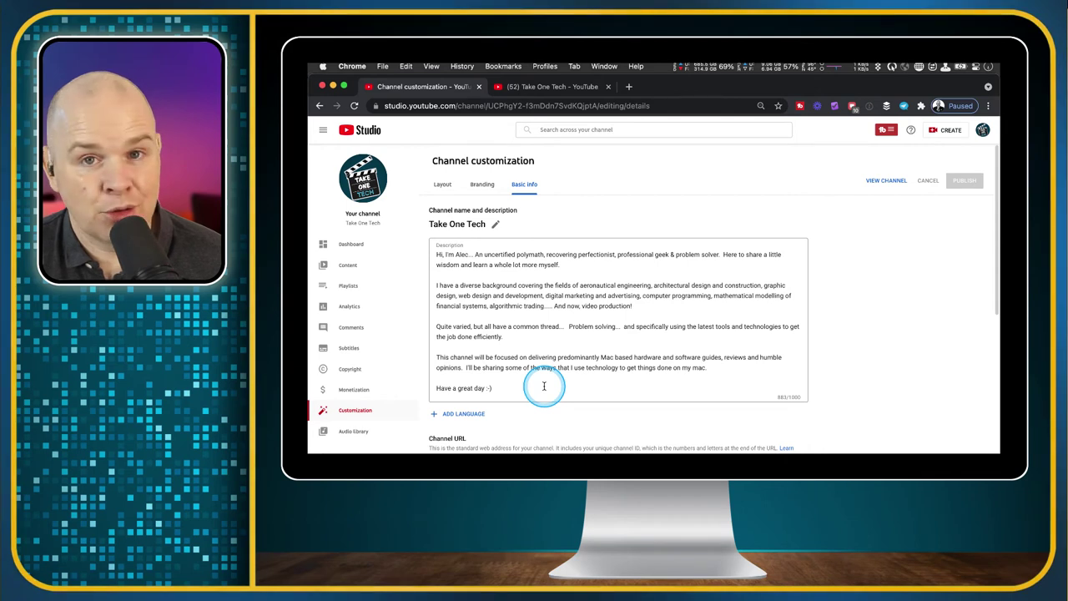
scroll(543, 384, down, 1)
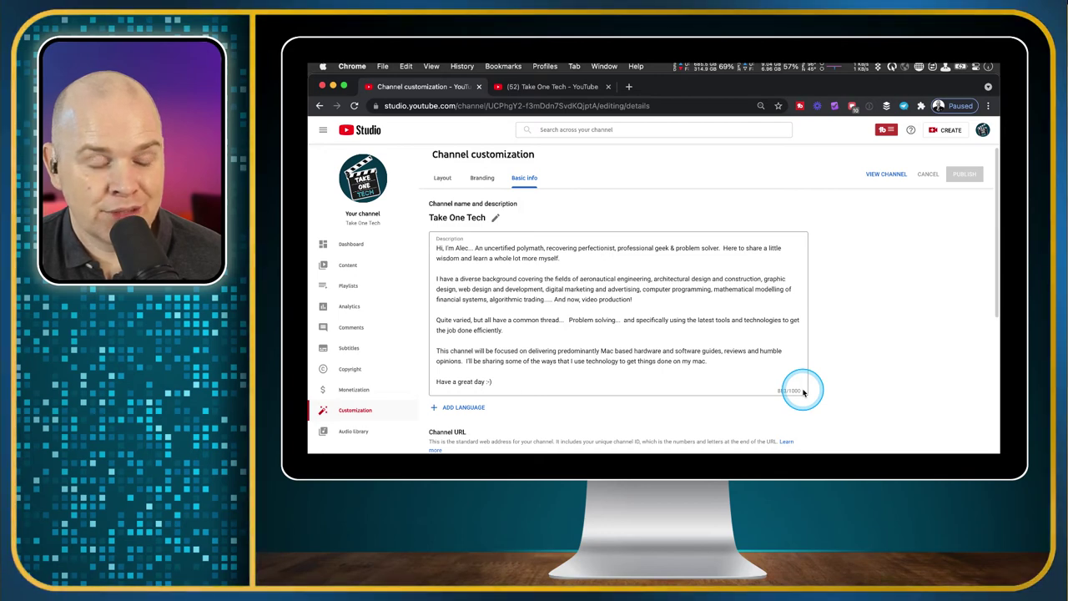
scroll(803, 392, down, 3)
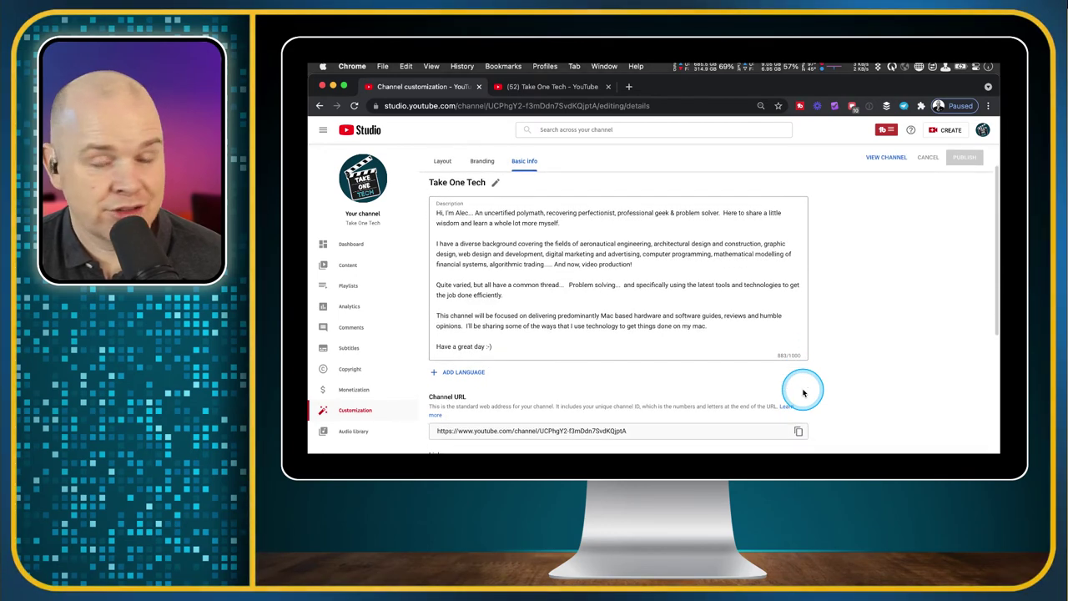
scroll(803, 392, down, 3)
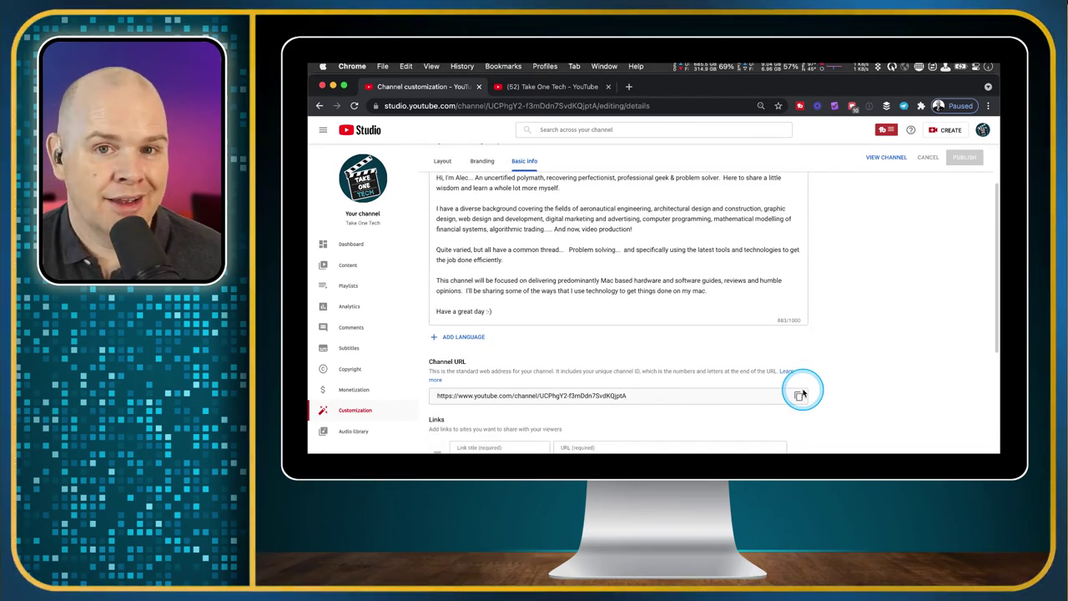
scroll(806, 331, down, 2)
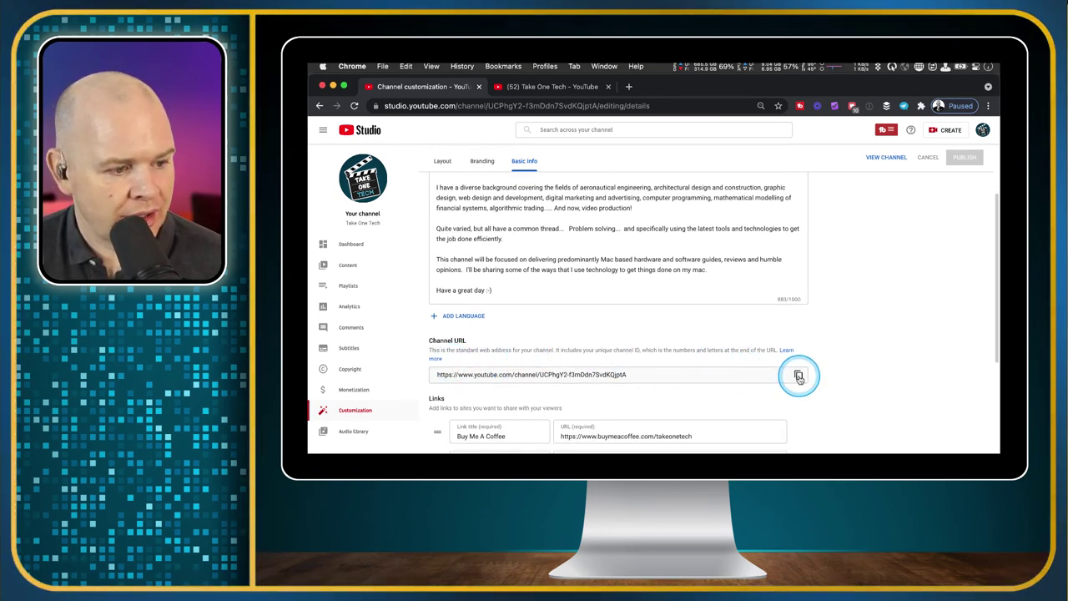
scroll(799, 376, down, 3)
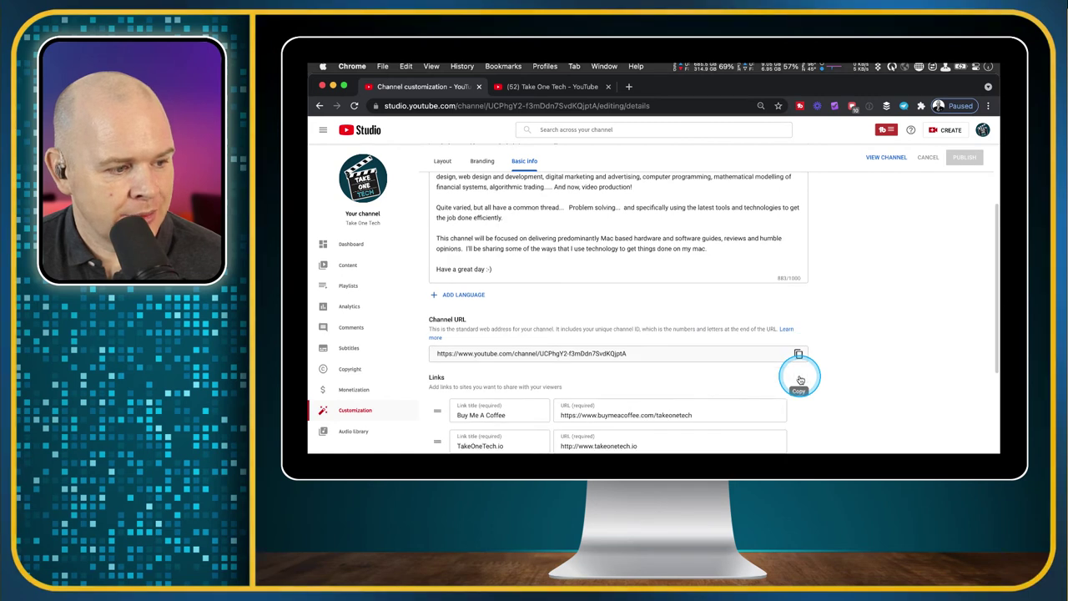
drag(561, 337, 448, 332)
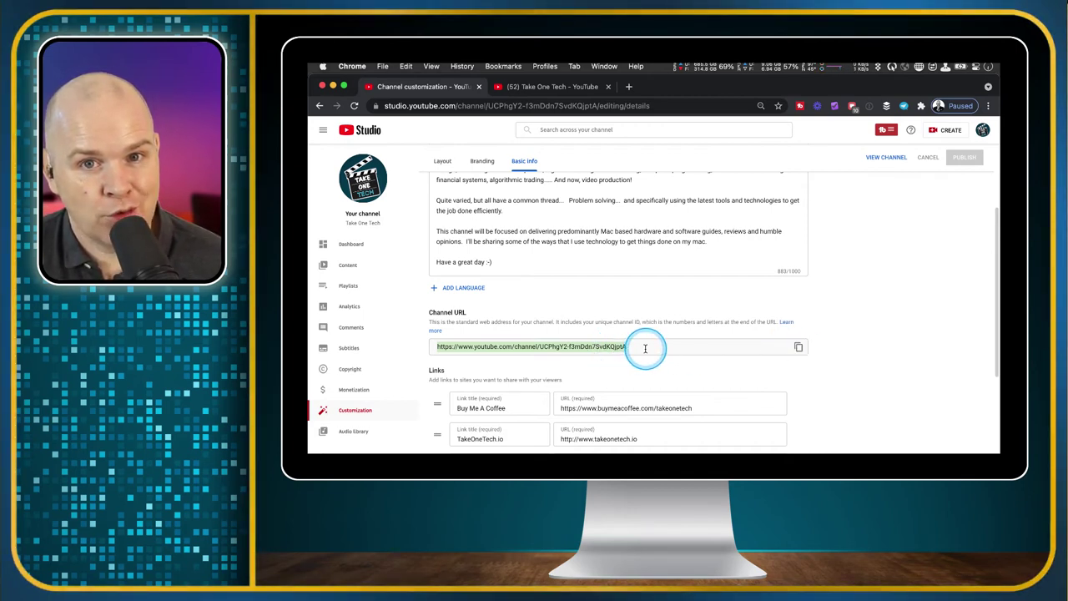
Step: Review the titles and URLs of the site and social media entries in the Links section
scroll(646, 347, down, 5)
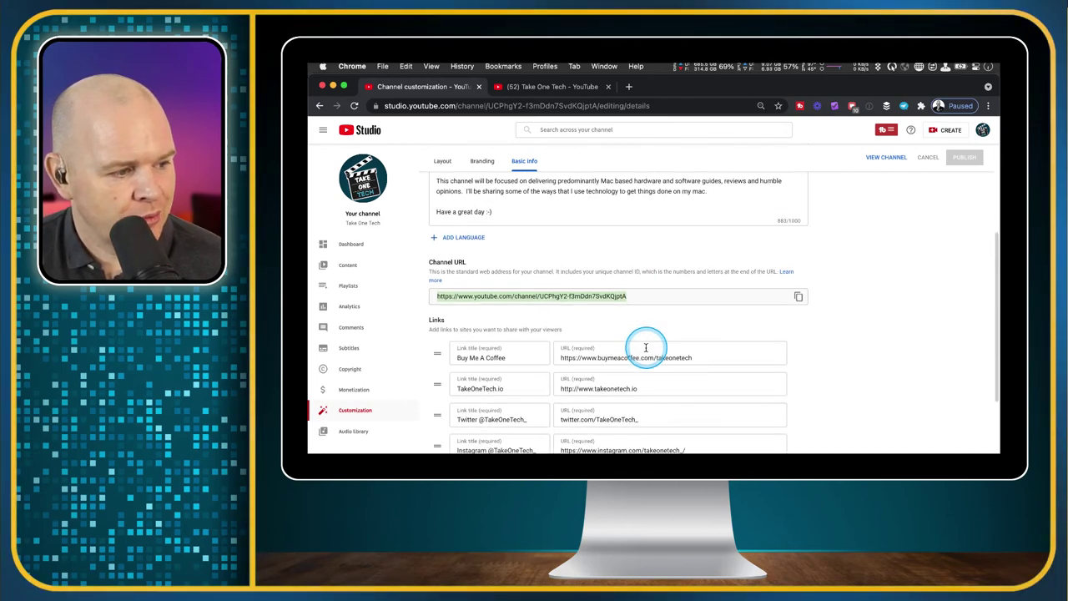
scroll(493, 354, down, 2)
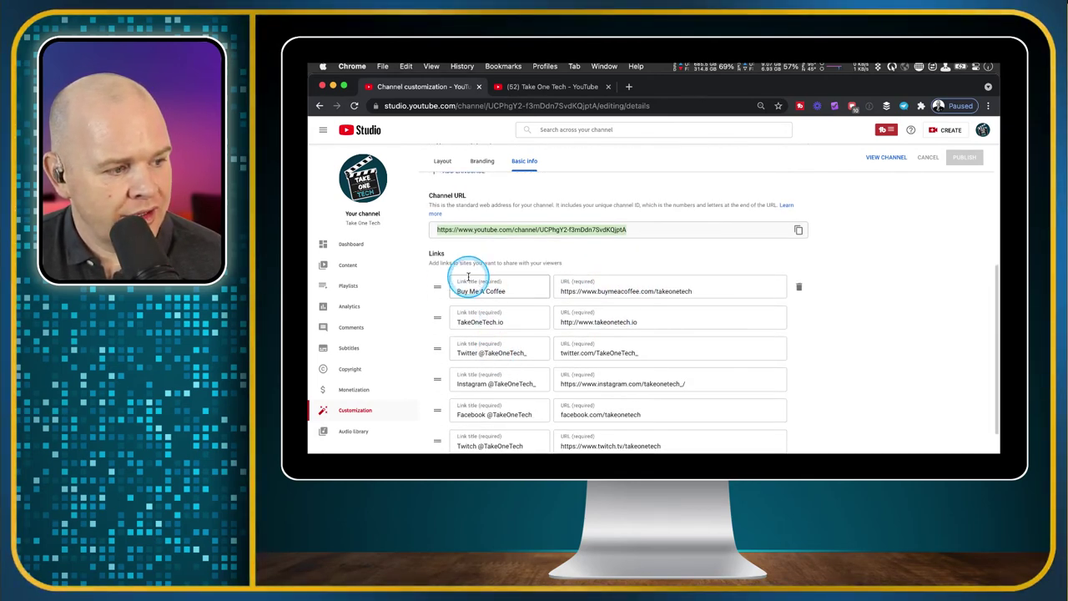
scroll(478, 441, down, 2)
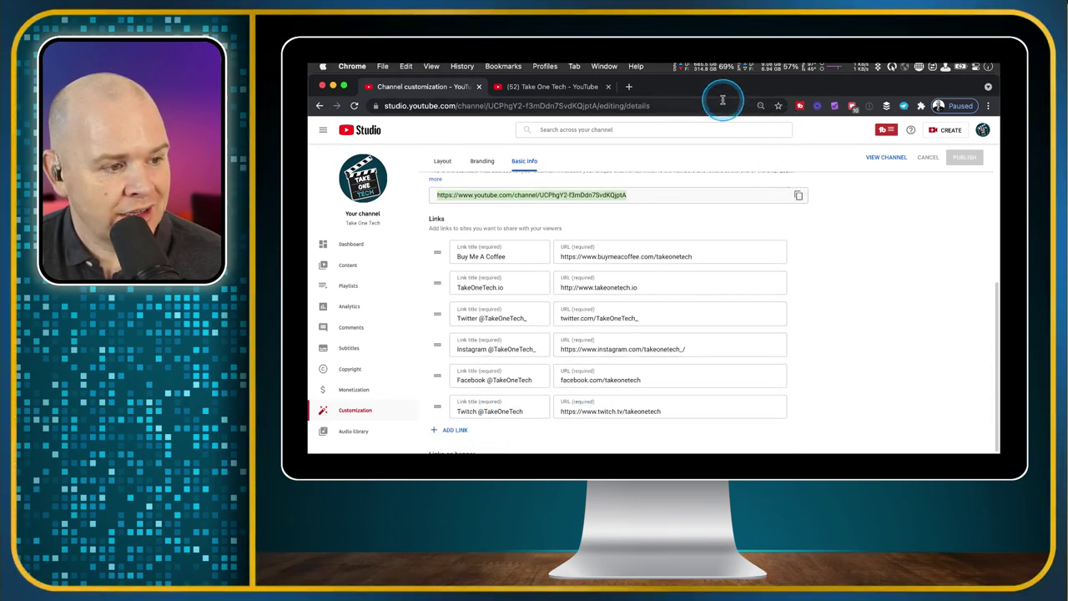
Step: Check how the links appear on the public channel page's banner and return to the Links section in Basic info
click(584, 89)
scroll(797, 254, up, 1)
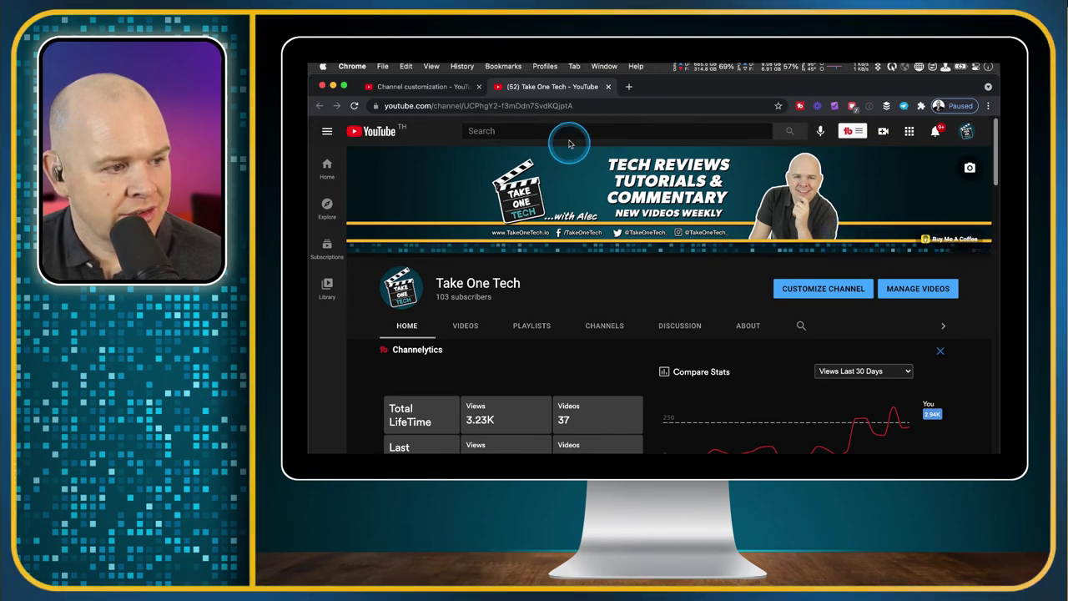
click(422, 86)
scroll(796, 362, down, 2)
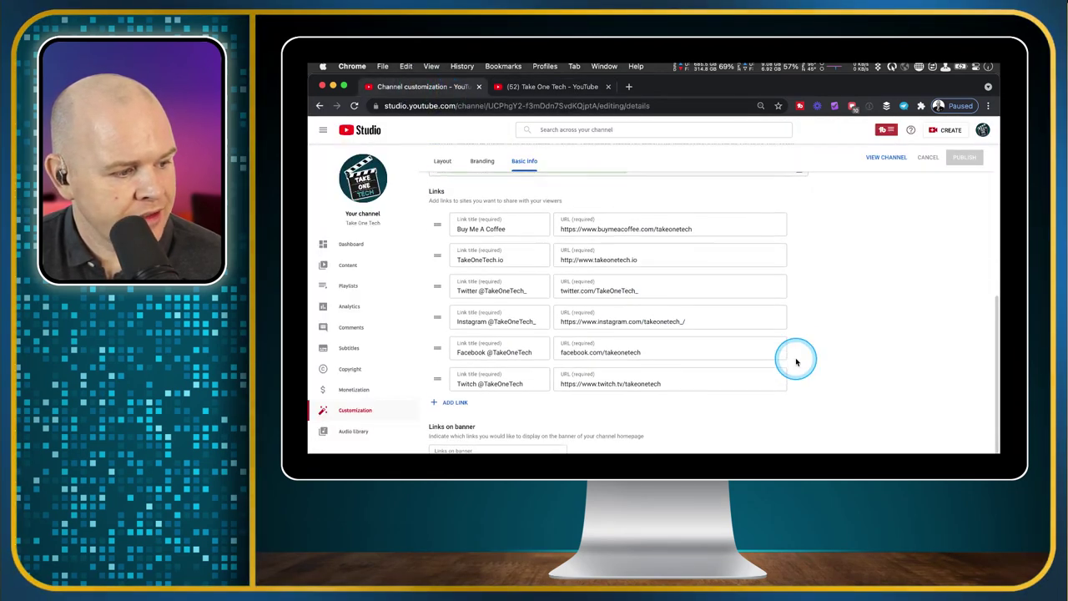
Step: Add an empty link entry below the Twitch link in the Links section
scroll(796, 362, up, 2)
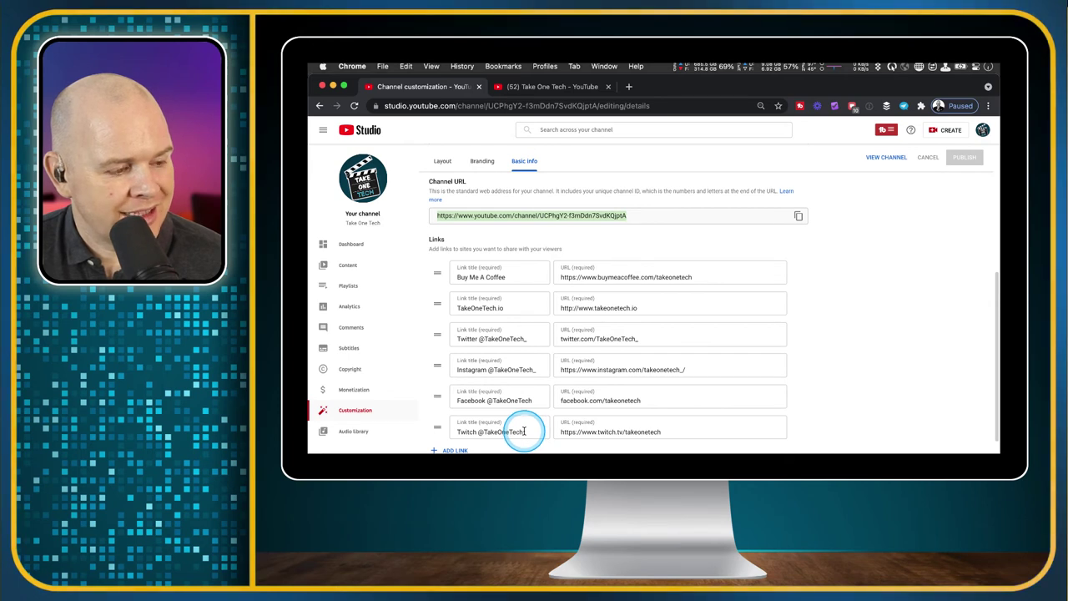
click(455, 450)
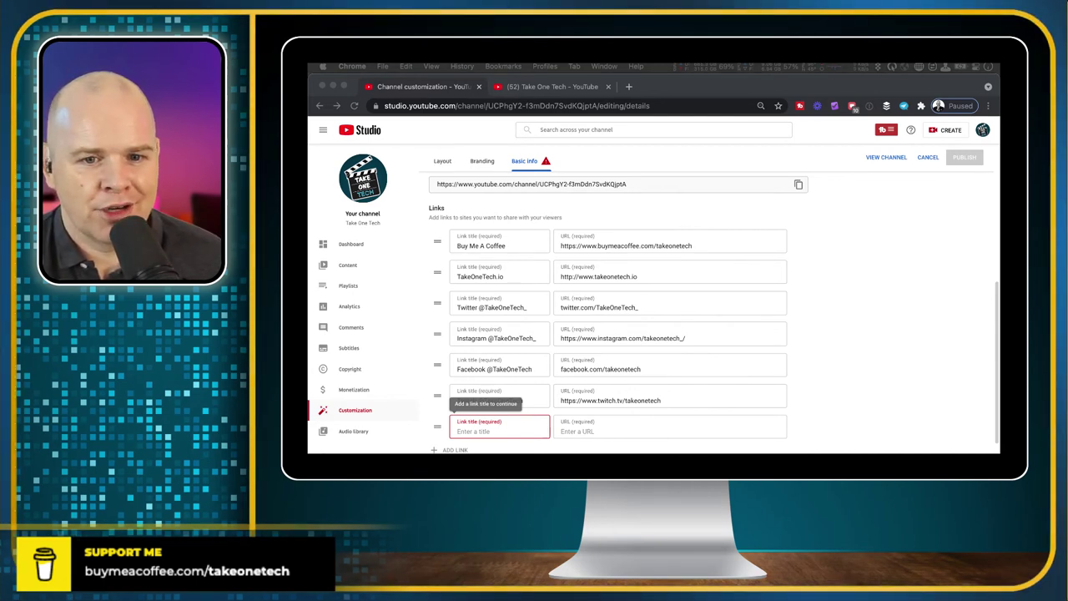
click(504, 443)
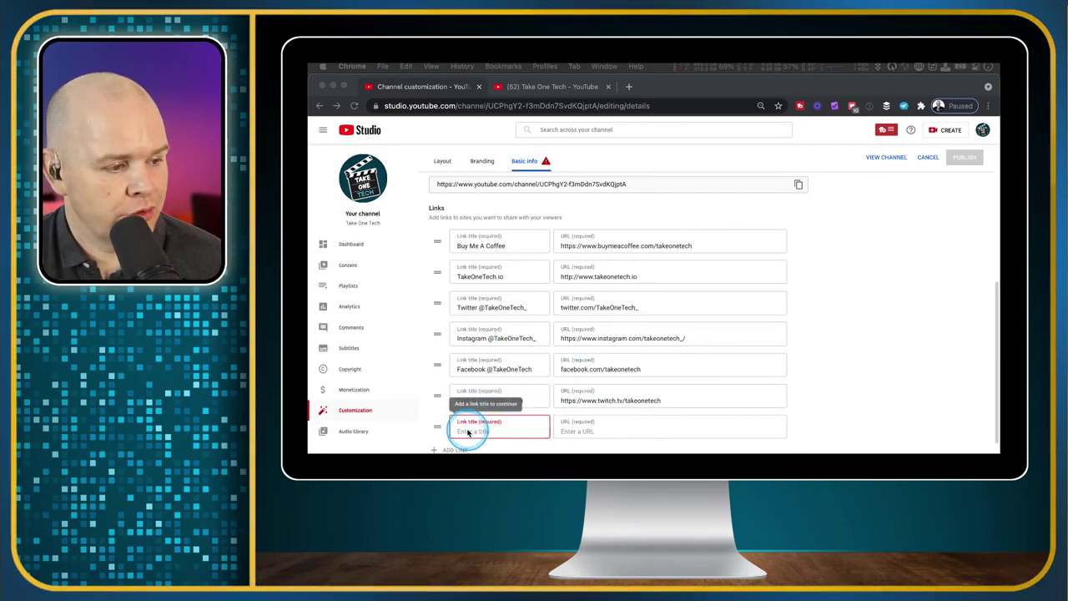
Step: View the available choices for Links on banner and close the list, keeping First 5 links
scroll(818, 359, down, 2)
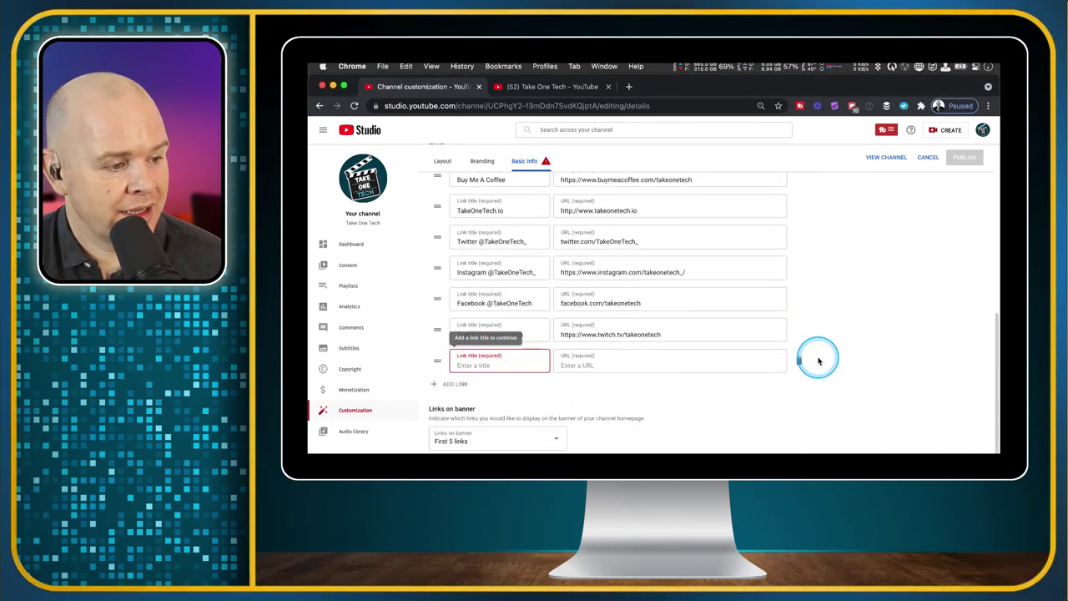
scroll(818, 359, down, 1)
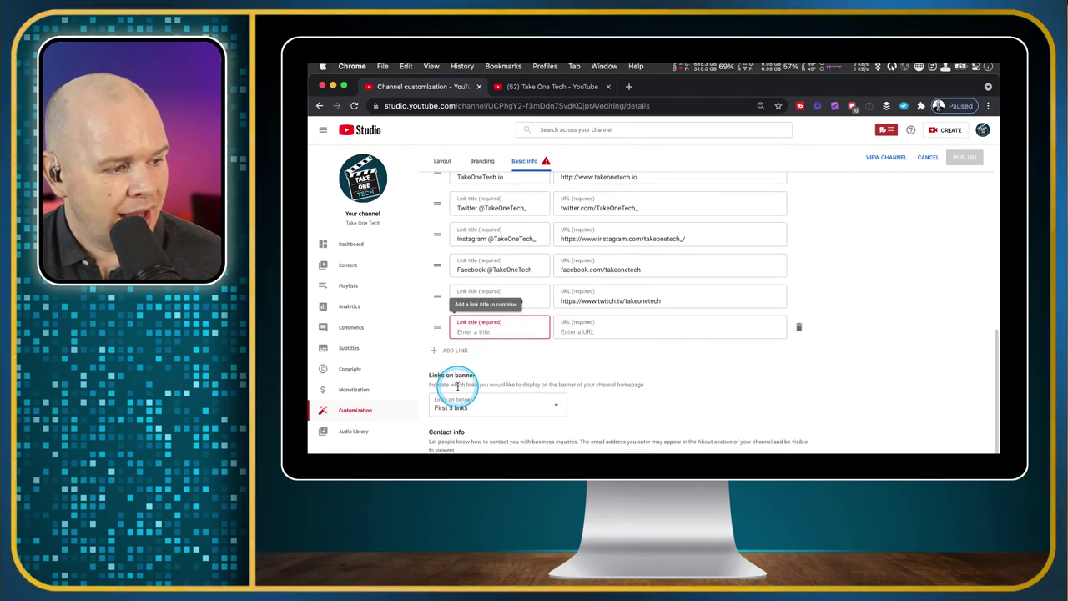
click(556, 408)
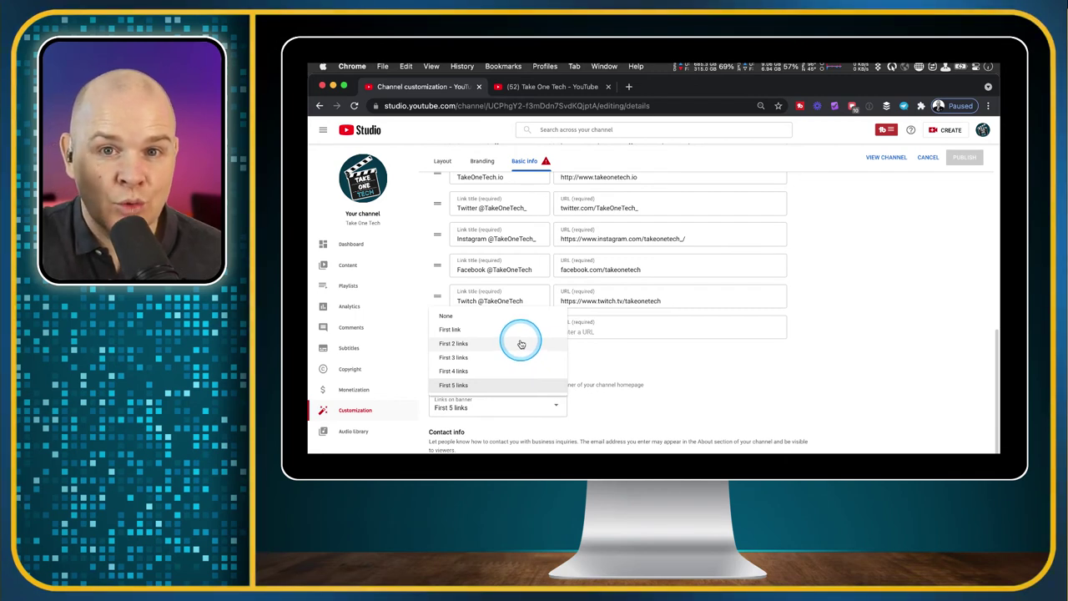
click(724, 382)
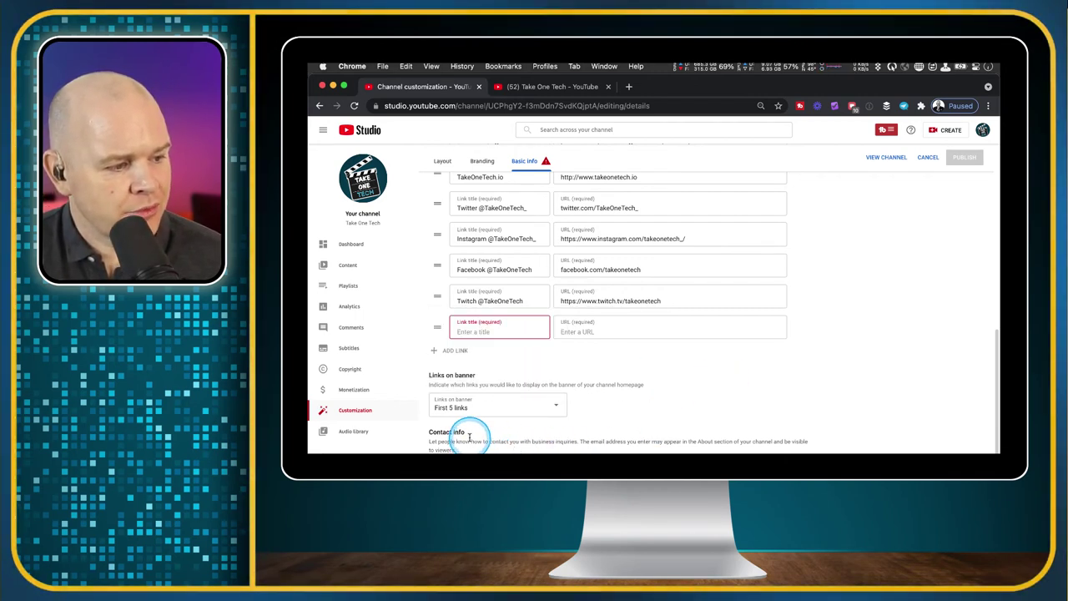
scroll(655, 358, up, 1)
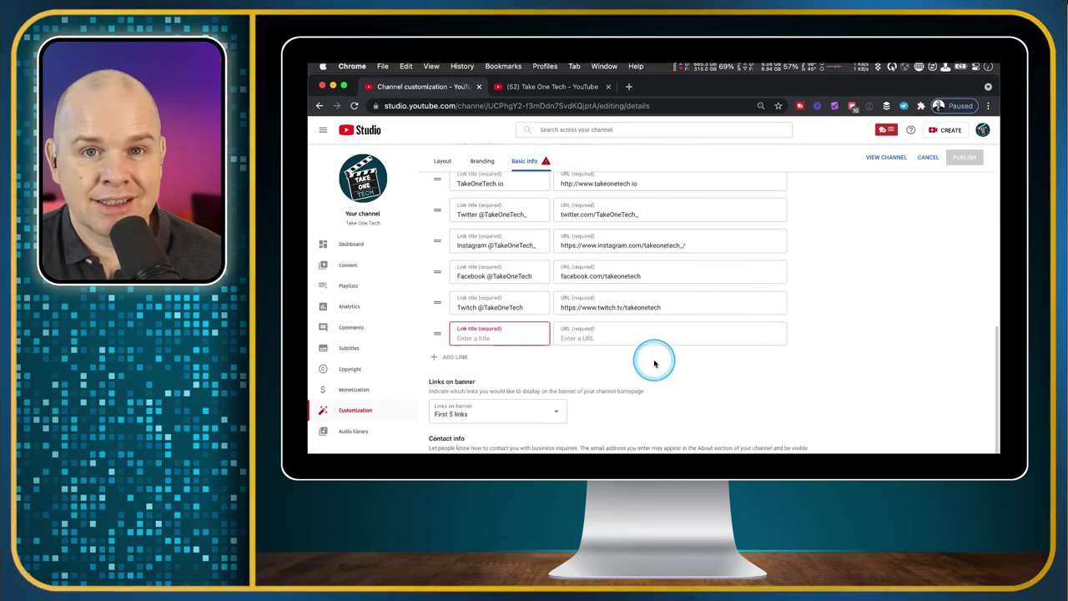
Step: Leave channel customization for the Audio library, discarding the unsaved link entry
scroll(654, 363, up, 2)
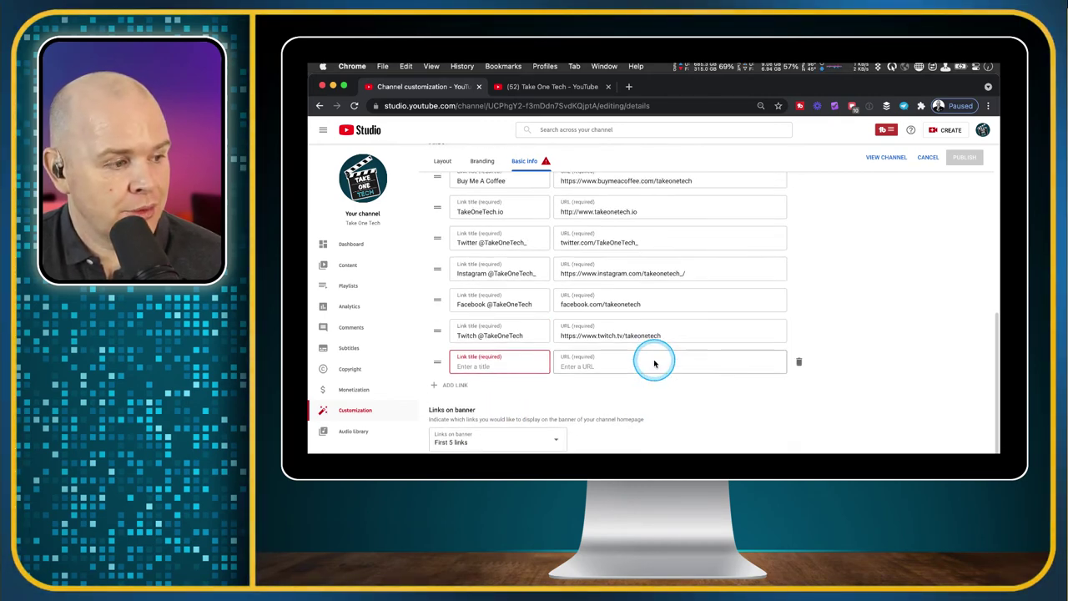
scroll(655, 363, up, 10)
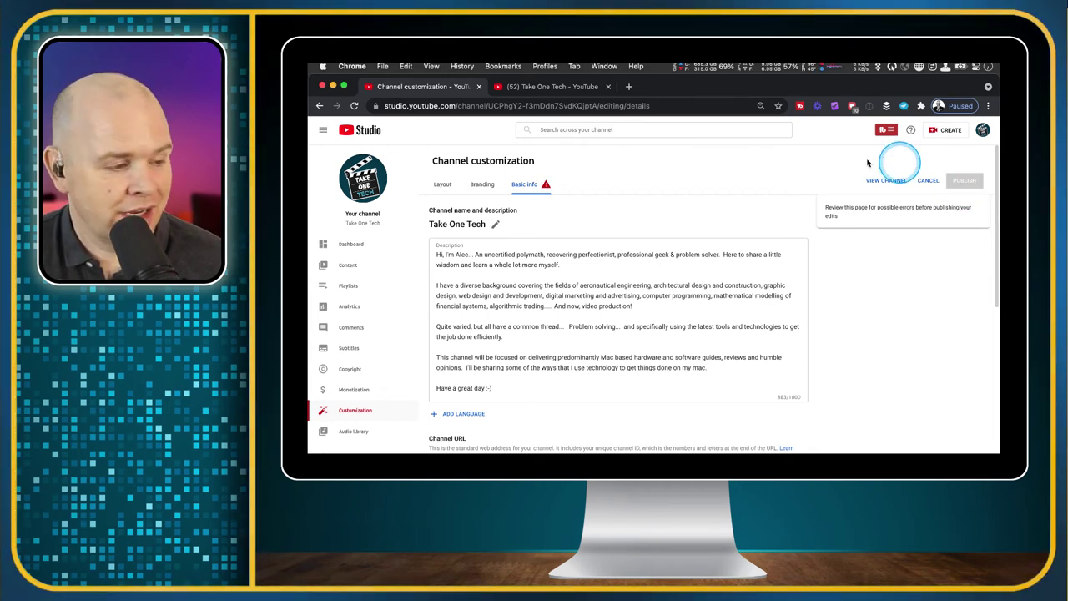
click(364, 430)
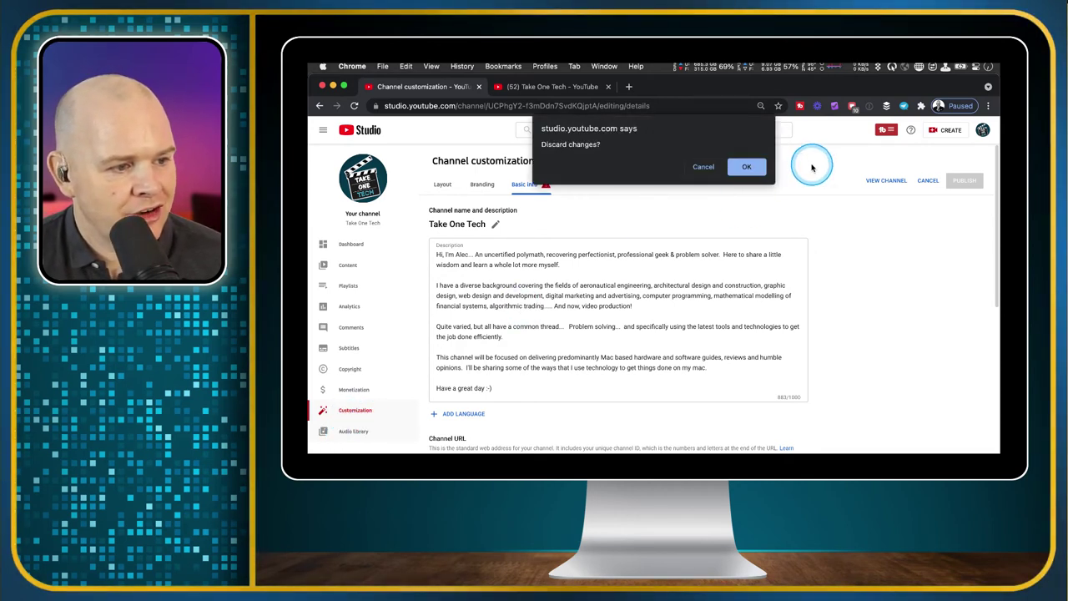
click(748, 168)
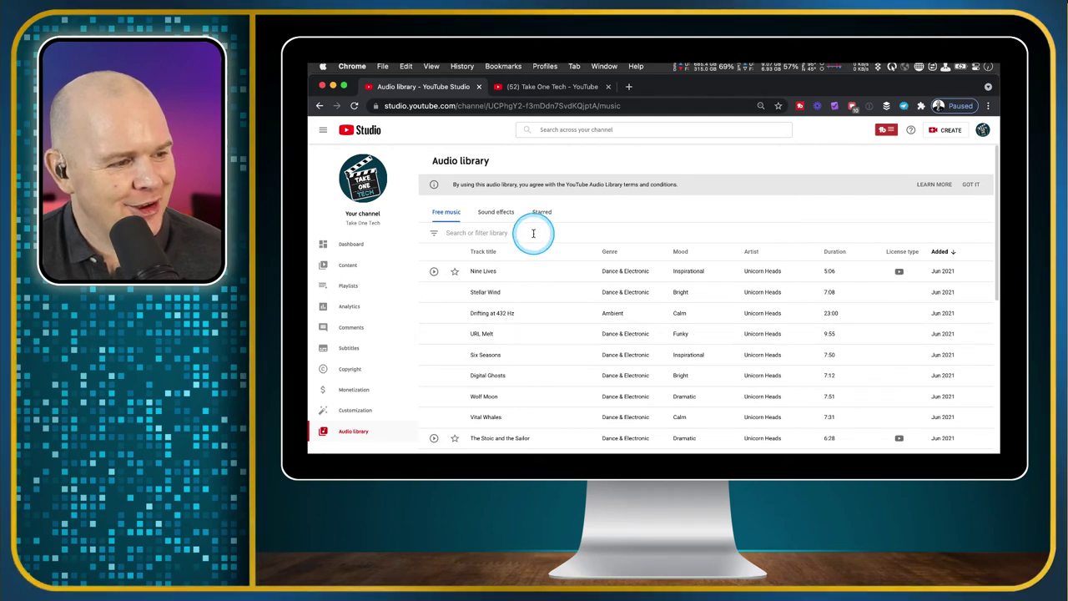
Step: Browse the Free music tracks in the Audio library, including their genre, mood, artist, duration and license type
scroll(719, 236, down, 1)
scroll(719, 236, down, 1)
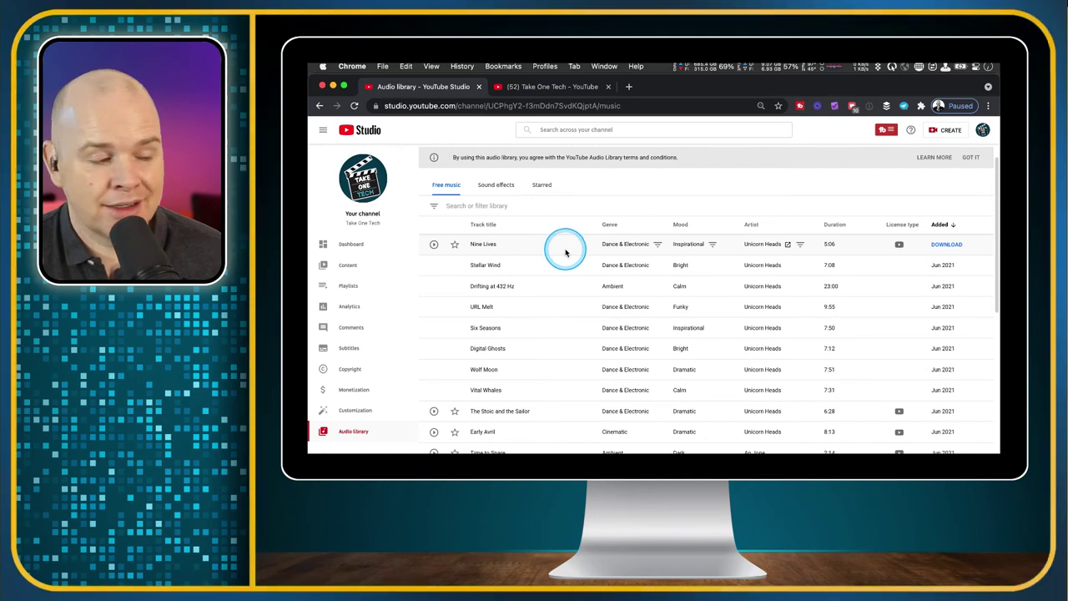
scroll(565, 252, down, 2)
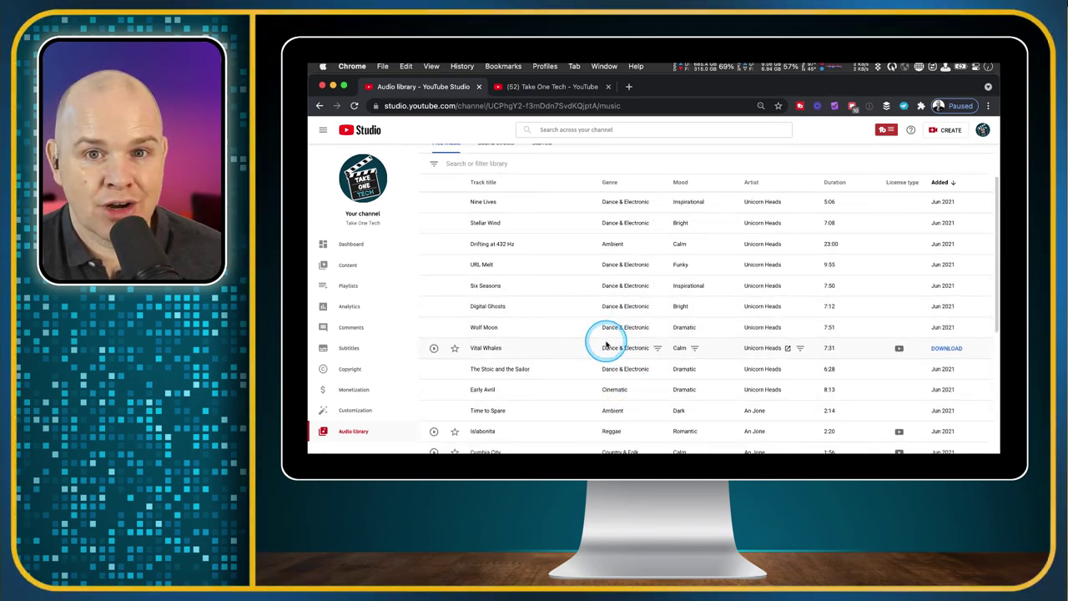
scroll(607, 345, down, 1)
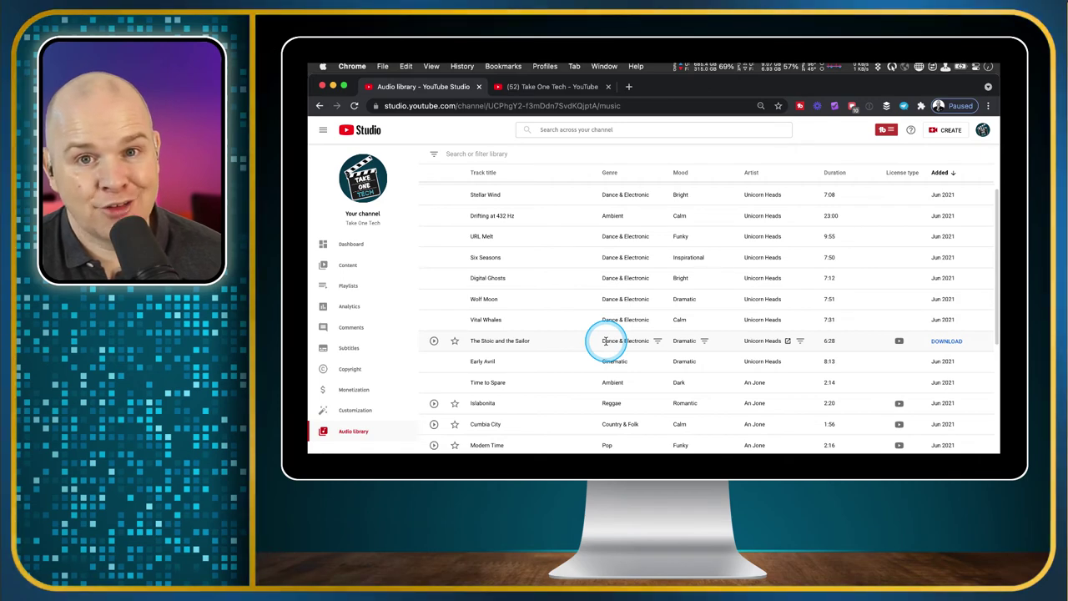
scroll(606, 341, down, 5)
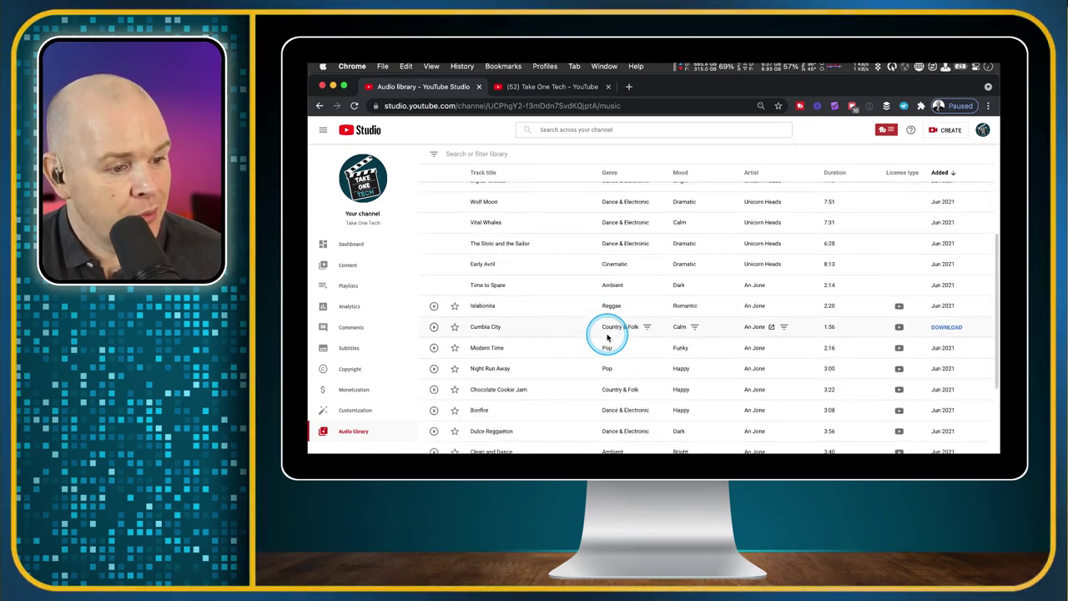
scroll(606, 336, down, 2)
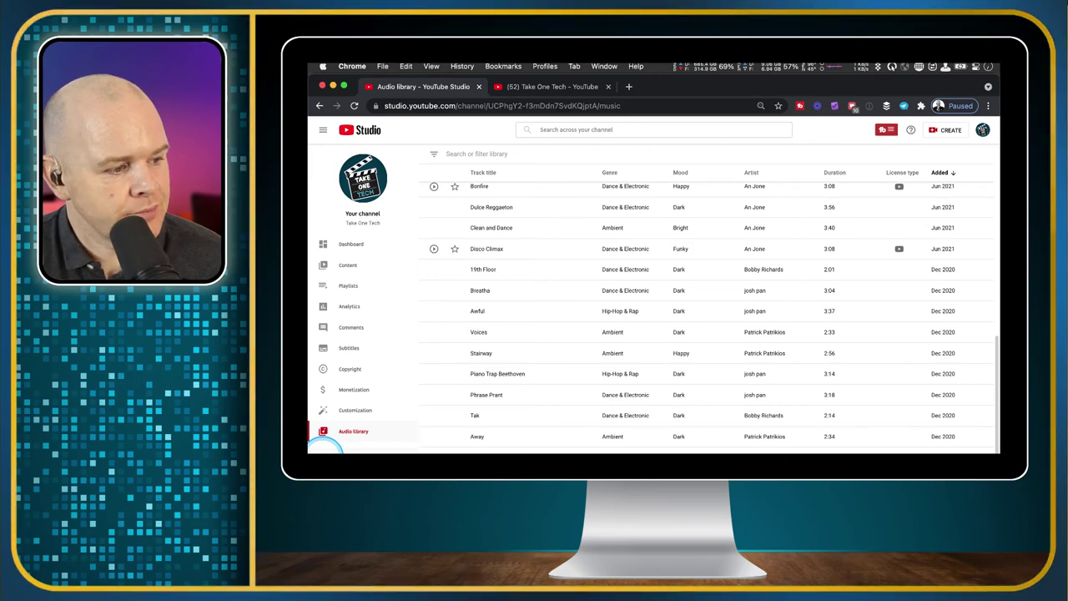
Step: Open Settings, view the default currency, and review the channel's country of residence and full keyword list
click(327, 447)
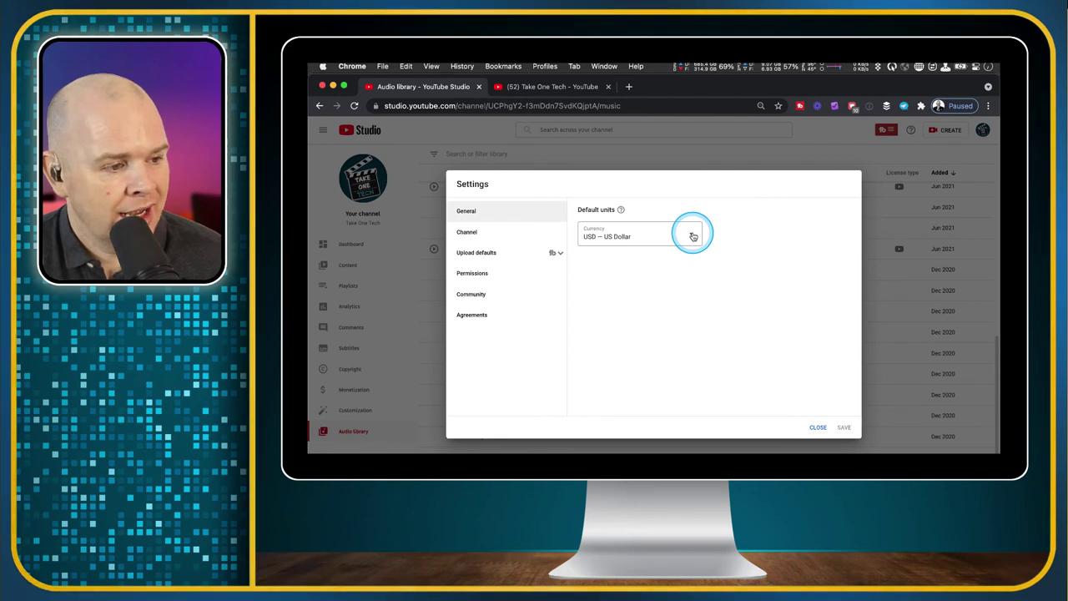
click(472, 235)
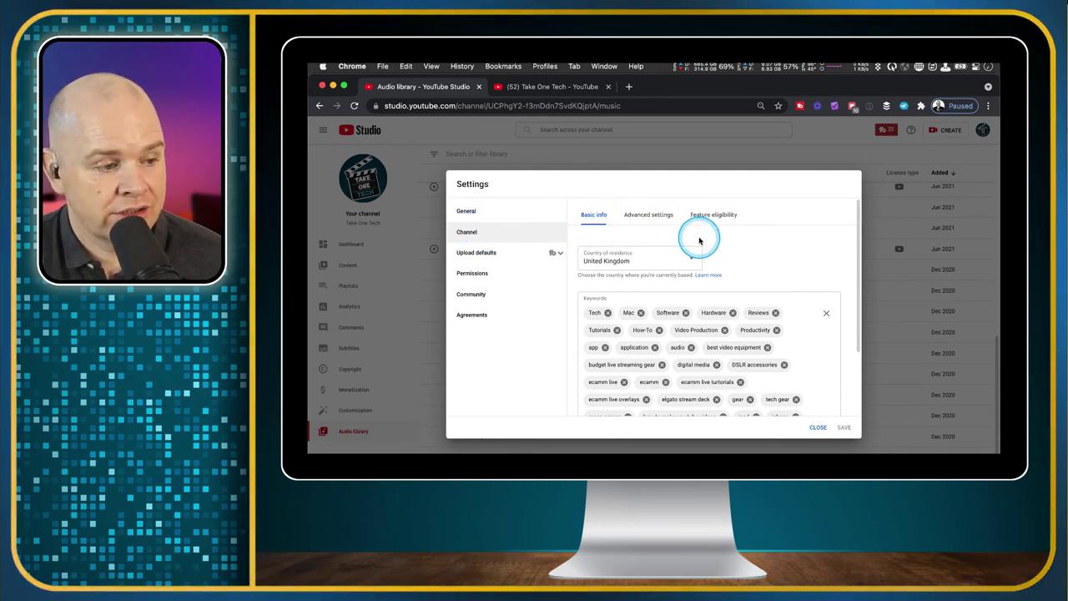
scroll(818, 265, down, 1)
scroll(818, 264, down, 1)
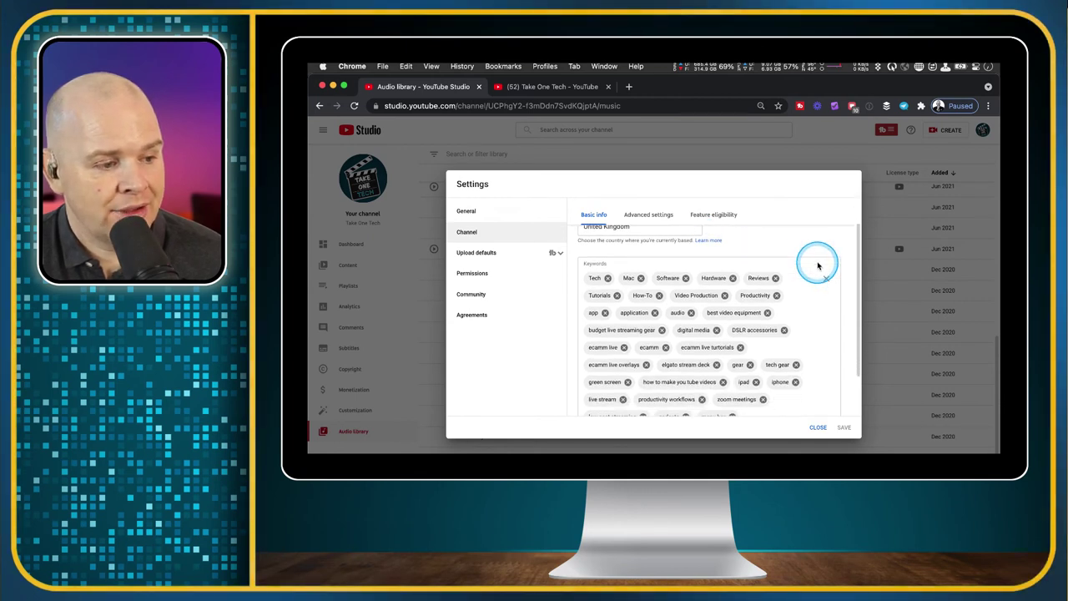
scroll(775, 341, down, 2)
scroll(759, 345, down, 1)
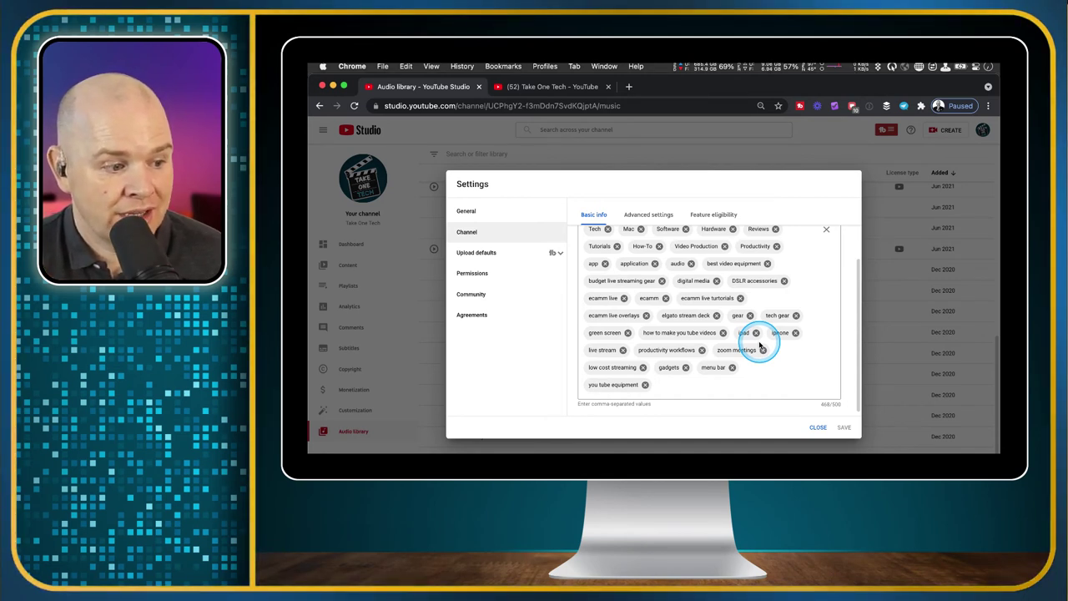
scroll(759, 346, up, 2)
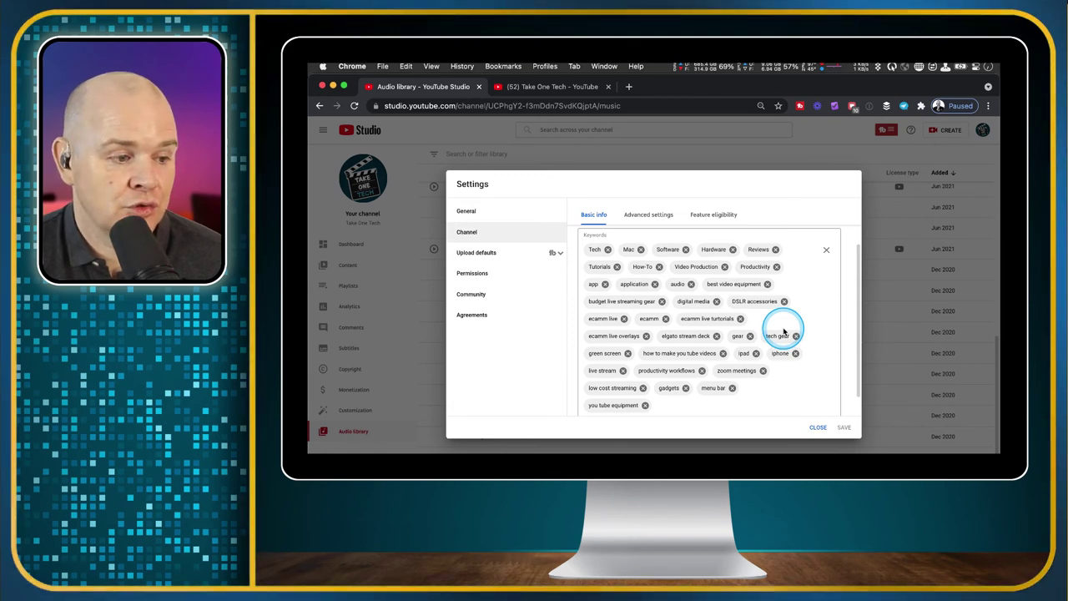
scroll(782, 332, up, 2)
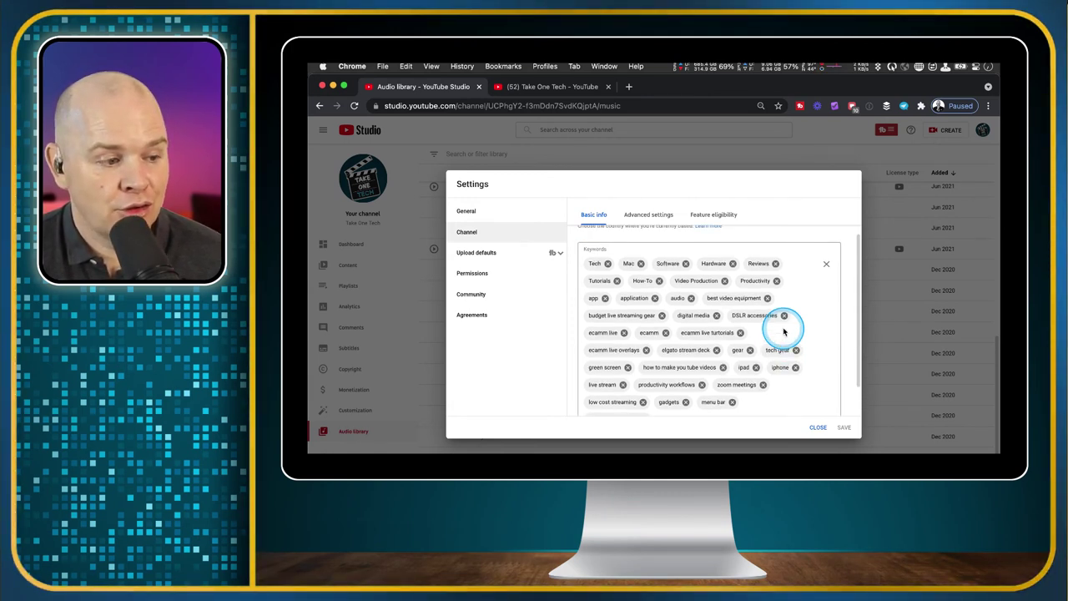
scroll(783, 332, down, 3)
scroll(782, 331, down, 1)
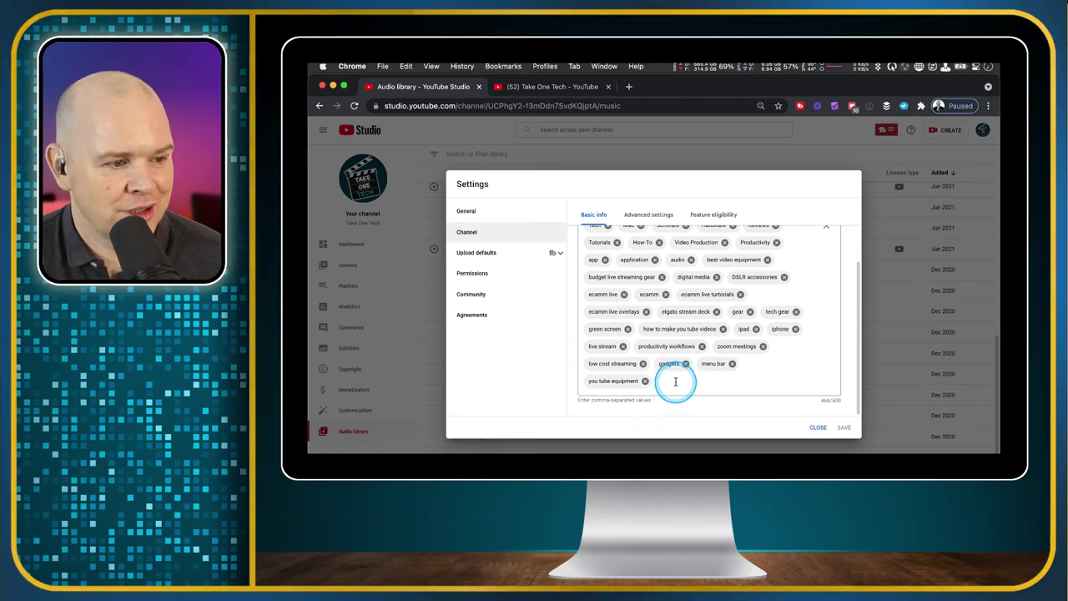
scroll(718, 303, up, 3)
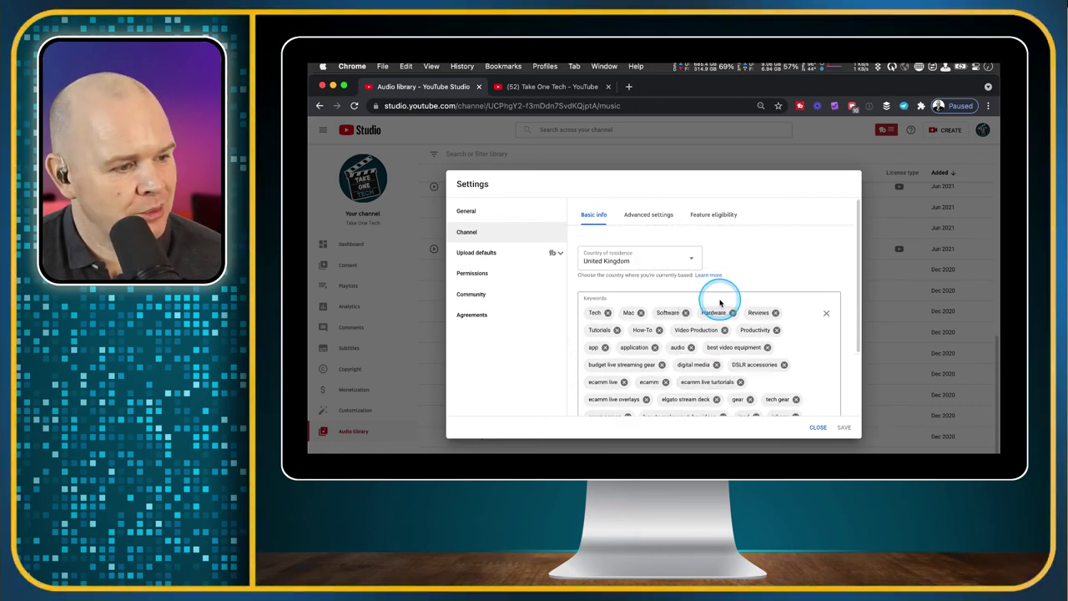
Step: Review the channel's Advanced settings, from the made-for-kids audience choice and Google Ads linking through captions, subscriber count, advertisements and other settings
click(638, 216)
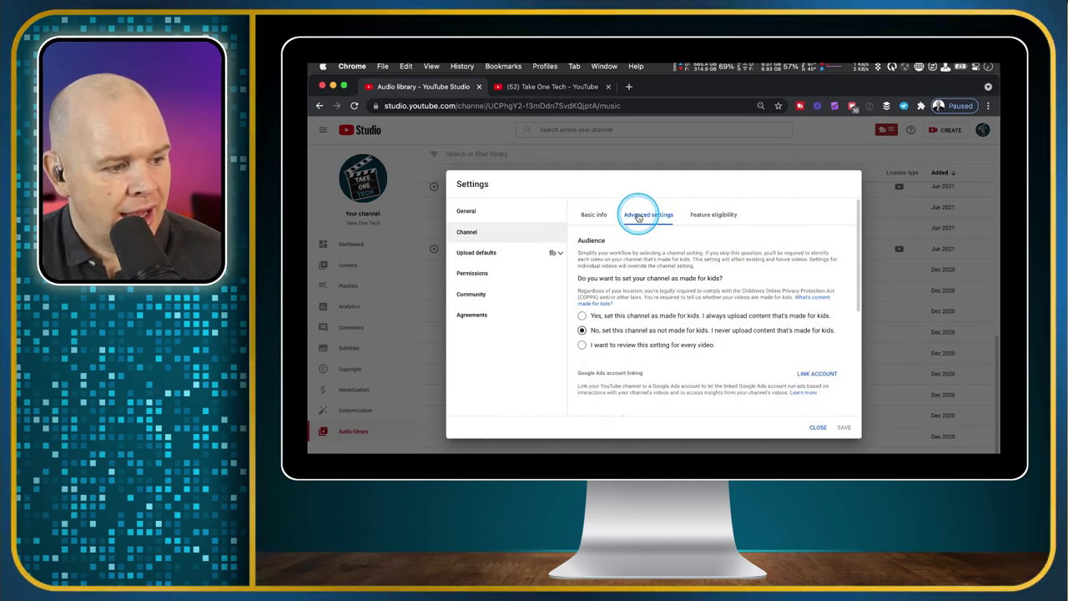
scroll(613, 276, down, 1)
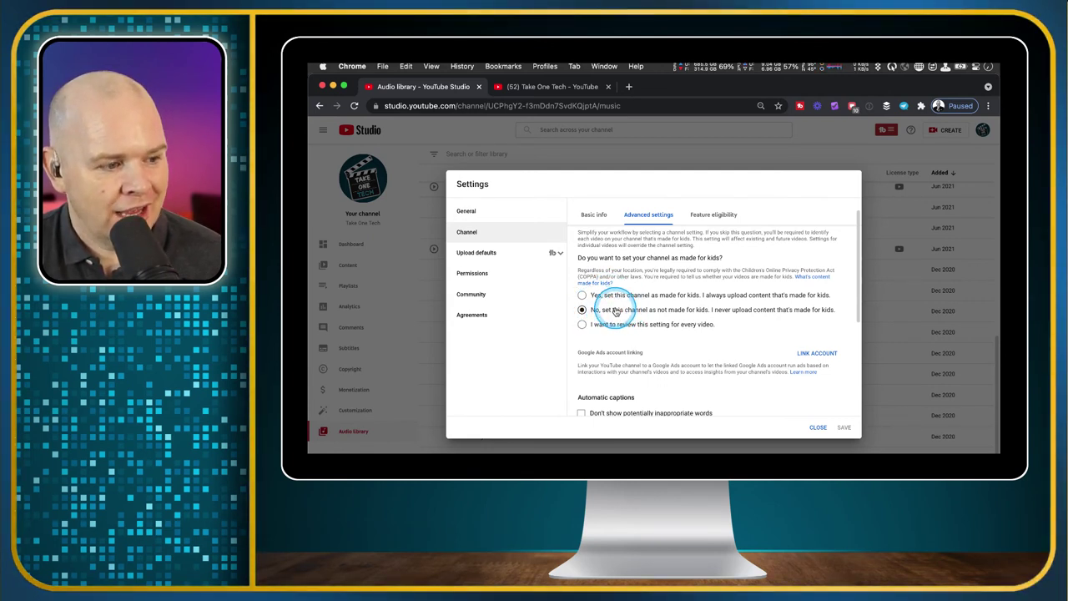
scroll(780, 351, down, 1)
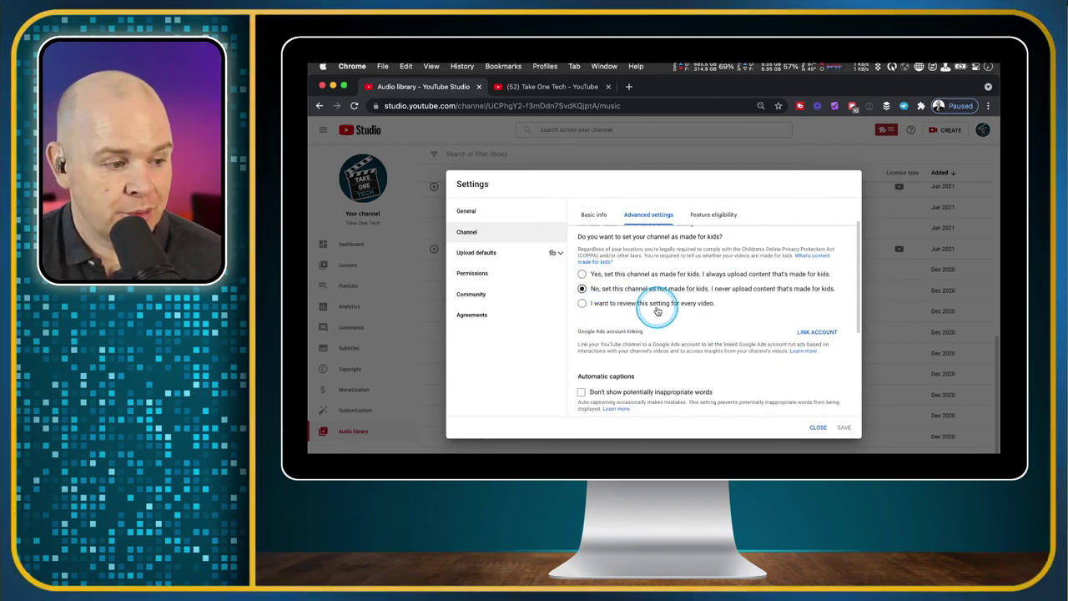
scroll(695, 349, down, 2)
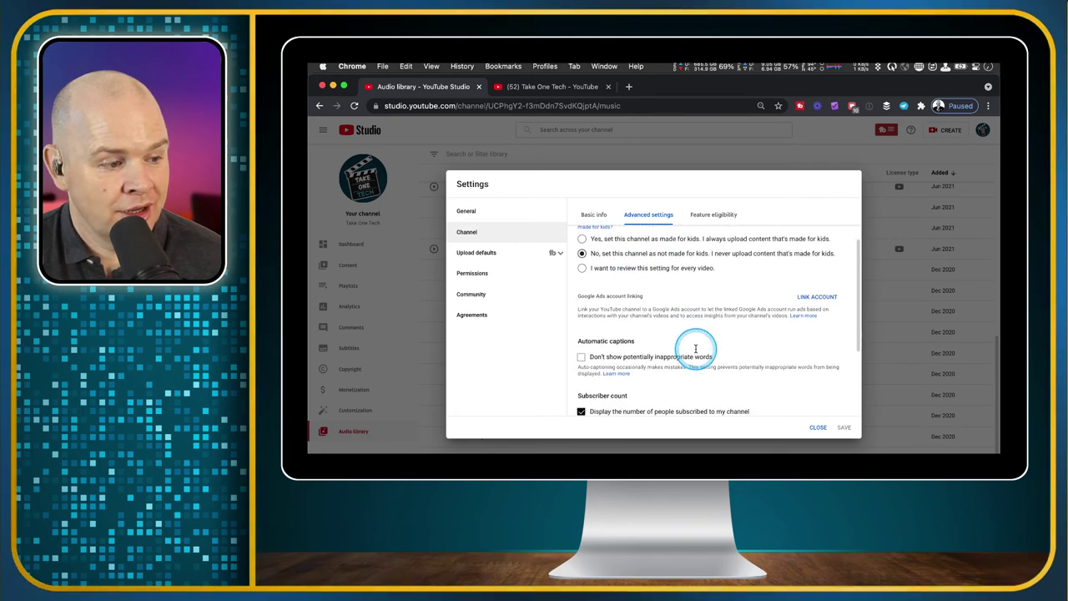
scroll(626, 345, down, 1)
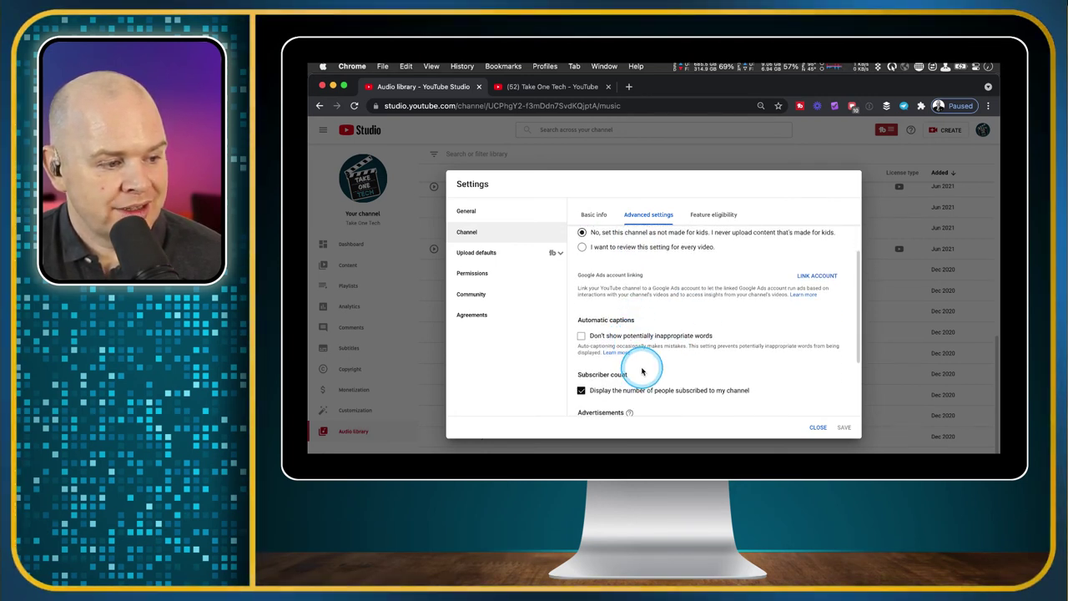
scroll(640, 368, down, 1)
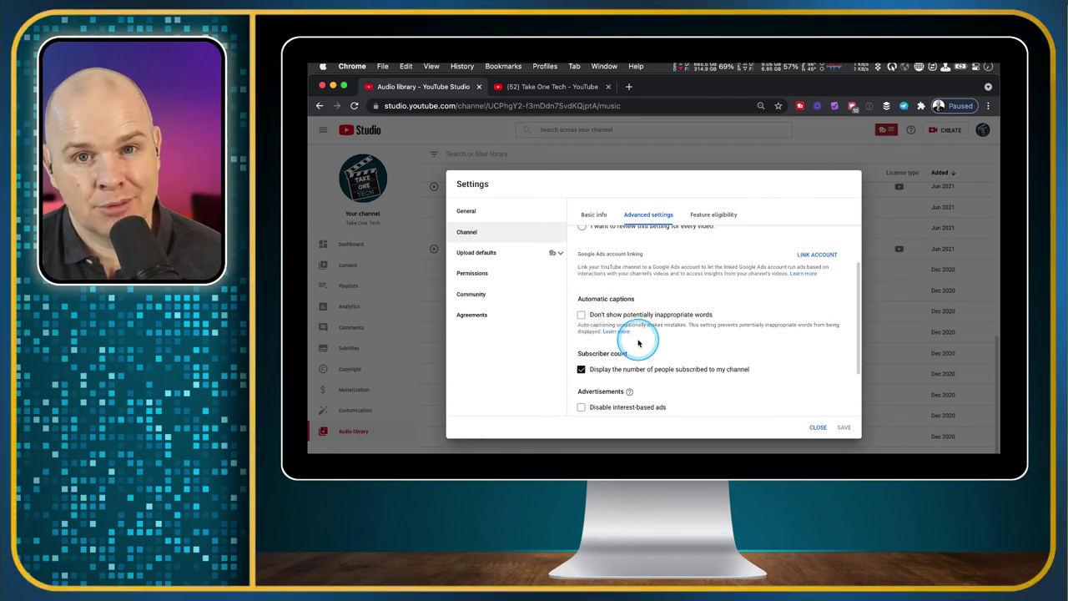
scroll(649, 345, down, 1)
scroll(649, 346, down, 5)
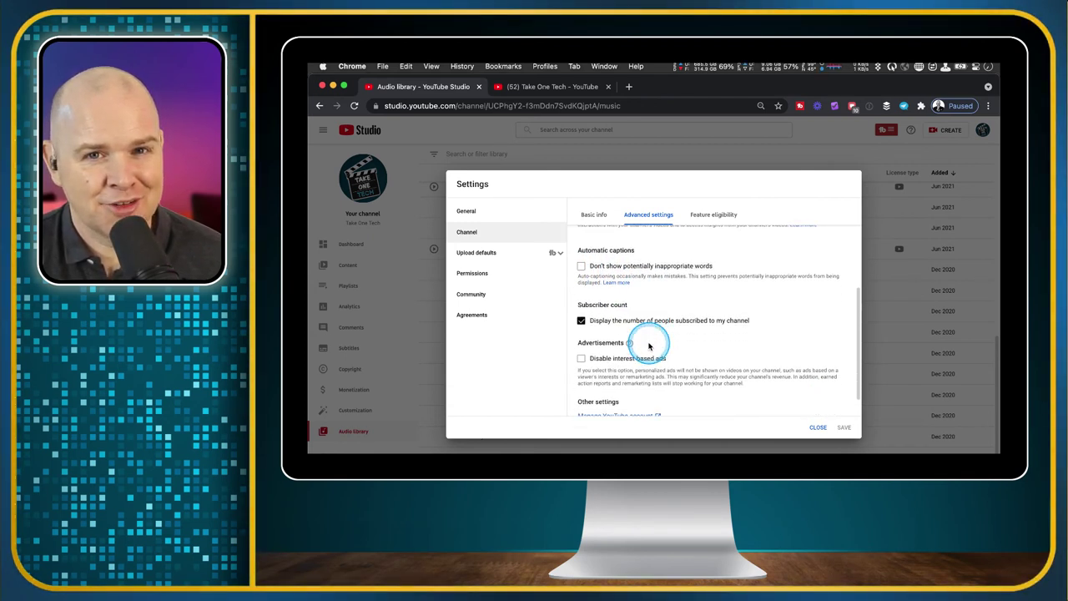
scroll(649, 346, down, 1)
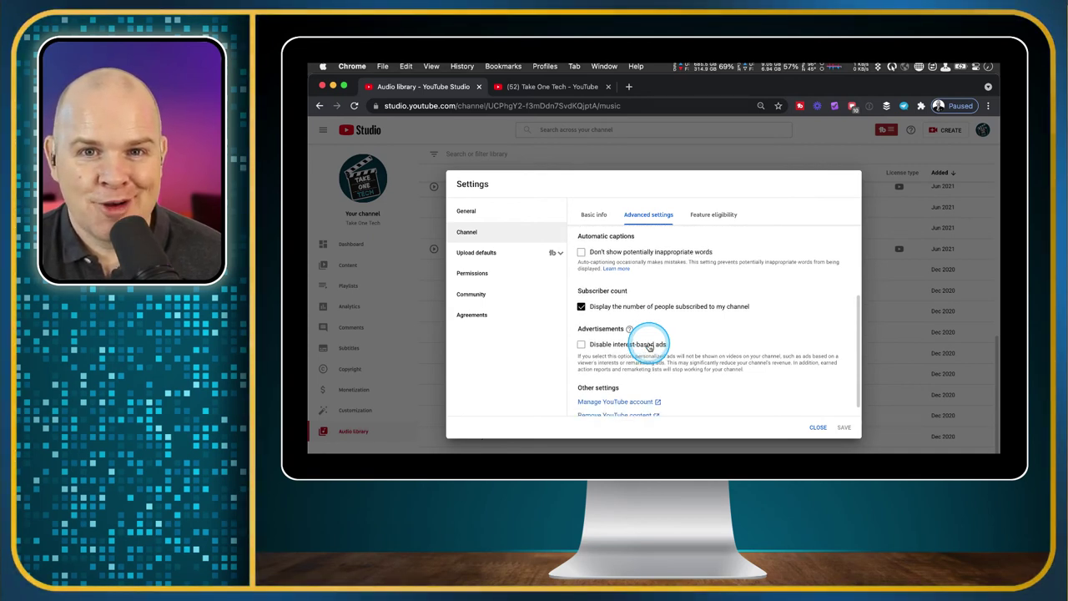
scroll(650, 346, down, 2)
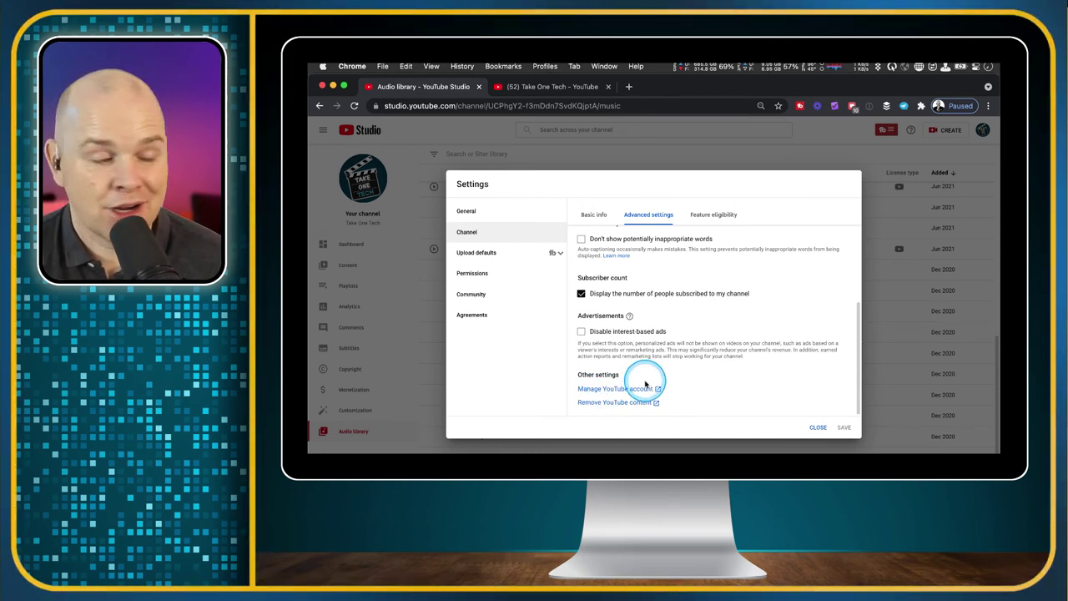
Step: Expand Default Features and Features that require phone verification under Feature eligibility to examine their contents and requirements
click(713, 216)
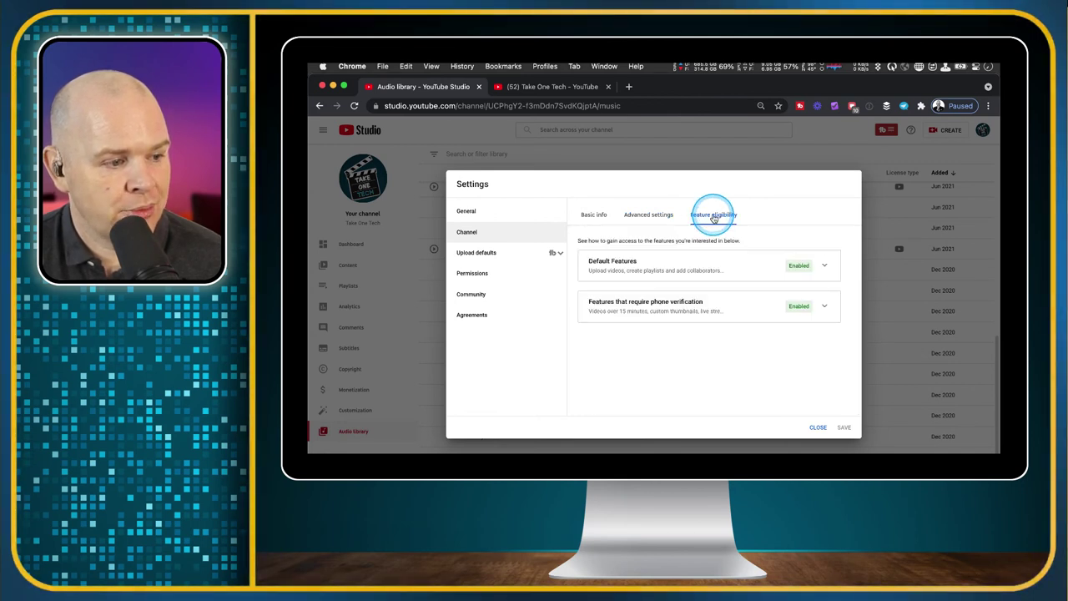
click(824, 267)
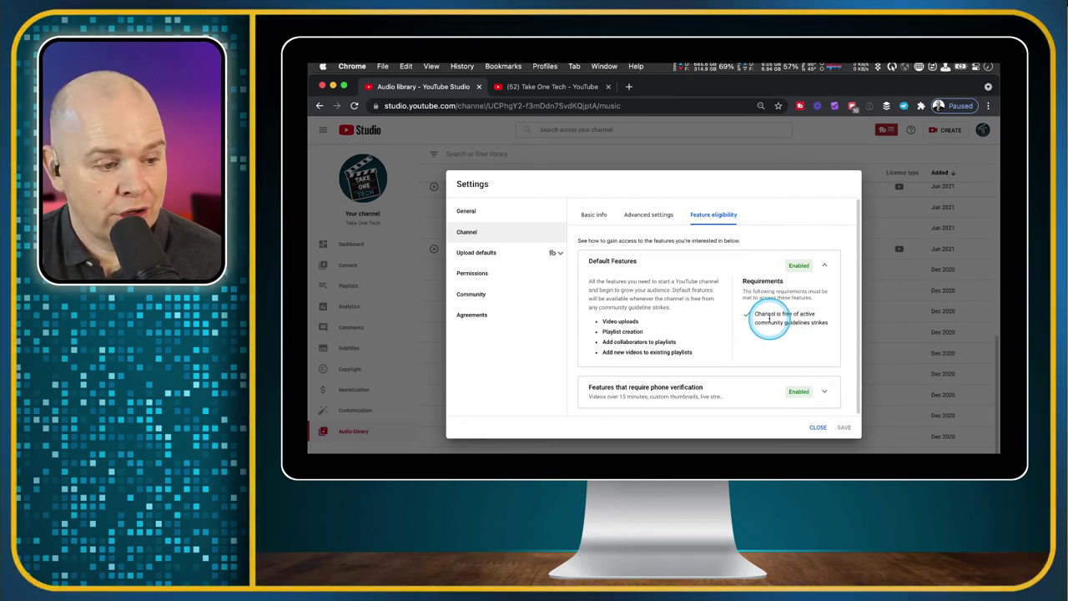
click(824, 391)
scroll(823, 389, down, 3)
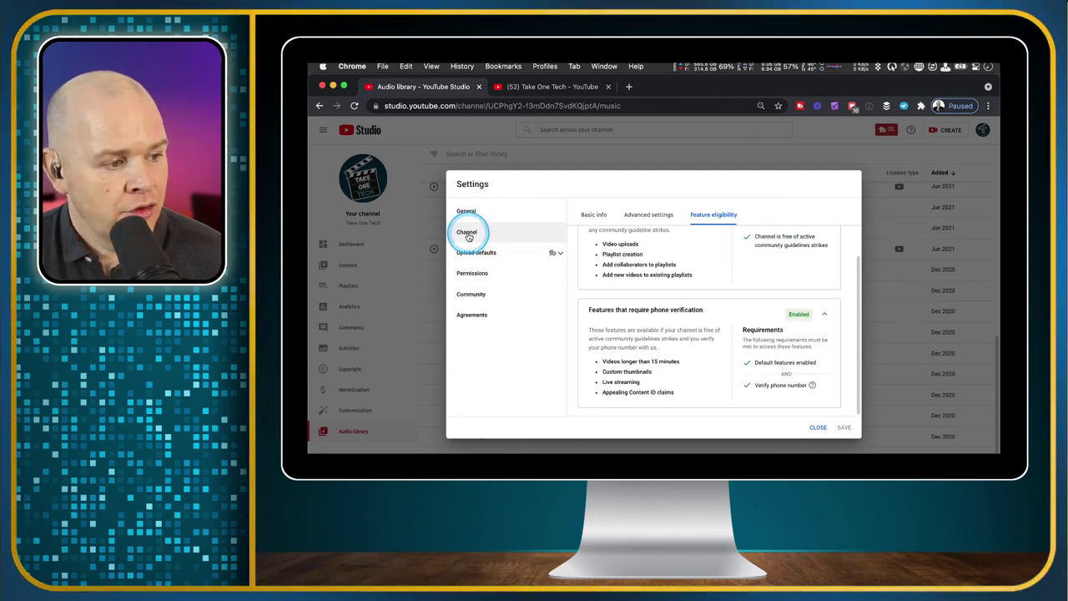
Step: Revisit the channel's Advanced settings and Basic info, returning to the country of residence and keywords
click(649, 217)
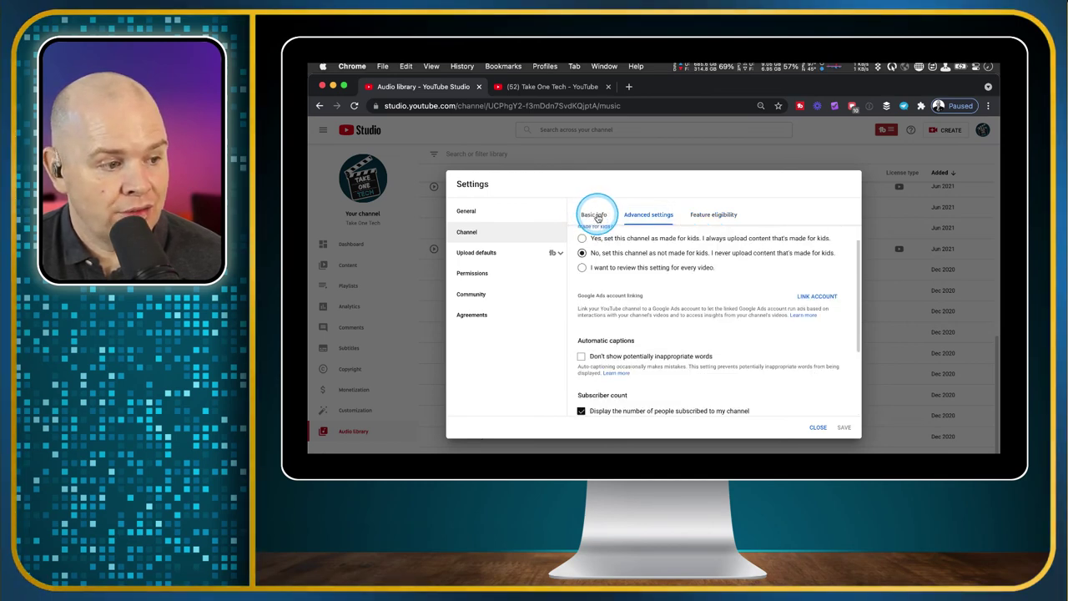
click(596, 217)
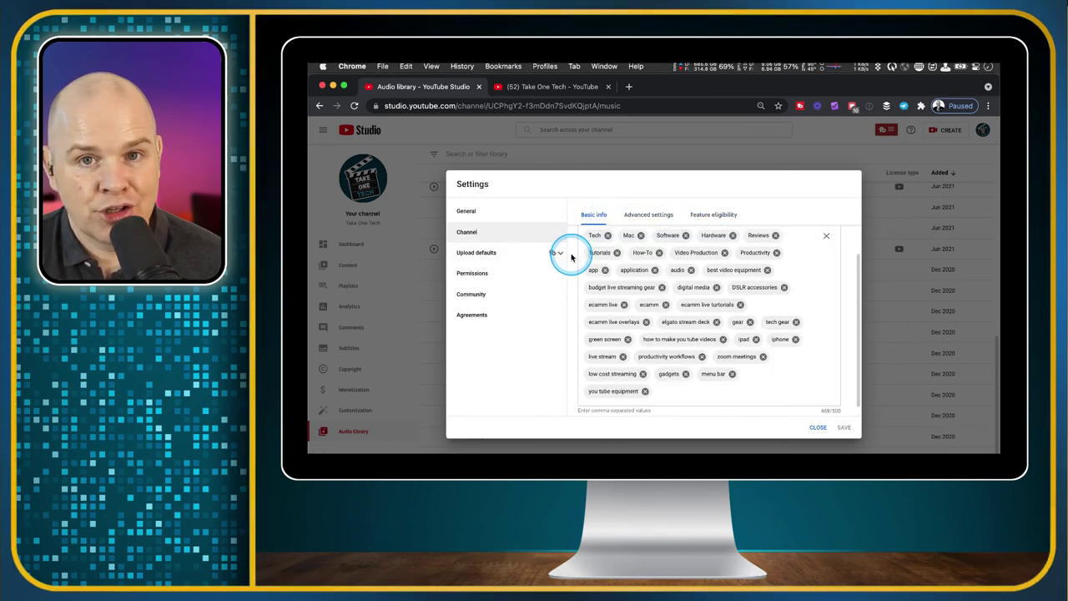
scroll(751, 284, up, 2)
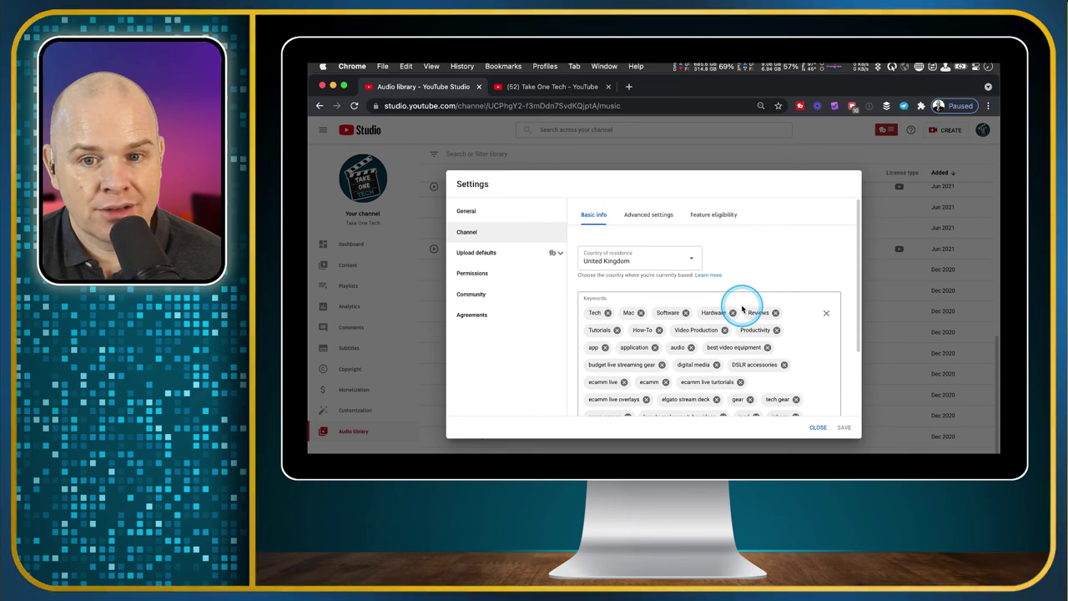
Step: Open Upload defaults and review the default title field and the full default description, including its support and affiliate links
click(480, 254)
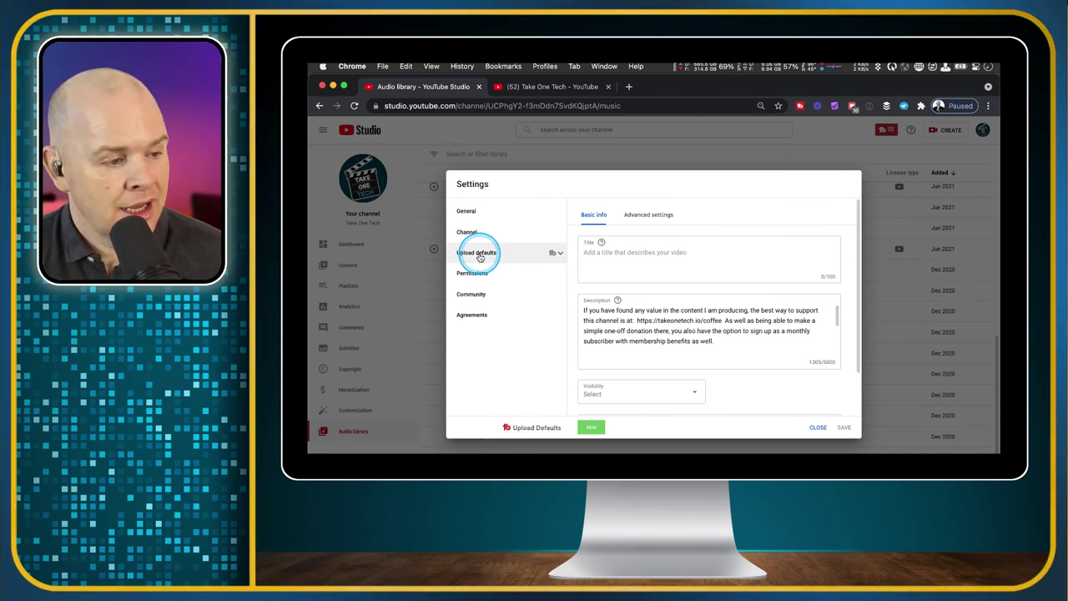
click(587, 252)
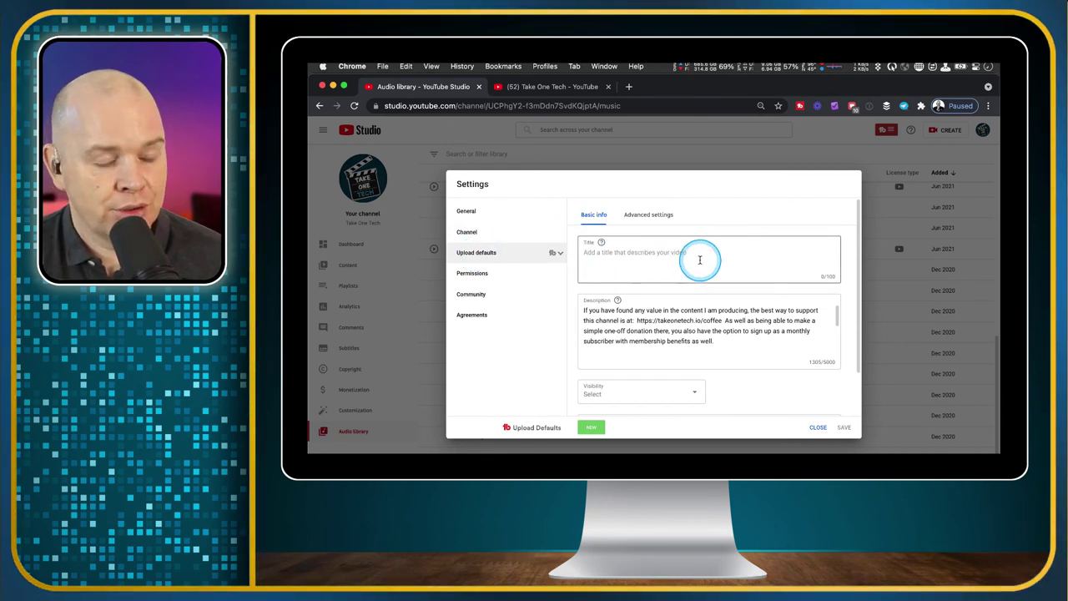
scroll(701, 262, down, 1)
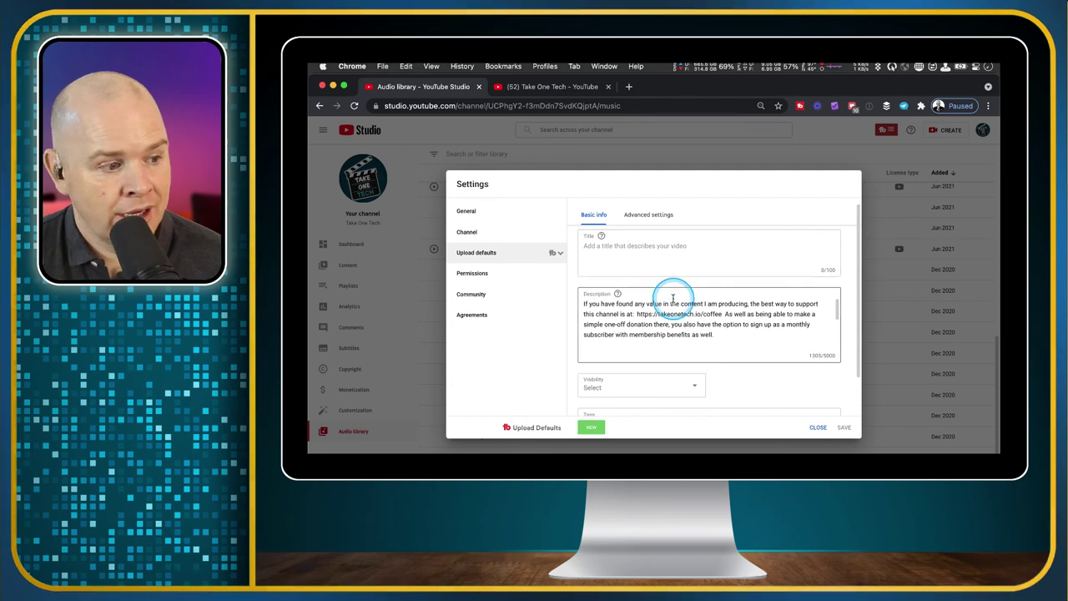
scroll(672, 296, down, 3)
scroll(726, 328, up, 3)
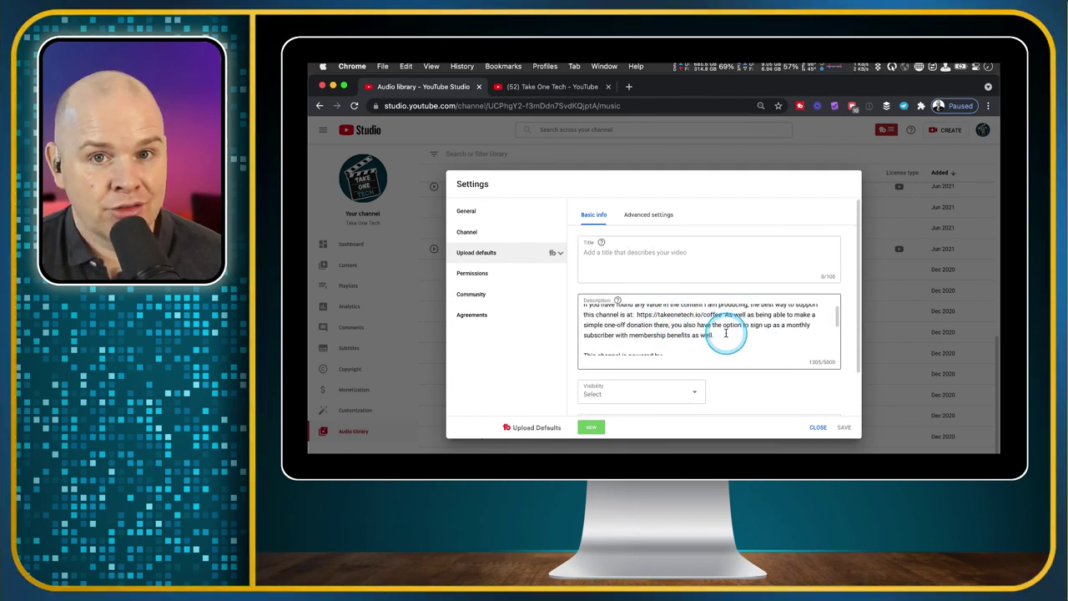
scroll(726, 333, up, 1)
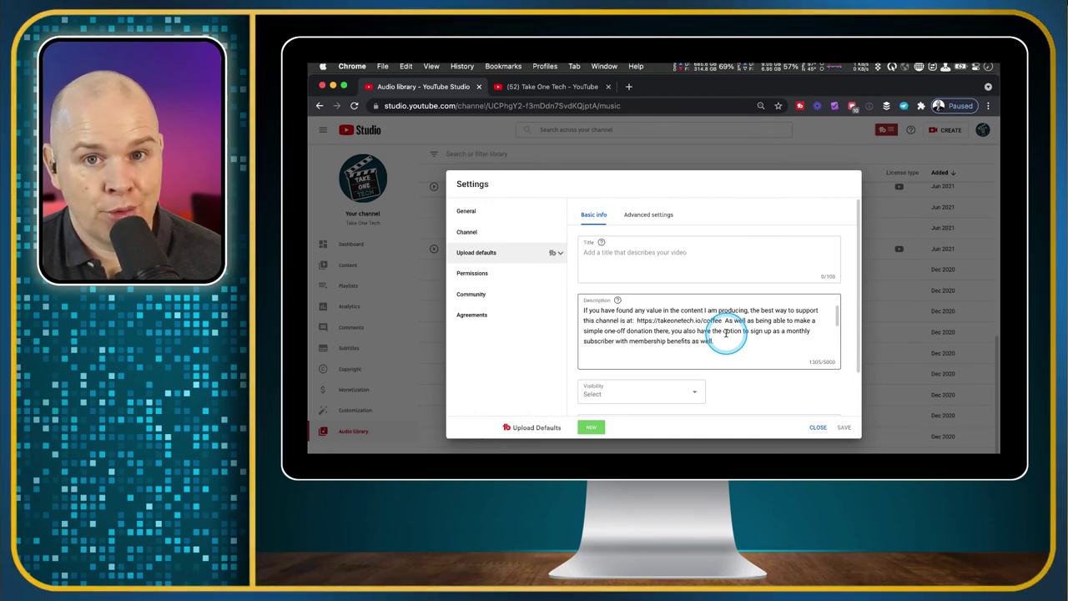
scroll(726, 333, down, 4)
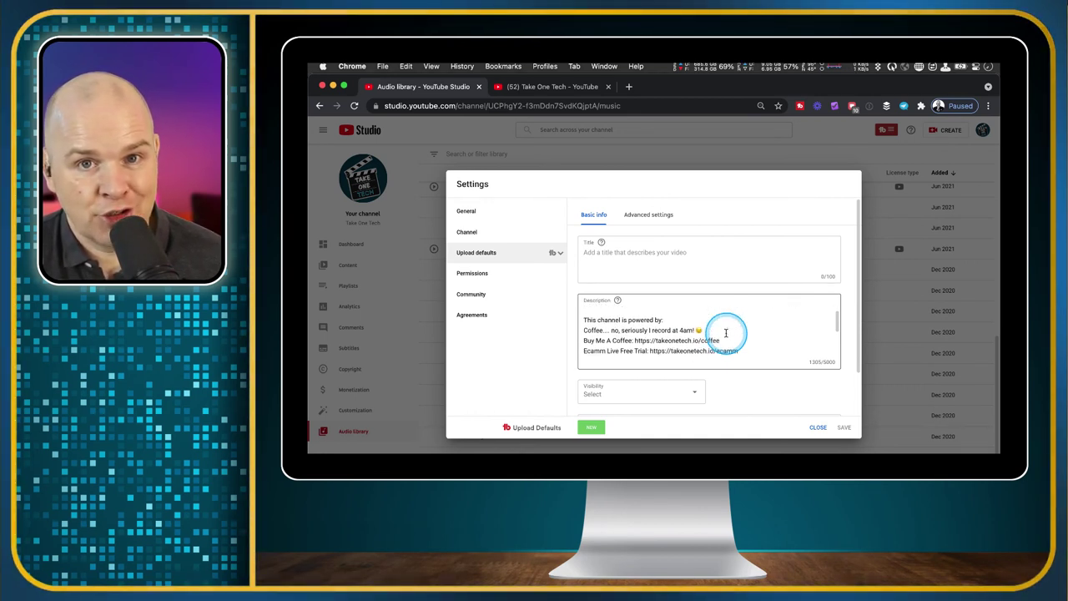
scroll(726, 333, down, 1)
scroll(726, 333, down, 2)
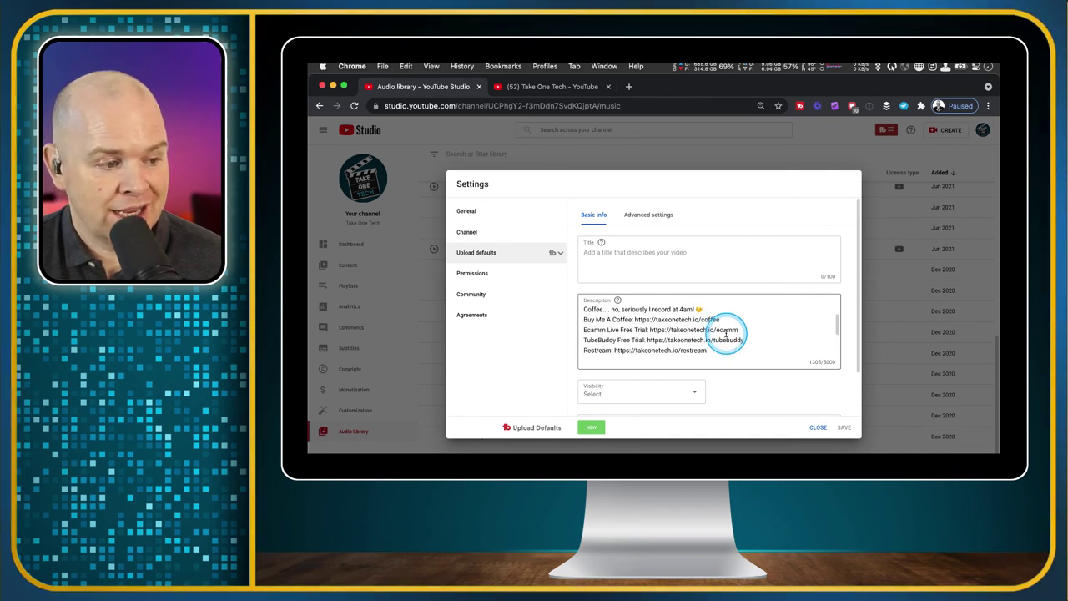
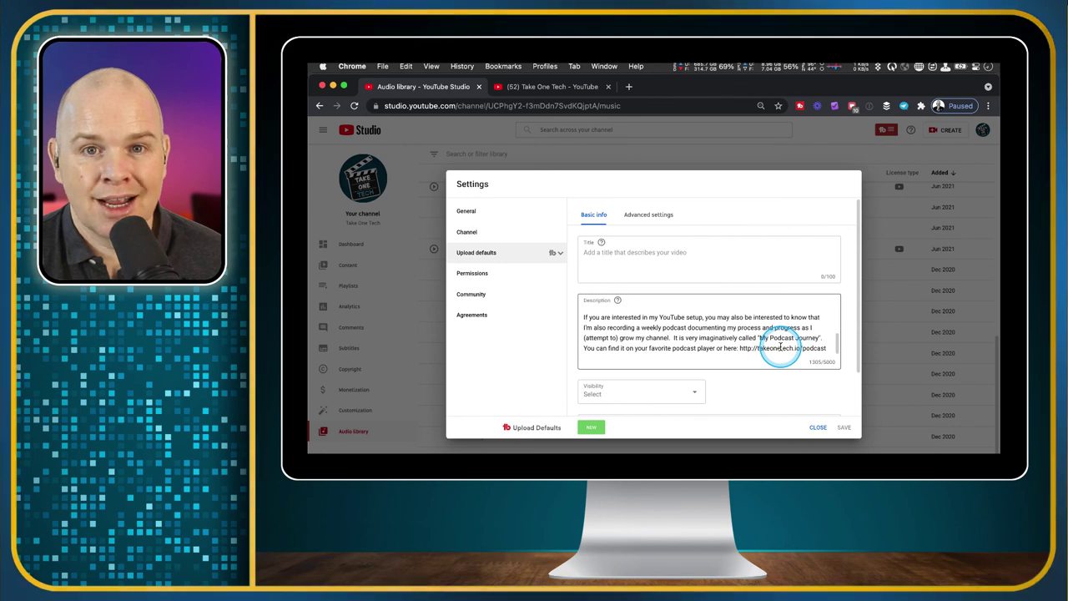
scroll(780, 346, up, 5)
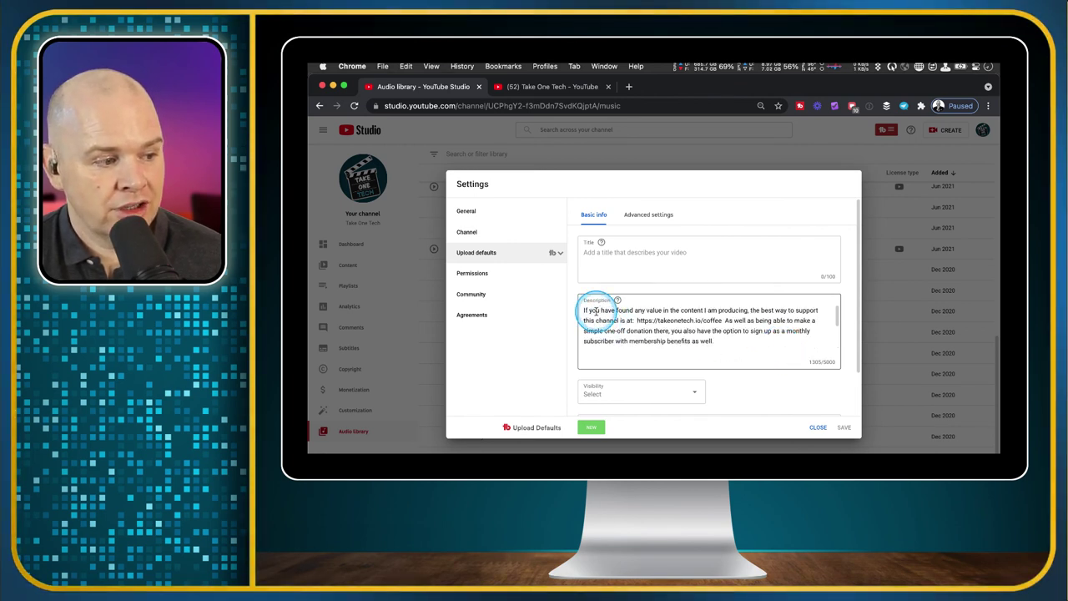
click(627, 326)
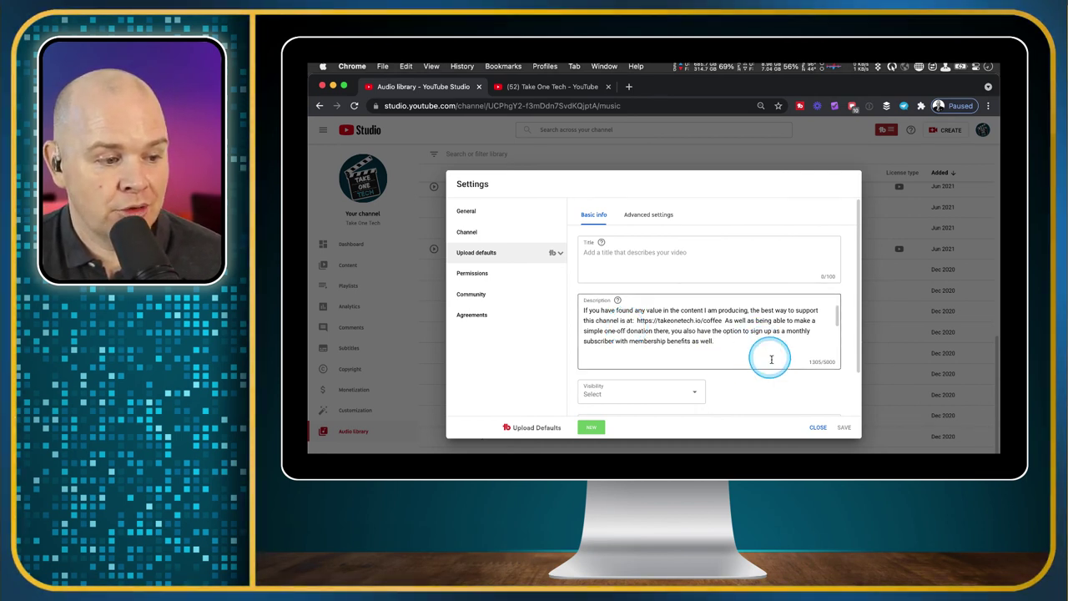
Step: Examine the default Visibility choices and the Tags field in Upload defaults, leaving both without a selection
scroll(772, 363, down, 1)
scroll(774, 368, down, 1)
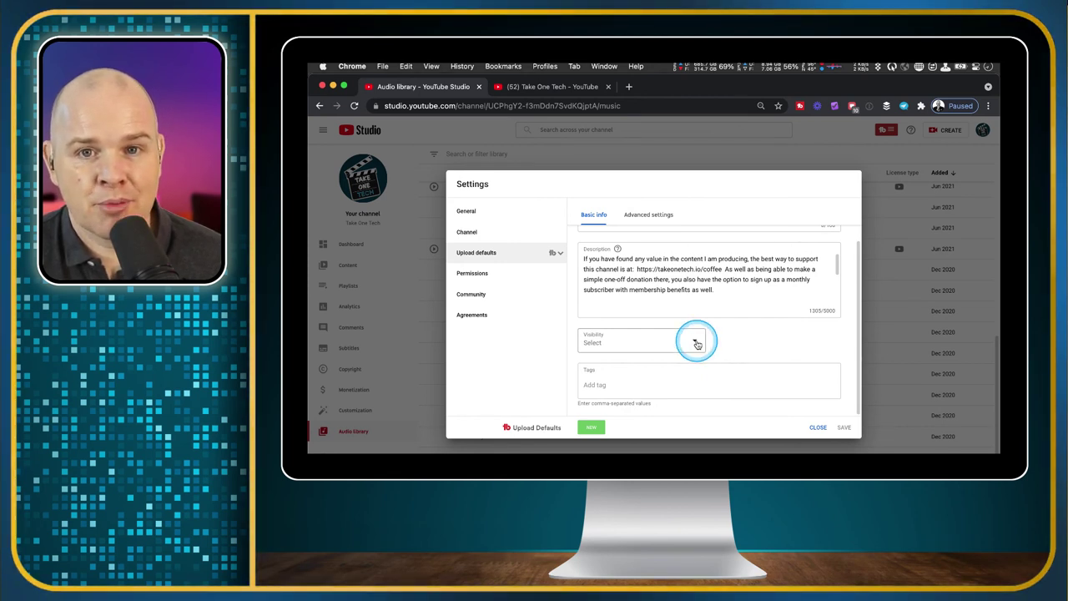
click(697, 343)
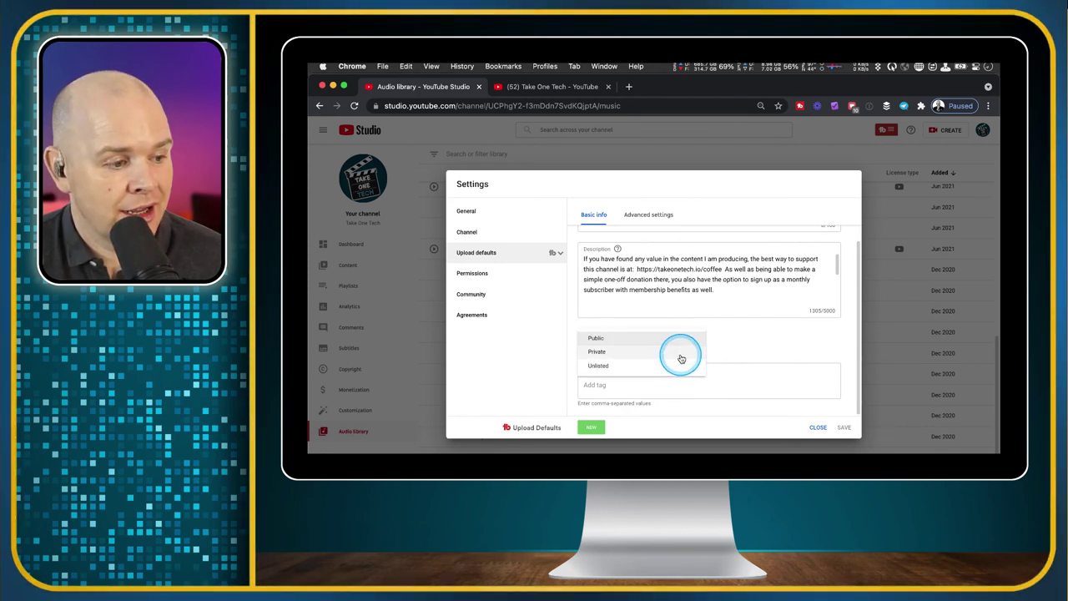
click(761, 351)
click(791, 338)
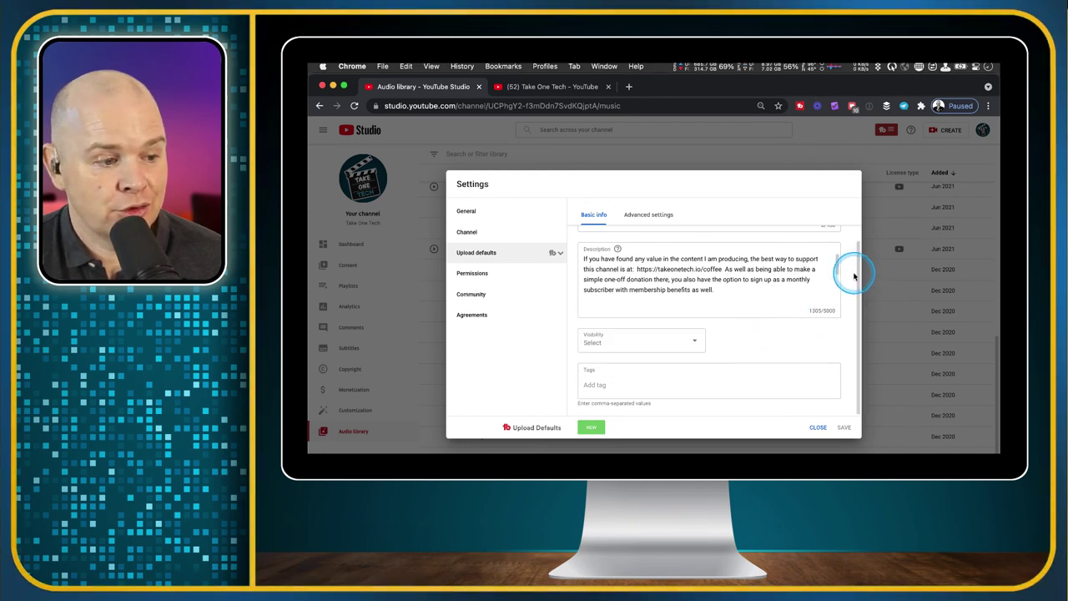
click(607, 386)
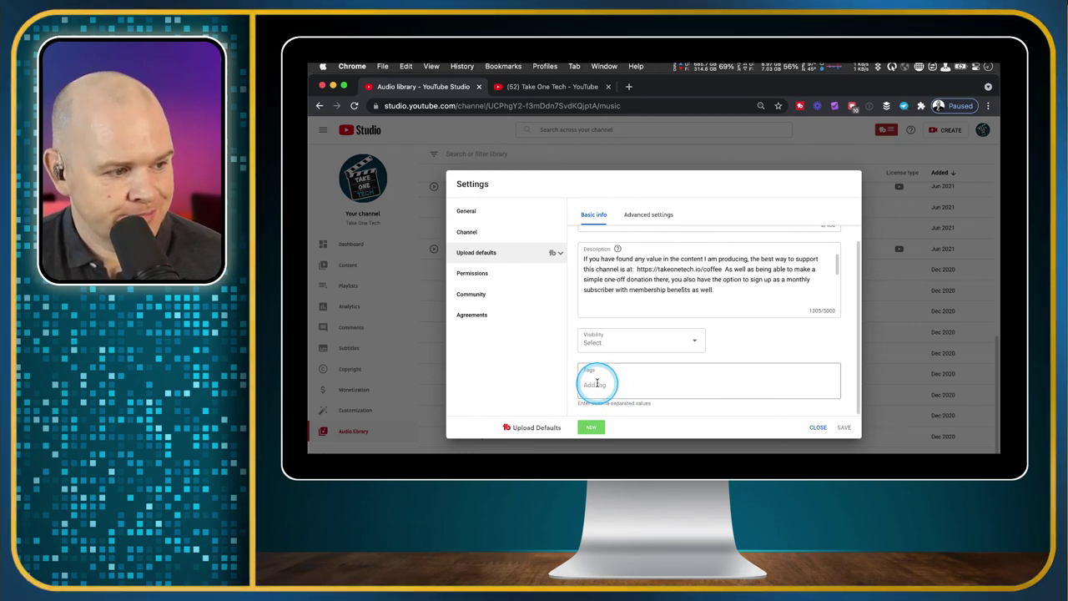
Step: Expand the TubeBuddy Upload Defaults list to view its available profile
click(560, 256)
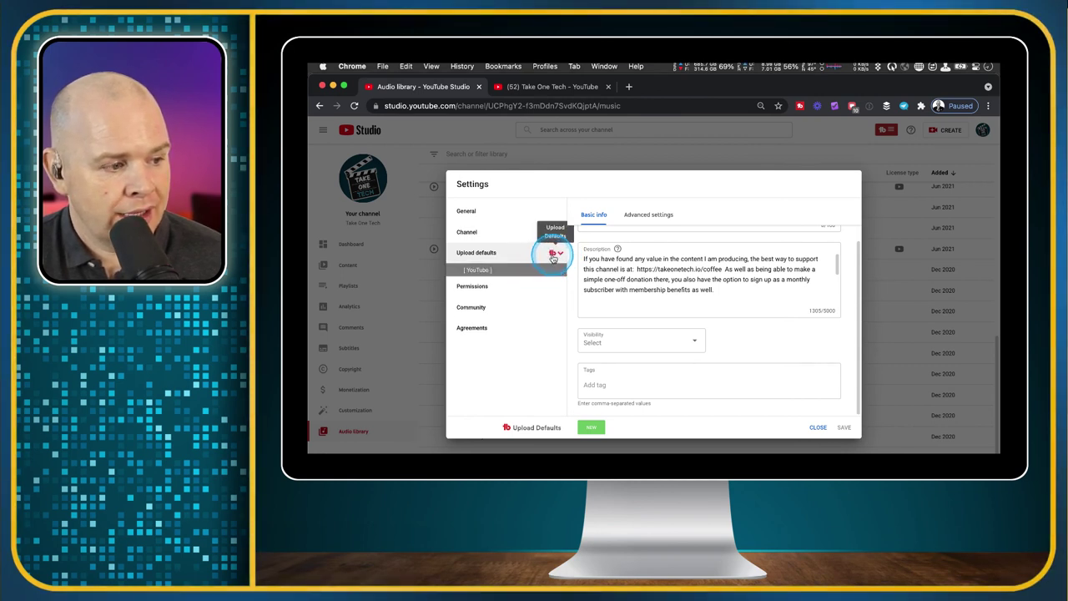
click(483, 271)
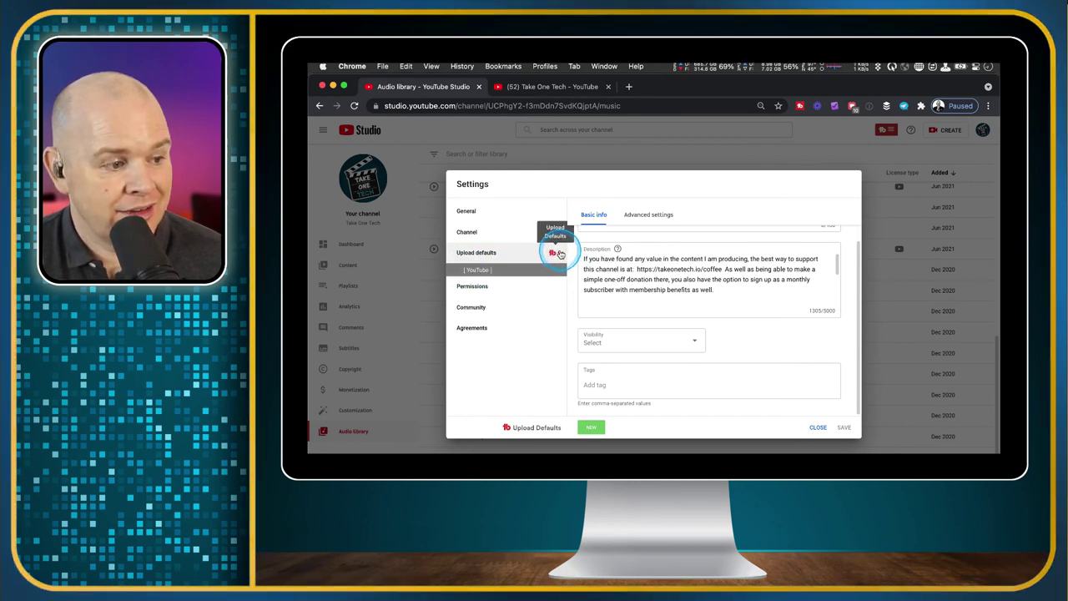
click(559, 253)
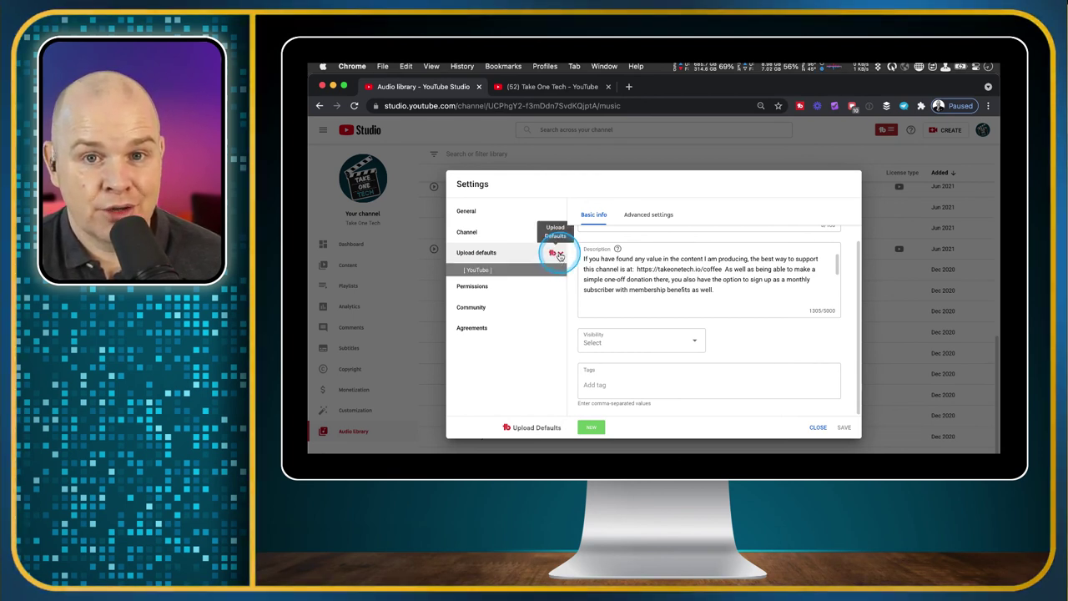
Step: View the channel's Permissions settings and review the Community automated filters, from moderators through approved users, hidden users and blocked words
click(478, 288)
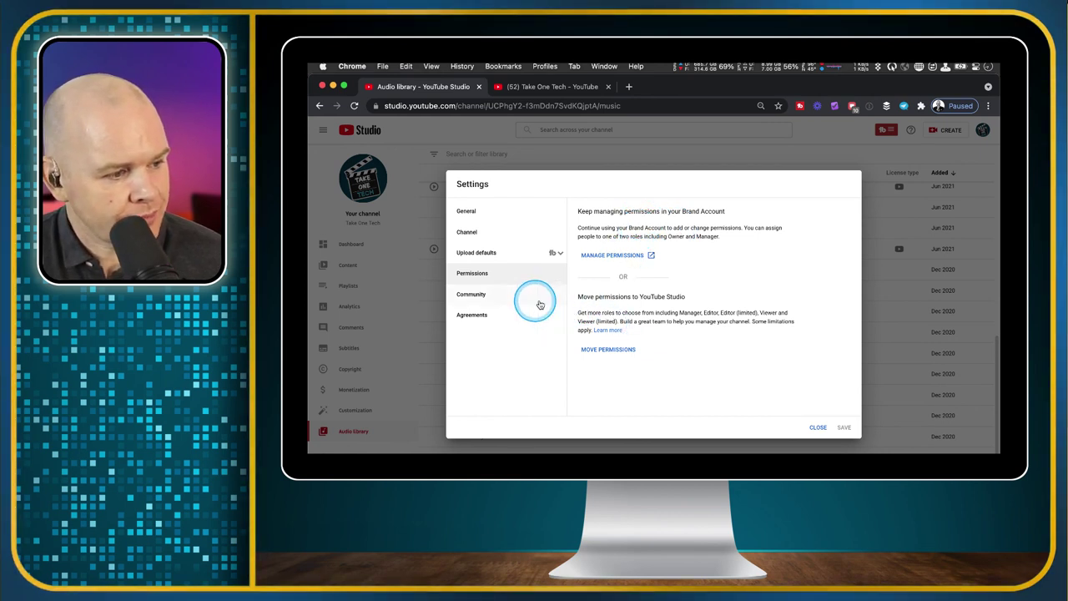
click(471, 296)
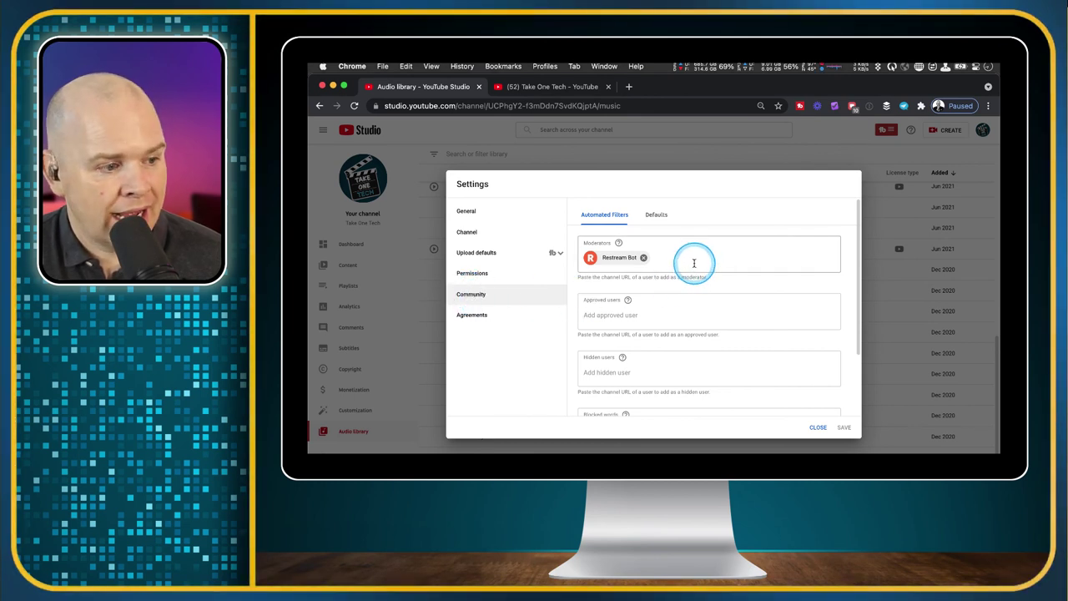
scroll(706, 341, down, 3)
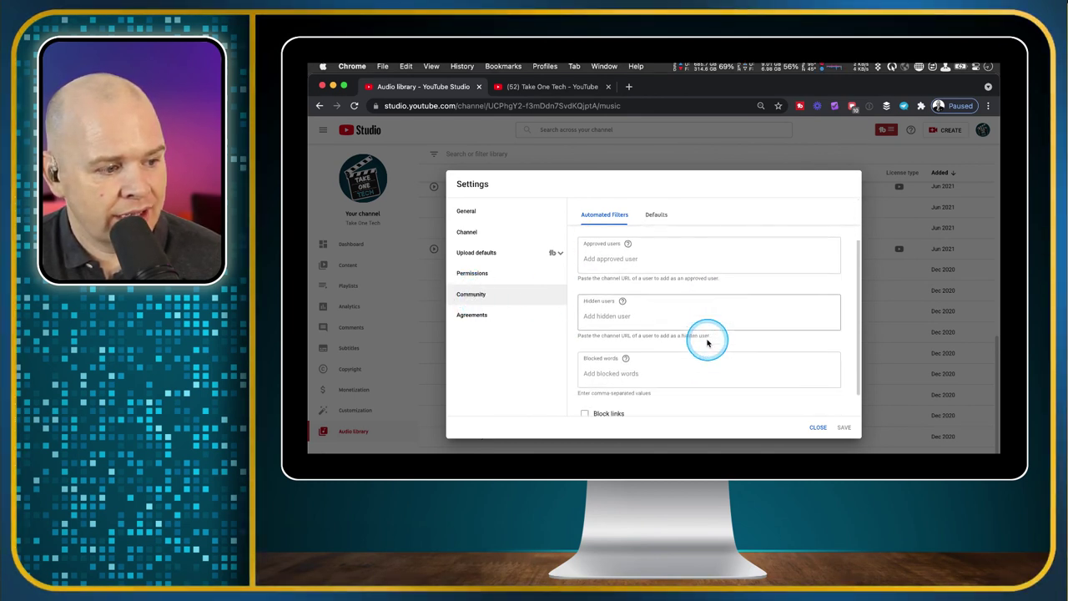
scroll(706, 340, up, 3)
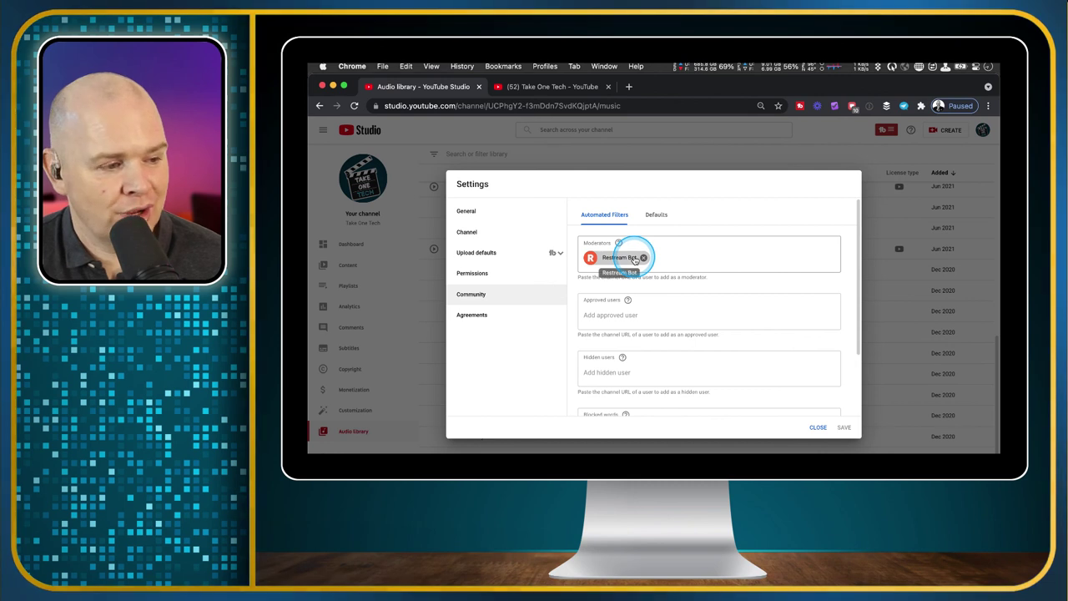
Step: Review the Community defaults, checking the comment-handling options for new videos and for the Discussions tab
click(655, 219)
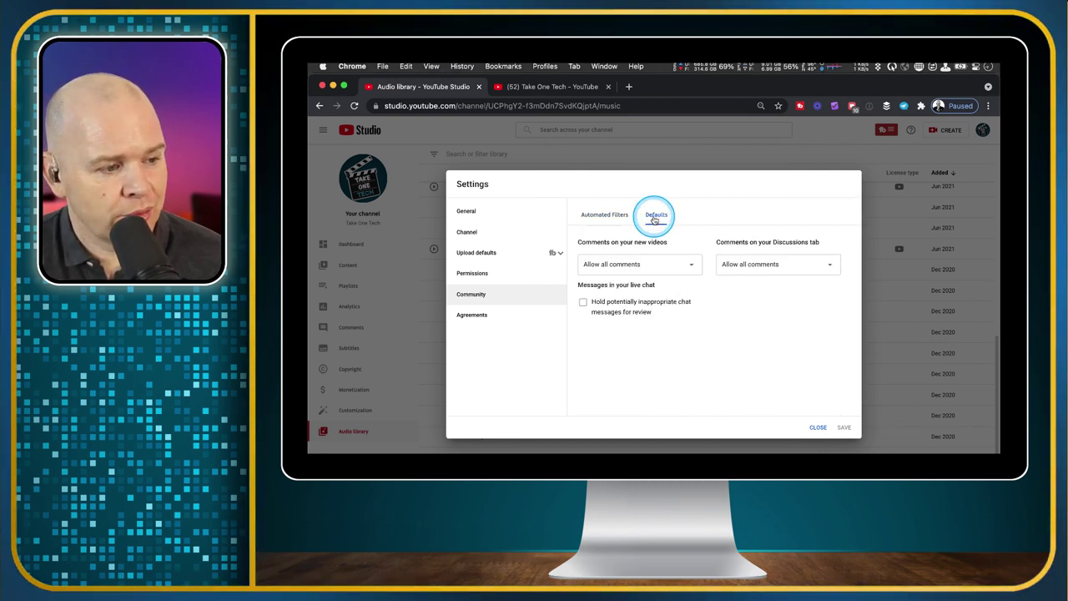
click(692, 266)
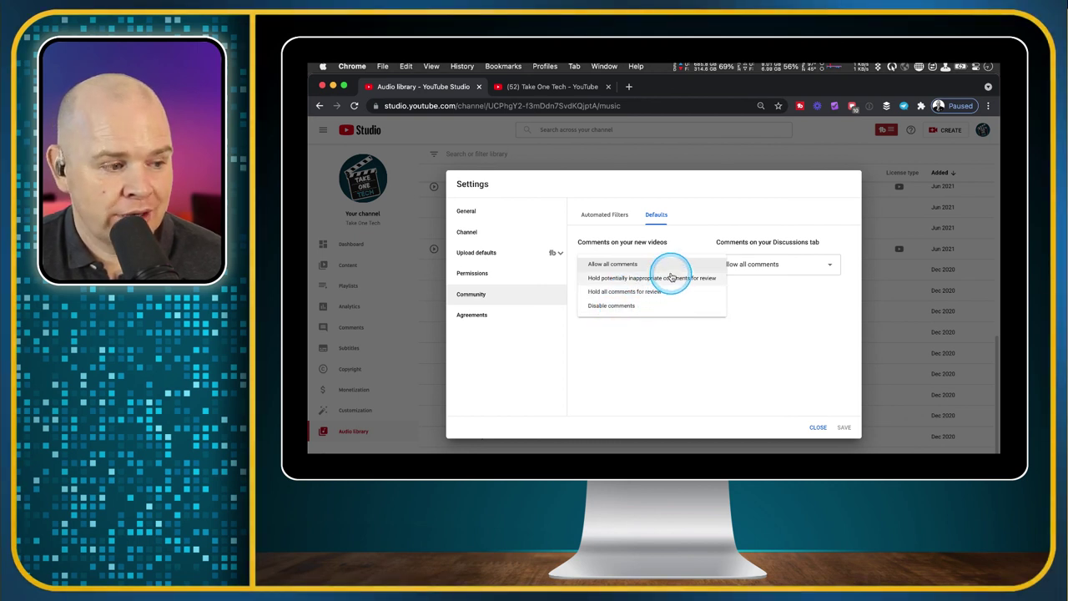
click(838, 261)
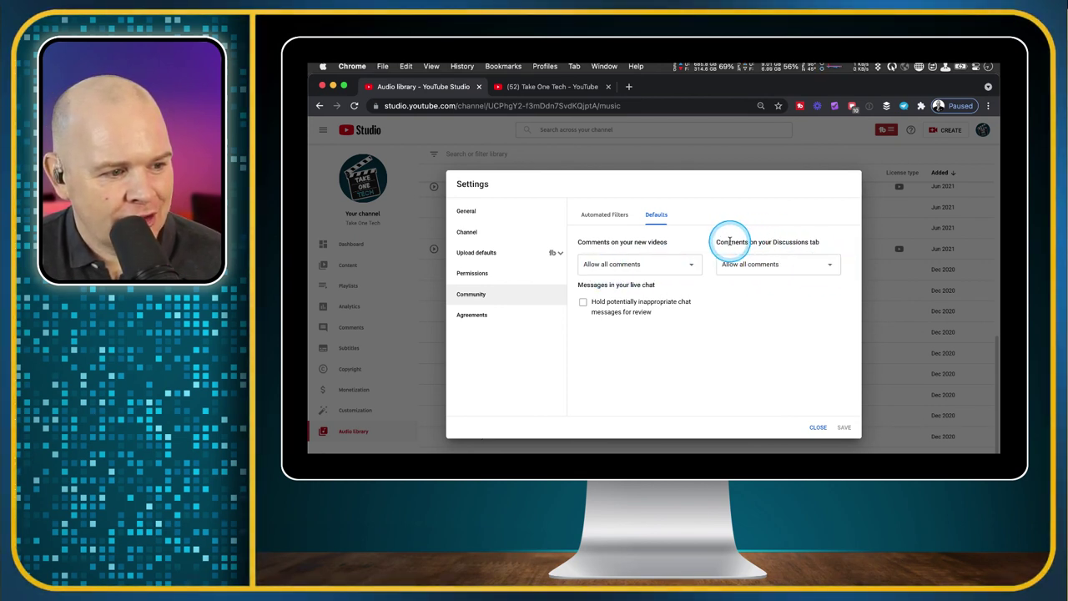
click(830, 267)
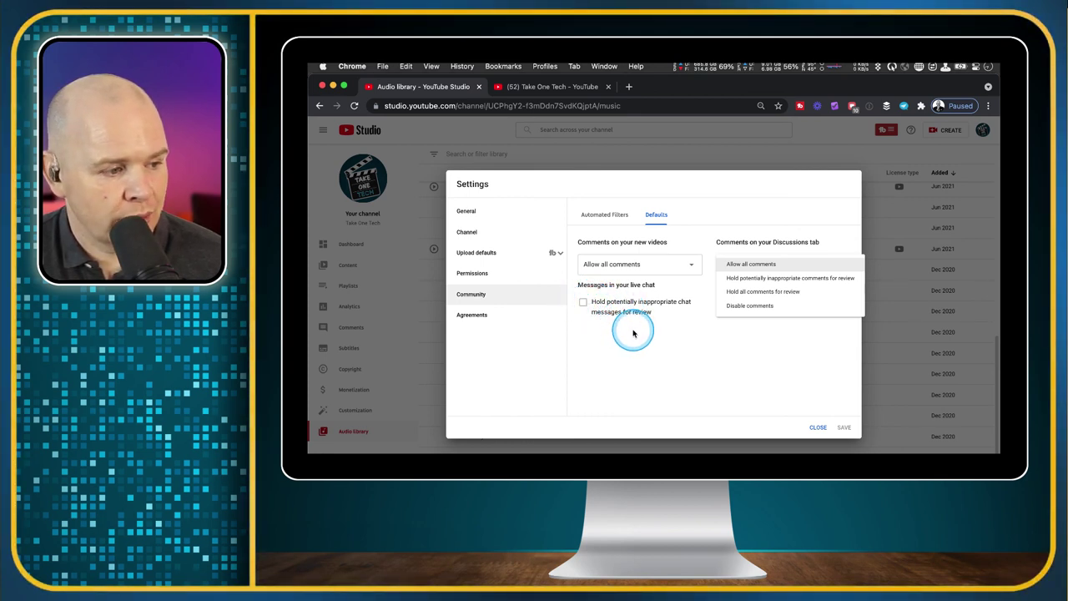
Step: View the channel's Agreements and close Settings without saving changes
click(472, 292)
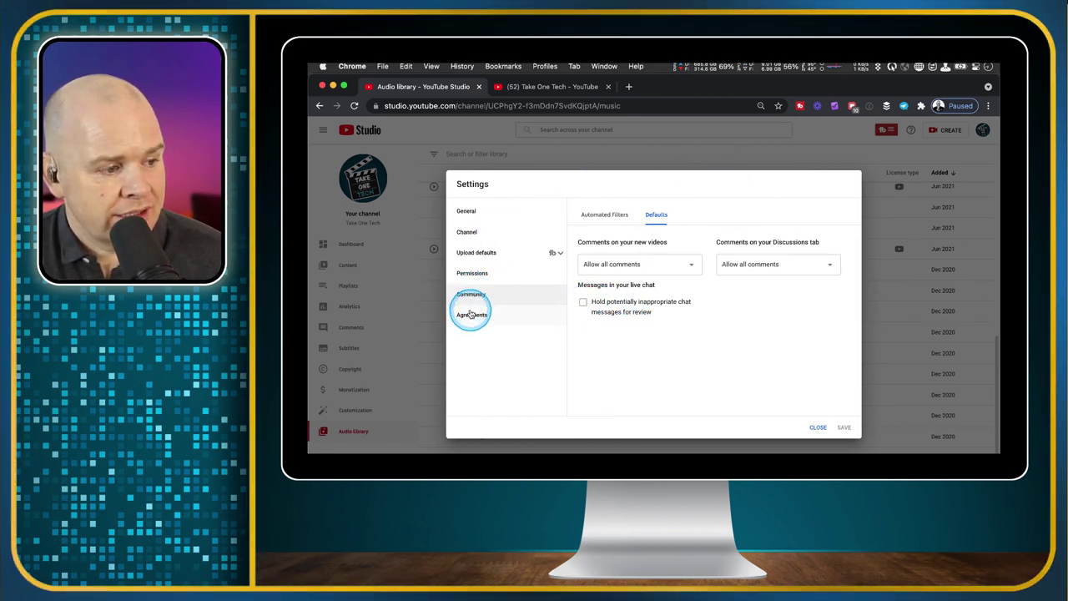
click(473, 315)
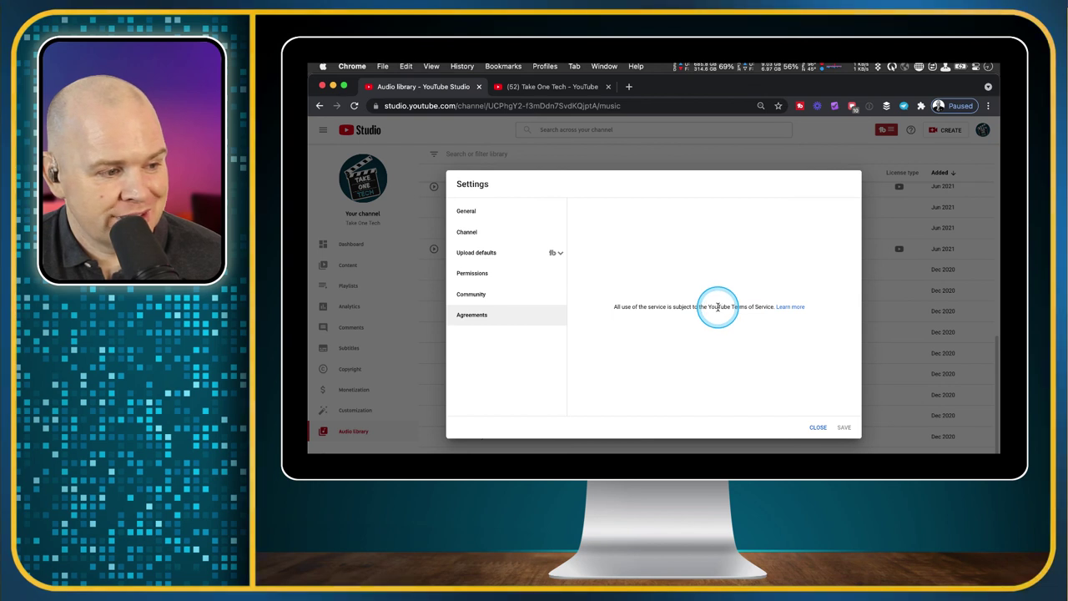
click(818, 428)
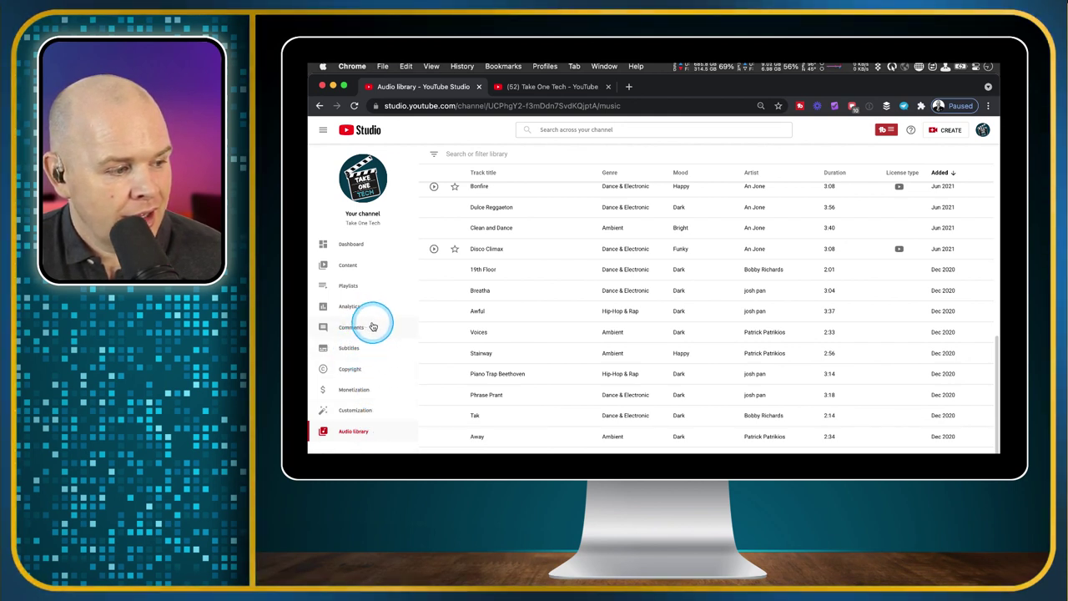
Step: Open channel Customization and review the layout's channel trailer, featured video for returning subscribers and featured sections
click(356, 412)
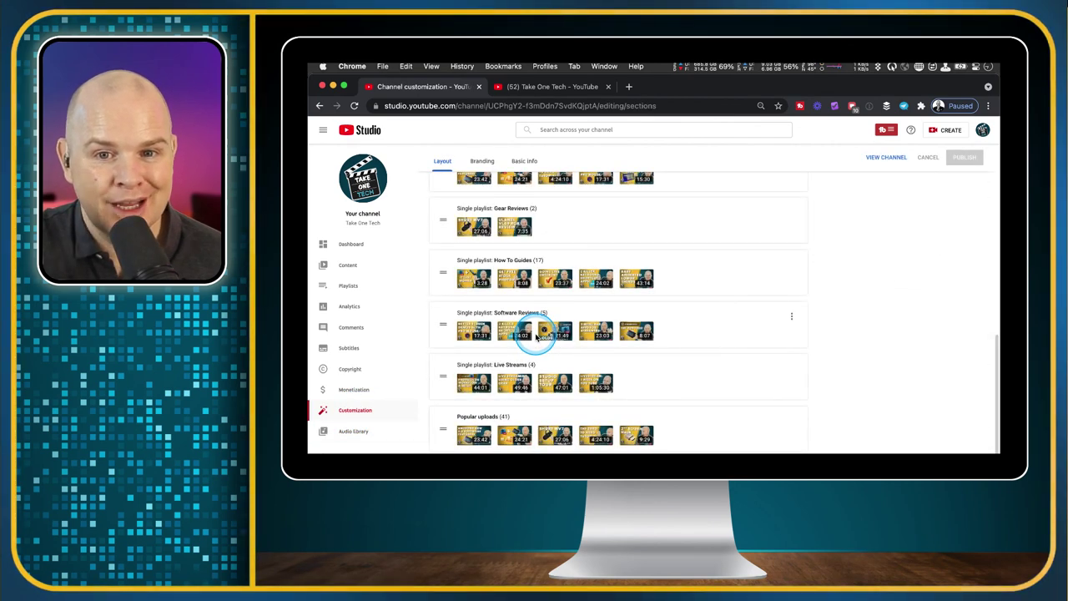
scroll(604, 296, up, 3)
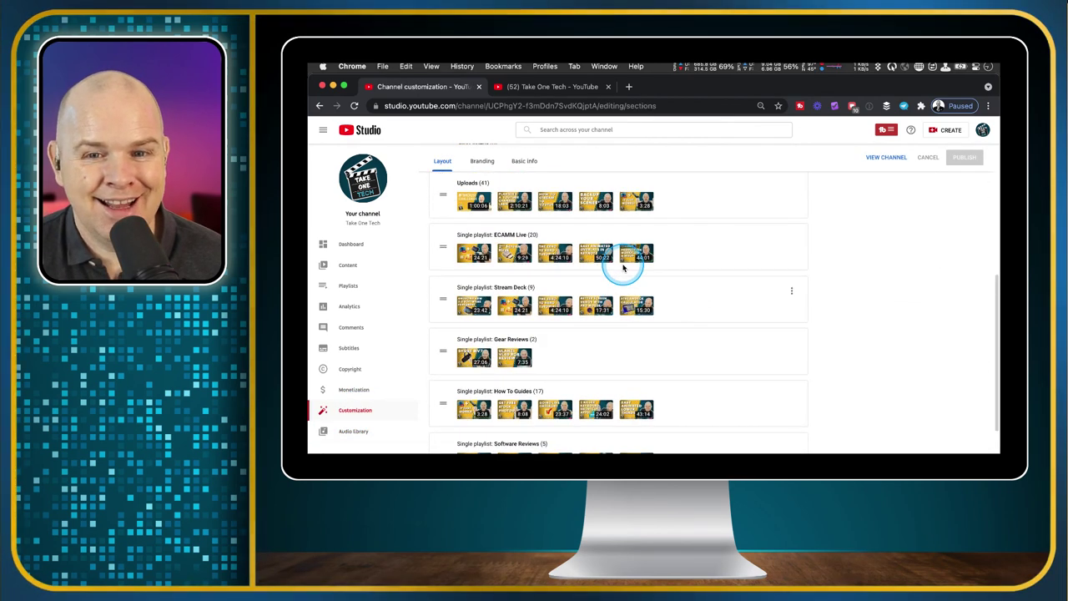
scroll(575, 288, up, 5)
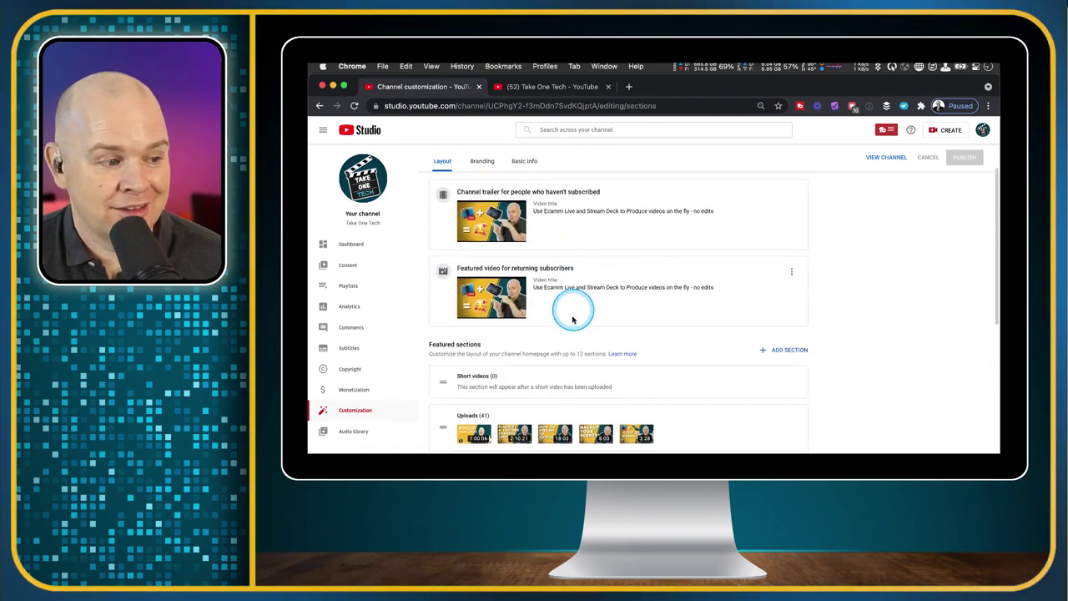
scroll(576, 375, down, 1)
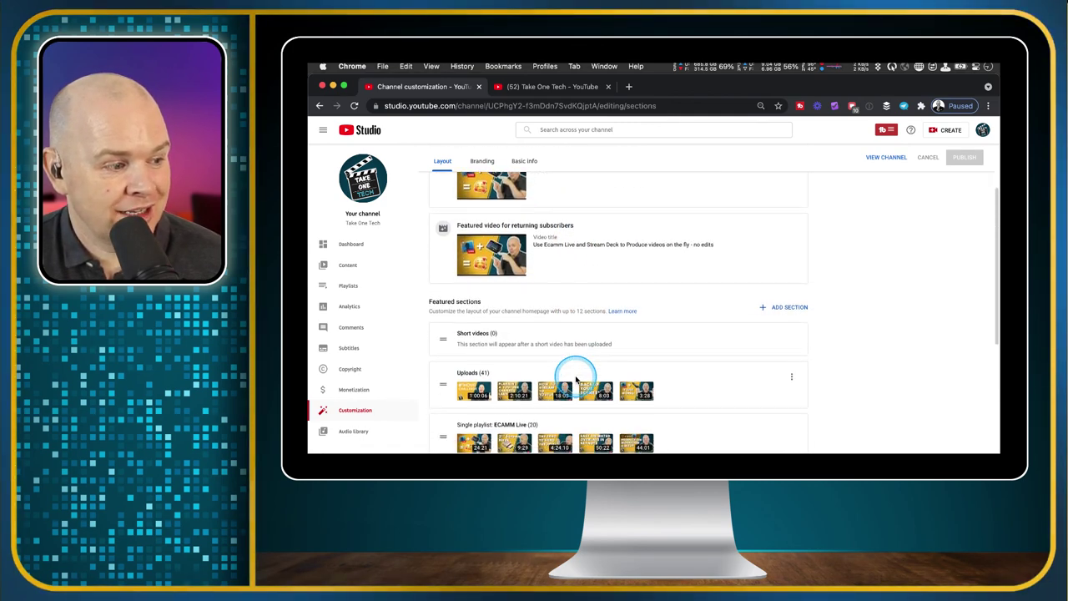
scroll(575, 379, down, 1)
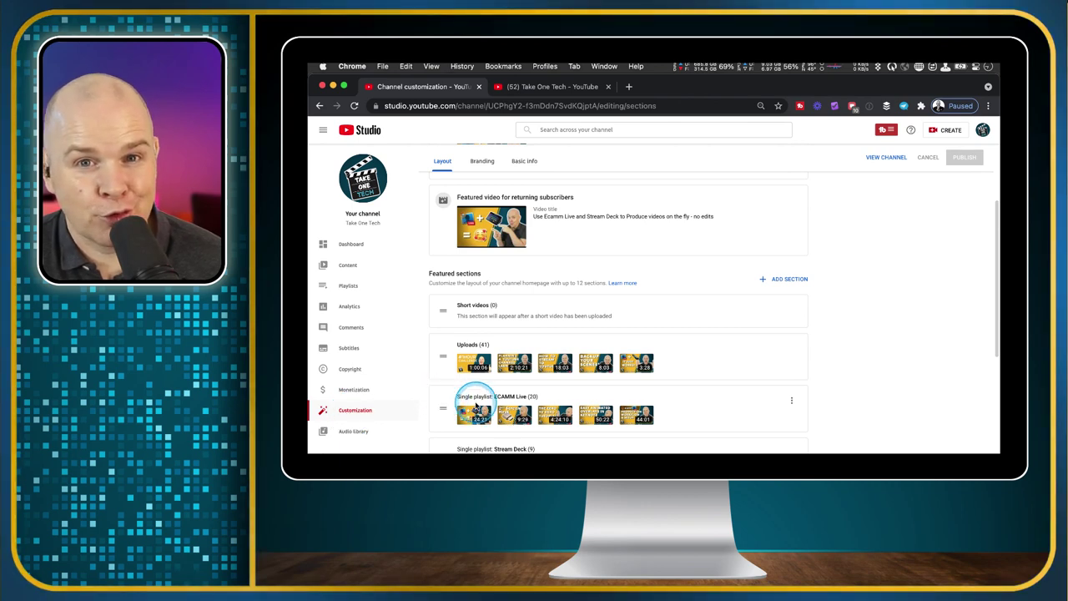
scroll(560, 368, down, 2)
scroll(561, 372, up, 5)
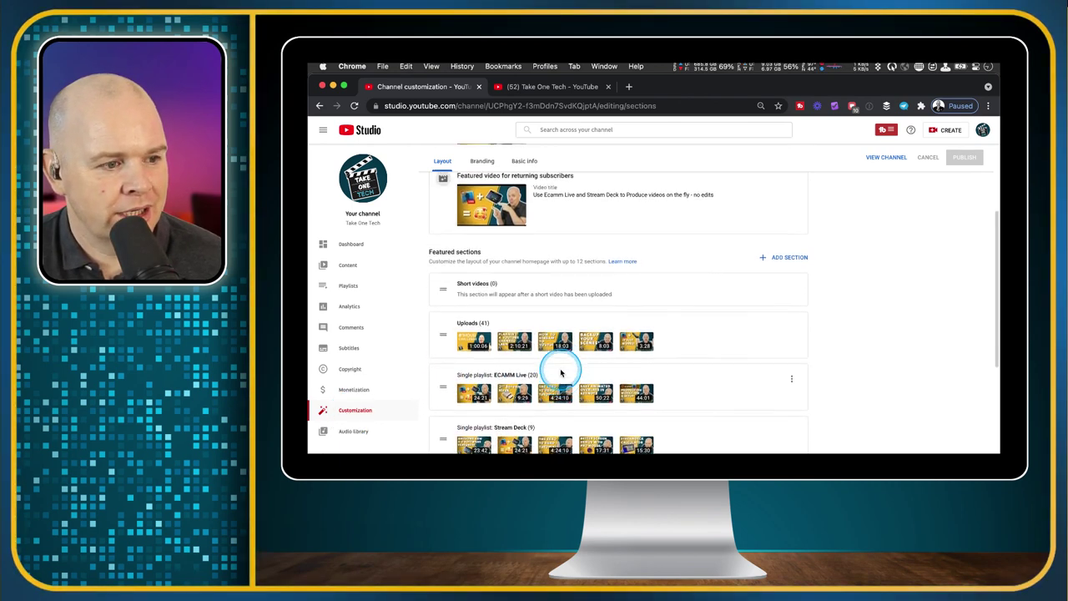